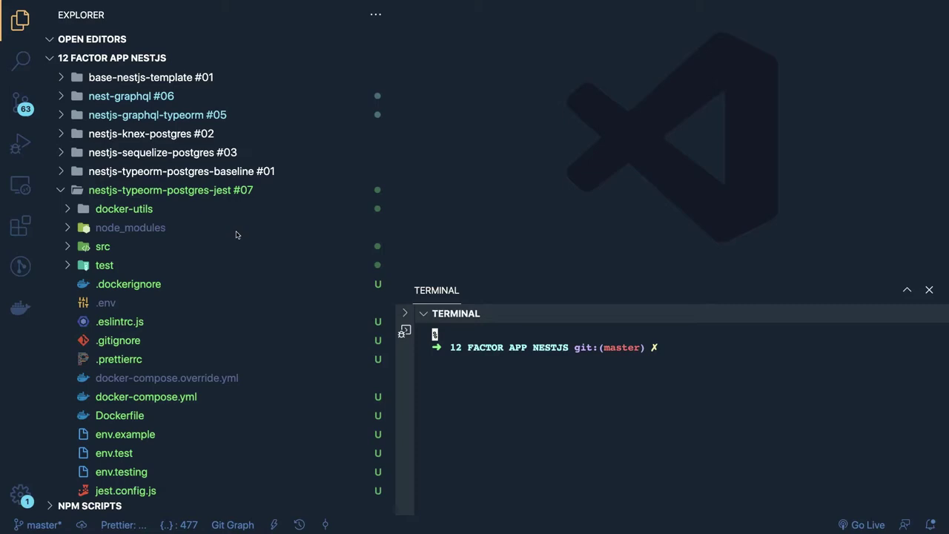
# Switch to the Heroku dashboard and create a new app named notes-nestjs-app in the United States region.
pyautogui.hotkey('ctrl', 'Left')
pyautogui.hotkey('ctrl', 'Left')
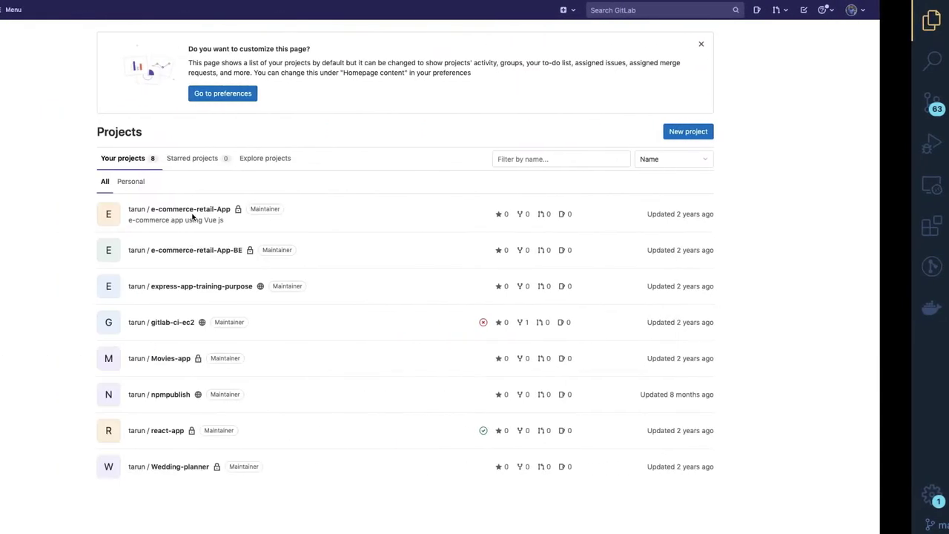
pyautogui.hotkey('ctrl', 'Right')
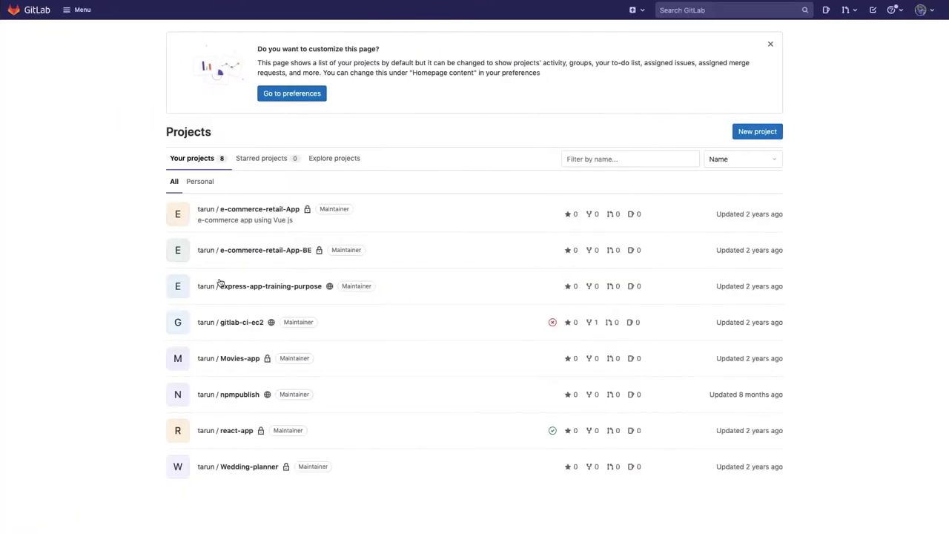
pyautogui.hotkey('ctrl', 'Left')
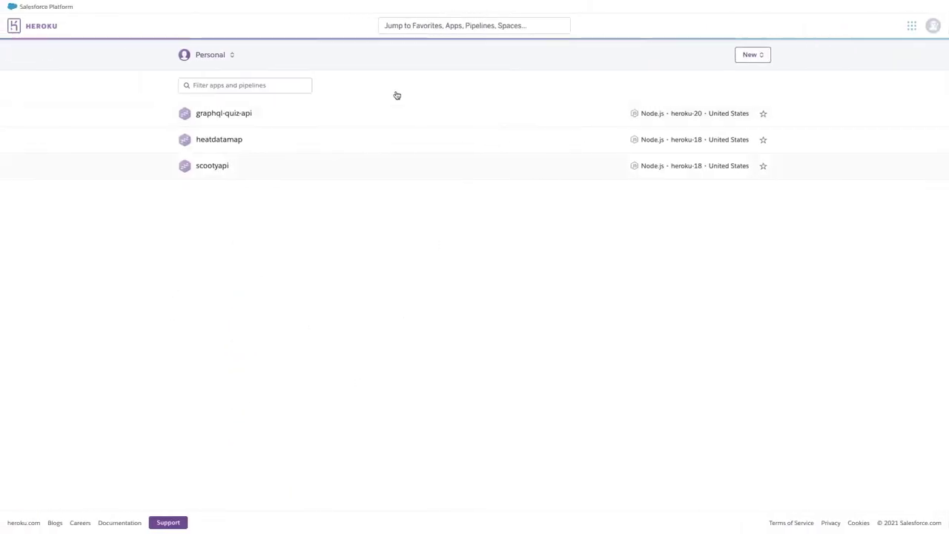
pyautogui.click(752, 58)
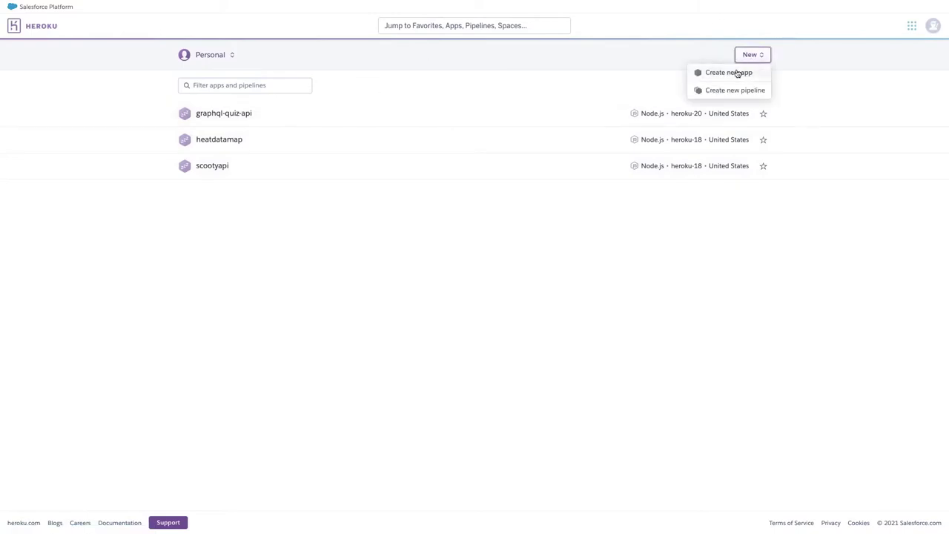
pyautogui.click(733, 77)
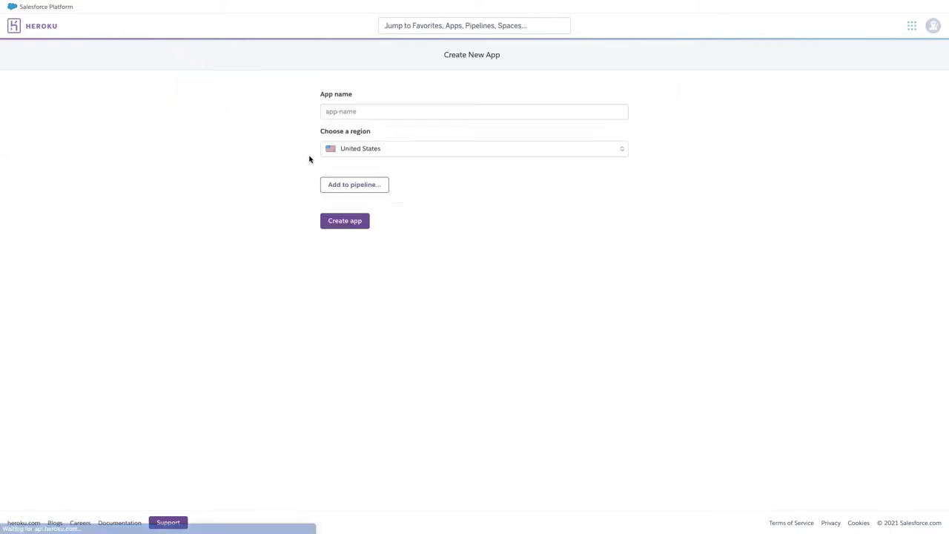
pyautogui.click(366, 111)
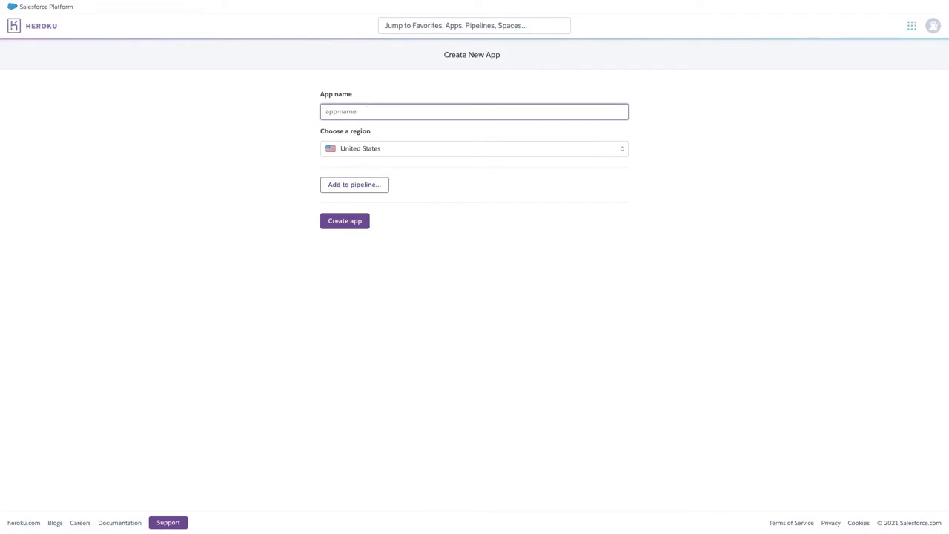
pyautogui.write('notes-api')
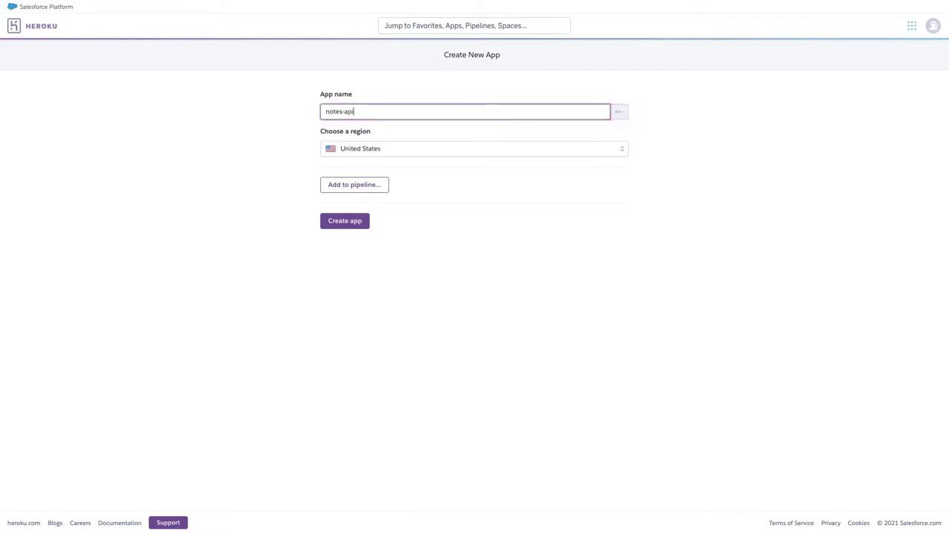
pyautogui.write('-app')
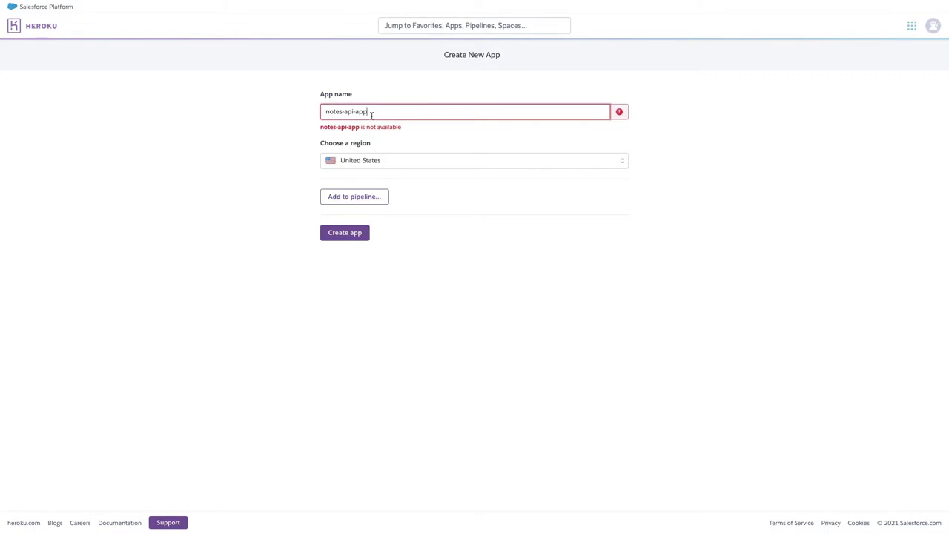
pyautogui.doubleClick(347, 110)
pyautogui.write('nestjs')
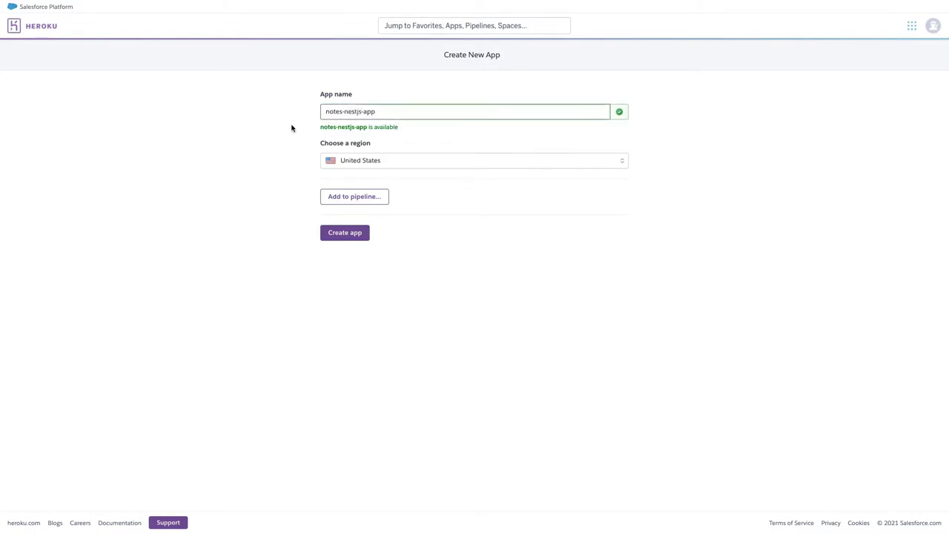
pyautogui.click(349, 236)
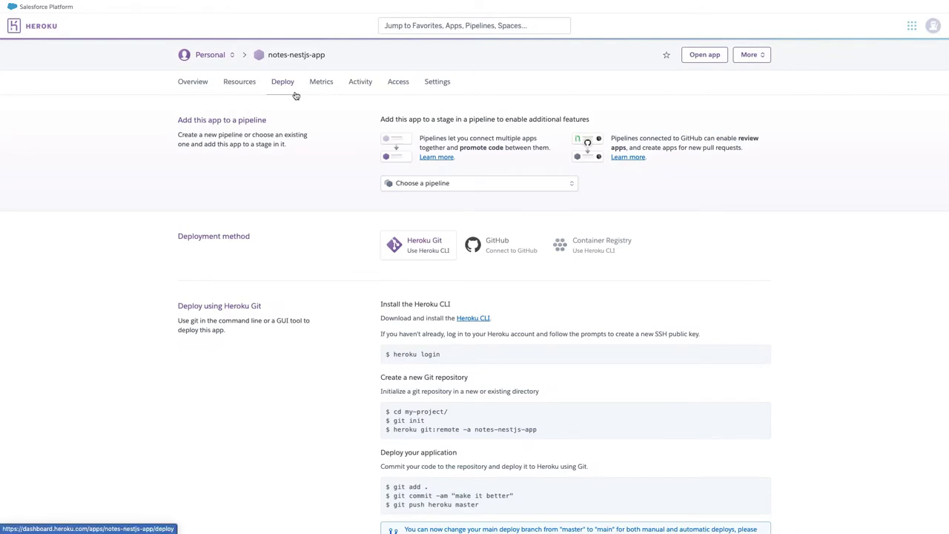
# Reveal the new app's config vars and examine its buildpack, SSL certificate and domain settings.
pyautogui.click(436, 81)
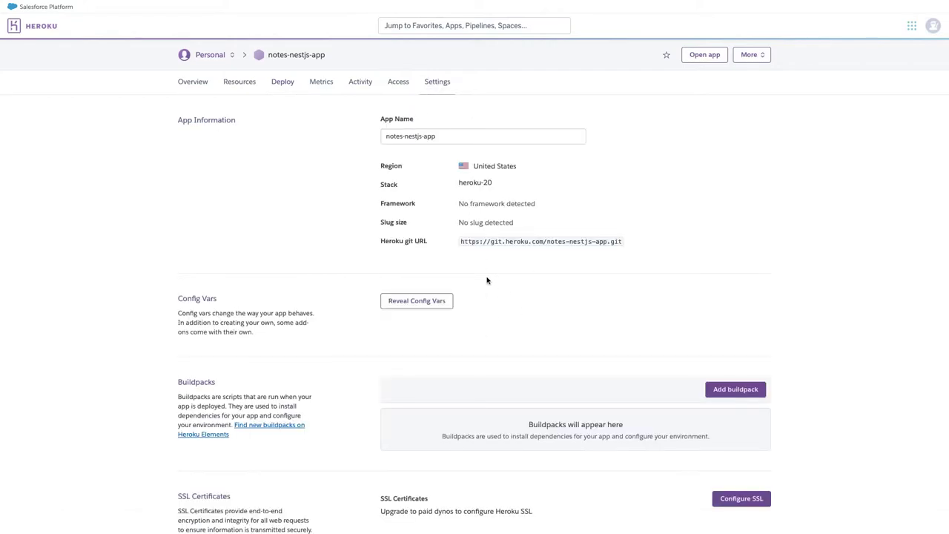
pyautogui.click(434, 301)
pyautogui.scroll(-1, 434, 305)
pyautogui.scroll(-4, 434, 306)
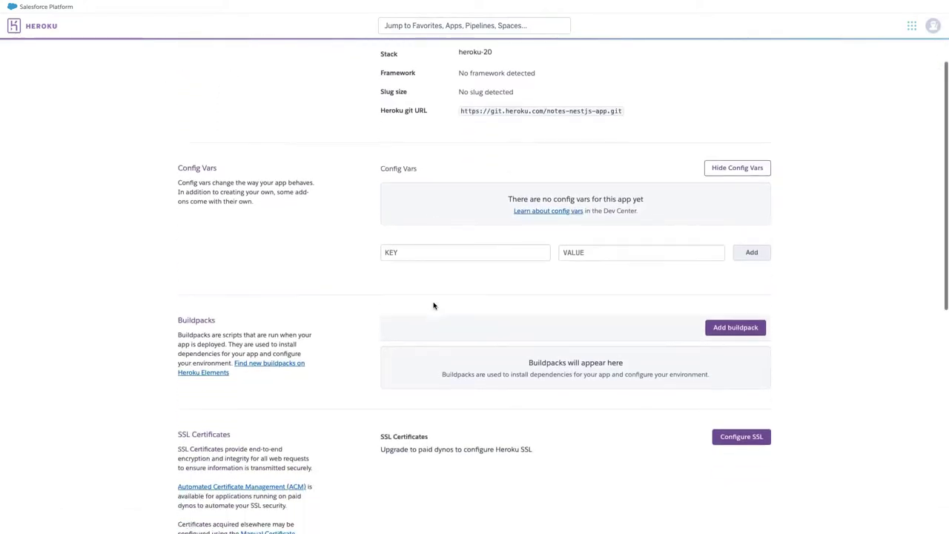
pyautogui.scroll(3, 434, 305)
pyautogui.scroll(-4, 434, 306)
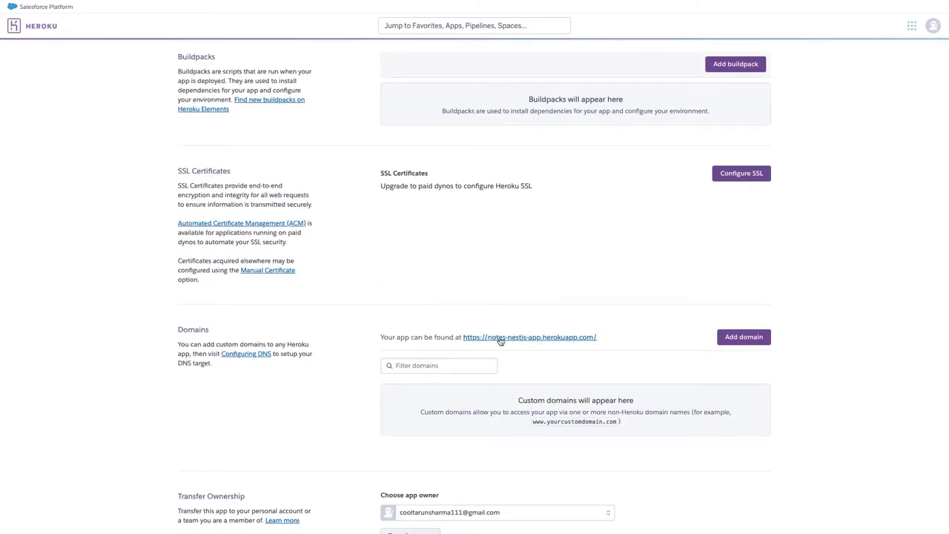
pyautogui.scroll(1, 537, 316)
pyautogui.scroll(5, 537, 317)
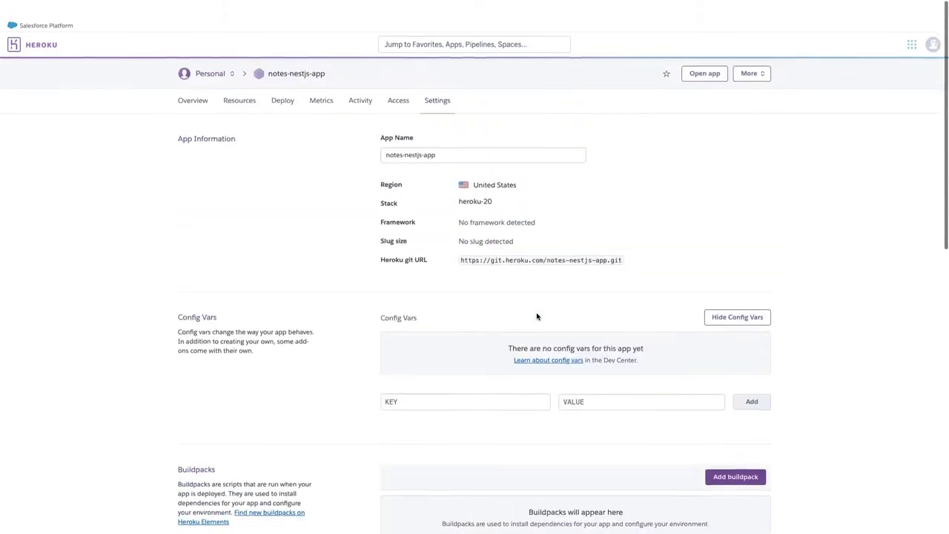
# Add the Heroku Postgres add-on to the app on the Hobby Dev – Free plan.
pyautogui.click(237, 88)
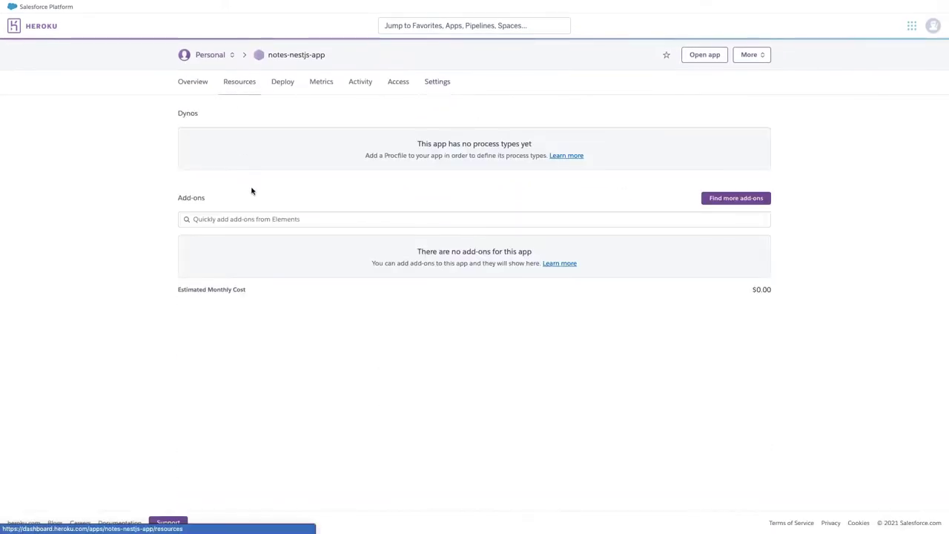
pyautogui.click(227, 219)
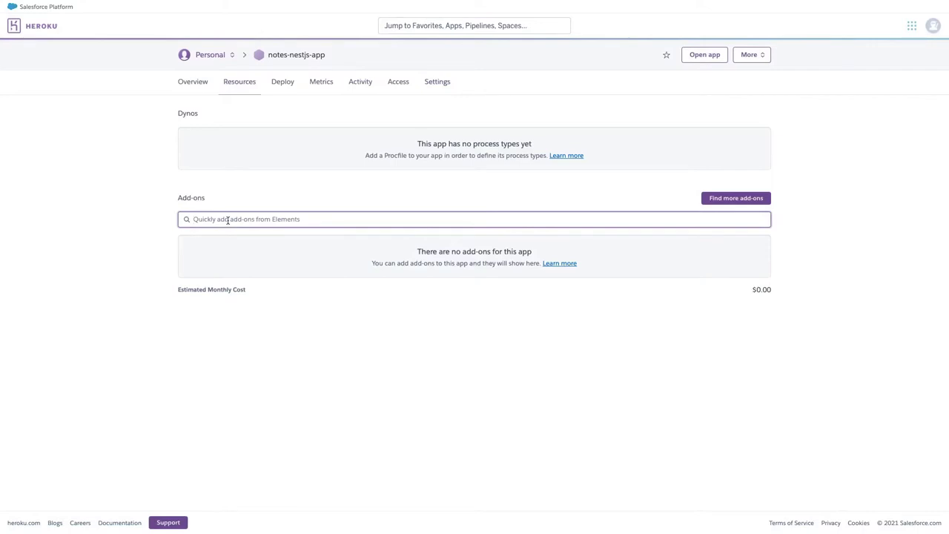
pyautogui.write('postgre')
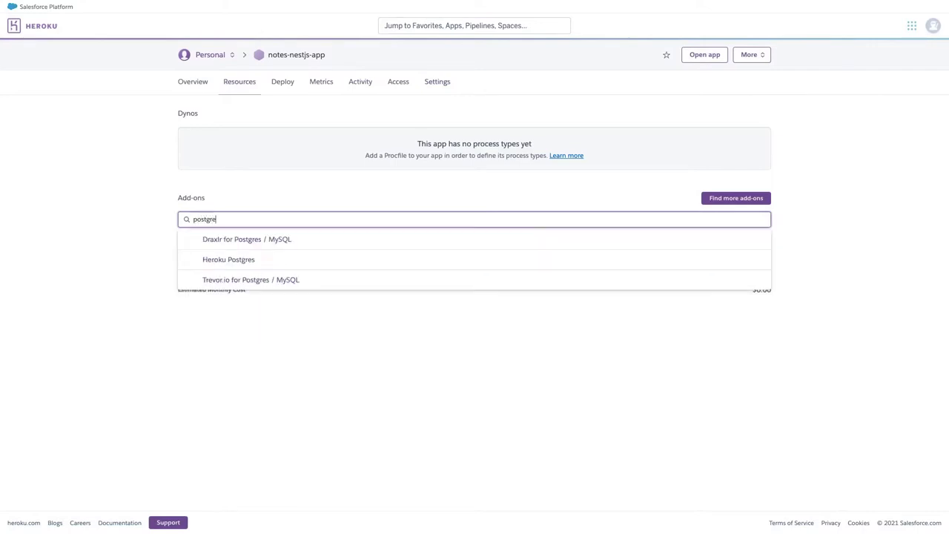
pyautogui.click(230, 261)
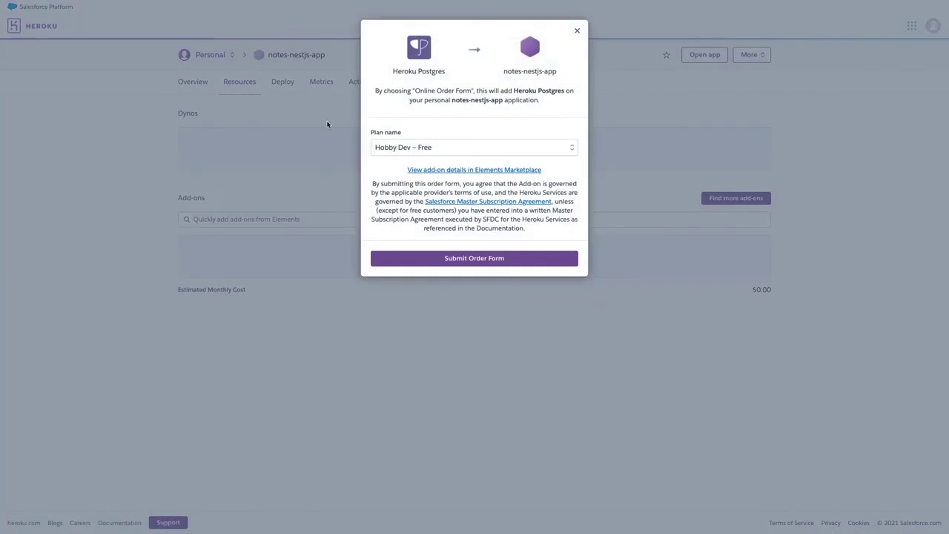
pyautogui.click(488, 259)
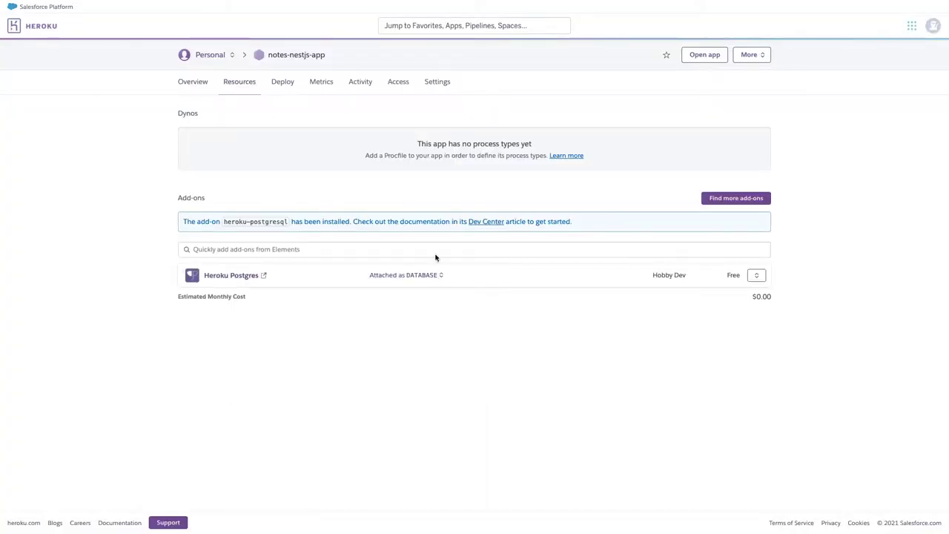
# Reveal the app's config vars and inspect the DATABASE_URL key and its value.
pyautogui.click(435, 83)
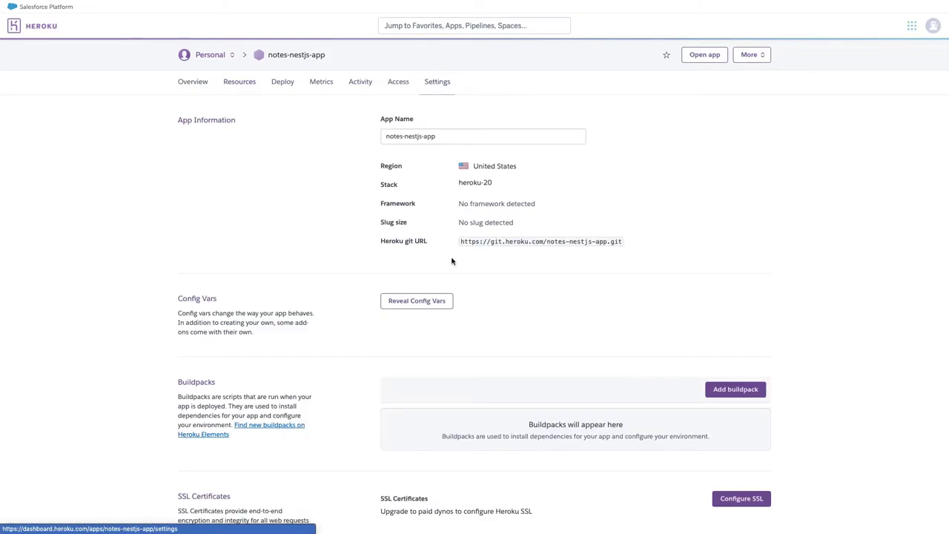
pyautogui.click(426, 302)
pyautogui.scroll(-2, 427, 302)
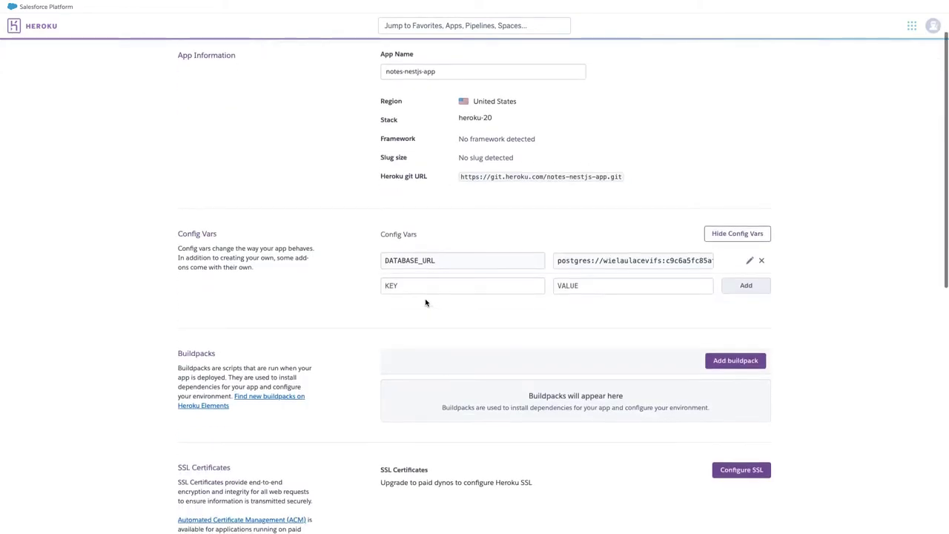
pyautogui.doubleClick(452, 259)
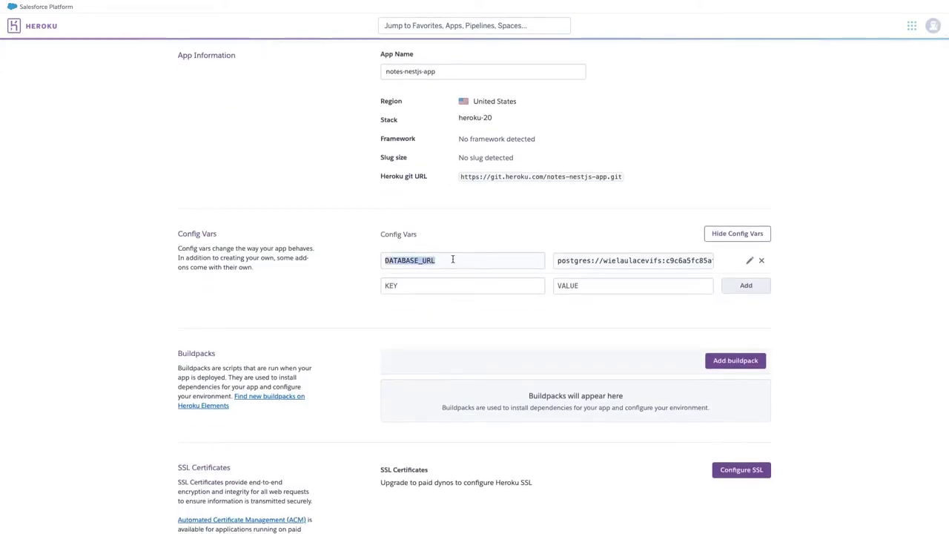
pyautogui.tripleClick(639, 261)
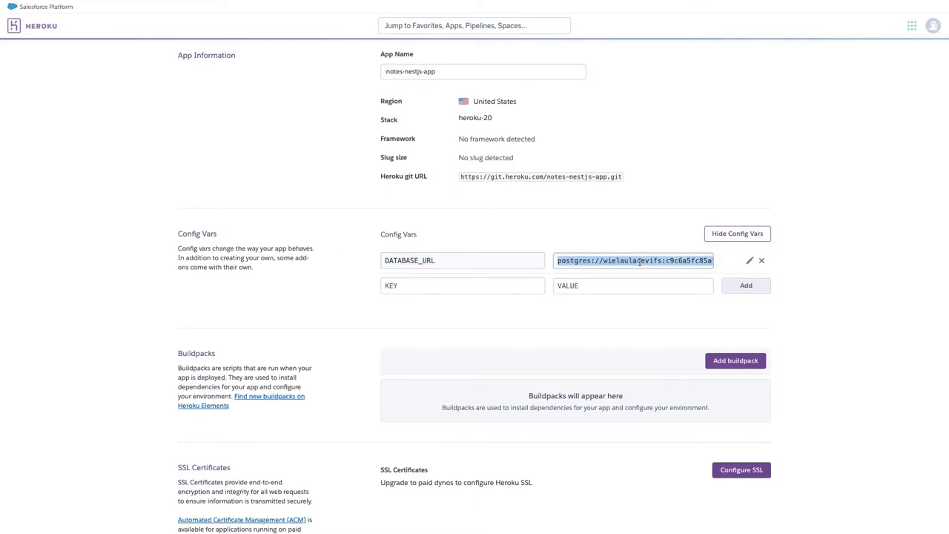
pyautogui.scroll(2, 639, 261)
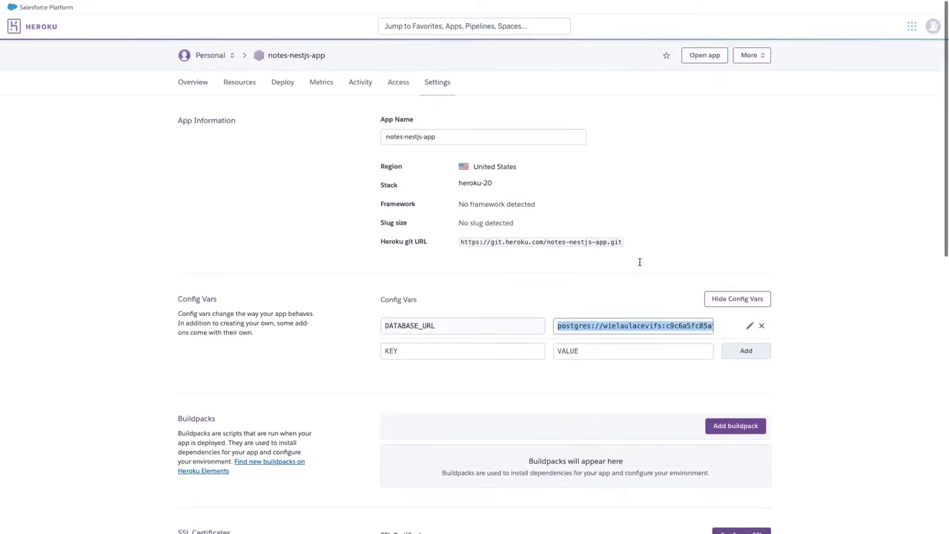
# Add the Logentries add-on to the app on the TryIt – Free plan.
pyautogui.click(233, 90)
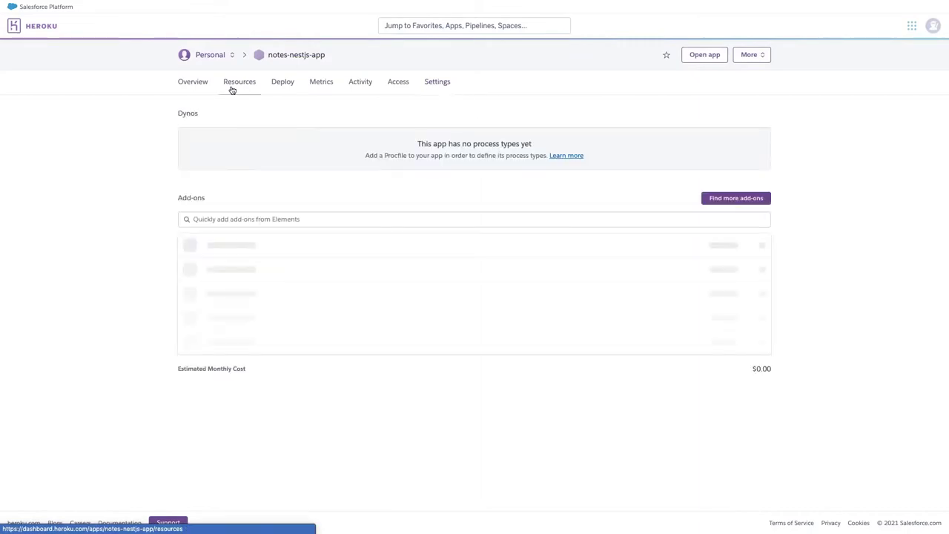
pyautogui.click(246, 219)
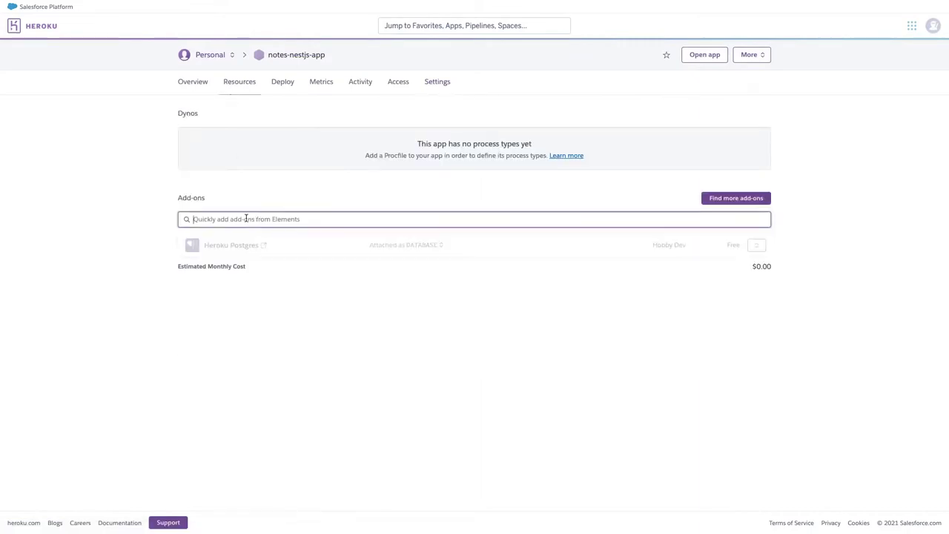
pyautogui.write('log')
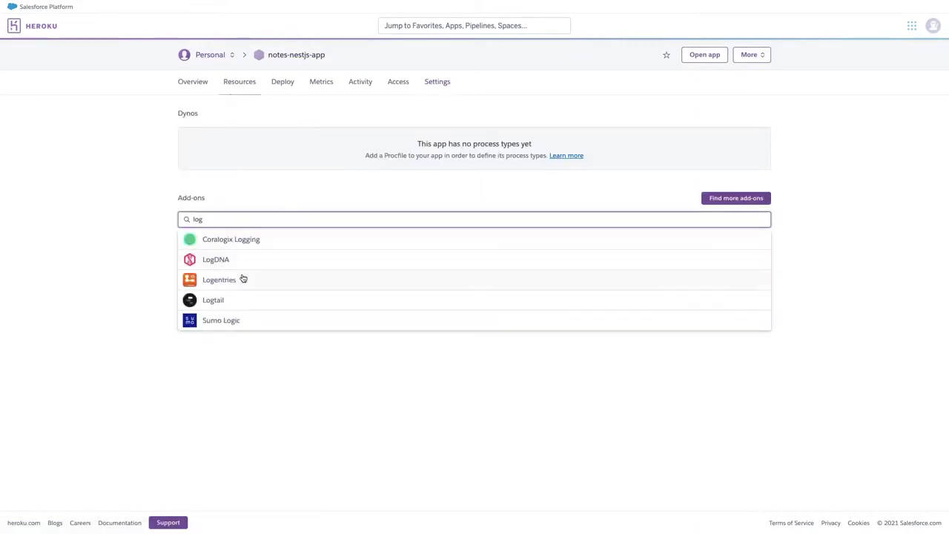
pyautogui.click(239, 281)
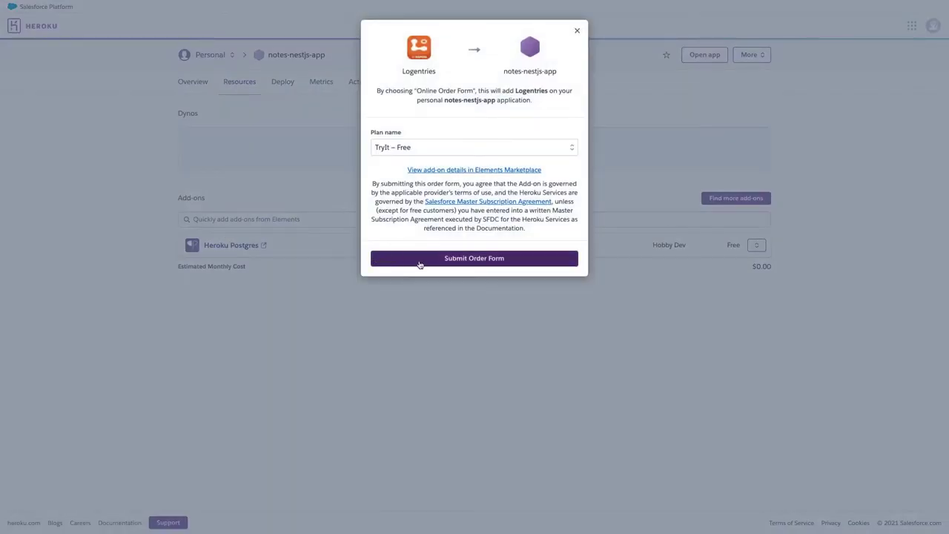
pyautogui.click(420, 264)
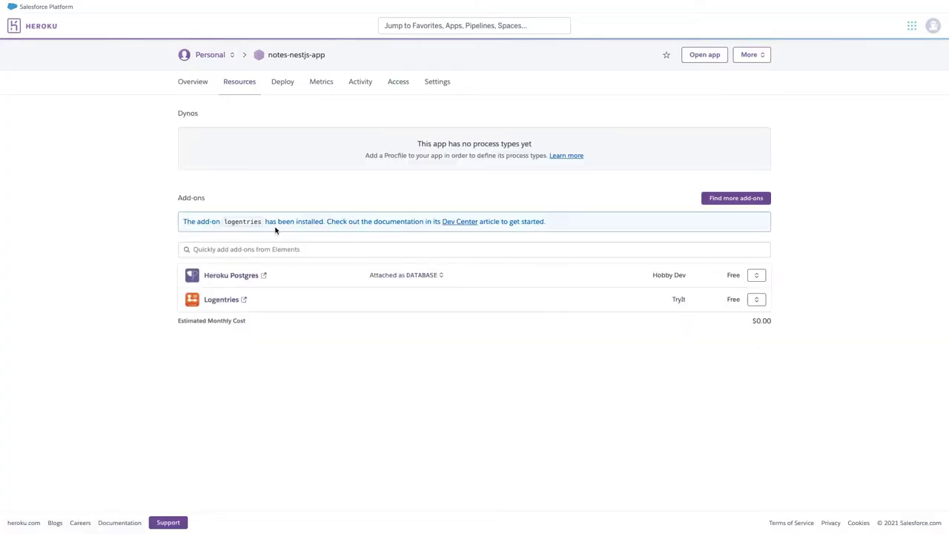
# Review the app's overview, activity feed and Heroku Git deployment instructions, highlighting the app name in the git:remote command.
pyautogui.click(203, 93)
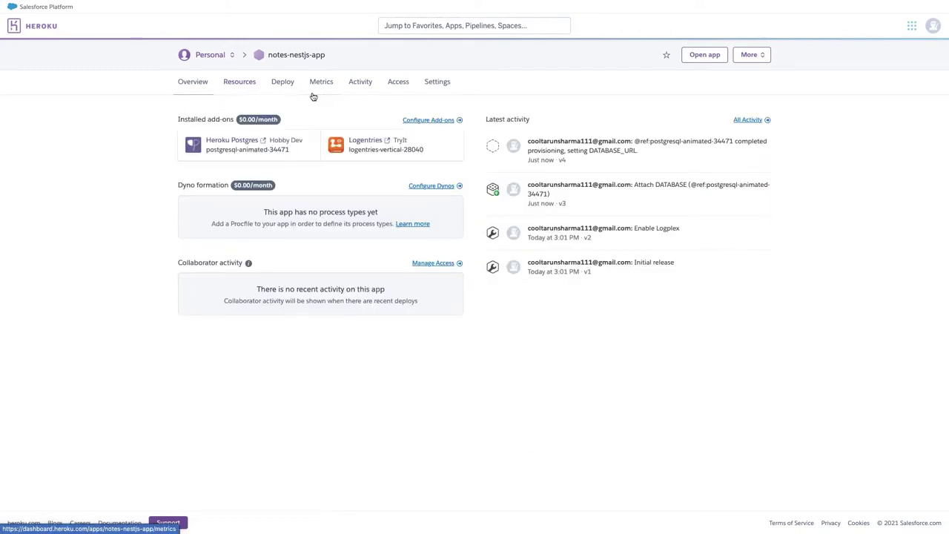
pyautogui.click(361, 86)
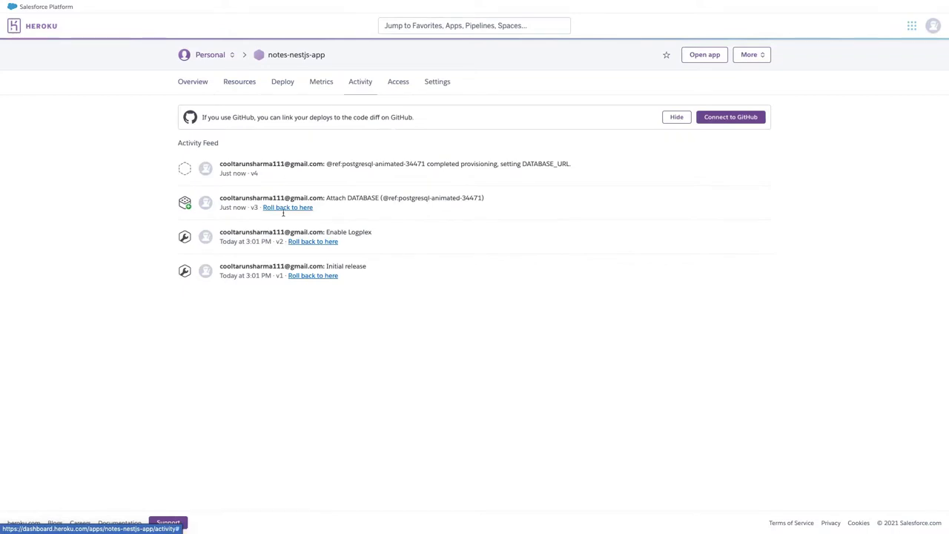
pyautogui.click(285, 85)
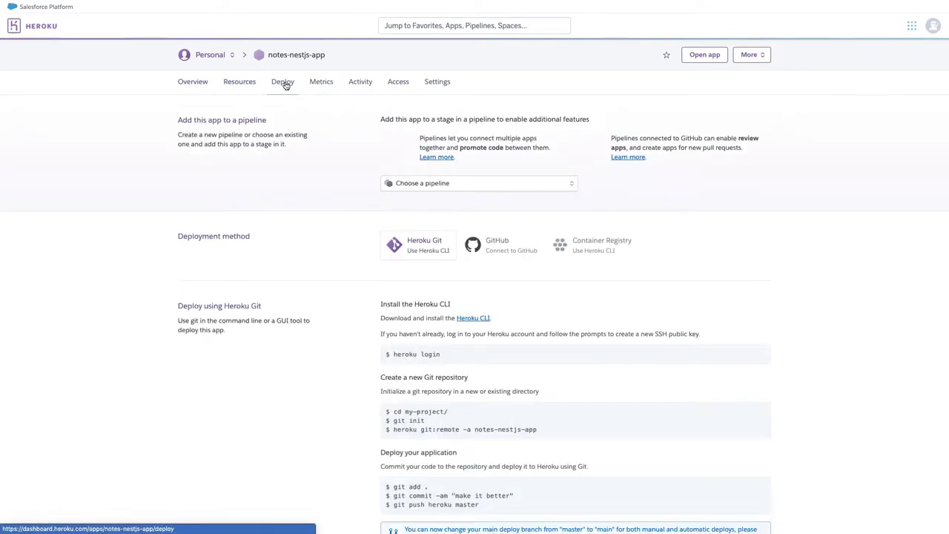
pyautogui.scroll(-3, 424, 259)
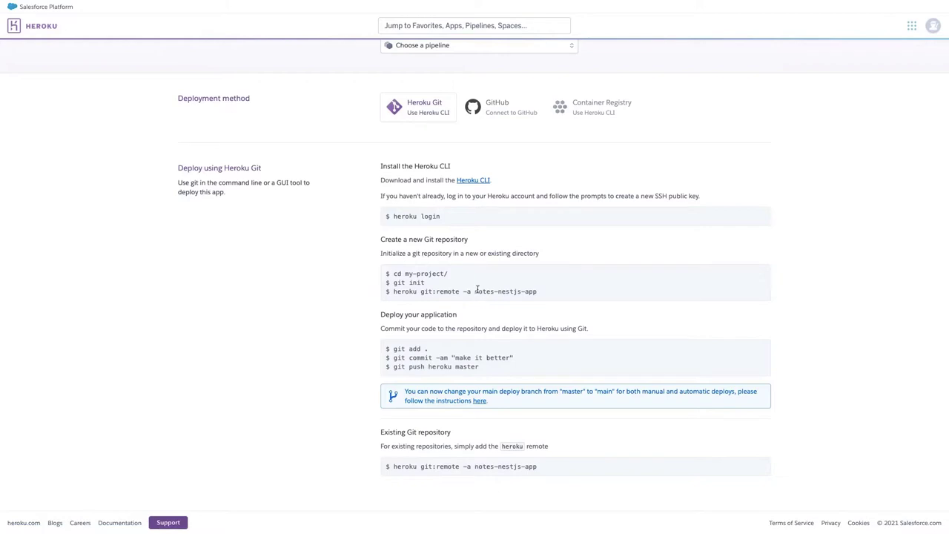
pyautogui.moveTo(474, 291); pyautogui.dragTo(546, 293)
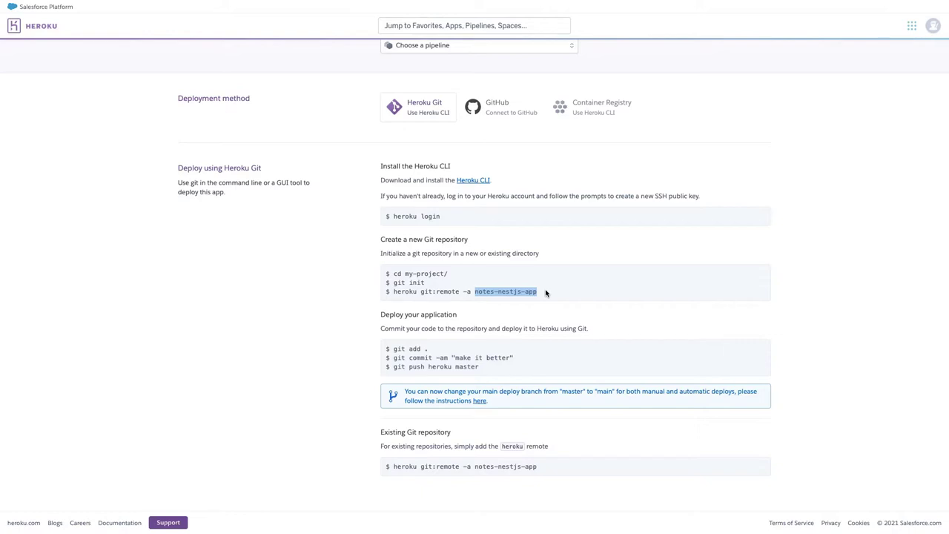
pyautogui.scroll(3, 559, 155)
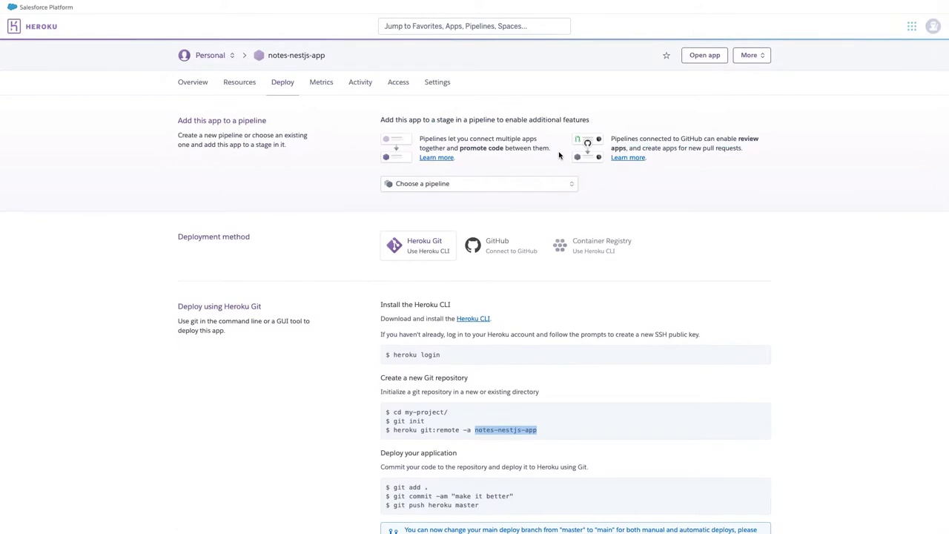
# Check the Heroku app's collaborator access, then switch to GitLab and create a blank project with the slug notes-nestjs-app.
pyautogui.click(395, 81)
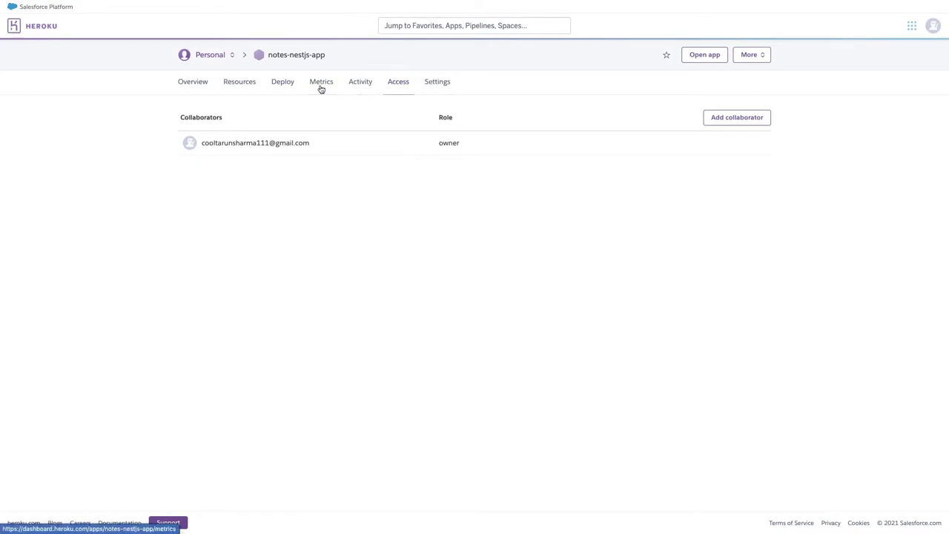
pyautogui.hotkey('ctrl', 'Right')
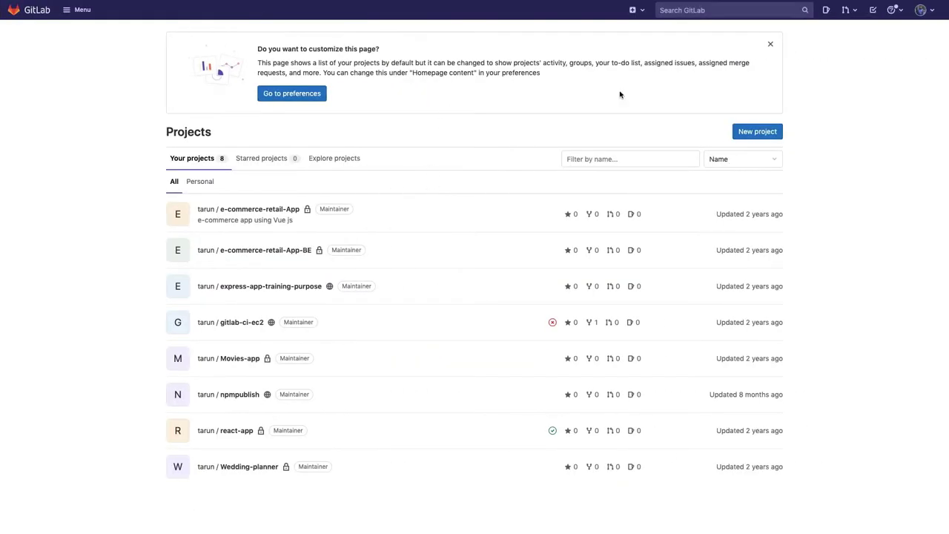
pyautogui.click(763, 132)
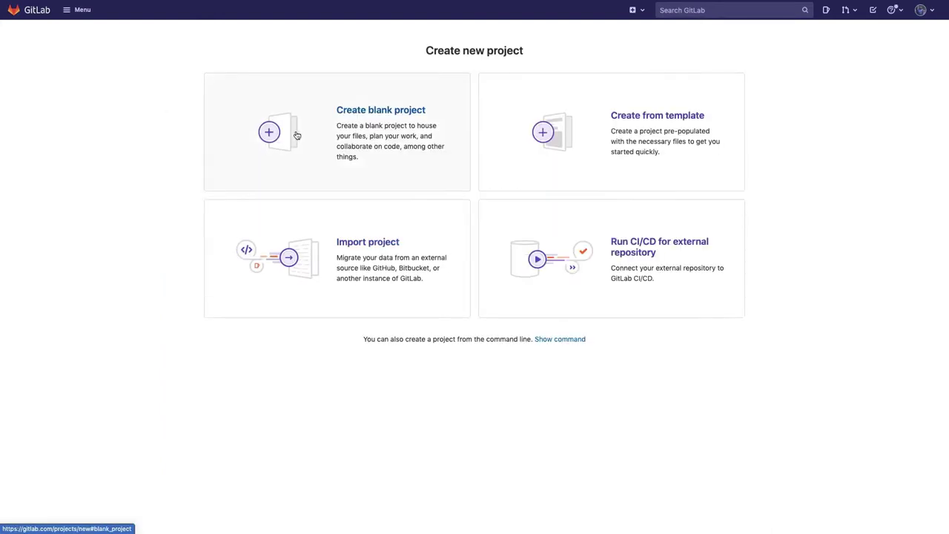
pyautogui.click(297, 135)
pyautogui.click(598, 110)
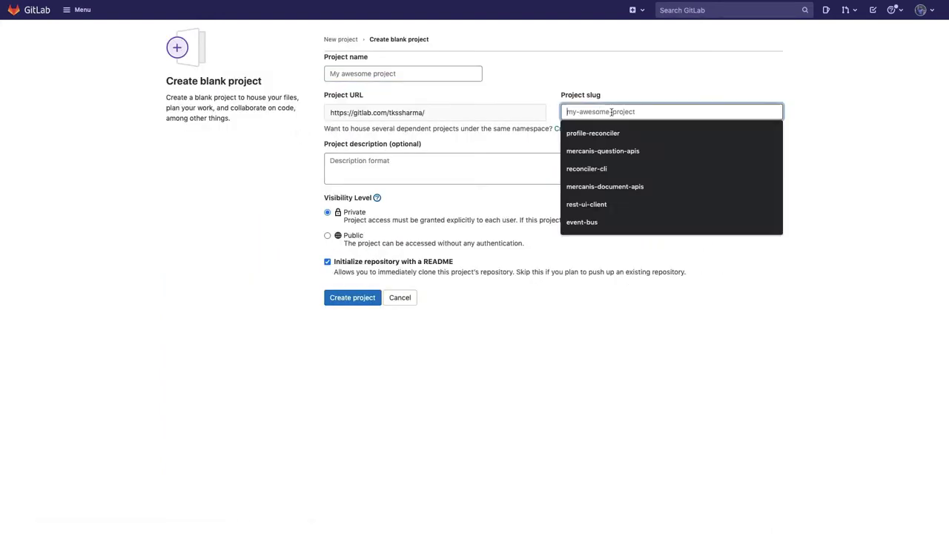
pyautogui.write('a')
pyautogui.press('BackSpace')
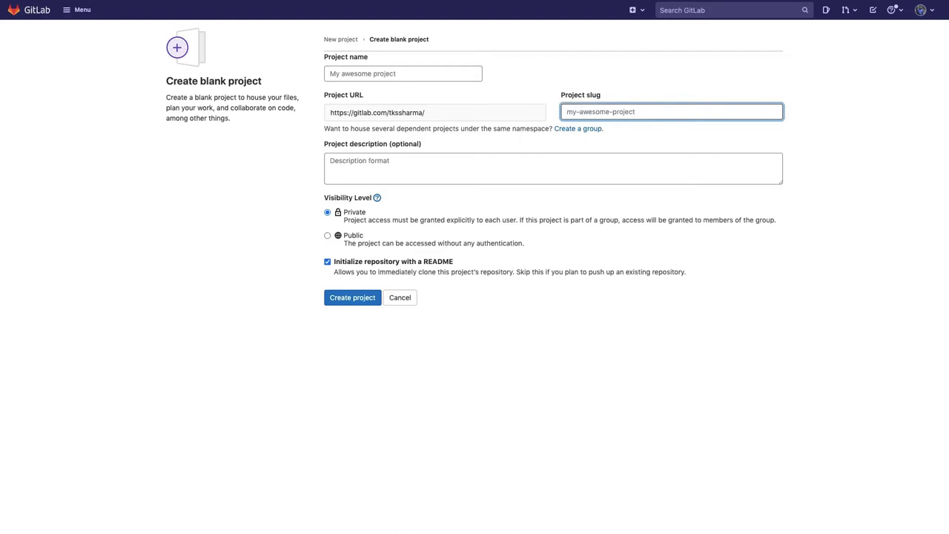
pyautogui.write('notes-ne')
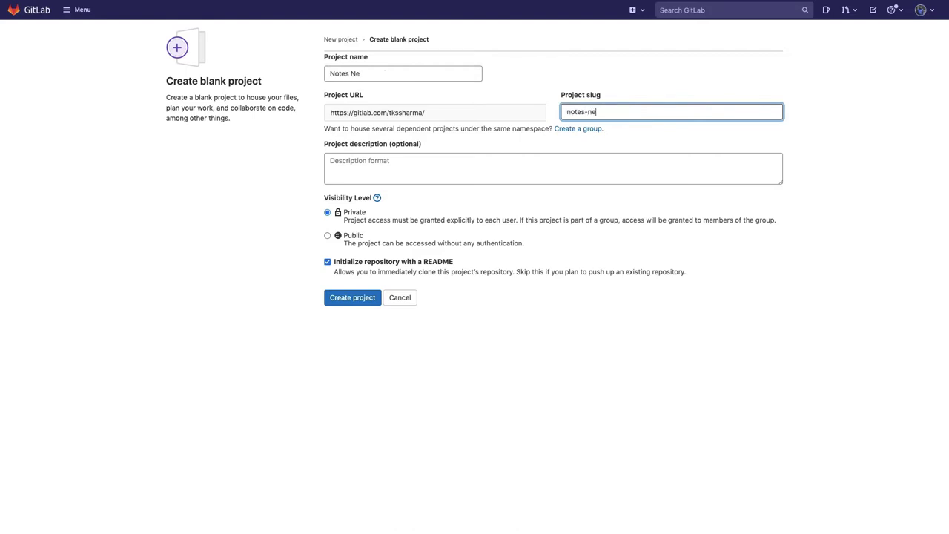
pyautogui.write('stjs-app')
pyautogui.click(339, 301)
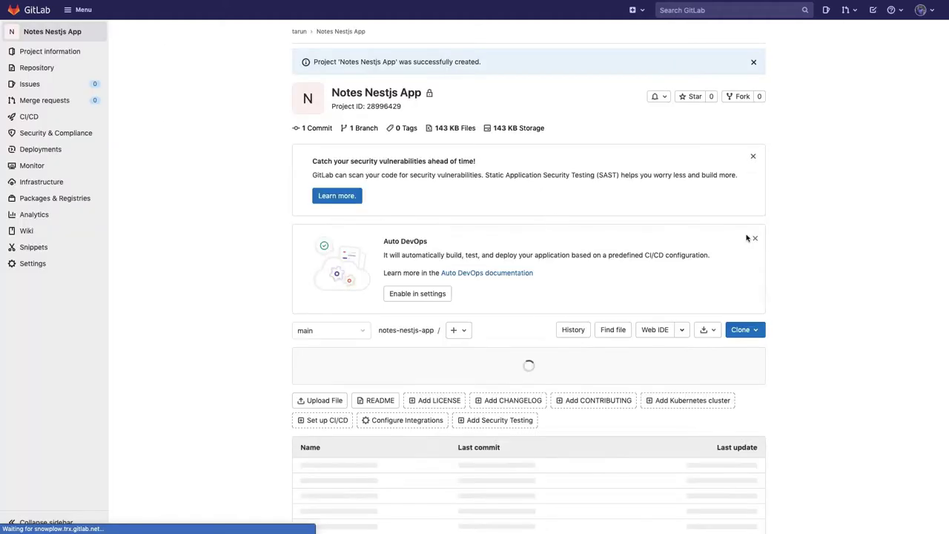
# Copy the SSH clone URL of the new GitLab project.
pyautogui.scroll(-1, 768, 258)
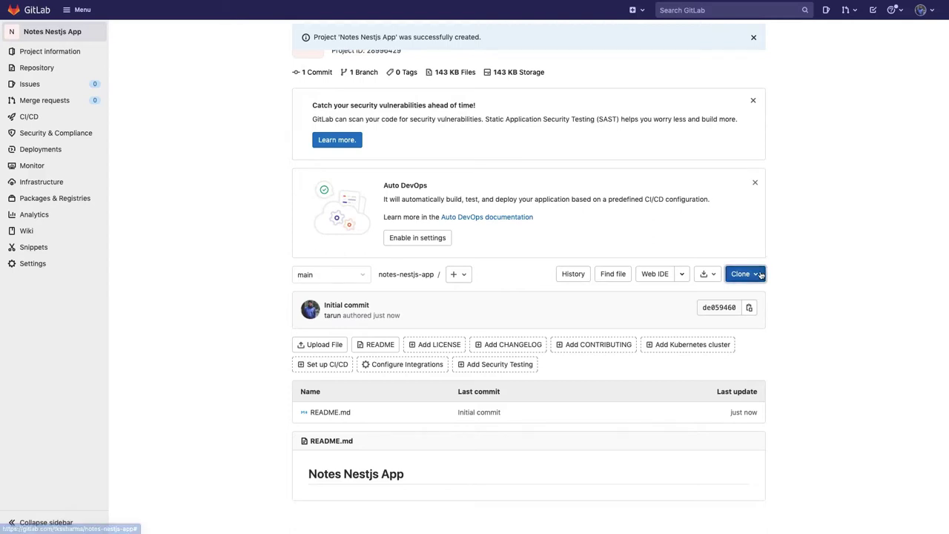
pyautogui.click(755, 274)
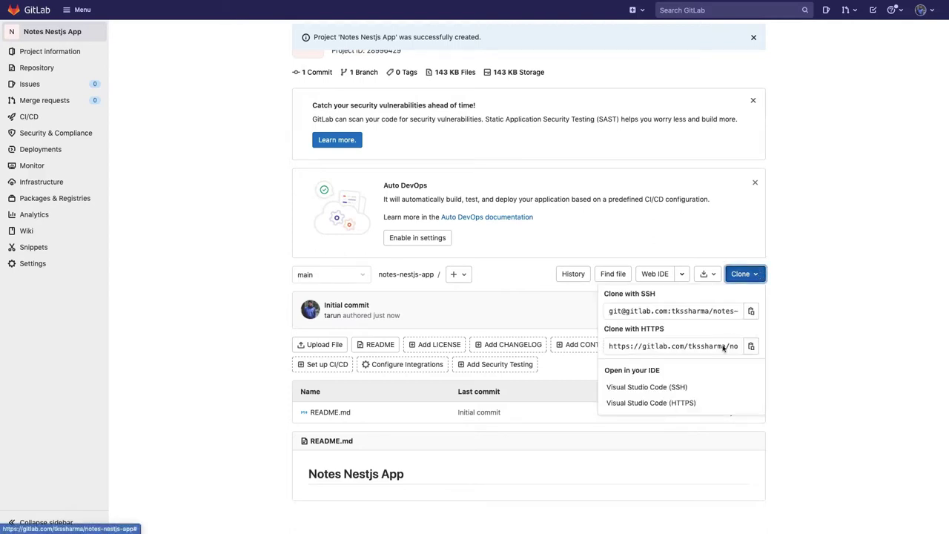
pyautogui.click(751, 312)
# Switch to Visual Studio Code and list the contents of the 12 FACTOR APP NESTJS folder in the terminal.
pyautogui.hotkey('ctrl', 'Right')
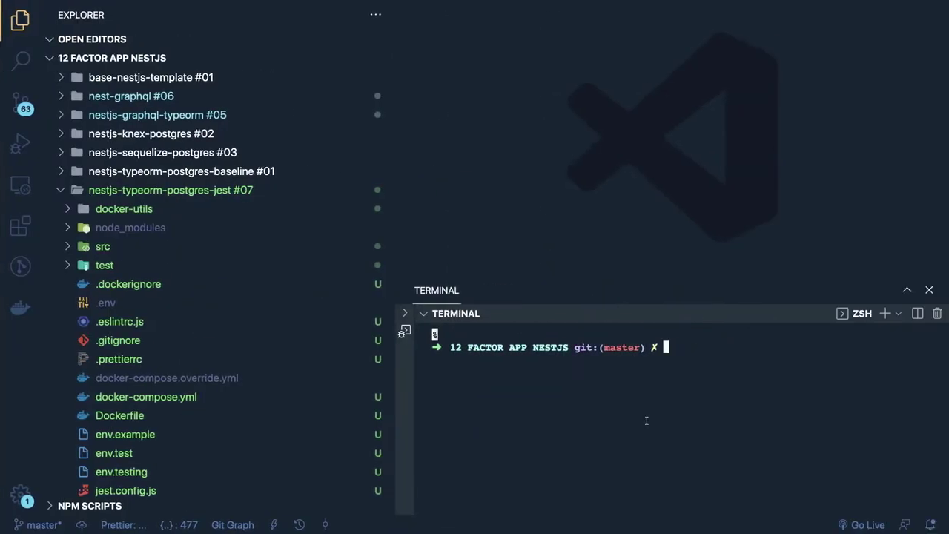
pyautogui.press('Return')
pyautogui.write('ls')
pyautogui.press('Return')
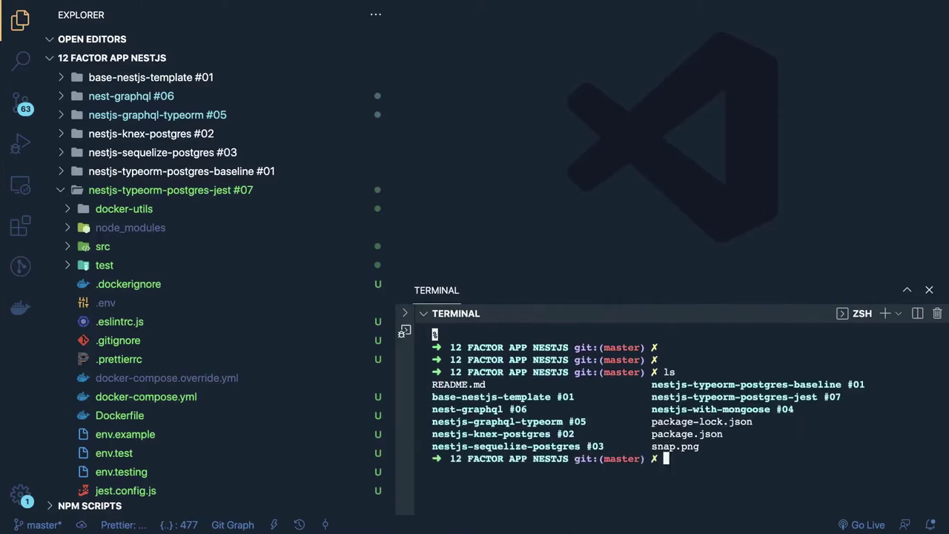
# Remove package-lock.json and package.json from the workspace root with the rm command.
pyautogui.write('rm')
pyautogui.doubleClick(681, 422)
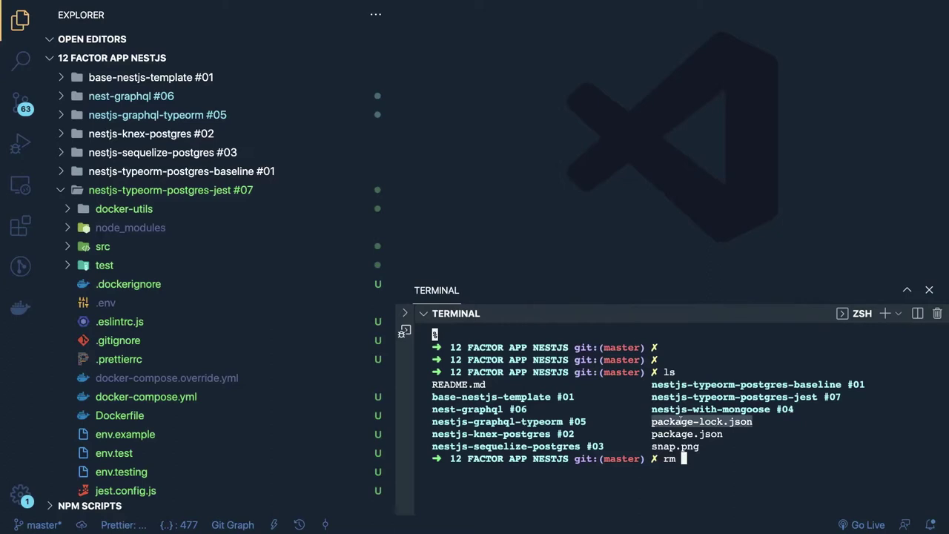
pyautogui.press('super+v')
pyautogui.doubleClick(670, 434)
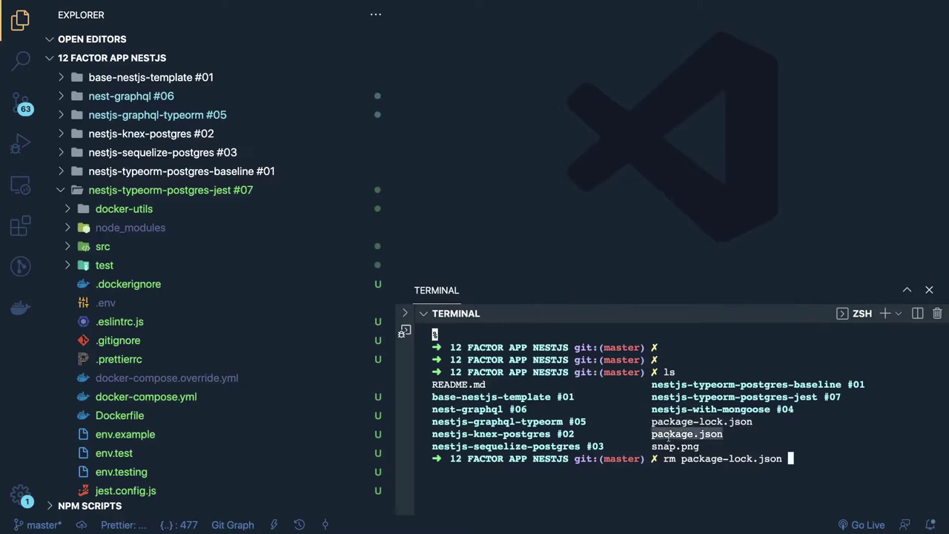
pyautogui.press('super+v')
pyautogui.press('Return')
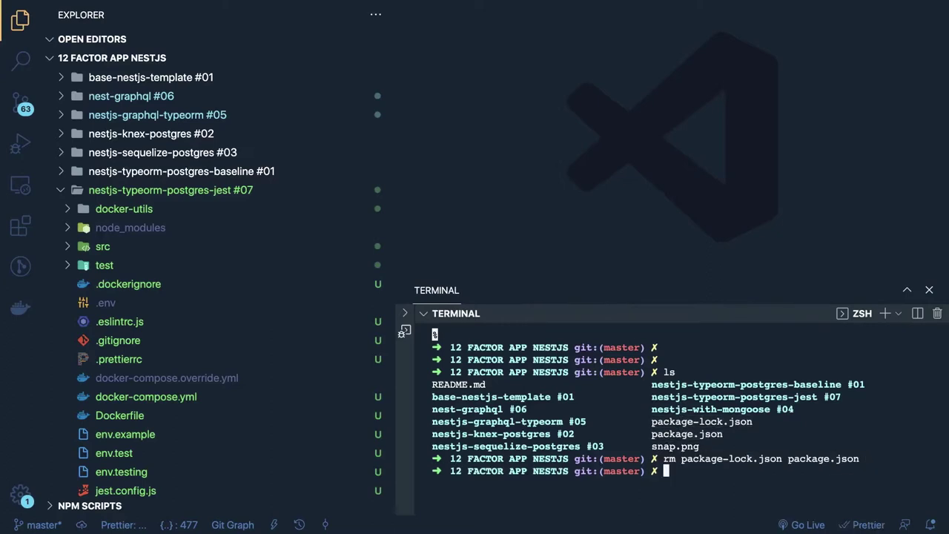
# Make a directory named clone in the workspace root and change into it.
pyautogui.write('mkdir clone')
pyautogui.press('Return')
pyautogui.write('g')
pyautogui.press('BackSpace')
pyautogui.press('BackSpace')
pyautogui.press('BackSpace')
pyautogui.press('BackSpace')
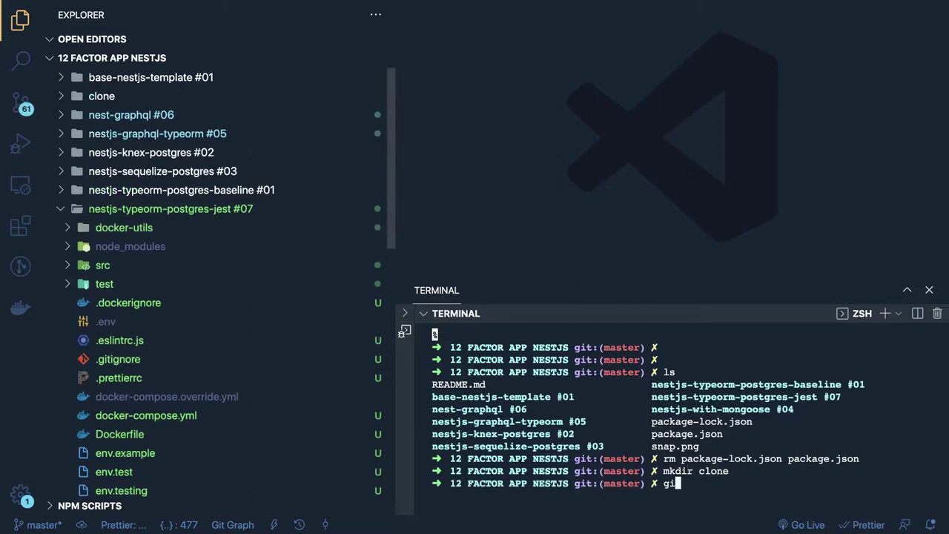
pyautogui.write('cd clone/')
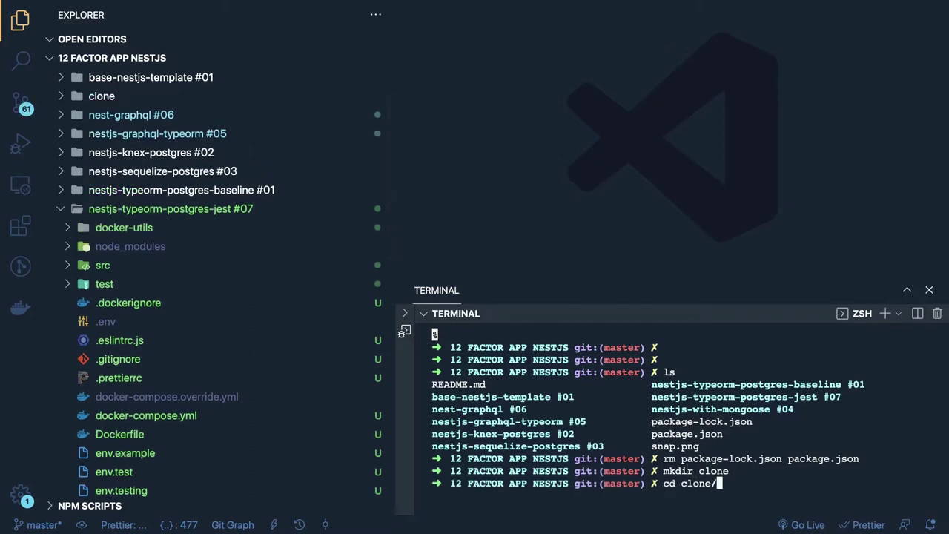
pyautogui.press('Return')
pyautogui.write('git')
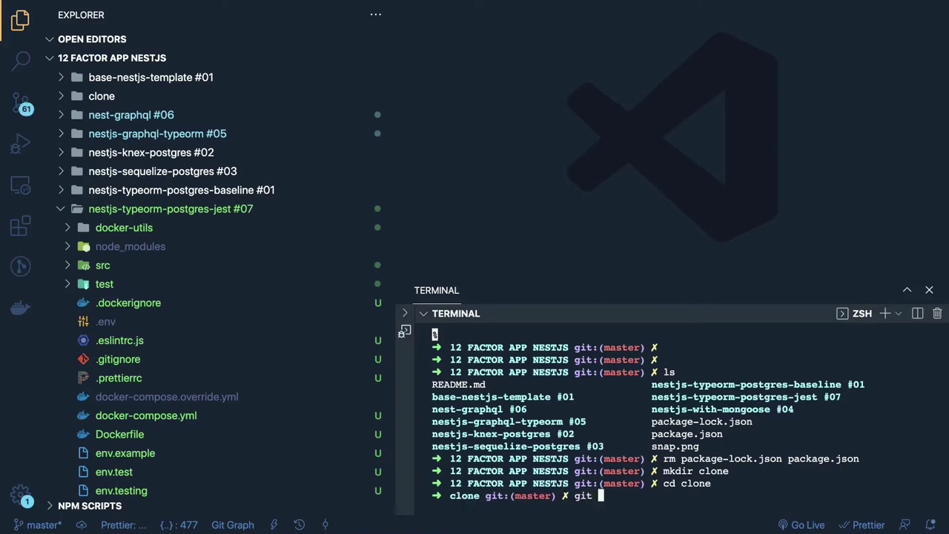
pyautogui.write(' cl')
pyautogui.press('Tab')
pyautogui.press('BackSpace')
pyautogui.press('BackSpace')
pyautogui.press('BackSpace')
pyautogui.press('BackSpace')
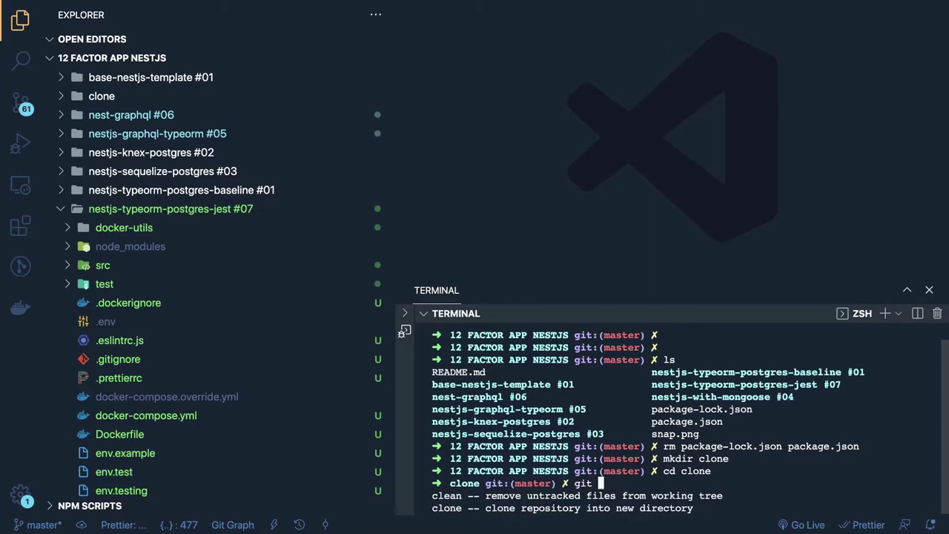
pyautogui.write('t clone')
pyautogui.press('Tab')
pyautogui.hotkey('ctrl', 'c')
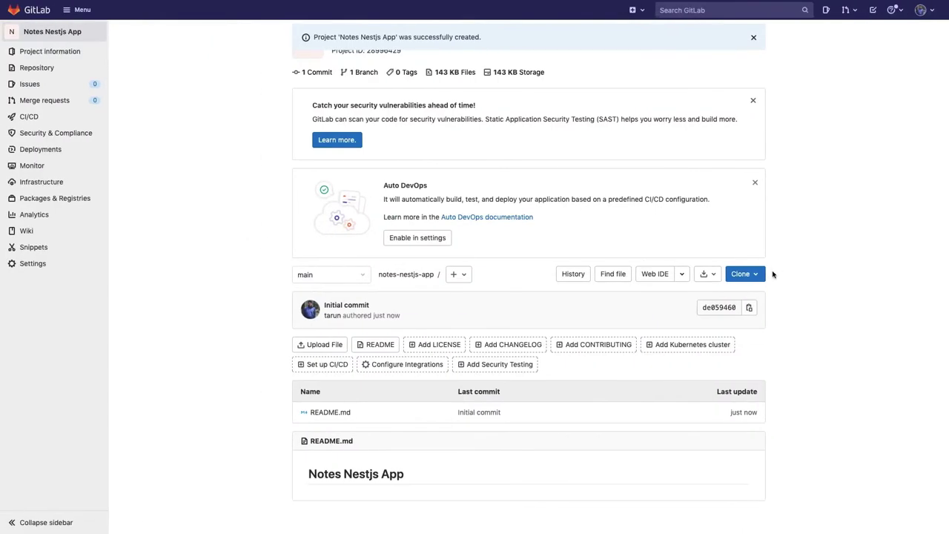
# Copy the SSH clone URL from the GitLab project and git clone the repository inside the clone folder.
pyautogui.click(763, 275)
pyautogui.click(751, 310)
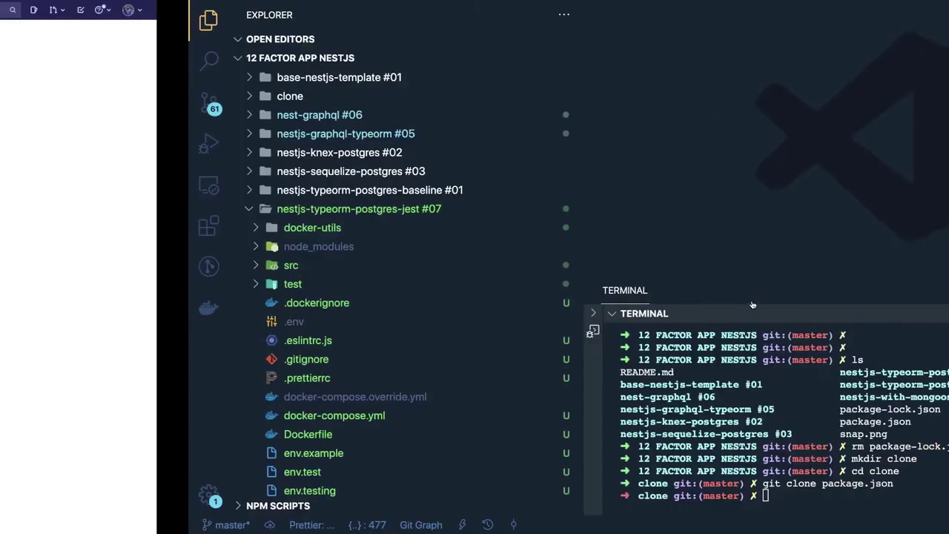
pyautogui.write('git clone')
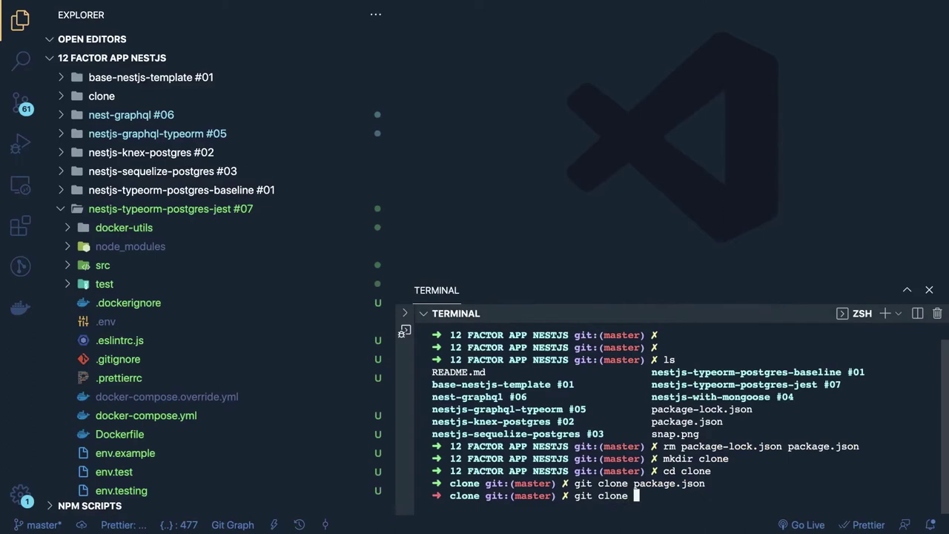
pyautogui.press('super+v')
pyautogui.press('Return')
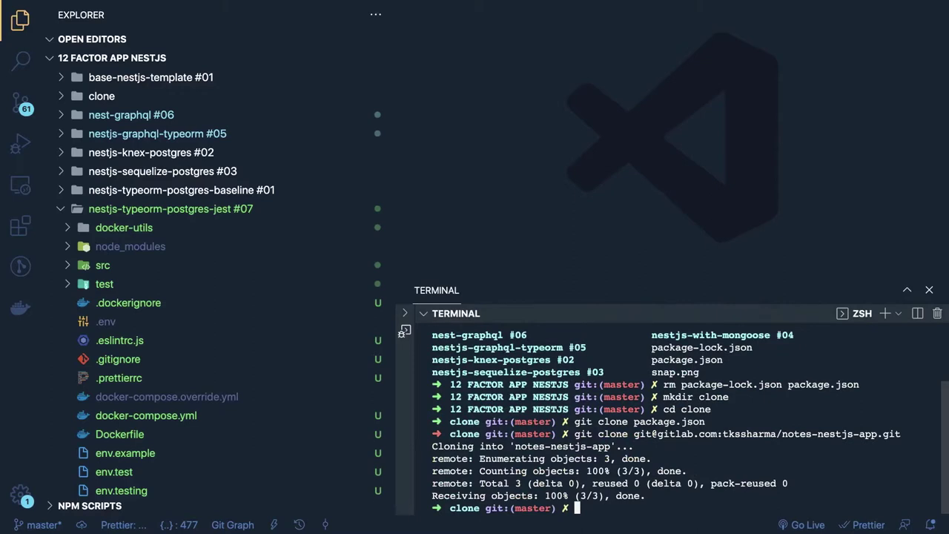
# Change into the cloned notes-nestjs-app folder and list its files.
pyautogui.press('Return')
pyautogui.press('Return')
pyautogui.write('cd notes-nestjs-app/')
pyautogui.press('Return')
pyautogui.press('Return')
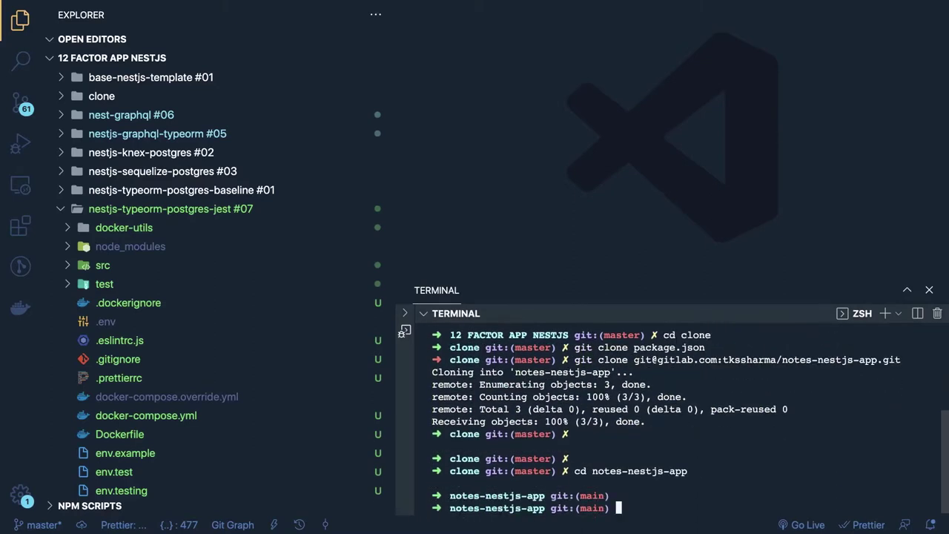
pyautogui.write('ls')
pyautogui.press('Return')
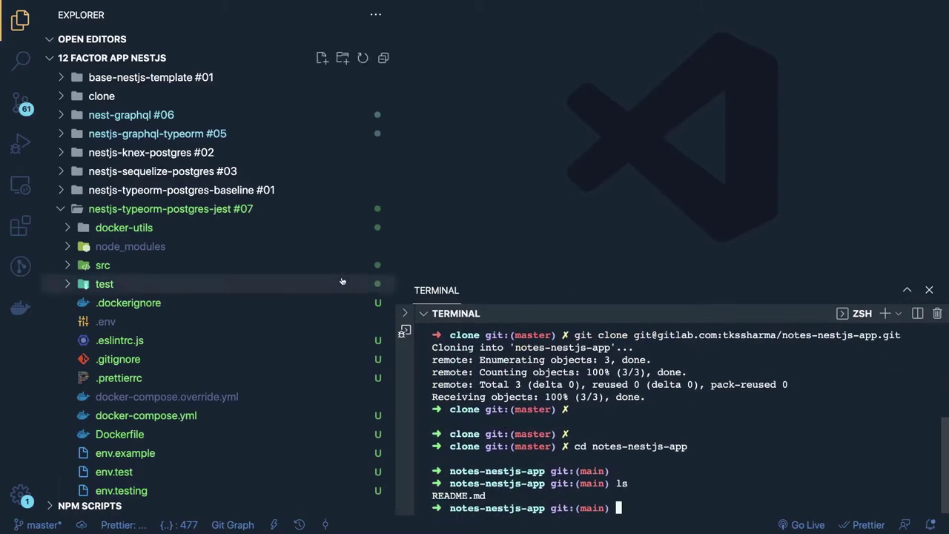
# Go up two directory levels in the terminal to return to the 12 FACTOR APP NESTJS root.
pyautogui.click(159, 210)
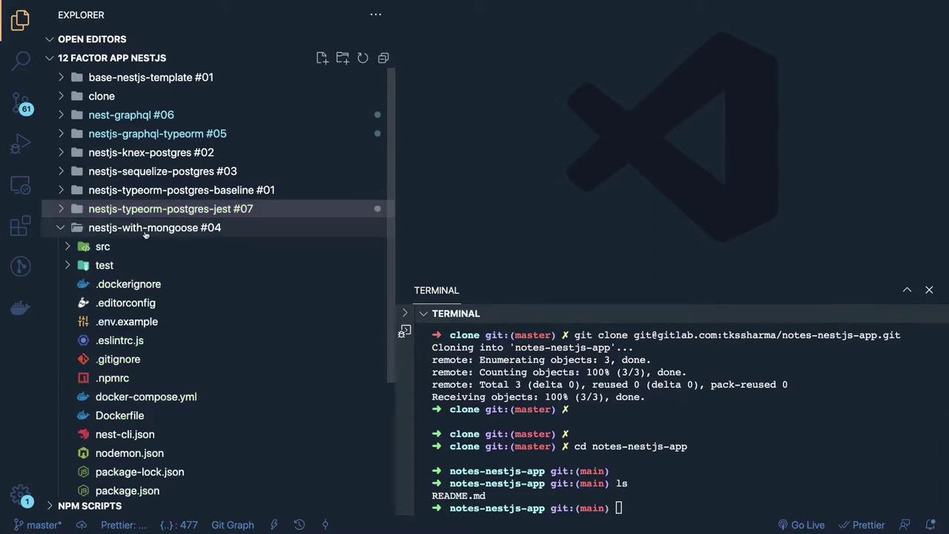
pyautogui.click(145, 231)
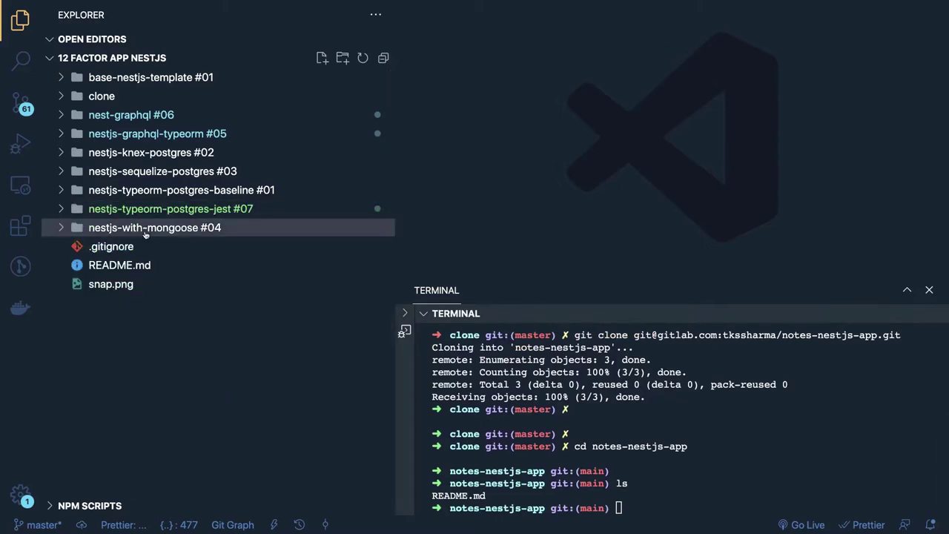
pyautogui.hotkey('ctrl', '`')
pyautogui.write('cd ..')
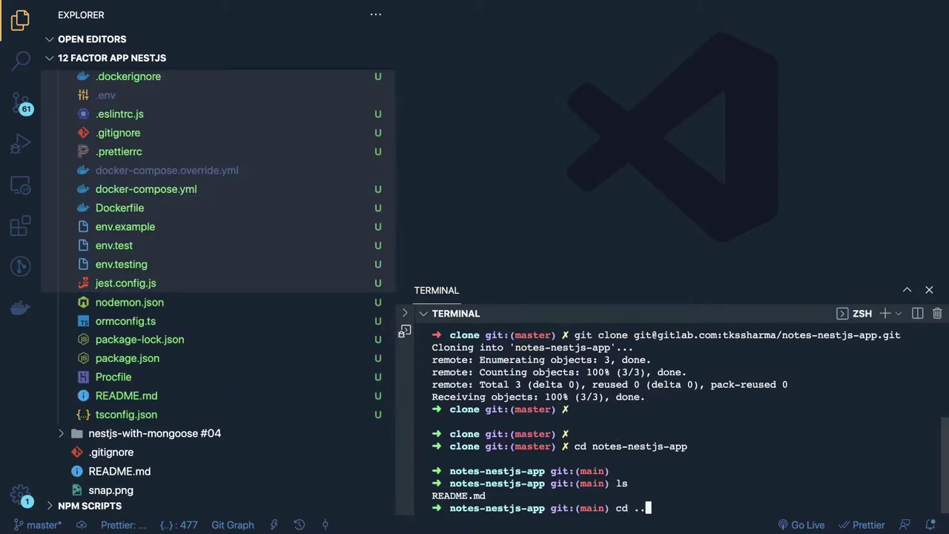
pyautogui.press('Return')
pyautogui.write('cd .')
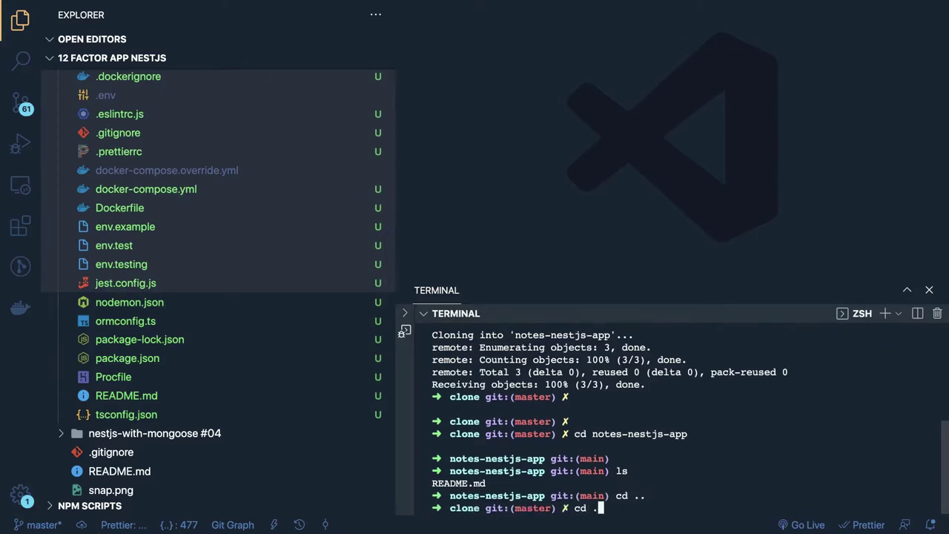
pyautogui.write('.')
pyautogui.press('Return')
# Change the terminal's working directory to the nestjs-typeorm-postgres-jest #07 project folder.
pyautogui.write('cd')
pyautogui.press('Tab')
pyautogui.press('Tab')
pyautogui.press('Tab')
pyautogui.press('Tab')
pyautogui.press('Tab')
pyautogui.press('Tab')
pyautogui.press('Tab')
pyautogui.press('Tab')
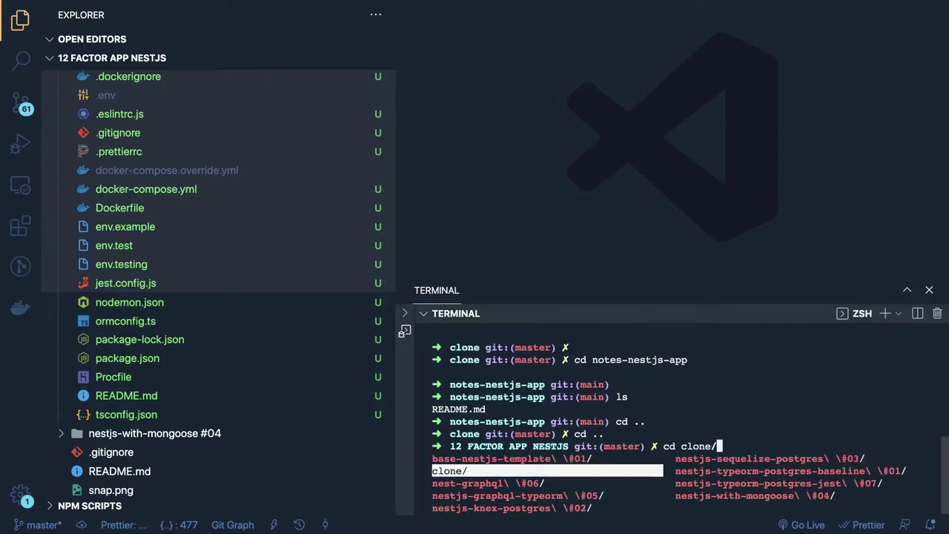
pyautogui.press('Tab')
pyautogui.write("''''")
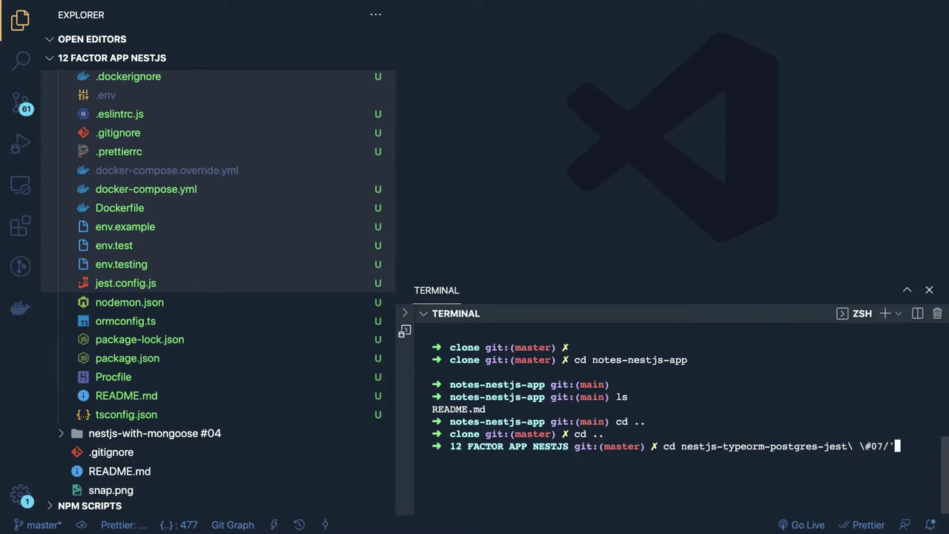
pyautogui.press('BackSpace')
pyautogui.press('BackSpace')
pyautogui.press('BackSpace')
pyautogui.press('BackSpace')
pyautogui.press('Return')
pyautogui.press('Return')
pyautogui.press('Return')
pyautogui.press('Return')
pyautogui.press('Return')
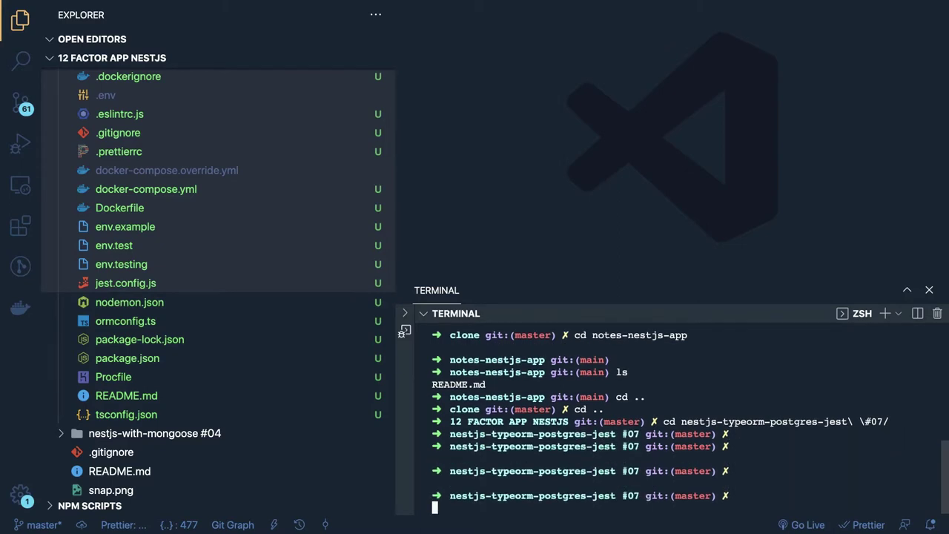
# Initialize a Git repository in the nestjs-typeorm-postgres-jest #07 folder with git init.
pyautogui.write('git init')
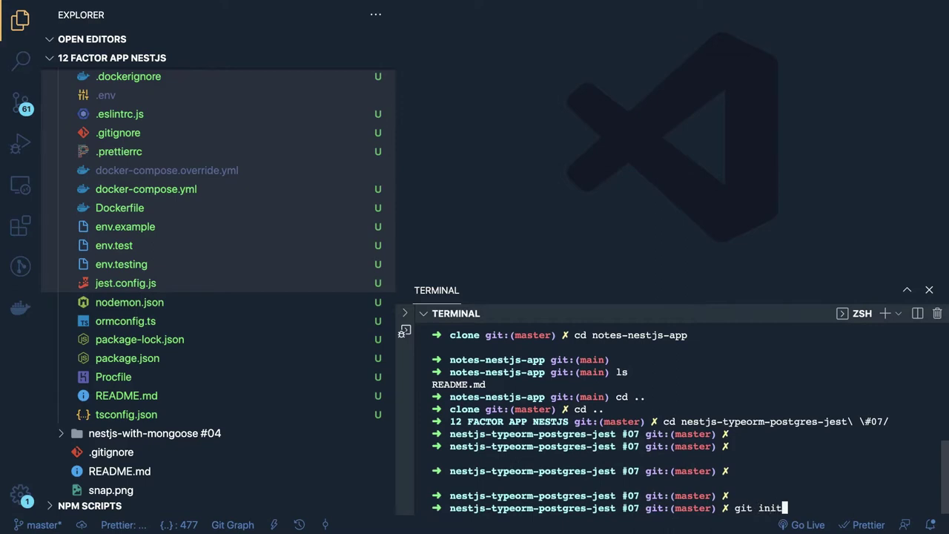
pyautogui.press('Return')
pyautogui.press('Return')
# Begin a git remote add origin command in the terminal and copy the notes-nestjs-app project's SSH clone URL from GitLab.
pyautogui.write('git')
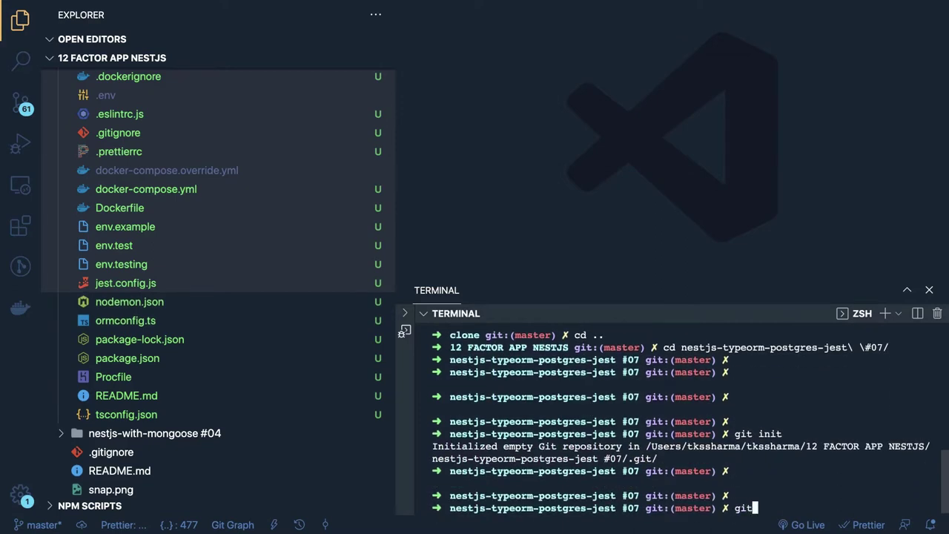
pyautogui.write(' remote add origin')
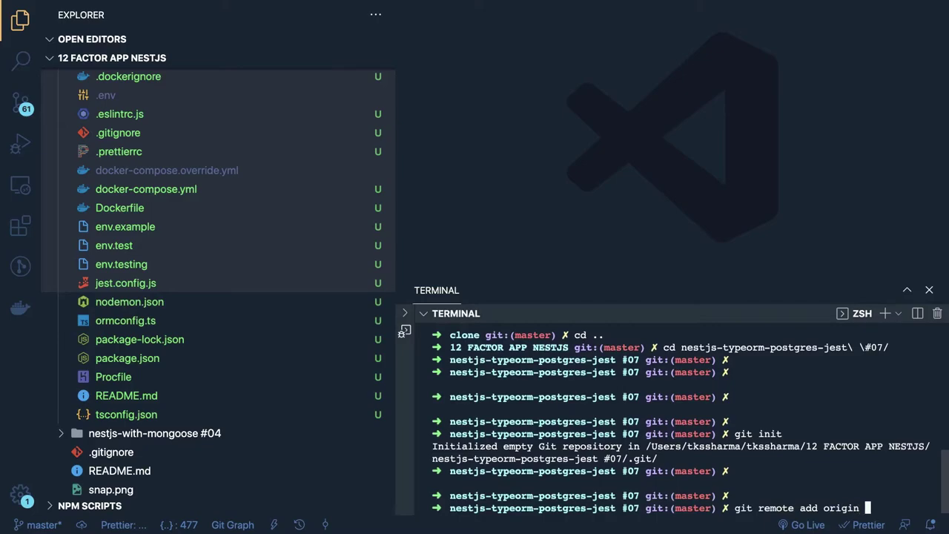
pyautogui.hotkey('ctrl', 'Up')
pyautogui.hotkey('ctrl', 'Up')
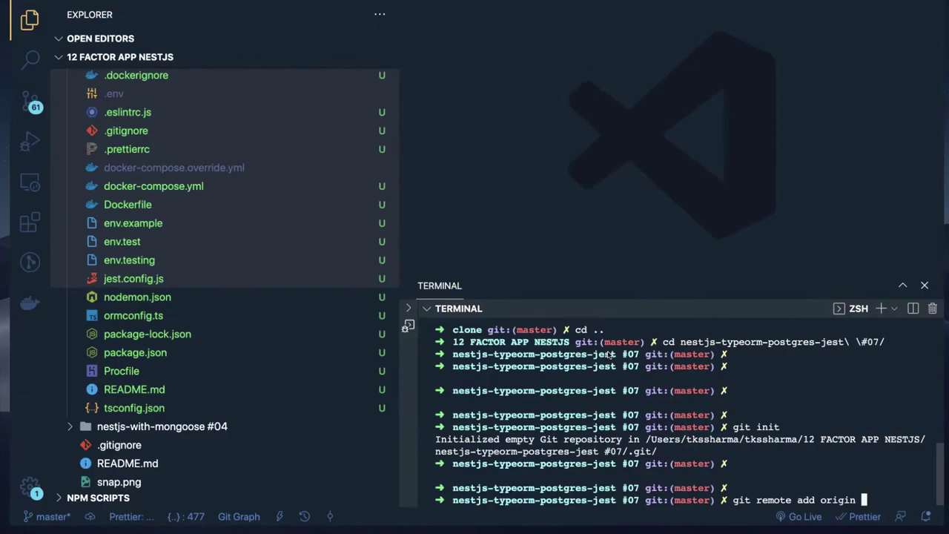
pyautogui.hotkey('ctrl', 'Left')
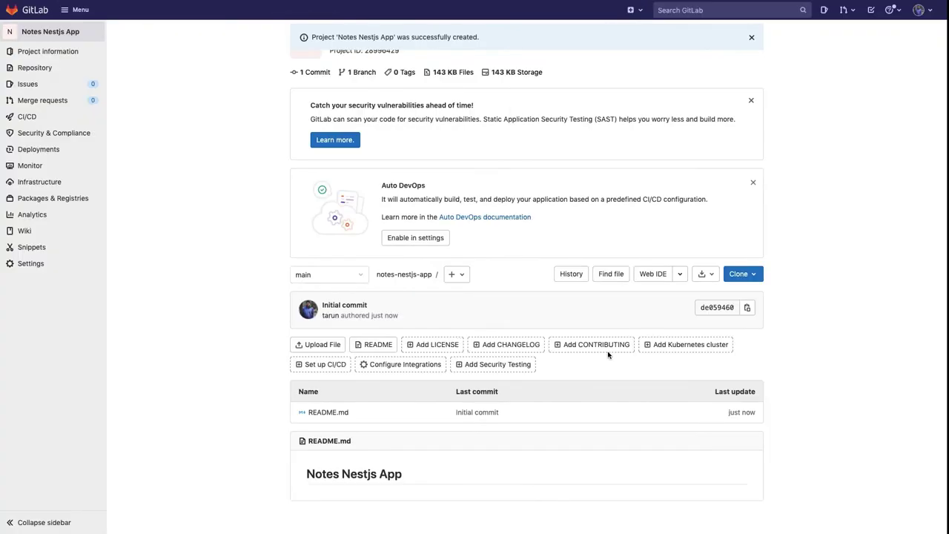
pyautogui.click(748, 308)
pyautogui.click(753, 275)
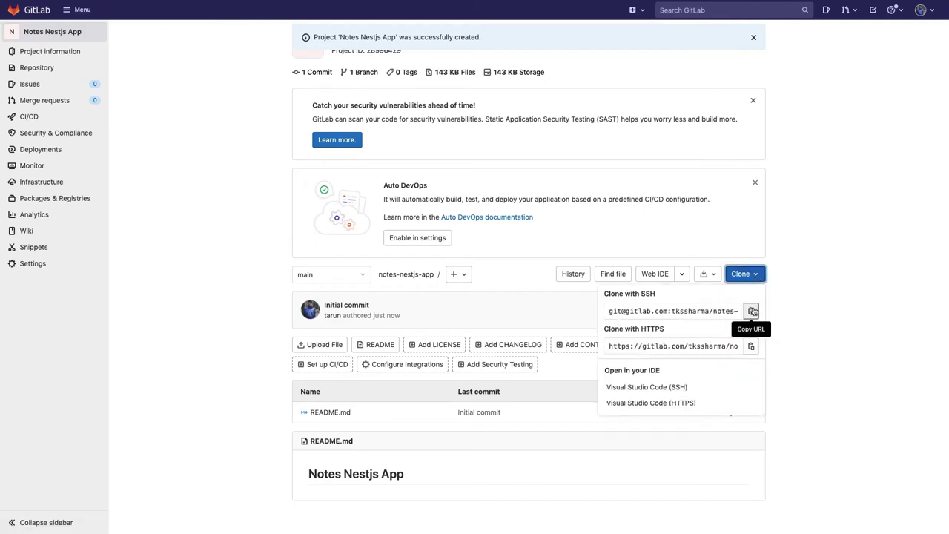
pyautogui.click(752, 310)
pyautogui.scroll(-1, 796, 304)
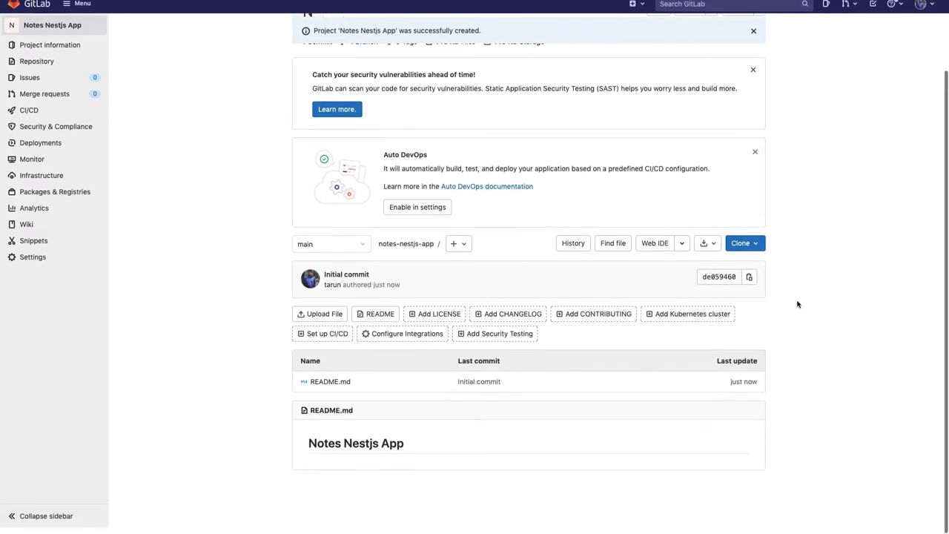
pyautogui.click(755, 250)
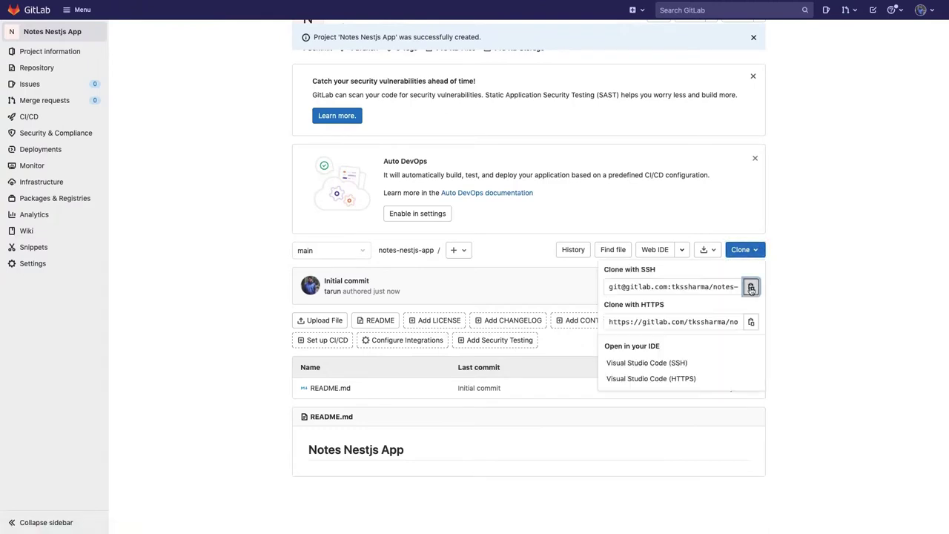
pyautogui.click(752, 285)
# Switch back to VS Code and add the copied GitLab SSH URL as the local repository's origin remote.
pyautogui.press('super+Tab')
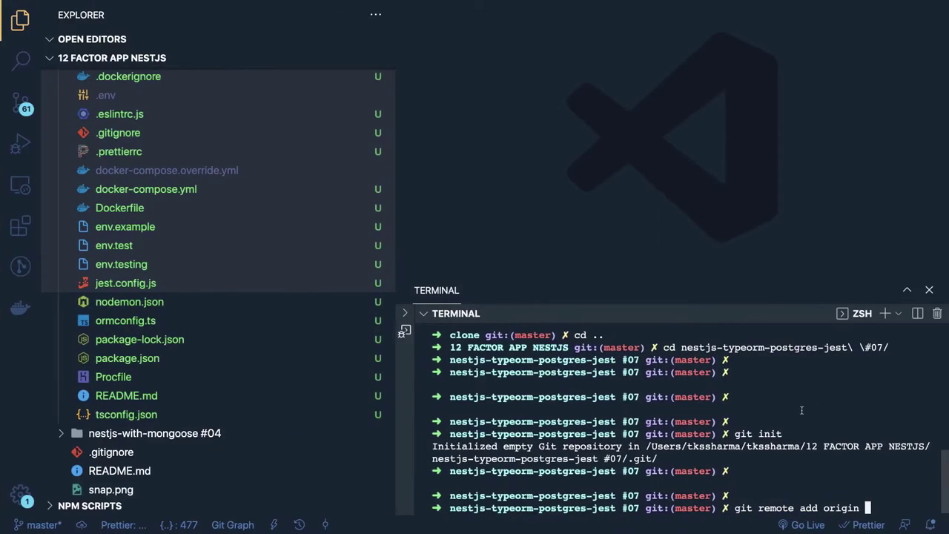
pyautogui.press('super+v')
pyautogui.press('Return')
# Run git status in the project folder and look through the list of untracked files.
pyautogui.write('g')
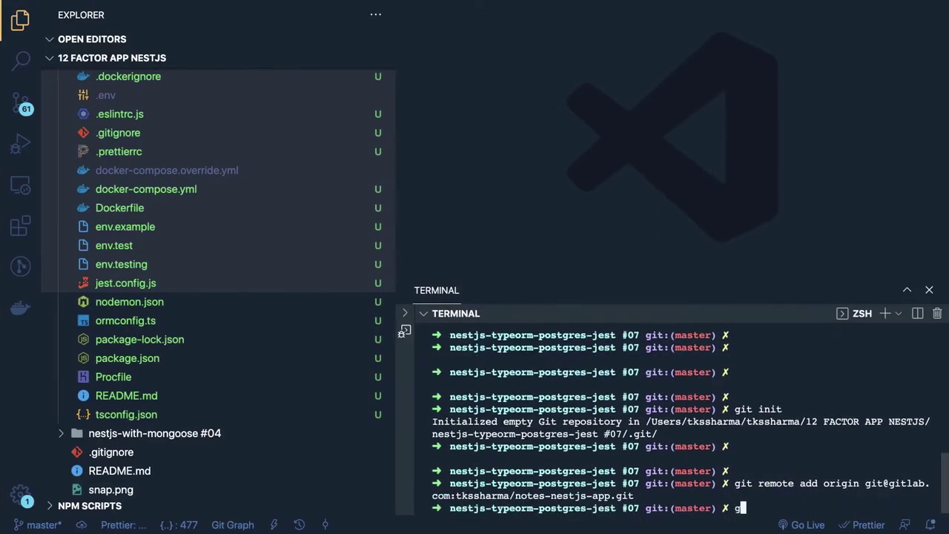
pyautogui.write('it status')
pyautogui.press('Return')
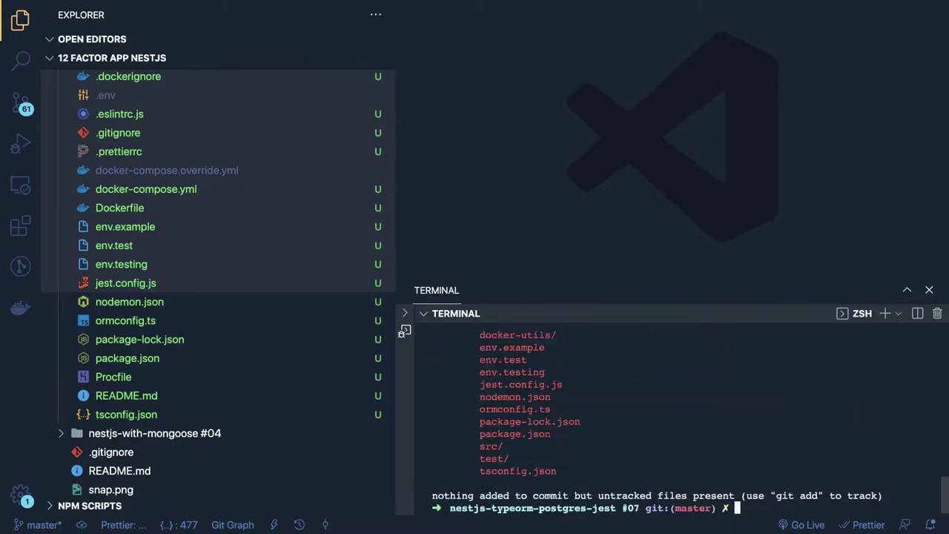
pyautogui.scroll(4, 667, 415)
pyautogui.scroll(-4, 667, 415)
# Stage all project files with git add . and commit them with the message "baseline".
pyautogui.write('git add .')
pyautogui.press('Return')
pyautogui.write('git')
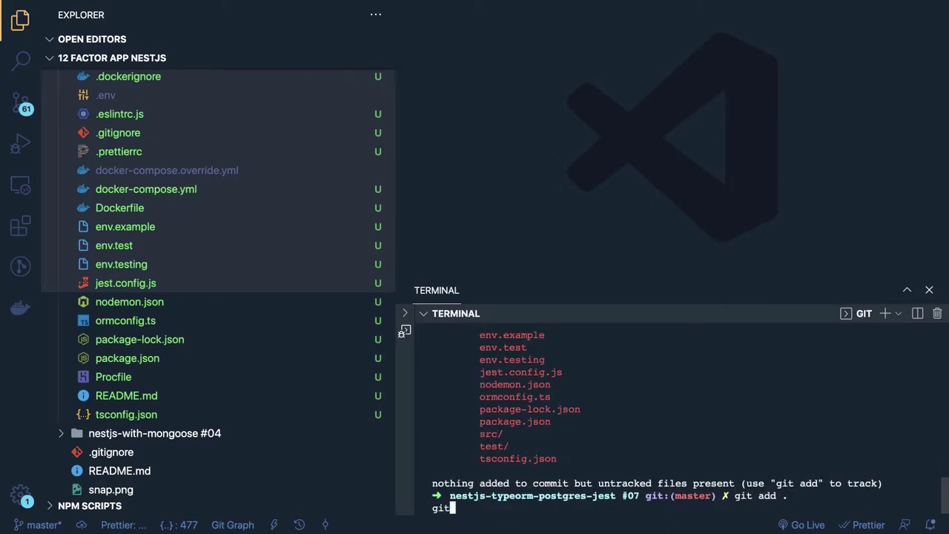
pyautogui.write(' commit -m "')
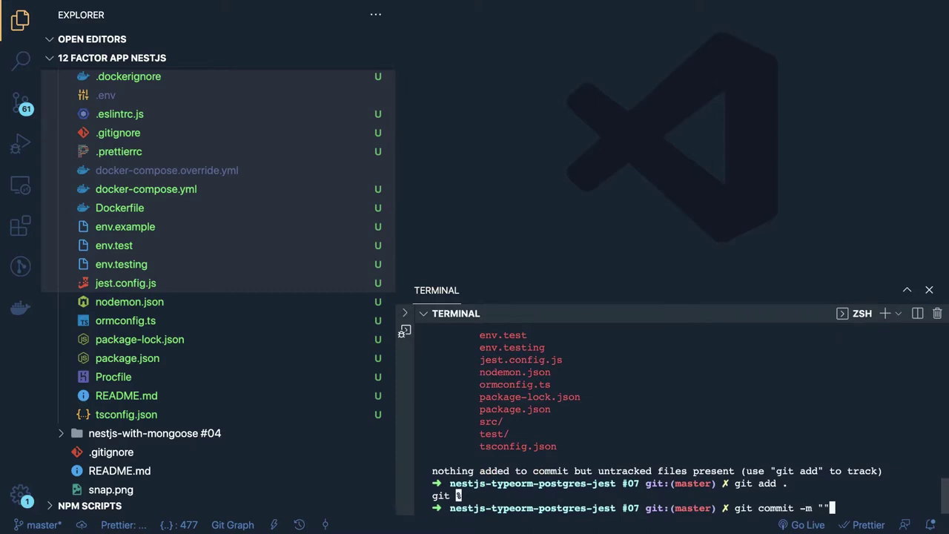
pyautogui.write('baseline"')
pyautogui.press('Return')
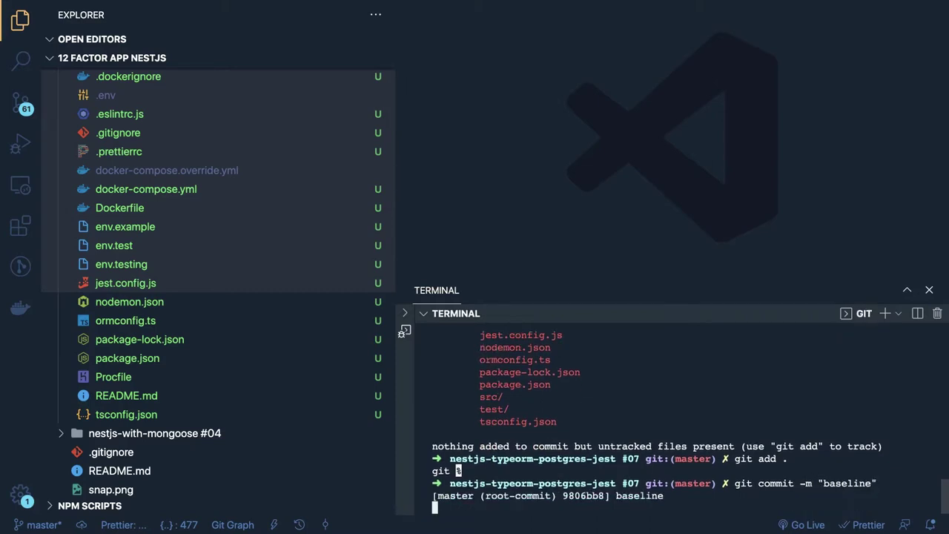
# Try to push the local master branch to origin with an --allow- option.
pyautogui.write('git push ')
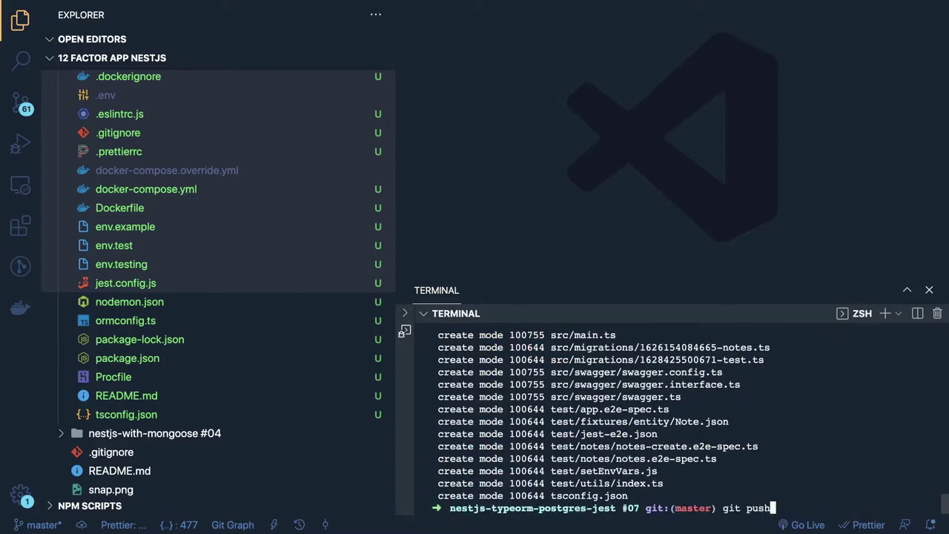
pyautogui.write('origin master ')
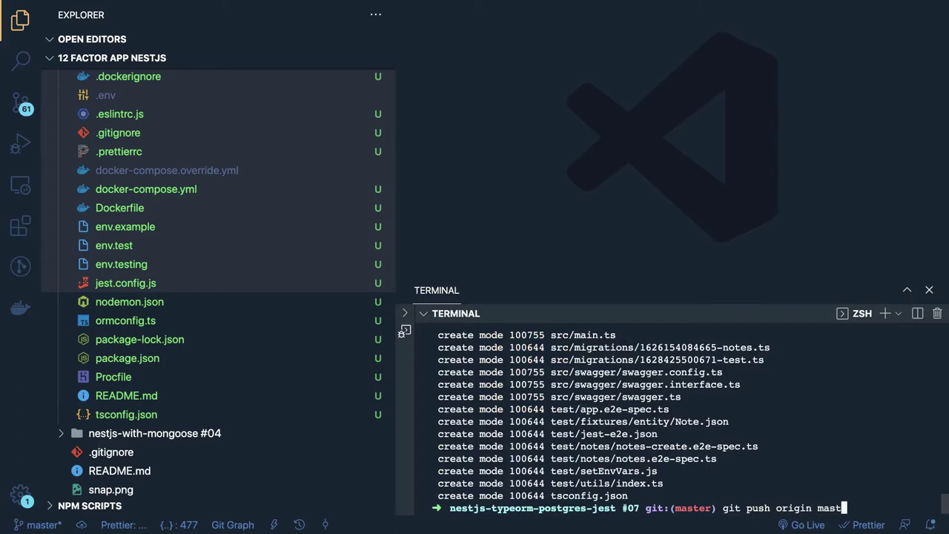
pyautogui.write('--allow-')
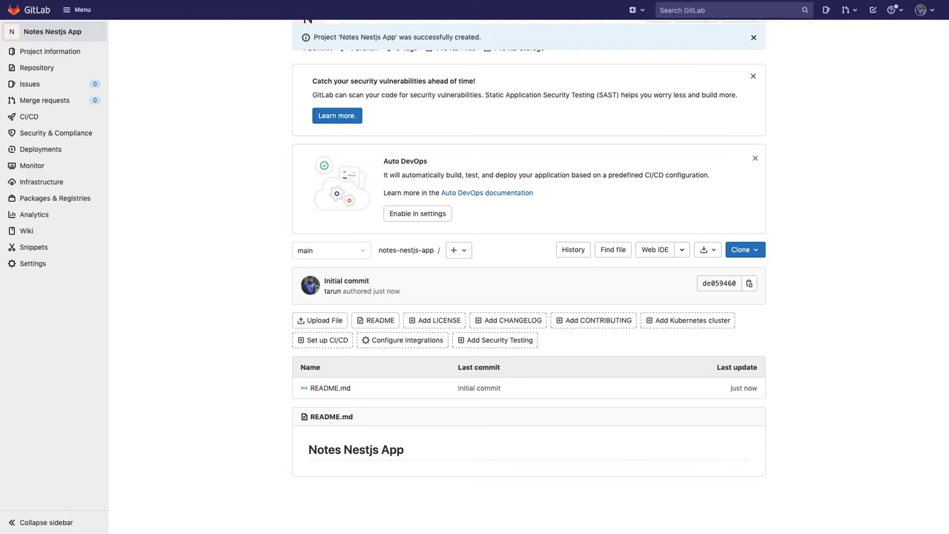
# Check the GitLab project's branch selector, and create and check out a matching local branch named main in the terminal.
pyautogui.click(332, 254)
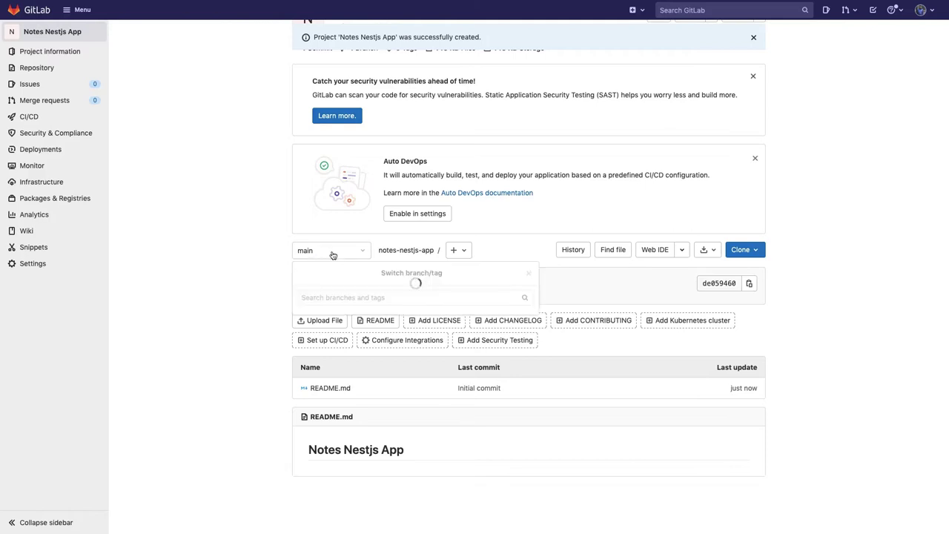
pyautogui.click(207, 342)
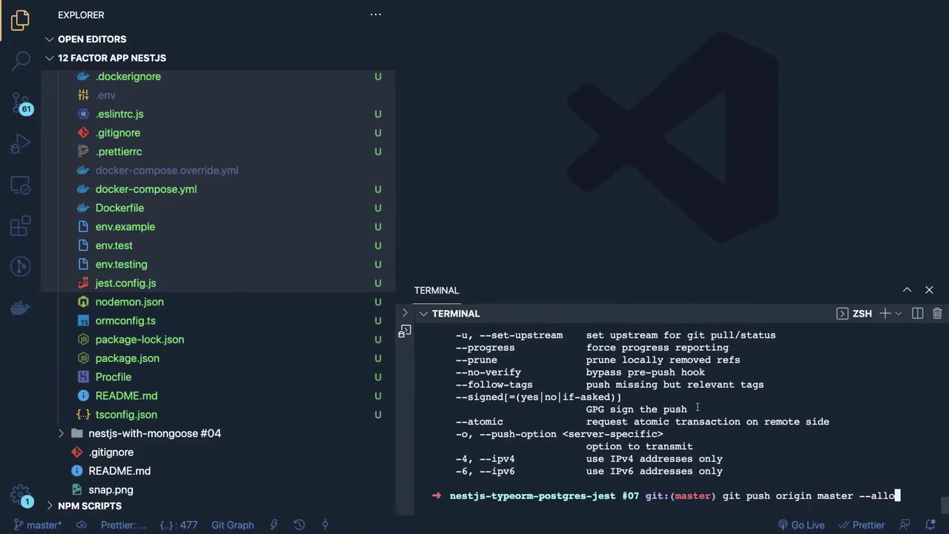
pyautogui.hotkey('ctrl', 'c')
pyautogui.write('git chec')
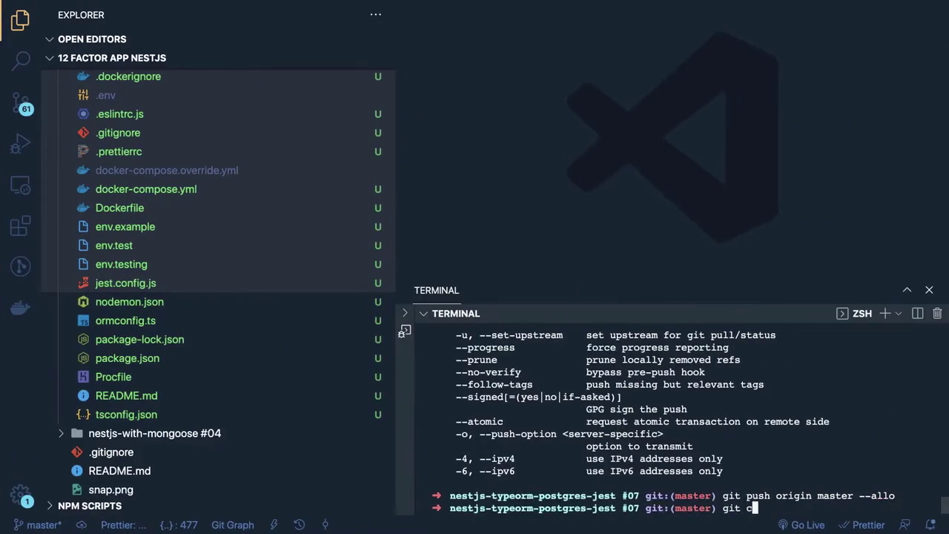
pyautogui.write('kout -b main')
pyautogui.press('Return')
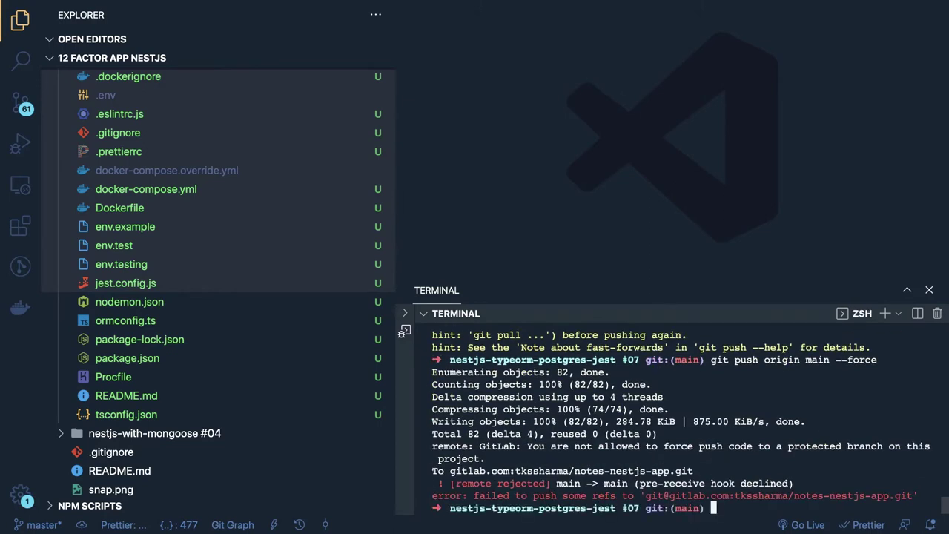
# Switch to GitLab, open the project's General settings and look through the sections for branch protection options.
pyautogui.press('Up')
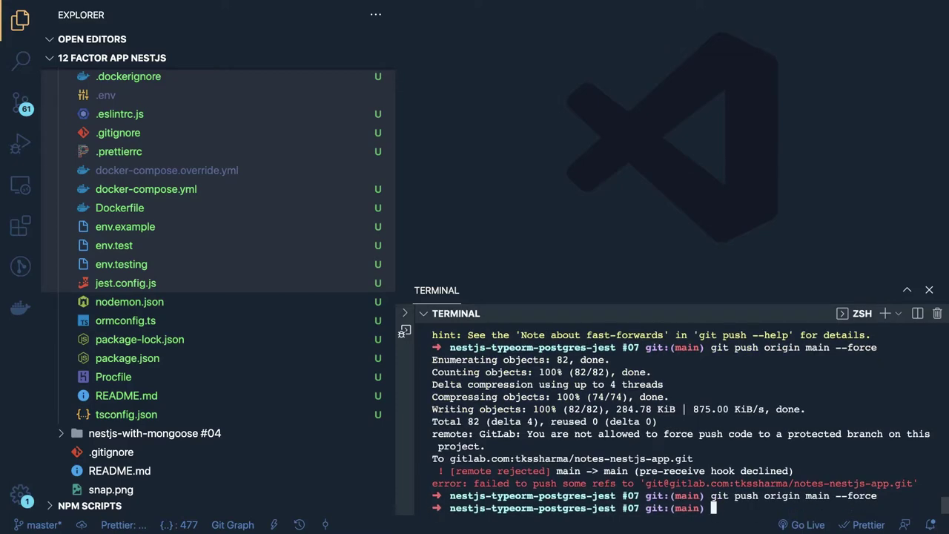
pyautogui.hotkey('ctrl', 'Left')
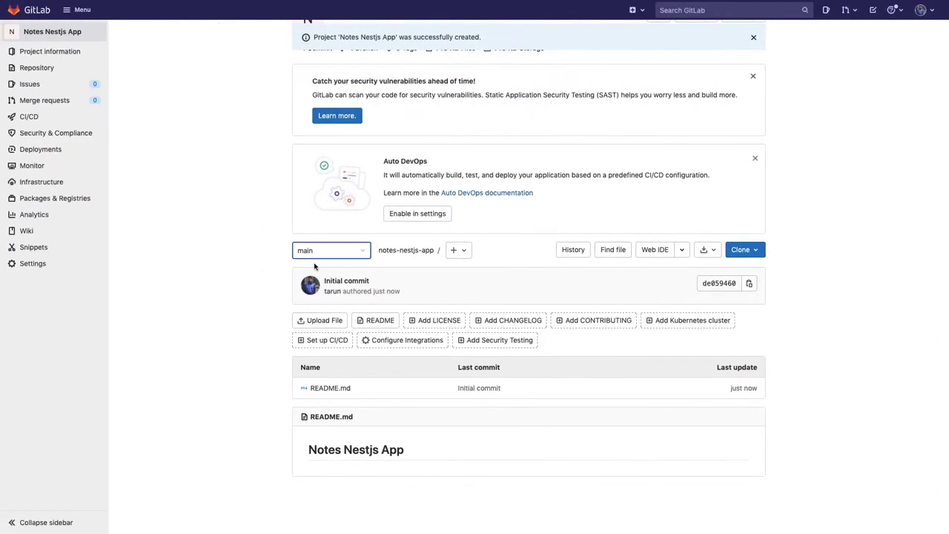
pyautogui.moveTo(111, 264)
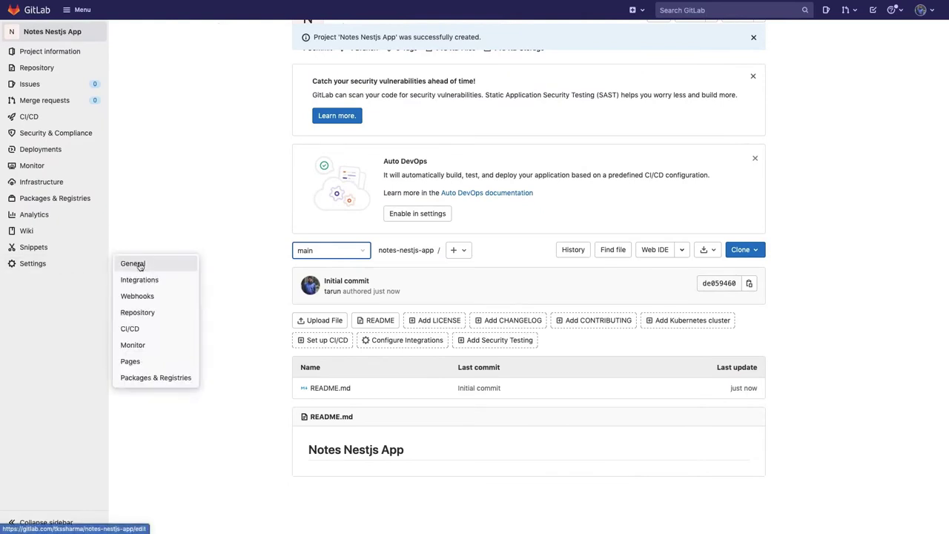
pyautogui.click(145, 265)
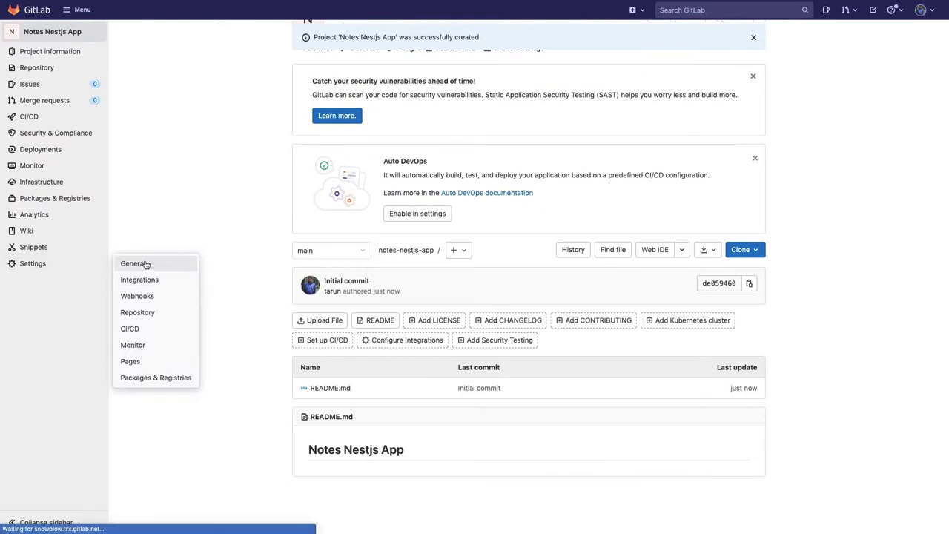
pyautogui.scroll(-3, 230, 307)
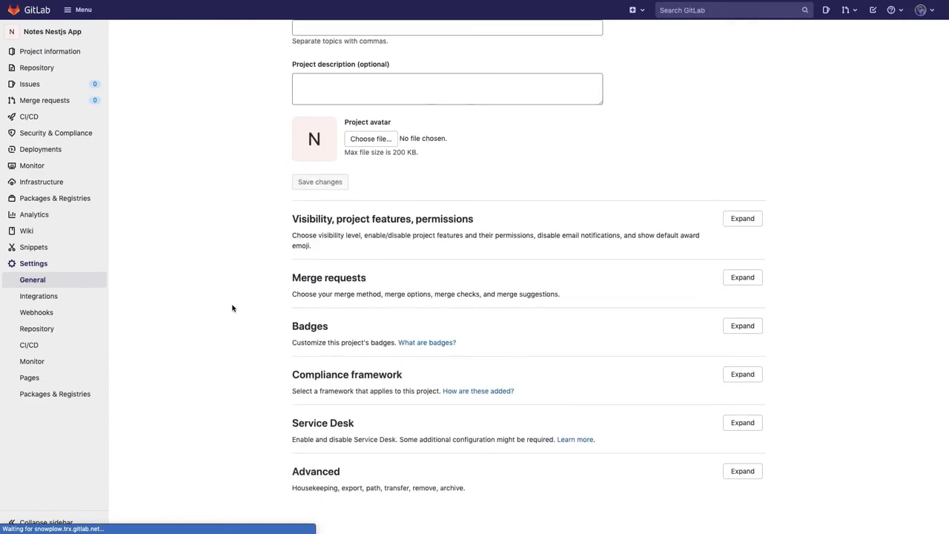
pyautogui.scroll(3, 232, 309)
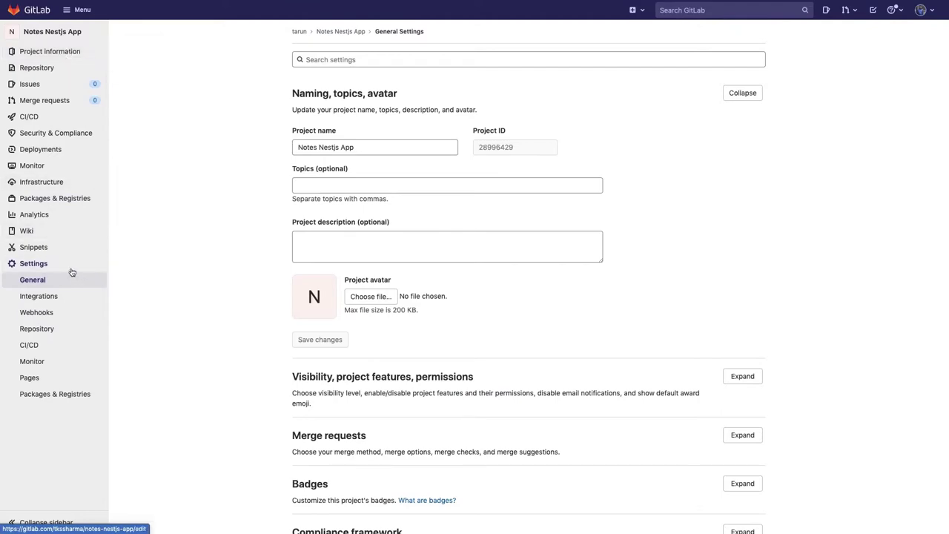
# Unprotect the main branch under Protected branches in the GitLab project's Repository settings.
pyautogui.click(59, 300)
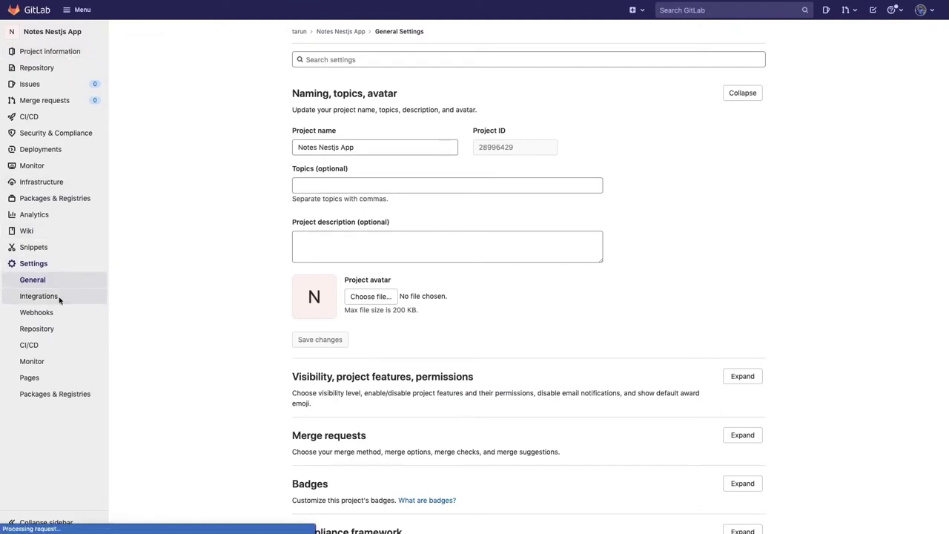
pyautogui.click(52, 330)
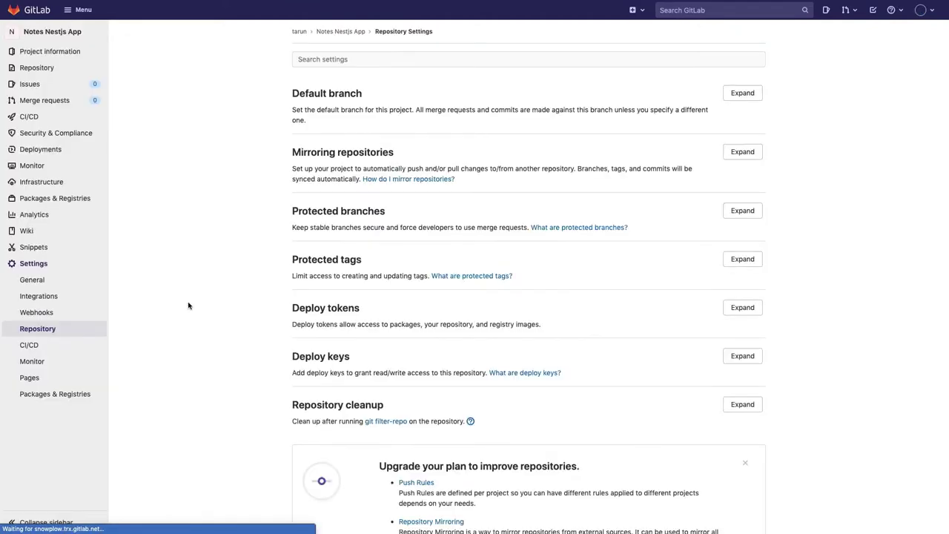
pyautogui.click(744, 212)
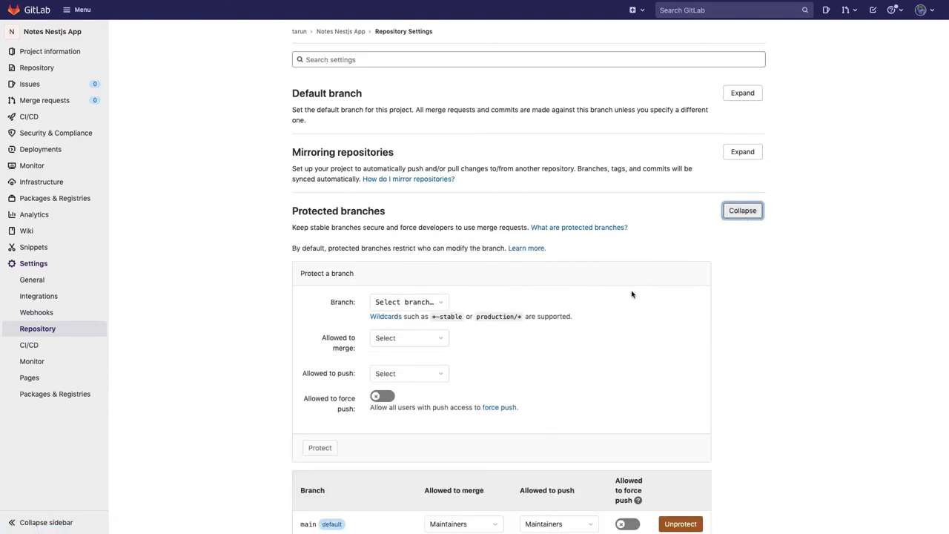
pyautogui.scroll(-2, 431, 346)
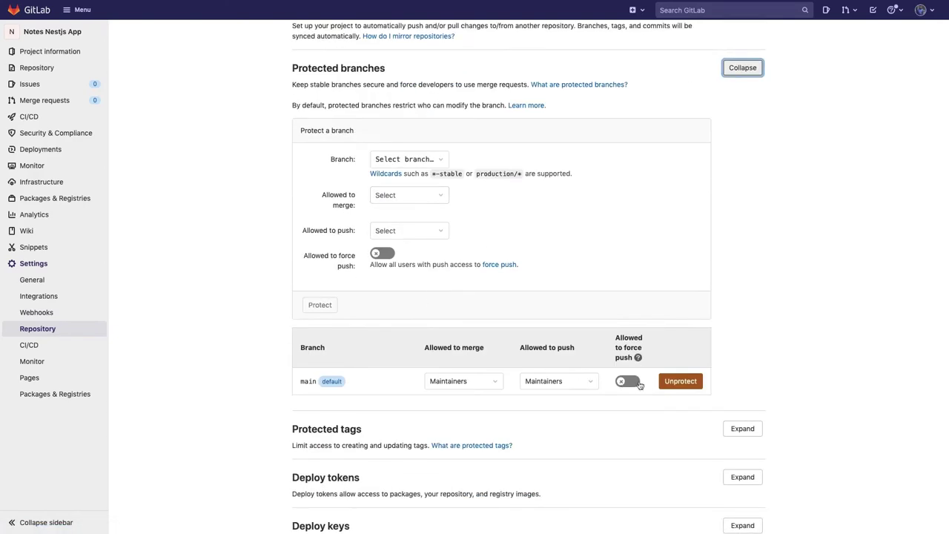
pyautogui.click(679, 382)
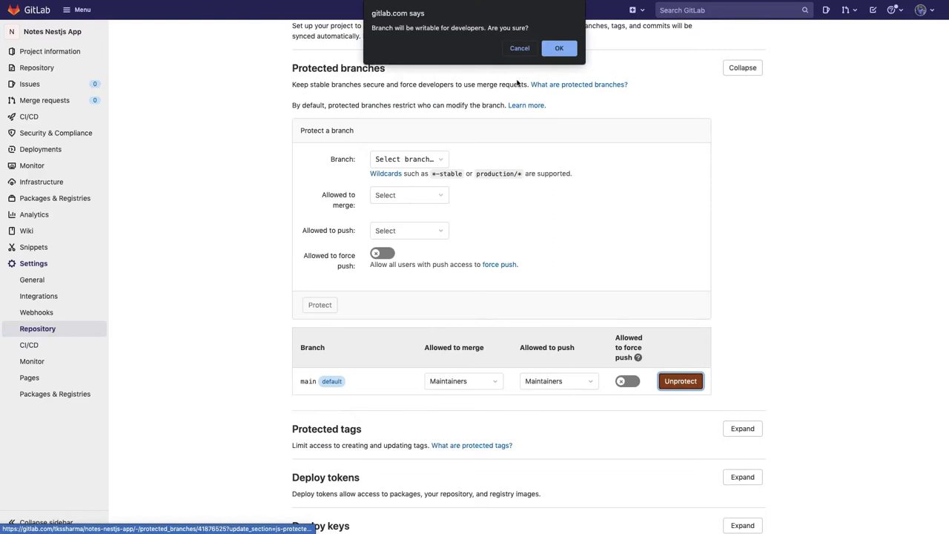
pyautogui.click(558, 48)
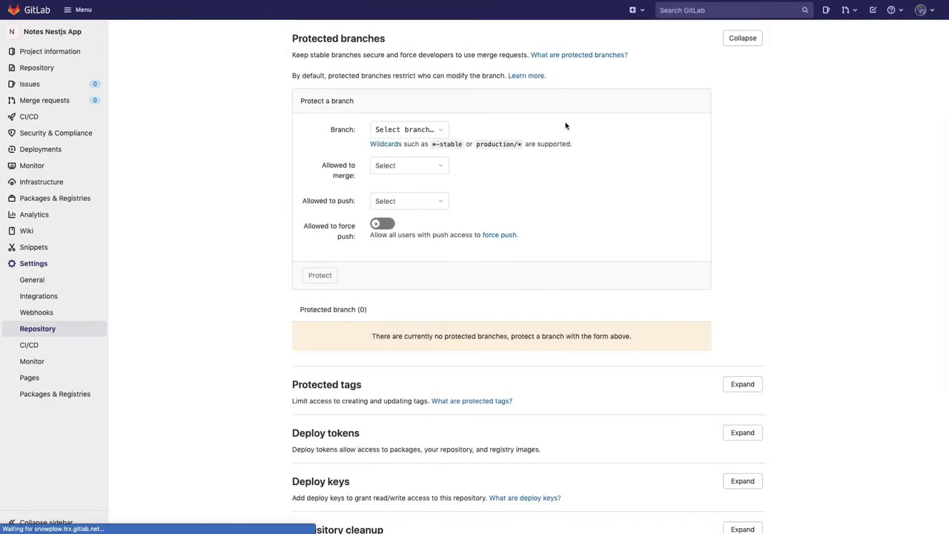
# Return to the VS Code terminal and force-push the main branch with git push origin main --force.
pyautogui.hotkey('ctrl', 'Right')
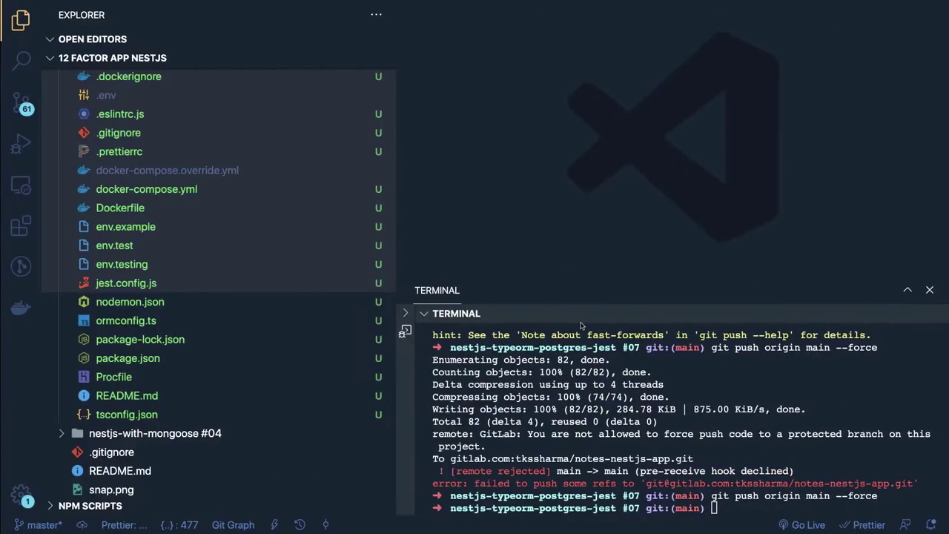
pyautogui.press('Return')
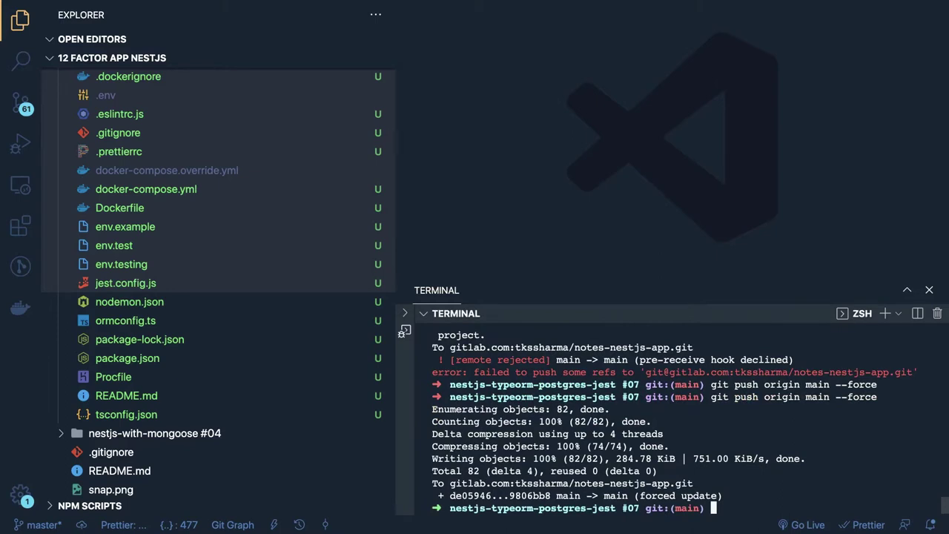
pyautogui.press('Return')
pyautogui.press('Return')
# Try to switch to a develop branch in the terminal with git checkout develop.
pyautogui.write('git checlo')
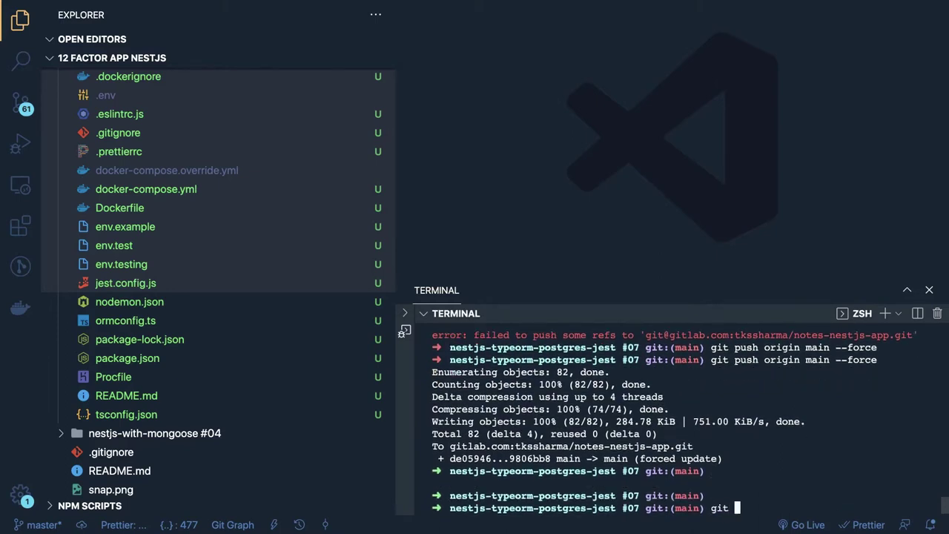
pyautogui.press('BackSpace')
pyautogui.press('BackSpace')
pyautogui.press('BackSpace')
pyautogui.press('BackSpace')
pyautogui.press('BackSpace')
pyautogui.press('BackSpace')
pyautogui.press('BackSpace')
pyautogui.press('BackSpace')
pyautogui.press('BackSpace')
pyautogui.press('BackSpace')
pyautogui.write('git checkout develop')
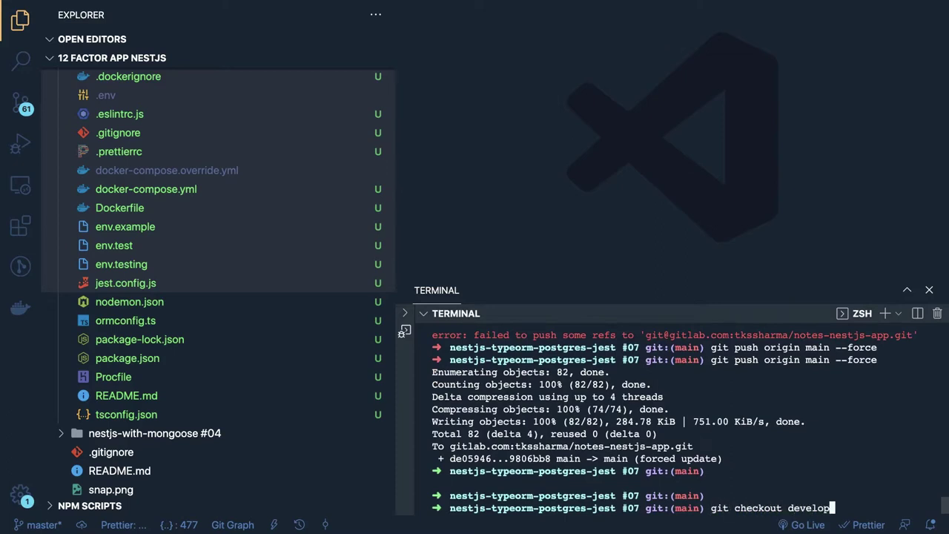
pyautogui.press('Return')
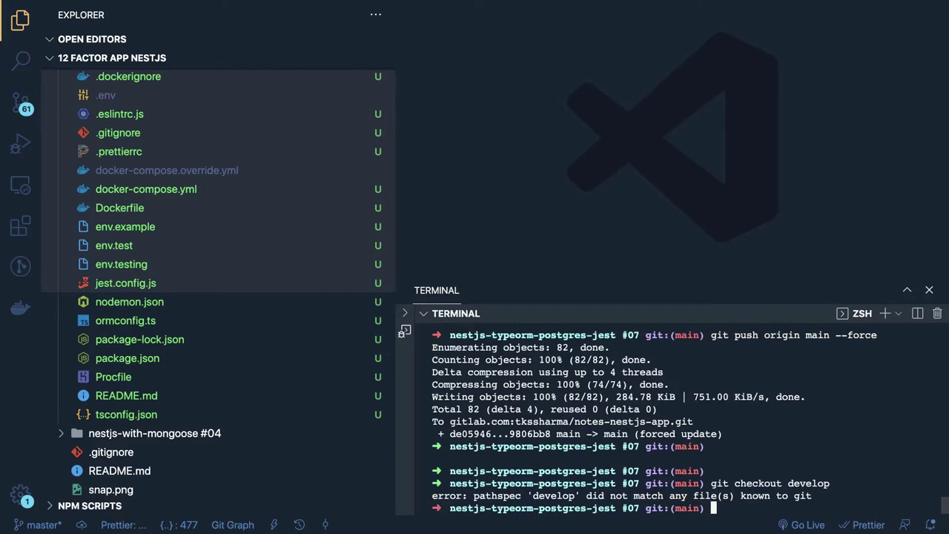
# Create and check out a new local branch with git checkout -b "develop".
pyautogui.press('Up')
pyautogui.press('Left')
pyautogui.press('Left')
pyautogui.press('Left')
pyautogui.press('Left')
pyautogui.press('Left')
pyautogui.press('Left')
pyautogui.press('Left')
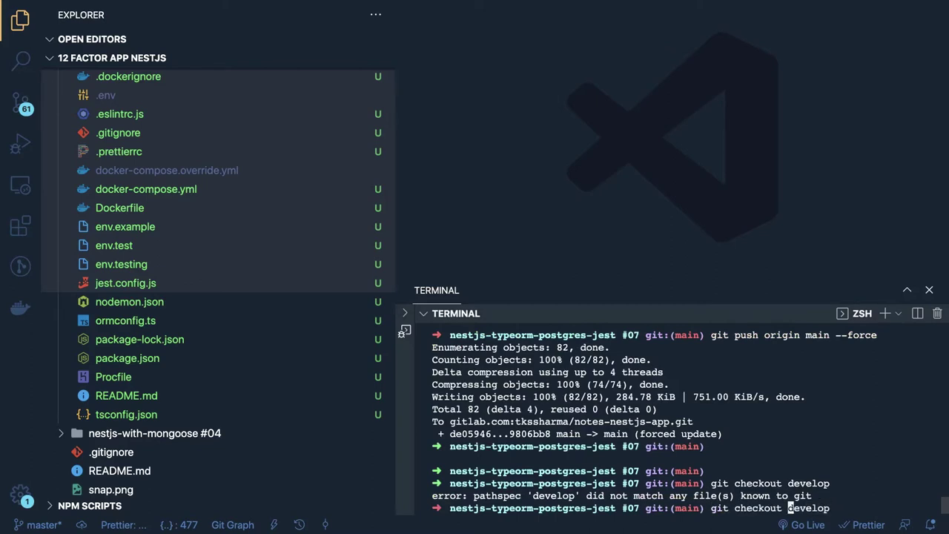
pyautogui.write('-b "')
pyautogui.press('Right')
pyautogui.press('Right')
pyautogui.press('Right')
pyautogui.press('Right')
pyautogui.press('Right')
pyautogui.press('Right')
pyautogui.press('Right')
pyautogui.write('"')
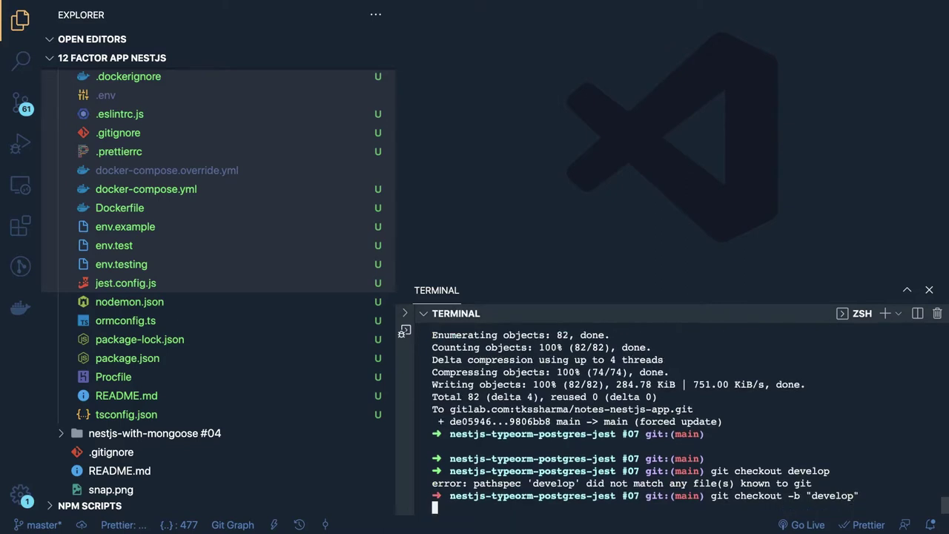
pyautogui.press('Return')
# Push the develop branch to the GitLab remote with git push origin develop.
pyautogui.write('git ')
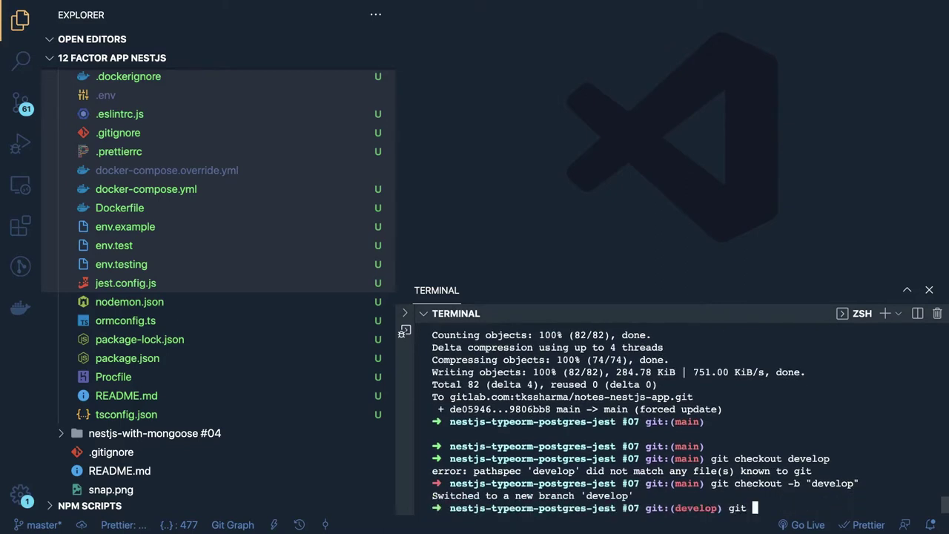
pyautogui.write('push origin develop')
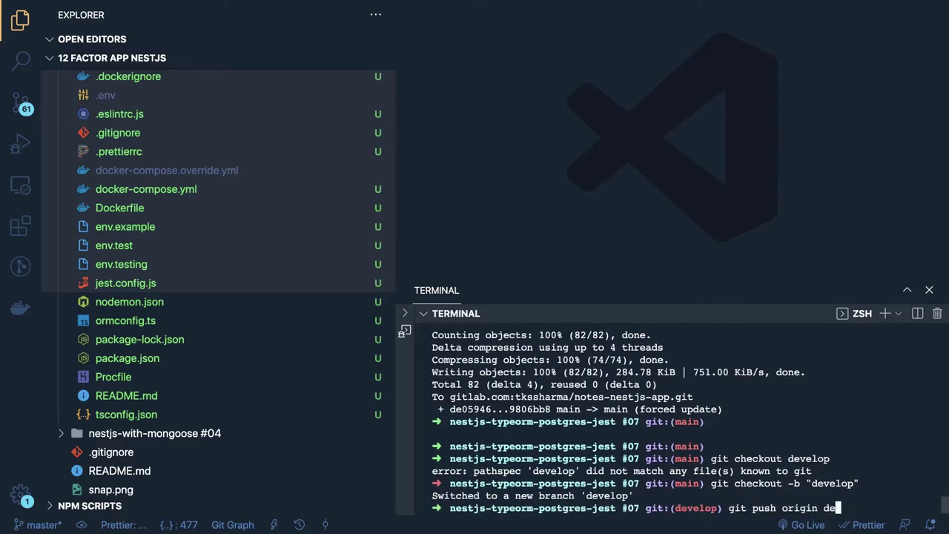
pyautogui.press('Return')
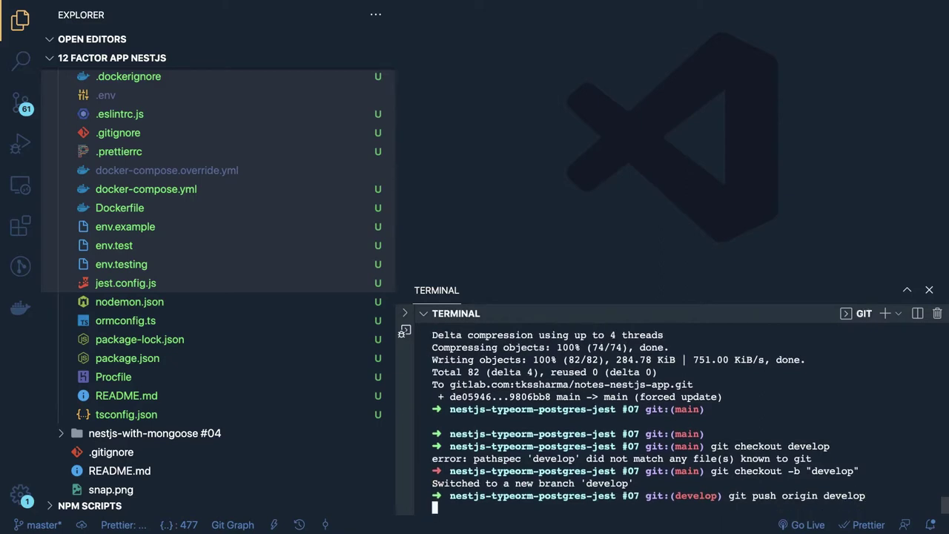
# Try to create a master branch with git checkout -b master, with the branch name unquoted and then quoted.
pyautogui.write('c')
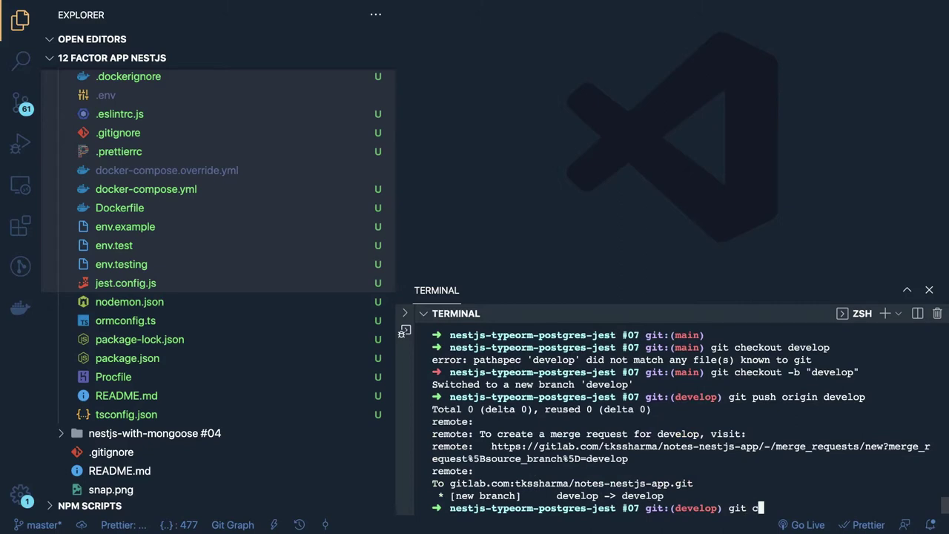
pyautogui.write('heckout -b master')
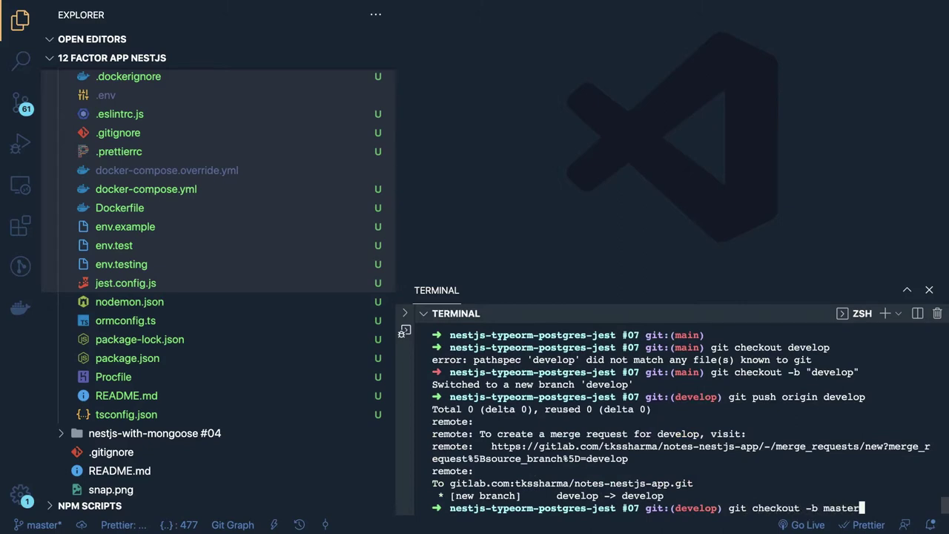
pyautogui.press('Return')
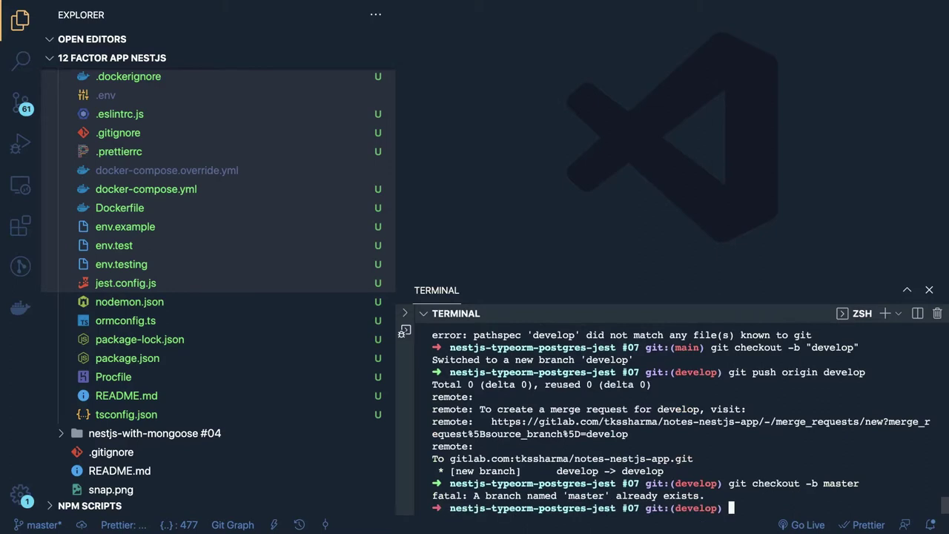
pyautogui.press('Up')
pyautogui.write('"')
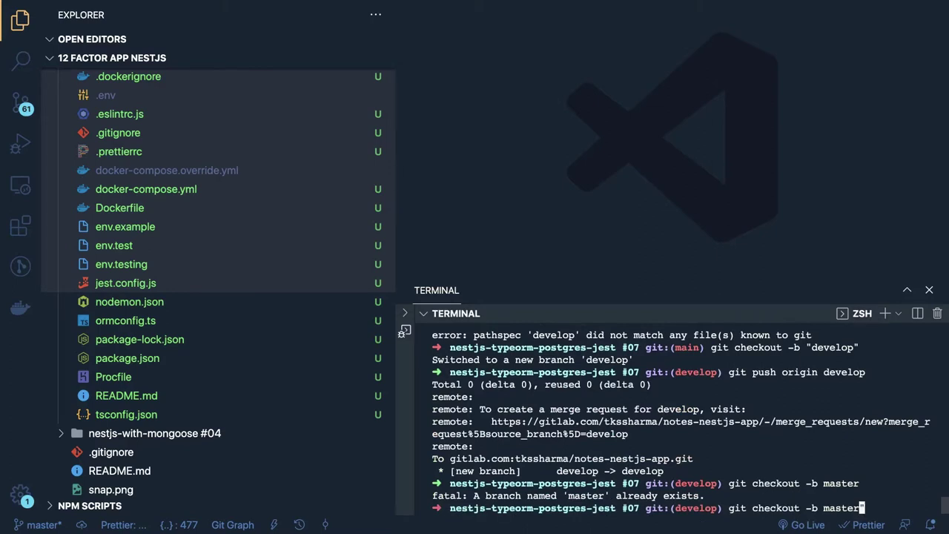
pyautogui.press('Left')
pyautogui.press('Left')
pyautogui.press('Left')
pyautogui.press('Left')
pyautogui.press('Left')
pyautogui.press('Left')
pyautogui.press('Left')
pyautogui.write('"')
pyautogui.press('Return')
# Check out the existing master branch and push it with git push origin master.
pyautogui.write('git ch')
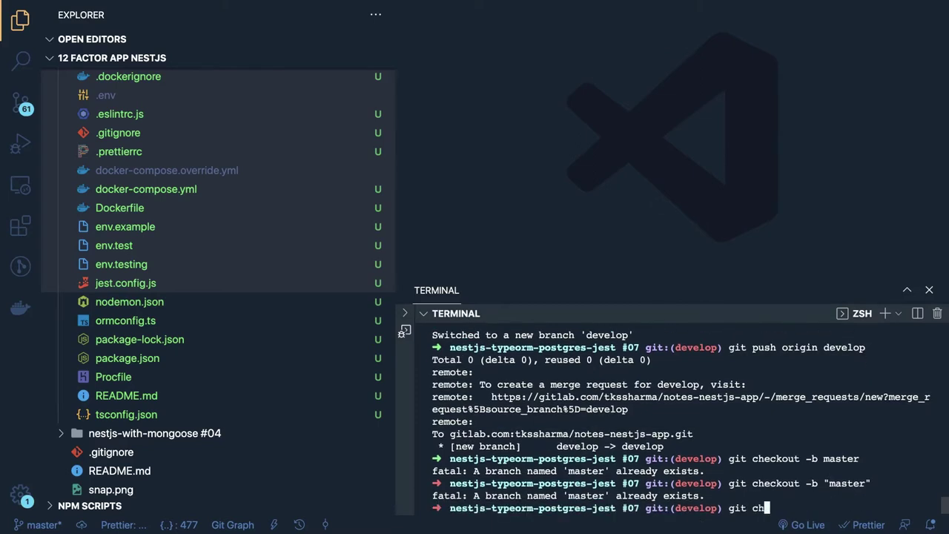
pyautogui.write('eckout master')
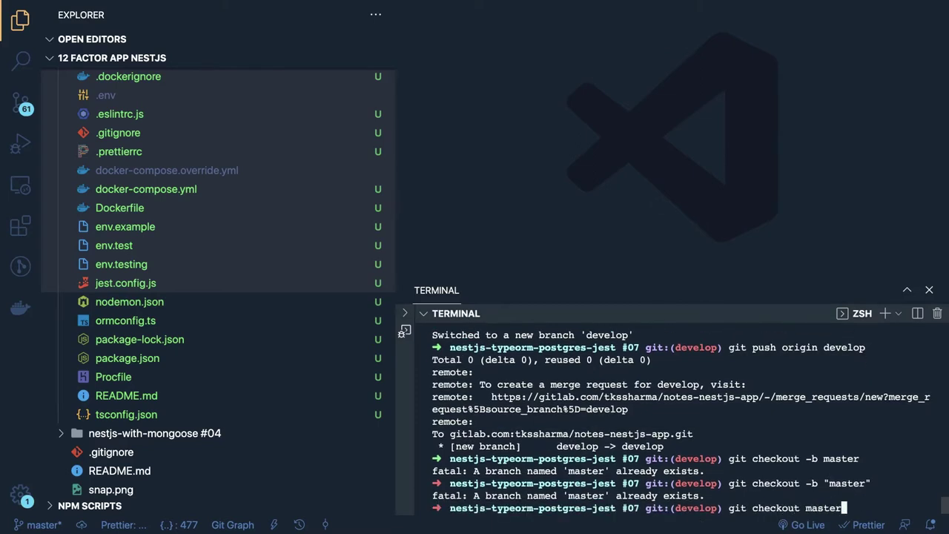
pyautogui.press('Return')
pyautogui.write('git ')
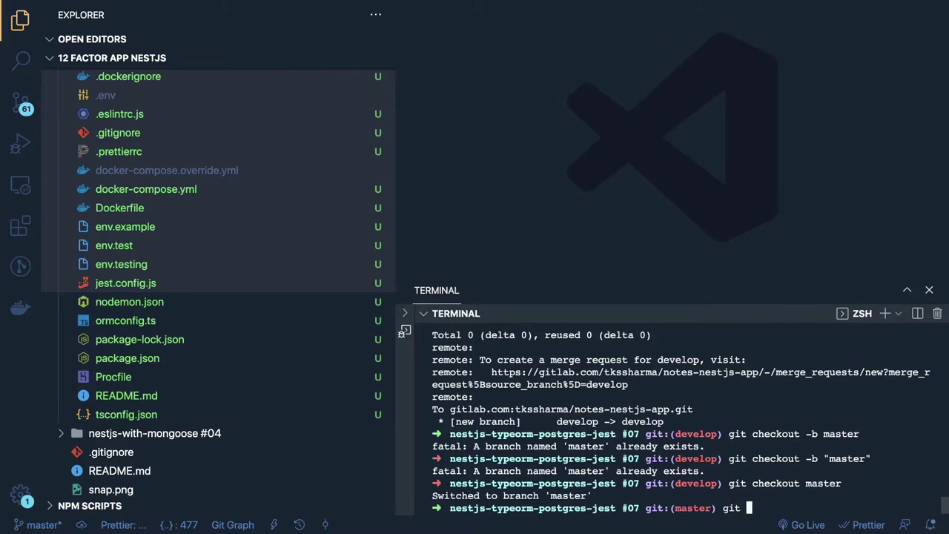
pyautogui.write('push origin master')
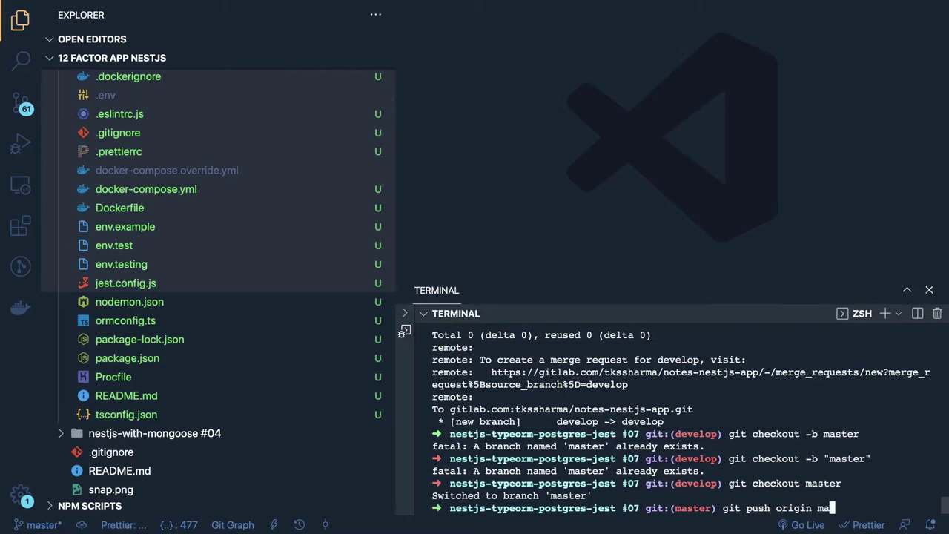
pyautogui.press('Return')
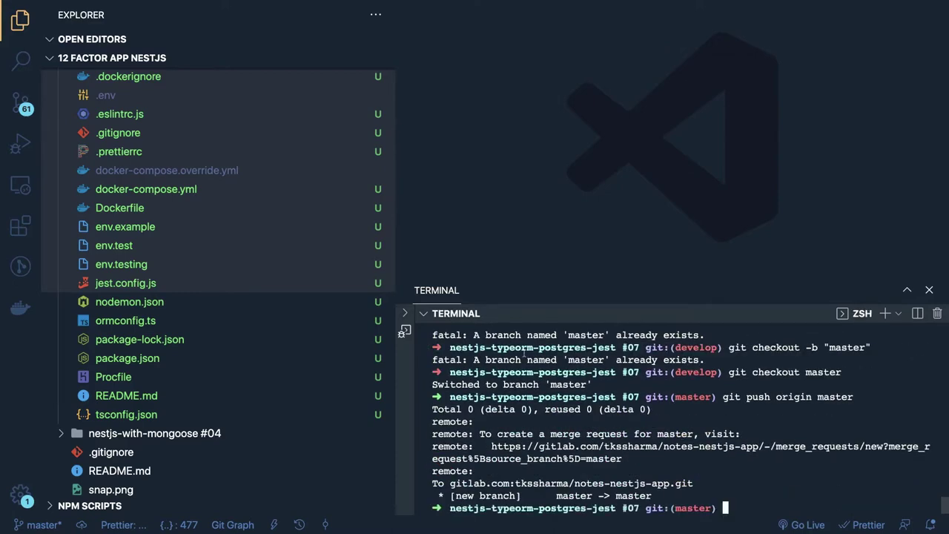
# Switch to GitLab and check which branches the Protect a branch form offers.
pyautogui.hotkey('ctrl', 'Left')
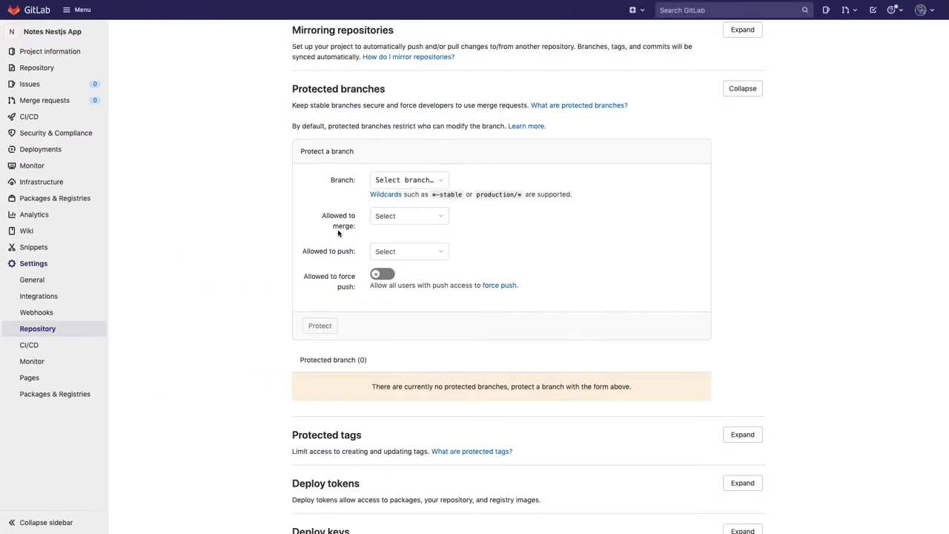
pyautogui.click(407, 182)
pyautogui.click(410, 224)
pyautogui.click(410, 185)
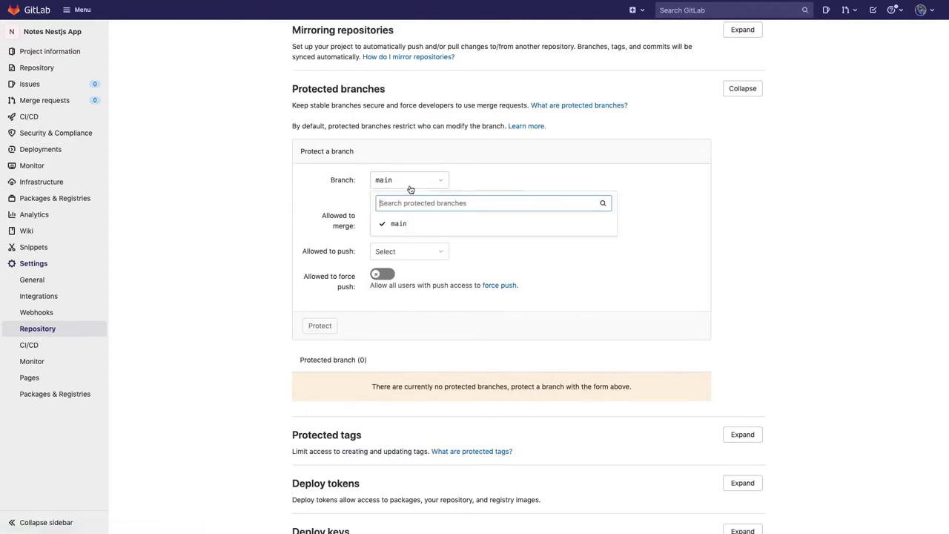
pyautogui.click(383, 224)
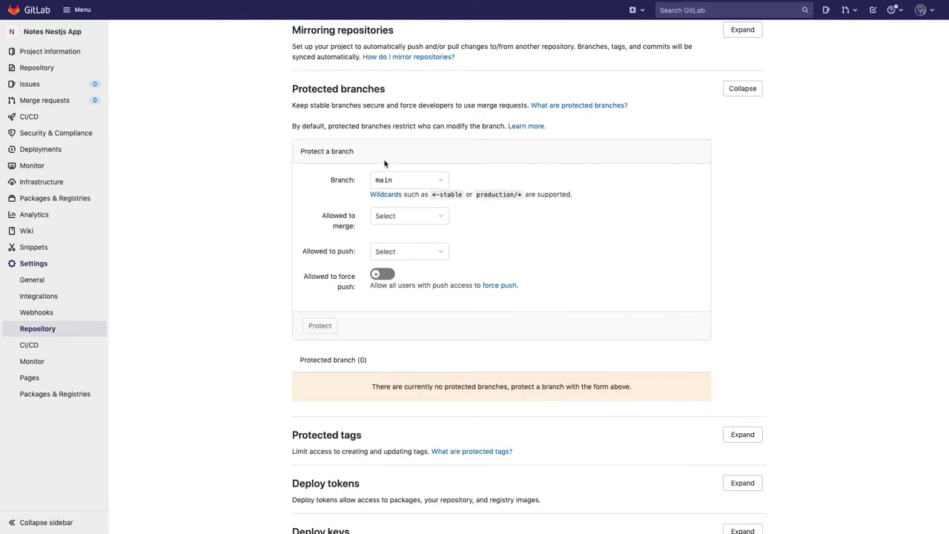
# Reload the project's Repository settings by way of Webhooks and expand the Protected branches section.
pyautogui.click(39, 314)
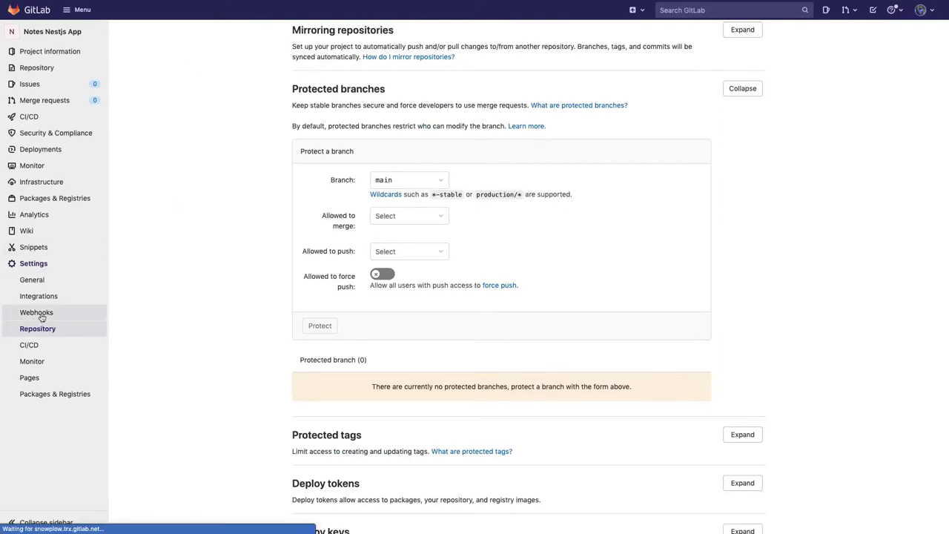
pyautogui.click(43, 330)
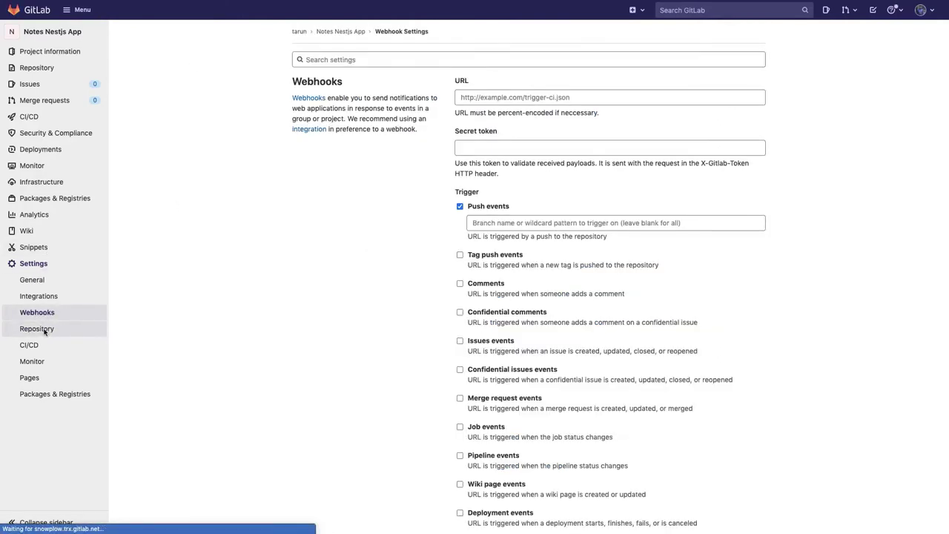
pyautogui.click(742, 211)
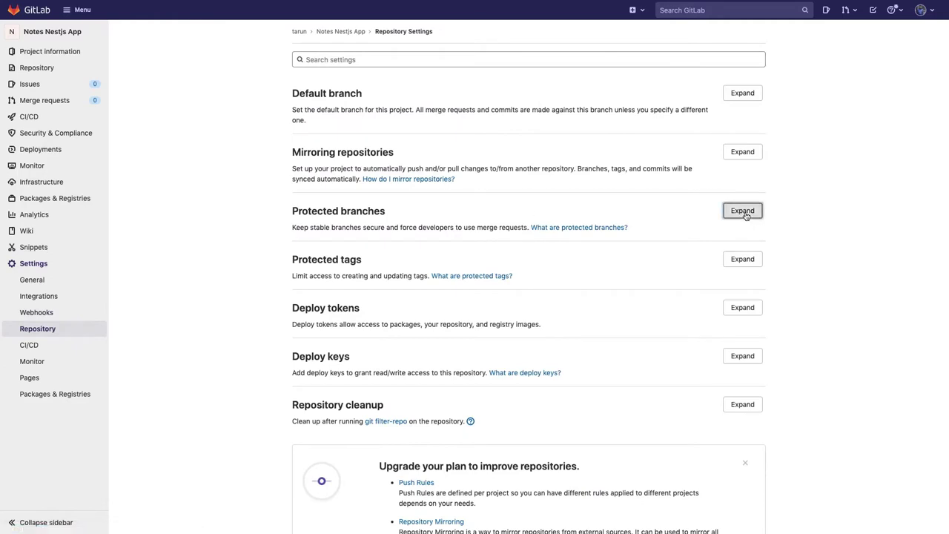
pyautogui.scroll(-2, 519, 223)
# Protect the develop branch, allowing Developers + Maintainers both to merge and to push.
pyautogui.click(406, 212)
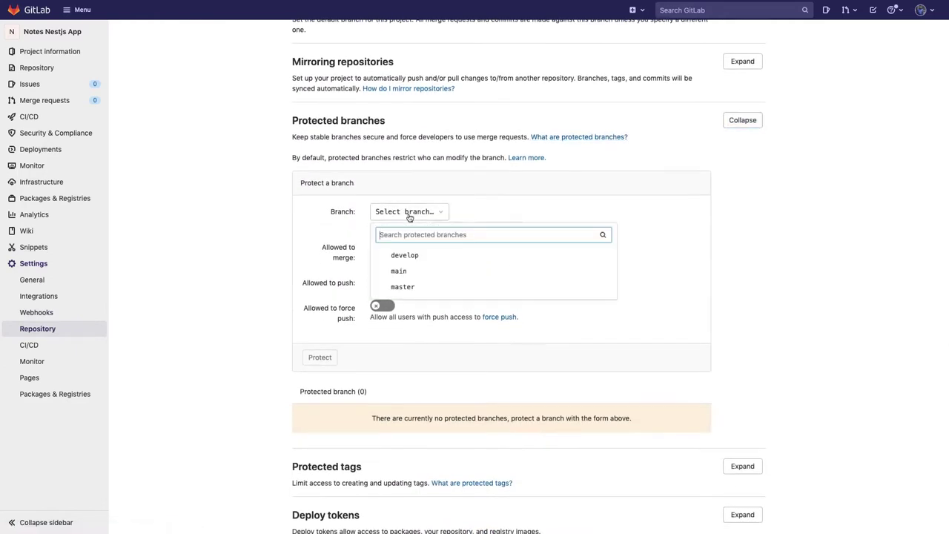
pyautogui.click(414, 255)
pyautogui.click(414, 251)
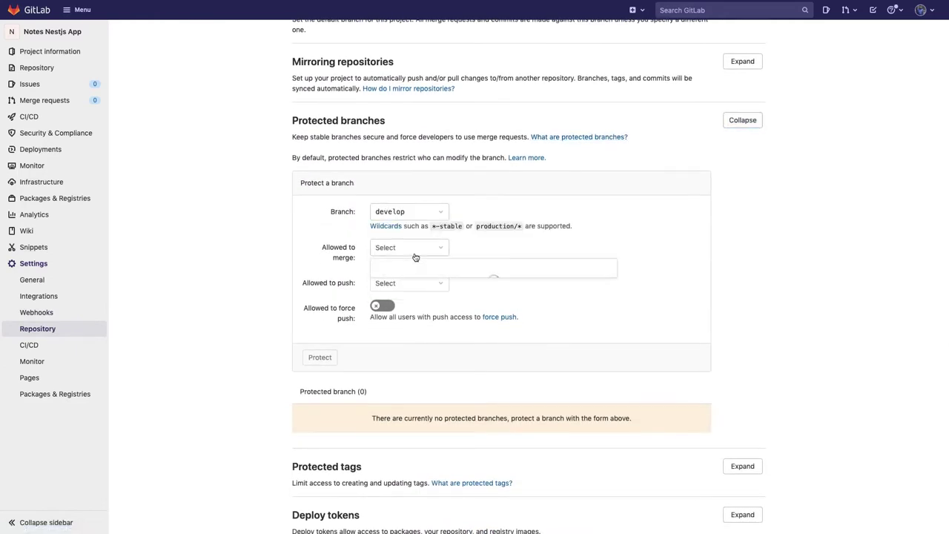
pyautogui.click(416, 289)
pyautogui.click(408, 286)
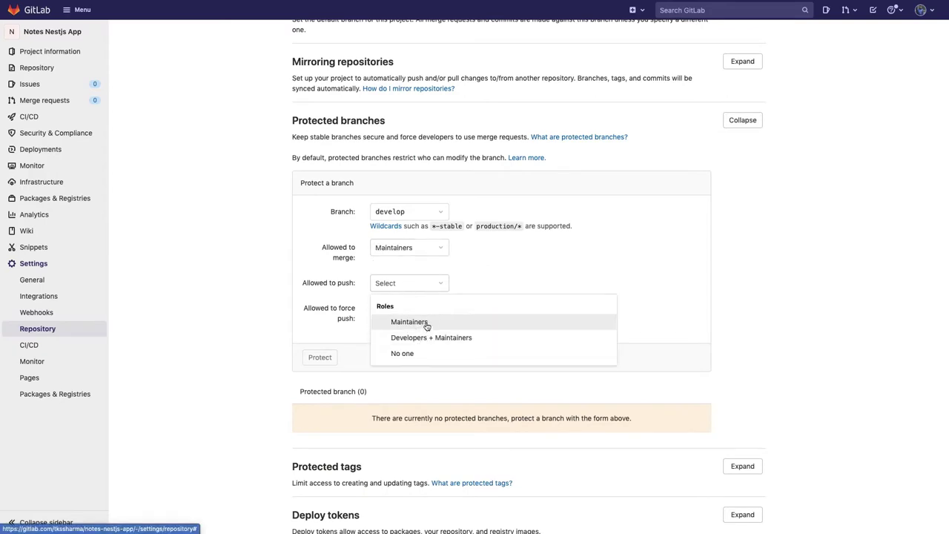
pyautogui.click(411, 338)
pyautogui.click(404, 253)
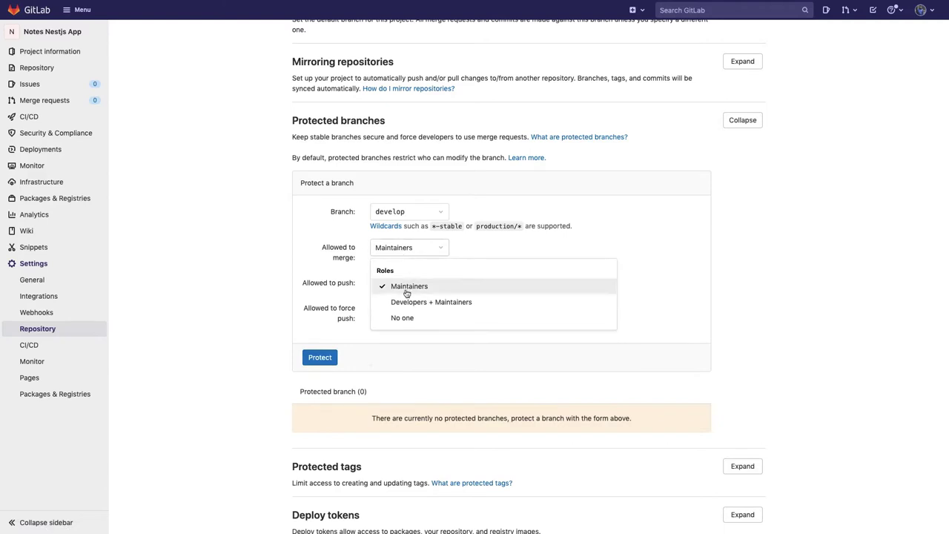
pyautogui.click(409, 302)
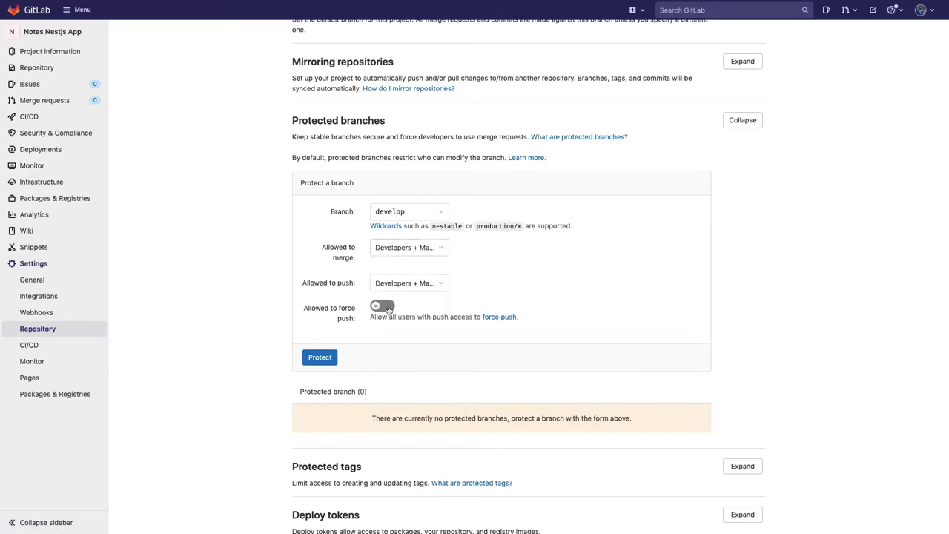
pyautogui.click(321, 357)
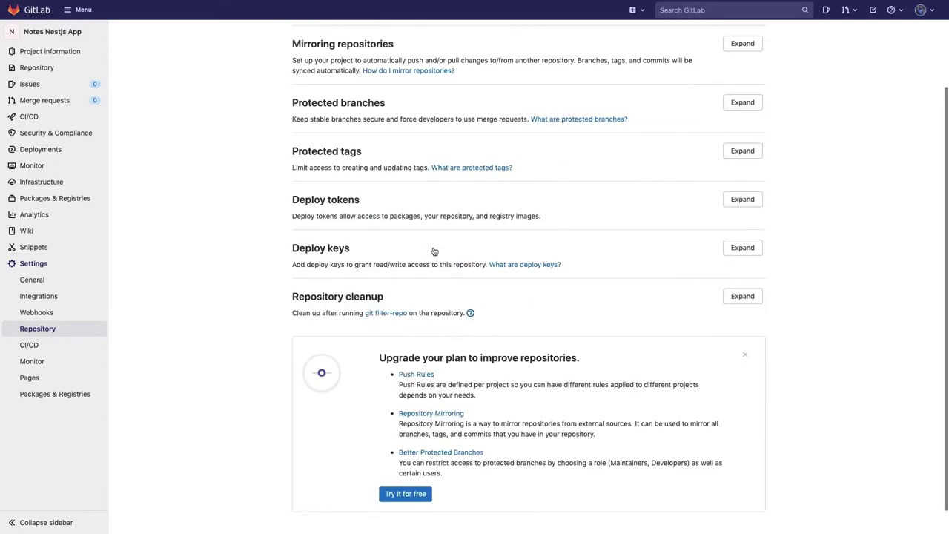
# Reopen Protected branches and protect the master branch, allowing Developers + Maintainers both to merge and to push.
pyautogui.scroll(2, 434, 251)
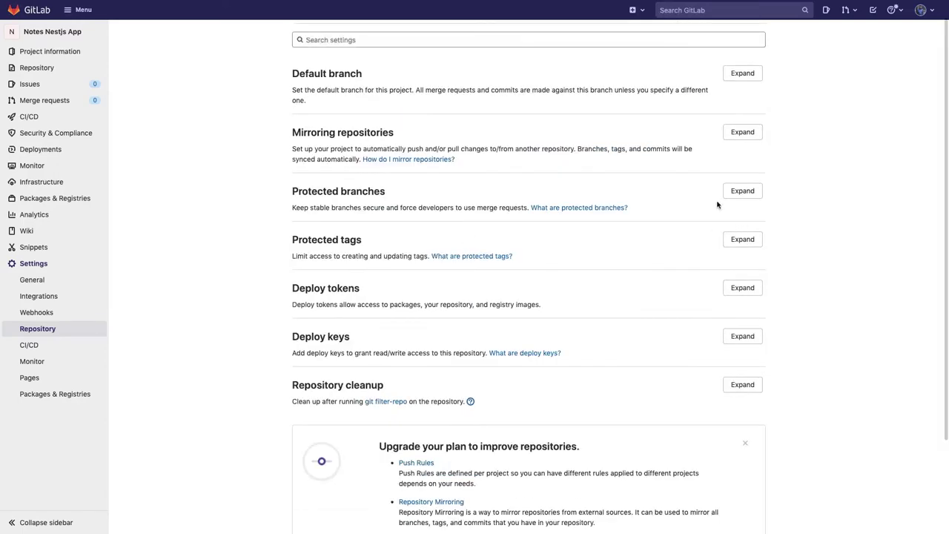
pyautogui.click(742, 191)
pyautogui.scroll(-2, 549, 252)
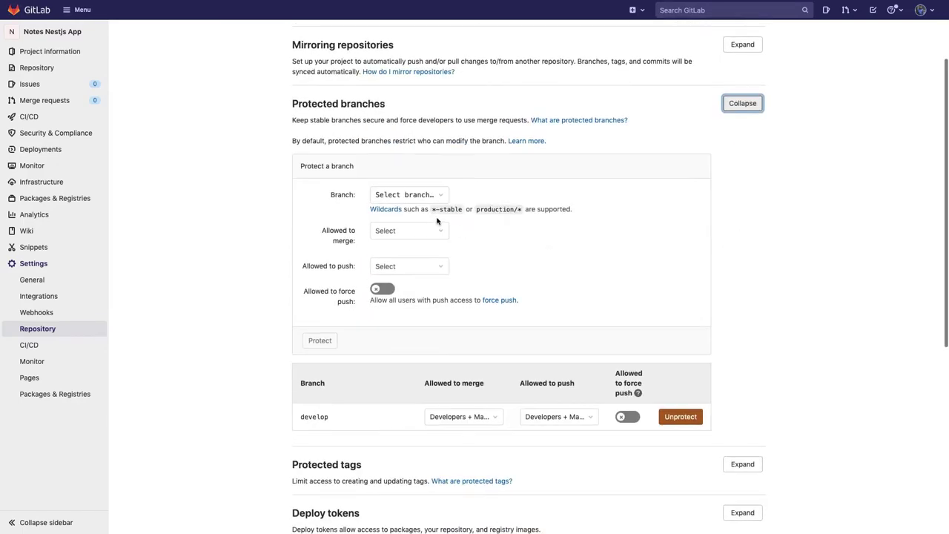
pyautogui.click(405, 195)
pyautogui.click(413, 256)
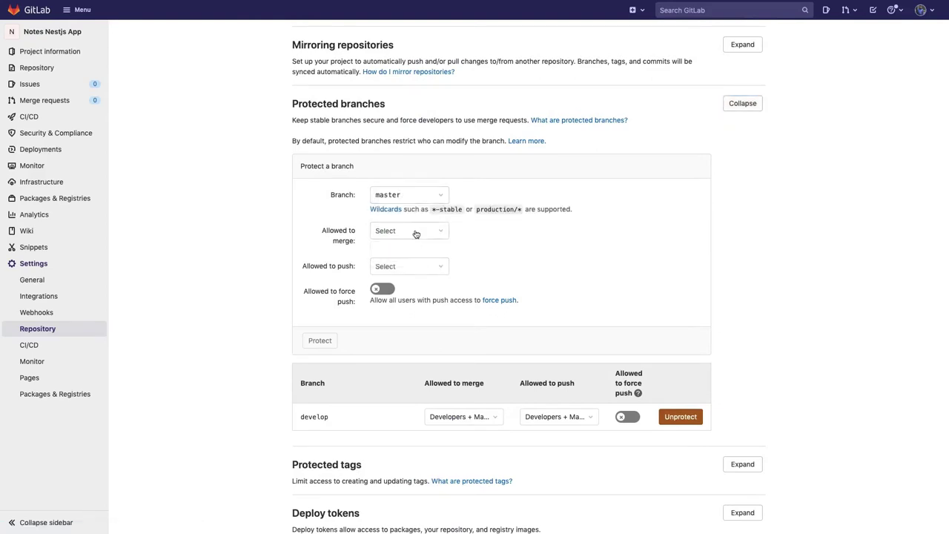
pyautogui.click(413, 234)
pyautogui.click(419, 285)
pyautogui.click(409, 266)
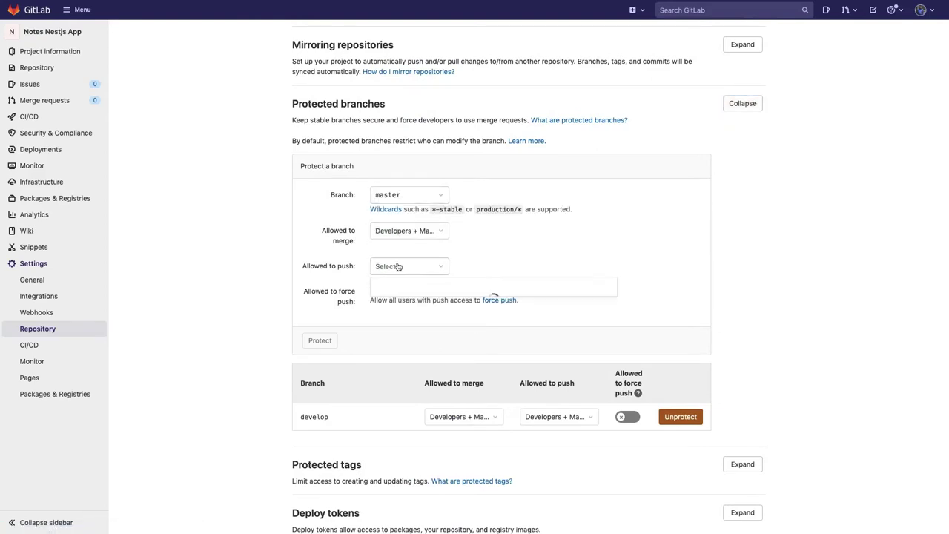
pyautogui.click(432, 320)
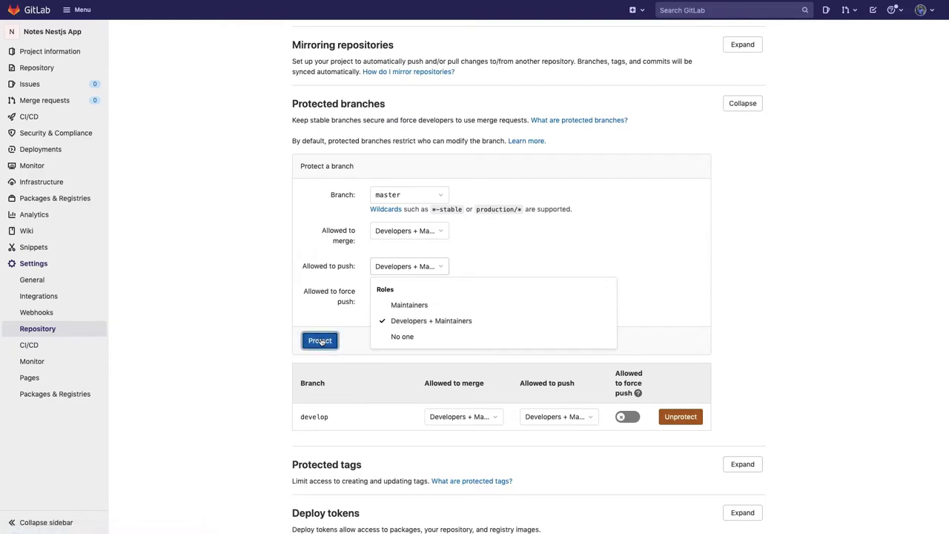
pyautogui.click(320, 340)
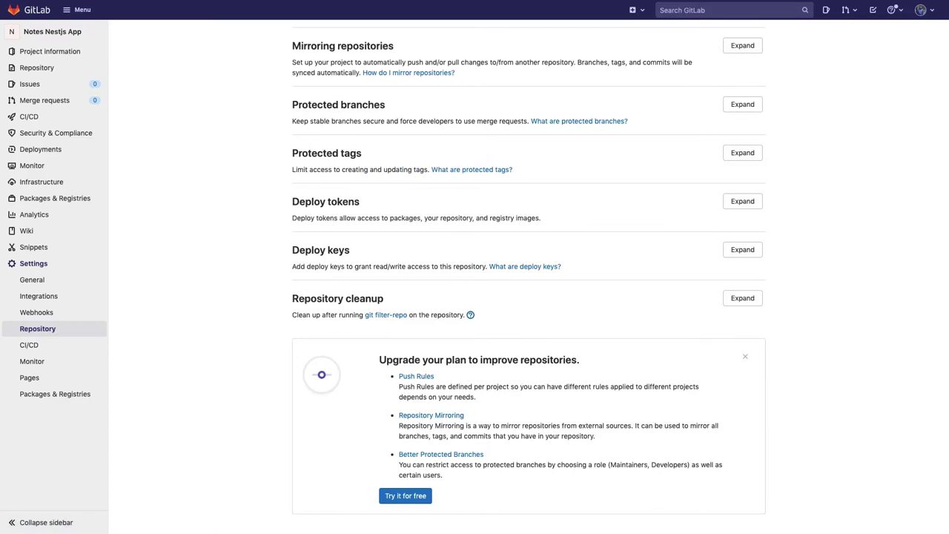
# Switch to VS Code and check out the develop branch in the terminal before returning to master.
pyautogui.hotkey('ctrl', 'Right')
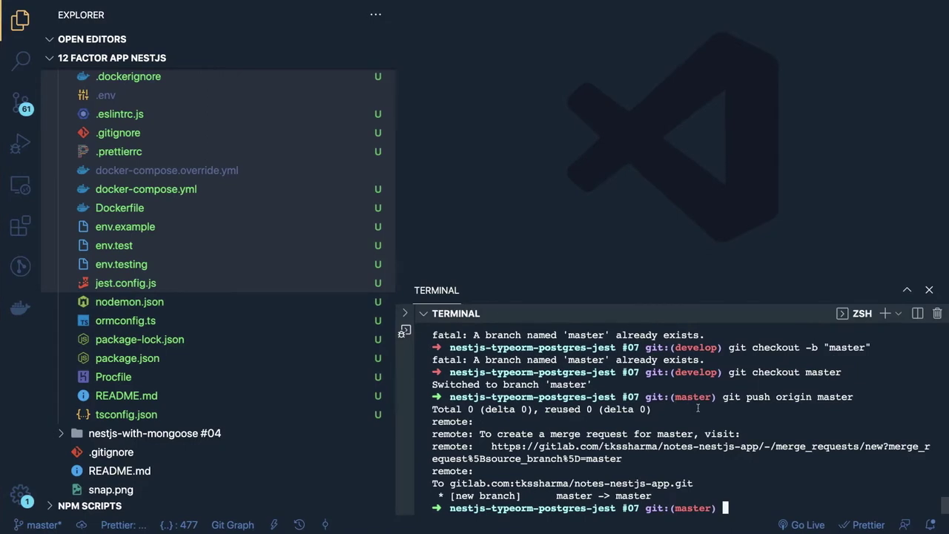
pyautogui.write('git checkout d')
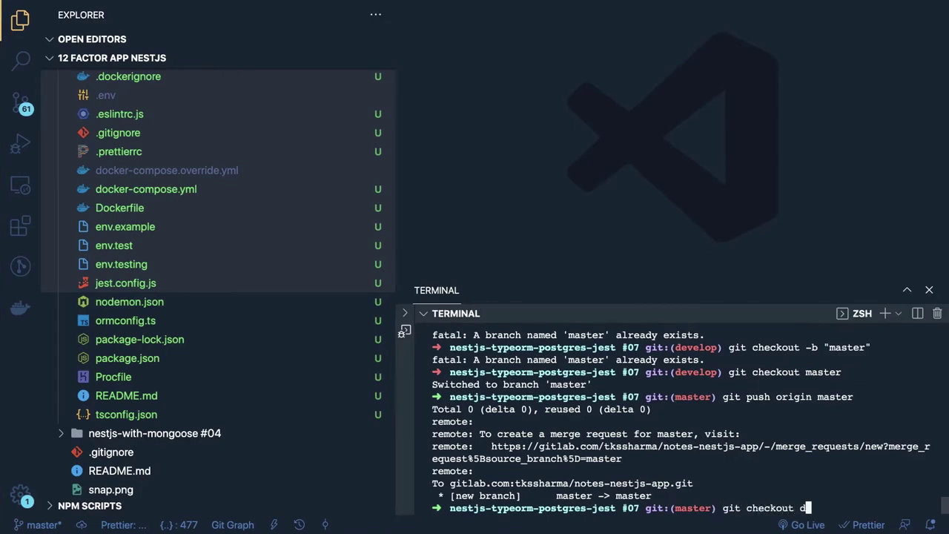
pyautogui.write('evelop')
pyautogui.press('Return')
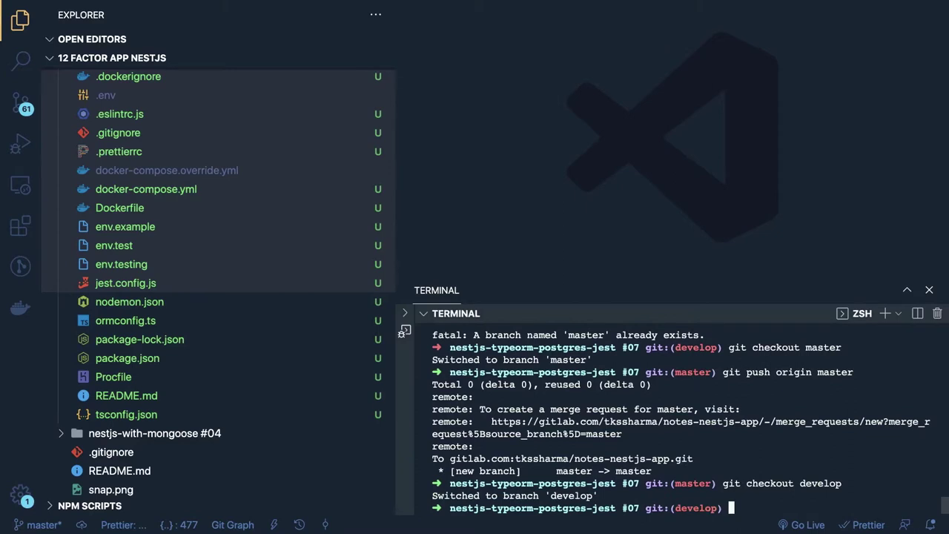
pyautogui.write('git checkout master')
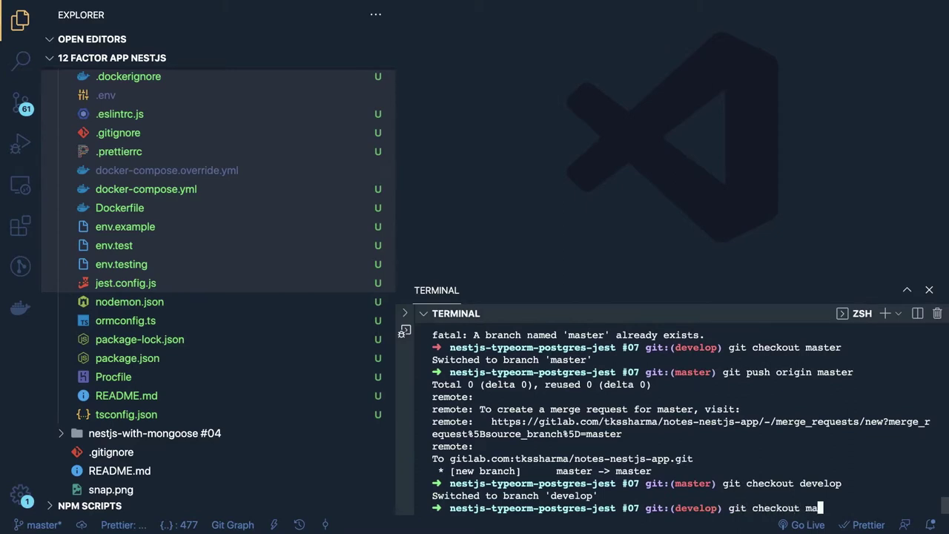
pyautogui.press('Return')
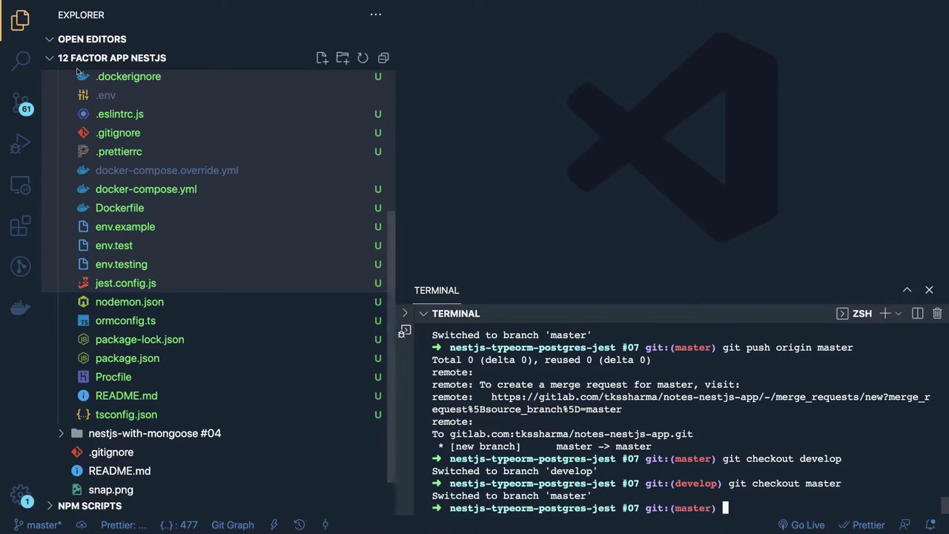
# Create a new untitled file and hide the Explorer sidebar to widen the editor.
pyautogui.click(58, 5)
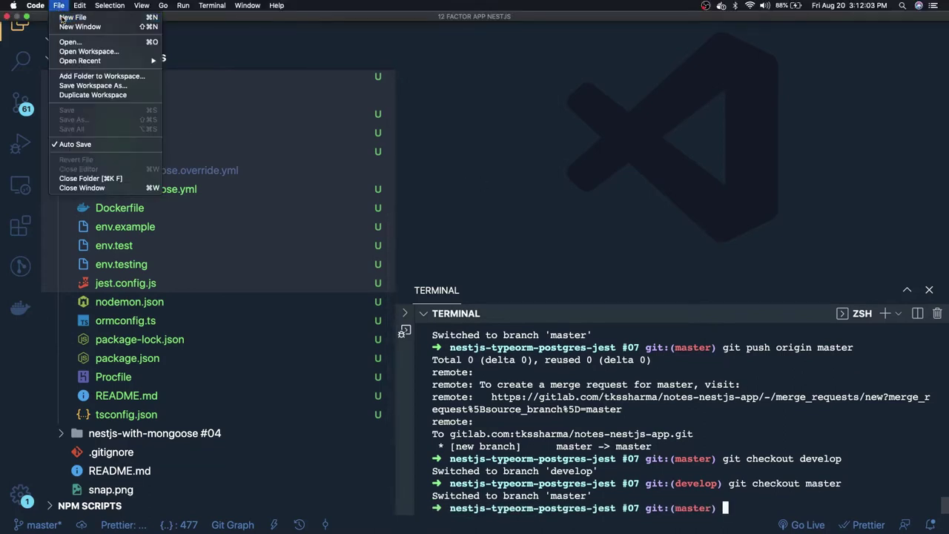
pyautogui.click(178, 155)
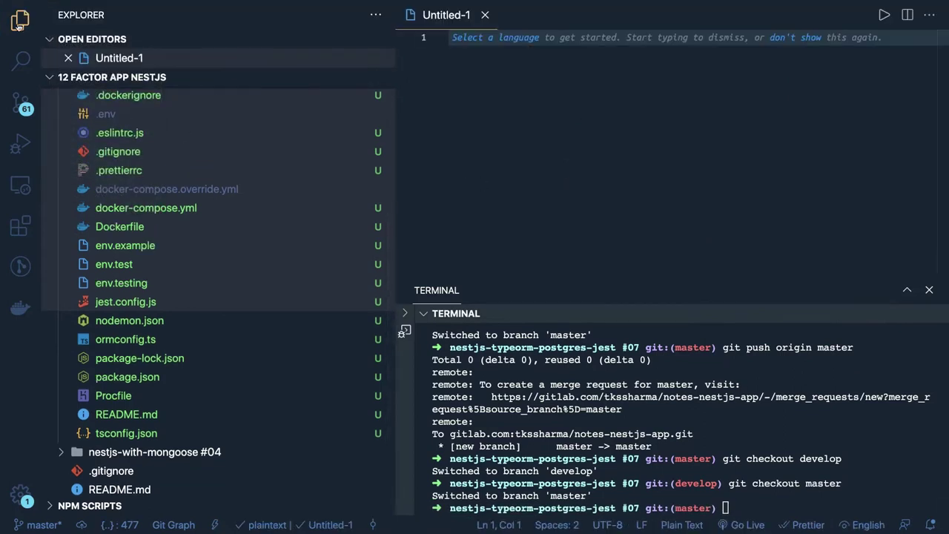
pyautogui.press('super+b')
# Write the heading GITHUB/GITLAB on line 4 of the untitled file, leaving three blank lines above it.
pyautogui.press('Return')
pyautogui.press('Return')
pyautogui.press('Return')
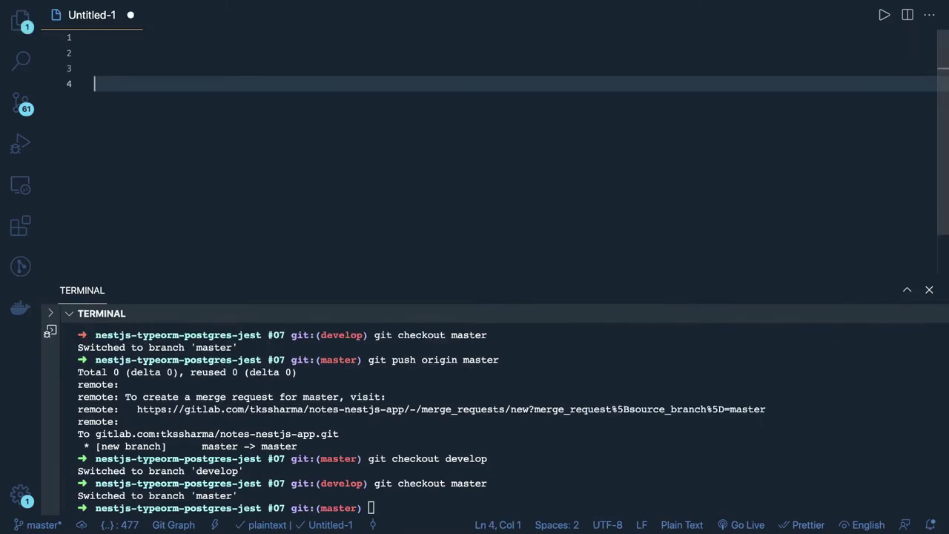
pyautogui.write('GITHU')
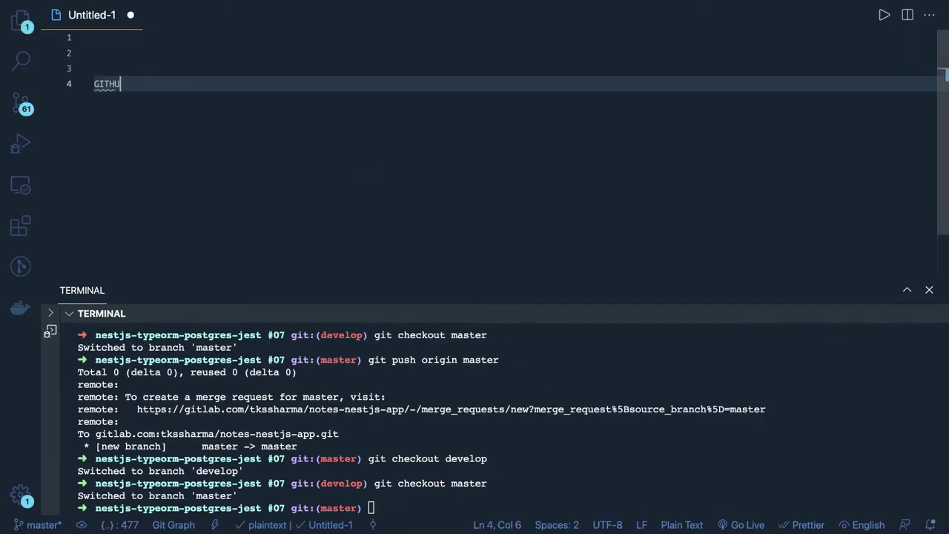
pyautogui.press('BackSpace')
pyautogui.write('UB/GITLAB')
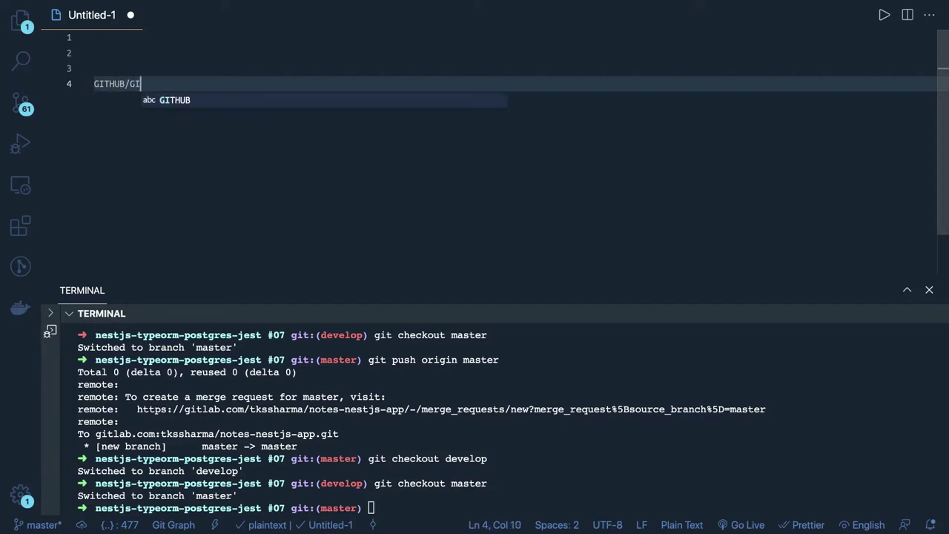
# Add the text DEV MASTER on line 7, two blank lines below the GITHUB/GITLAB heading.
pyautogui.press('Return')
pyautogui.press('Return')
pyautogui.press('Return')
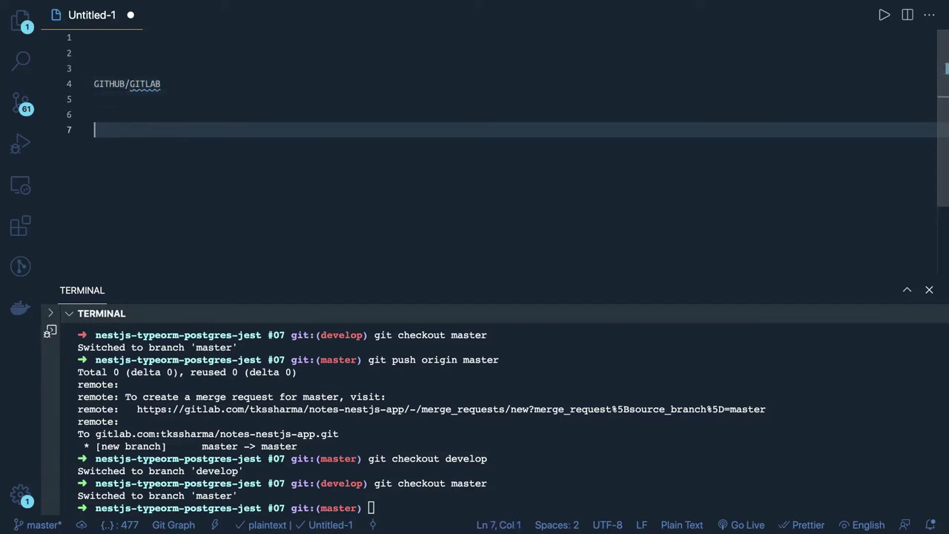
pyautogui.write('DEV MASTER')
pyautogui.press('Return')
pyautogui.press('Return')
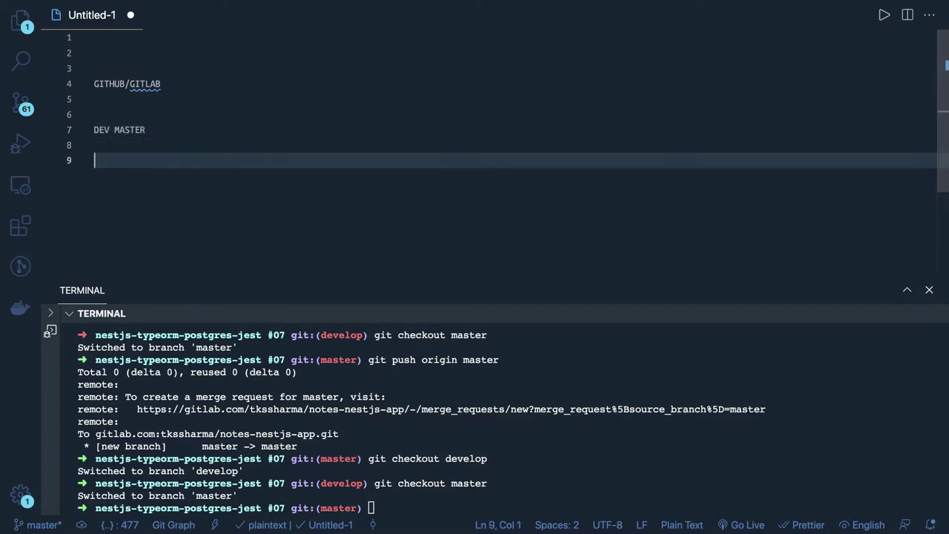
# Write the branch flow "DEV -> FEATURE --> RAISE MR -> DEV -> DEV WITH MASTER" on line 9, below DEV MASTER.
pyautogui.press('Up')
pyautogui.press('Up')
pyautogui.press('Right')
pyautogui.press('Right')
pyautogui.press('Right')
pyautogui.press('Right')
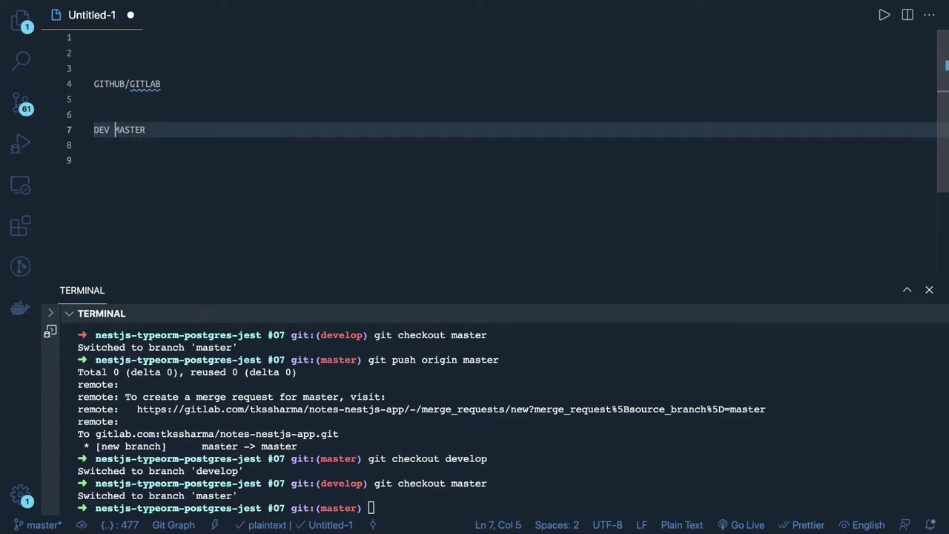
pyautogui.press('Right')
pyautogui.press('Right')
pyautogui.press('Right')
pyautogui.press('Right')
pyautogui.press('Right')
pyautogui.press('Right')
pyautogui.press('Return')
pyautogui.press('Return')
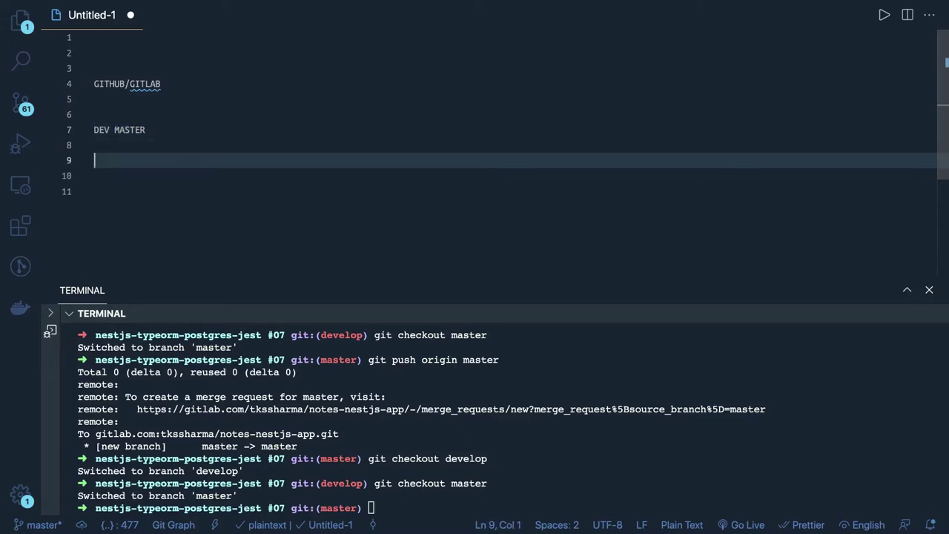
pyautogui.write('DEV -> FEATURE -->')
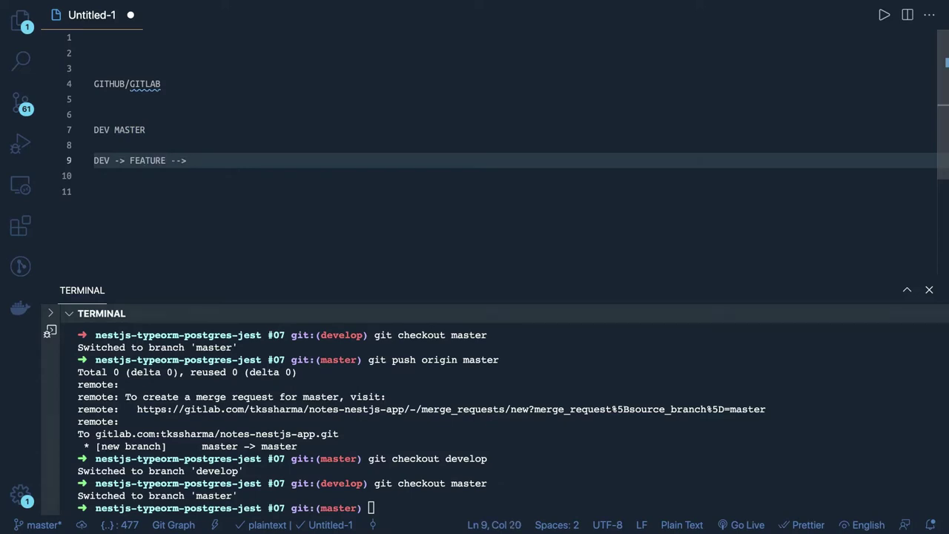
pyautogui.write(' RAISE mr MR ')
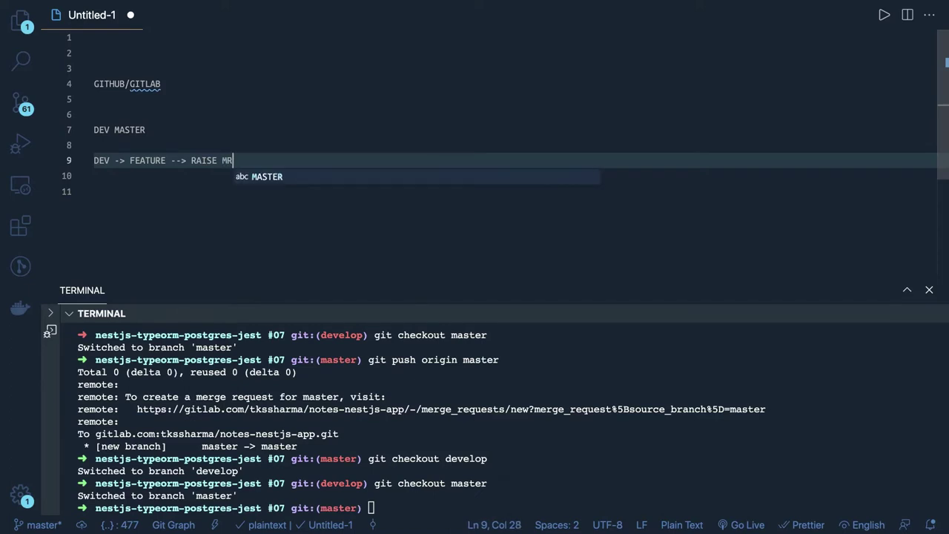
pyautogui.write('-> dev')
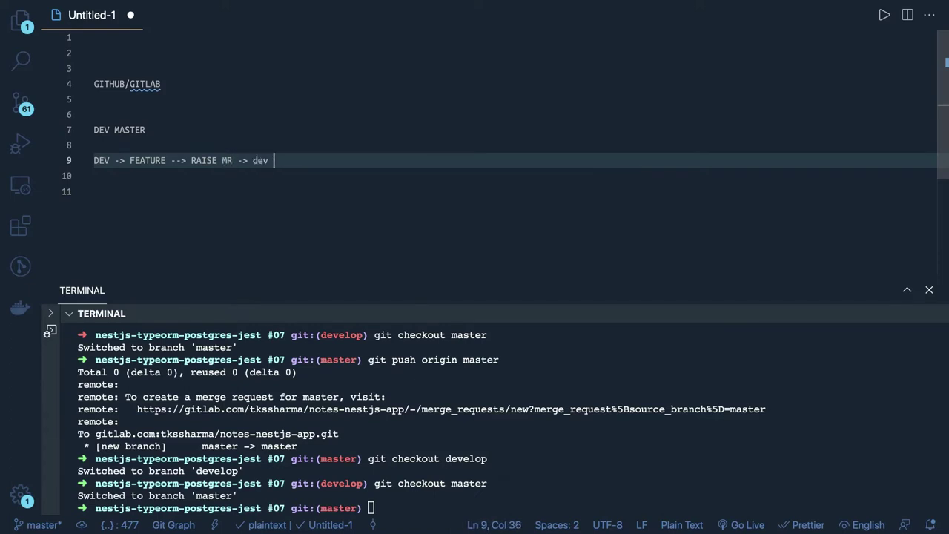
pyautogui.press('BackSpace')
pyautogui.press('BackSpace')
pyautogui.write('DEV ')
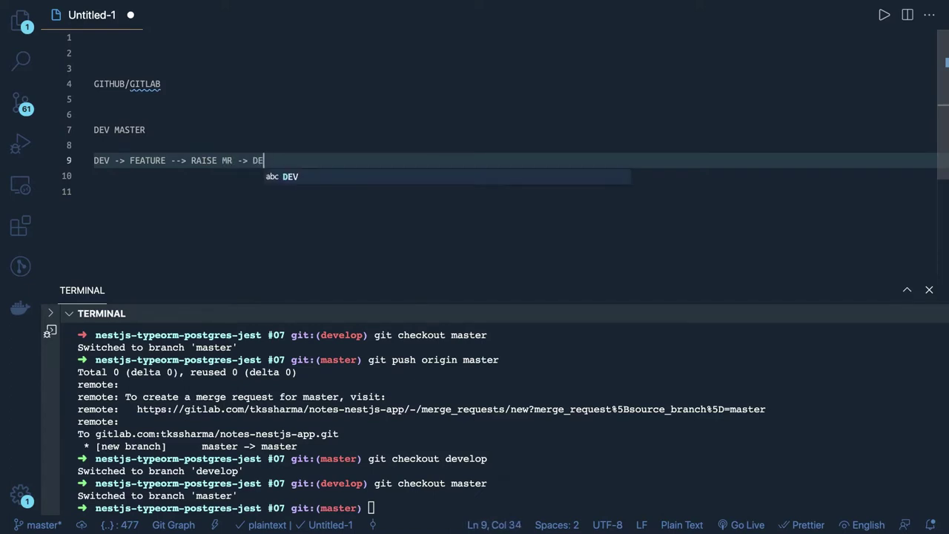
pyautogui.write('-> D')
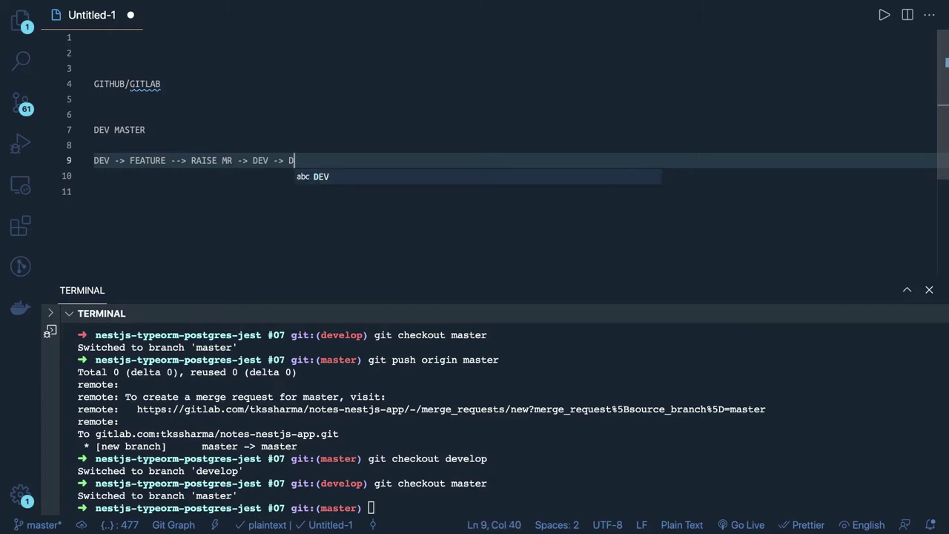
pyautogui.write('EV WITH MASTER')
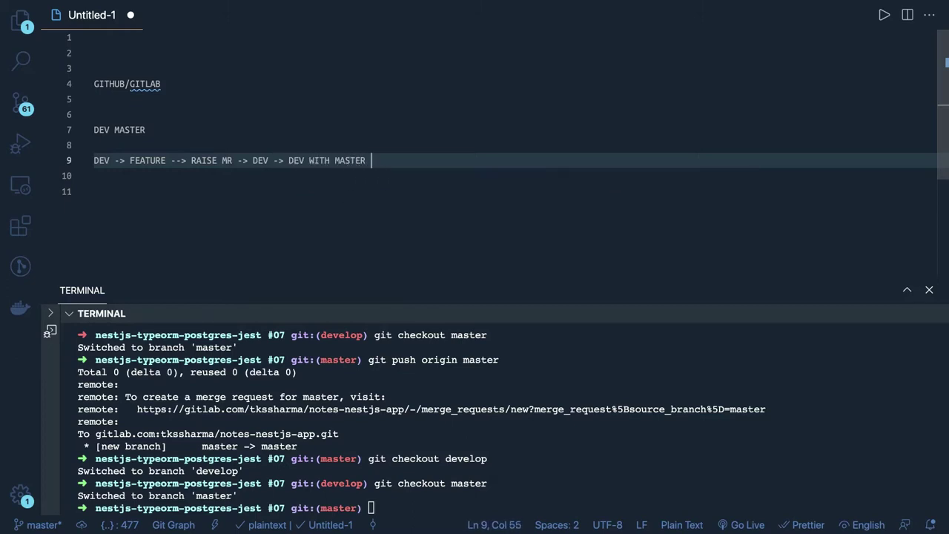
# Add a second flow, "MASTER --> FEARURE1 --> RAISE MR -> DEVELOP", on line 11 with a blank line above it.
pyautogui.press('Return')
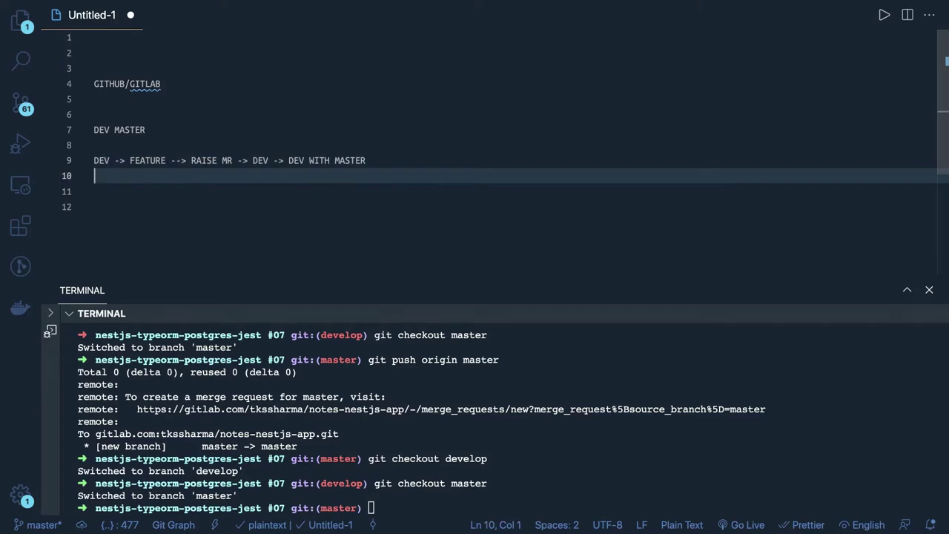
pyautogui.press('Return')
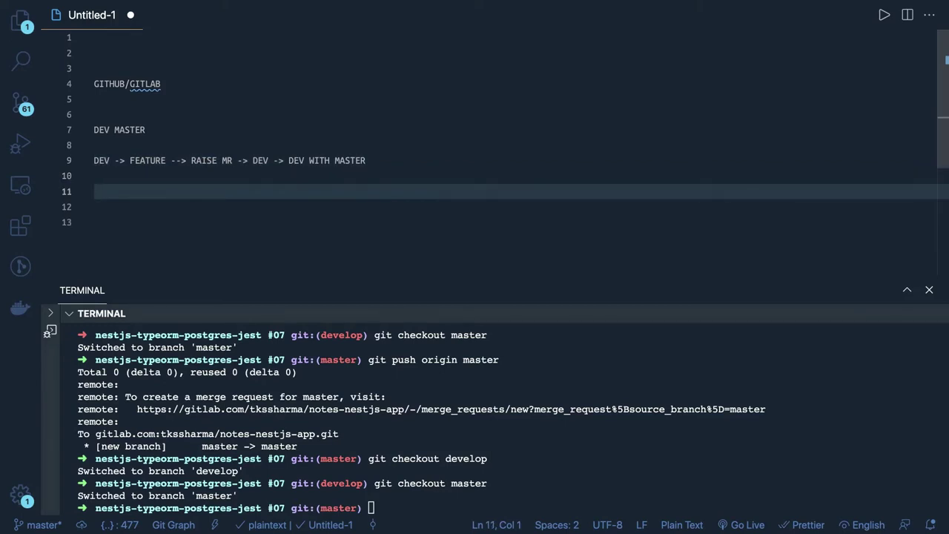
pyautogui.press('Up')
pyautogui.press('Return')
pyautogui.write('MASTER ')
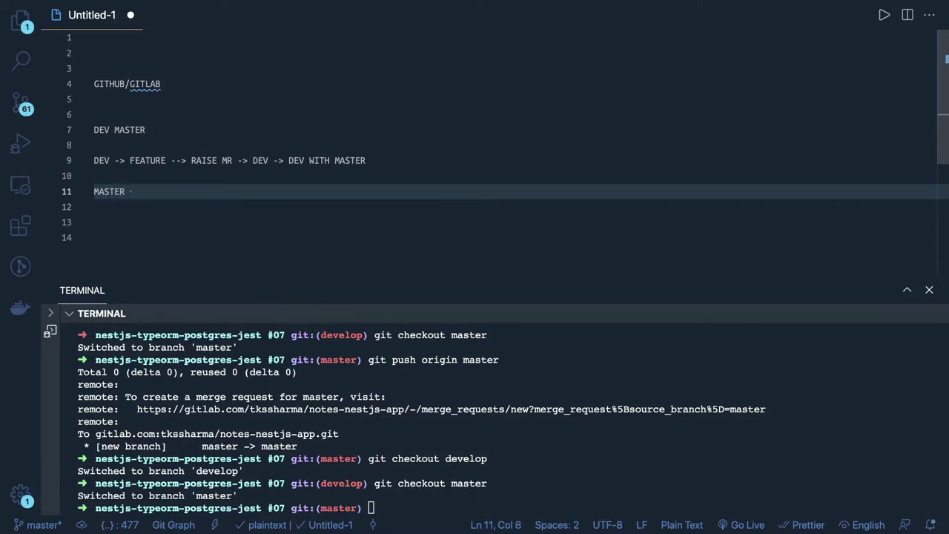
pyautogui.write('--> FEARURE1')
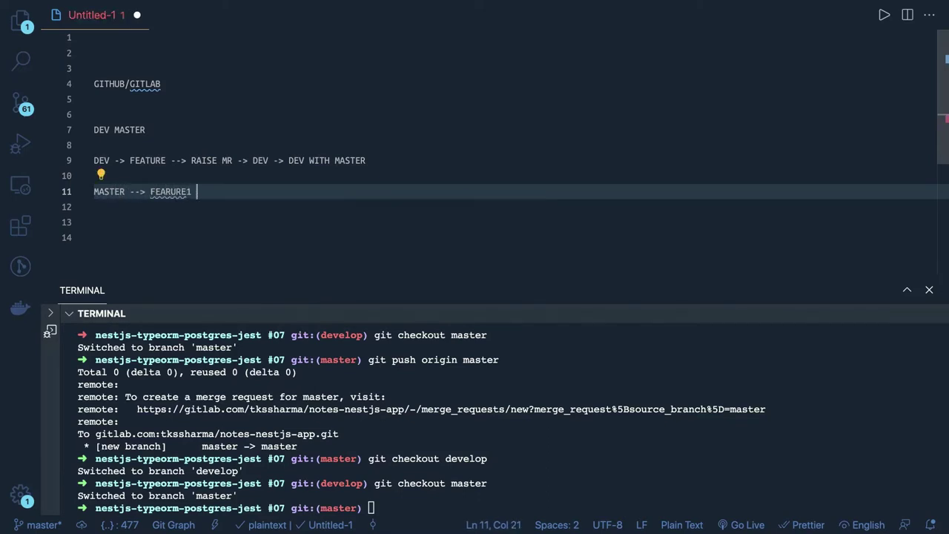
pyautogui.write(' --> RAIS')
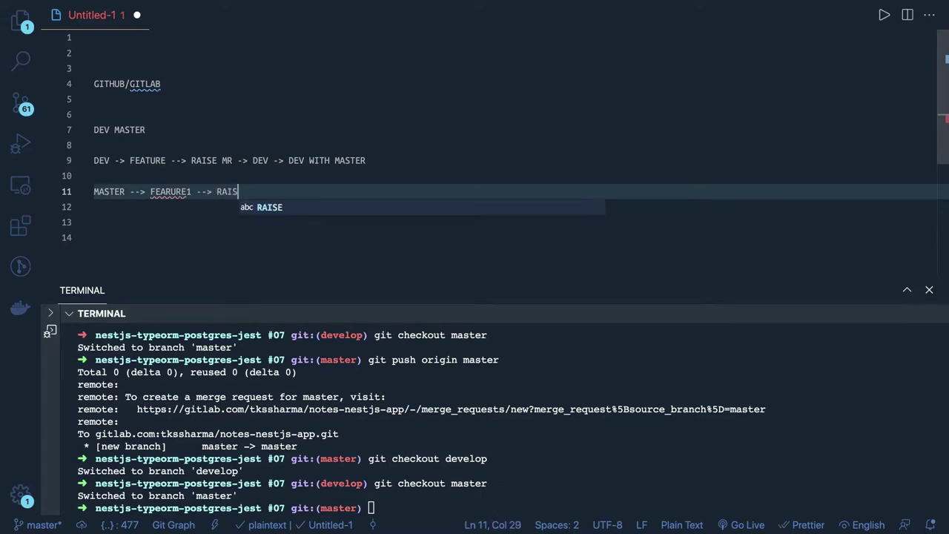
pyautogui.write('E MR ->')
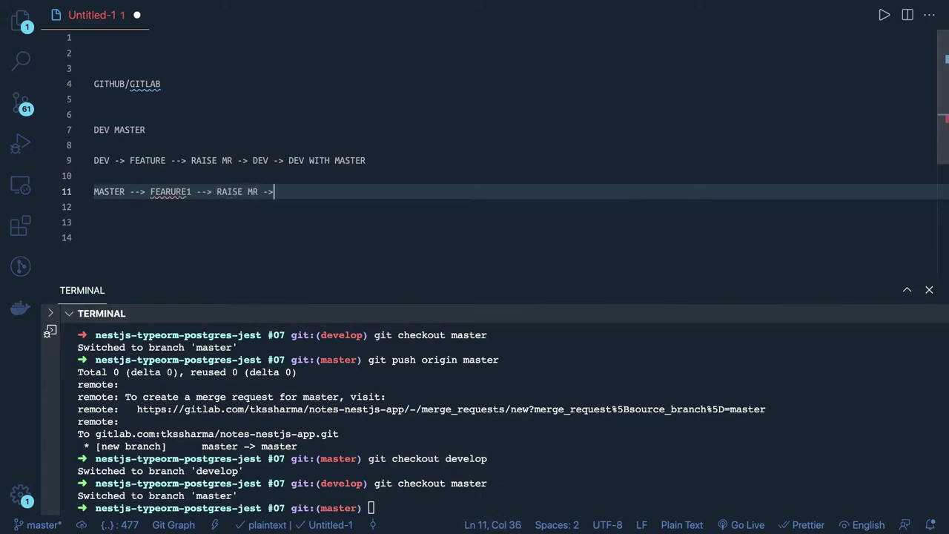
pyautogui.write(' DEVELOP')
pyautogui.press('Return')
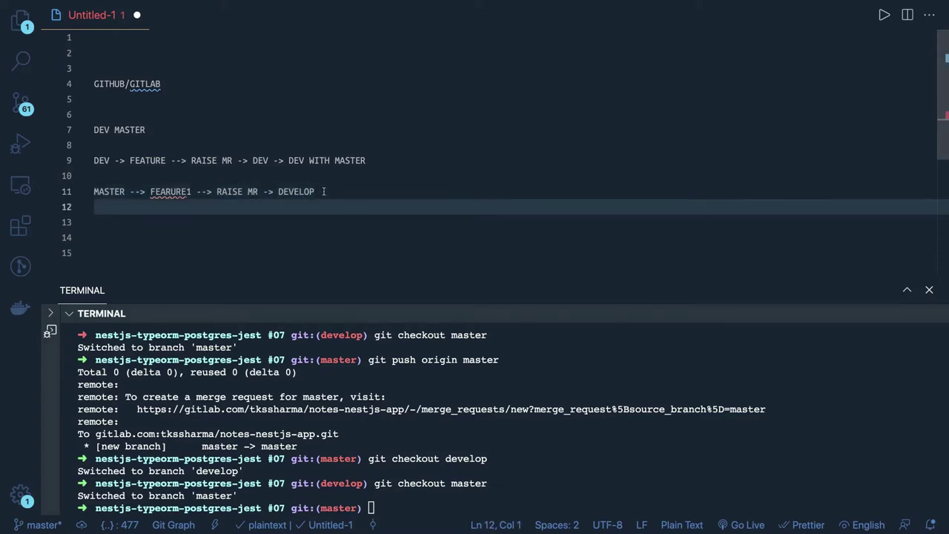
# Copy "FEARURE1 --> RAISE MR -> DEVELOP" from line 11 and paste it onto line 12.
pyautogui.press('Return')
pyautogui.press('Up')
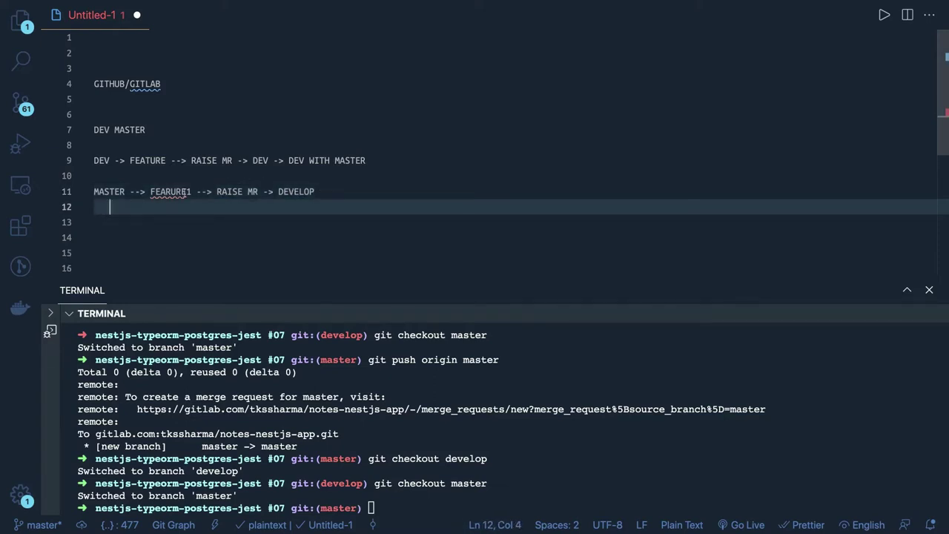
pyautogui.moveTo(152, 191); pyautogui.dragTo(323, 192)
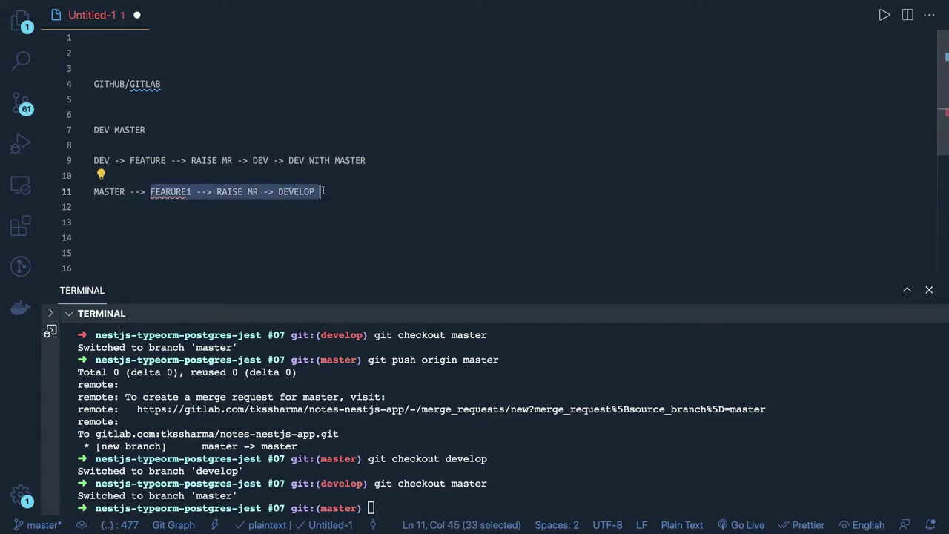
pyautogui.press('super+c')
pyautogui.click(322, 191)
pyautogui.press('Down')
pyautogui.press('super+v')
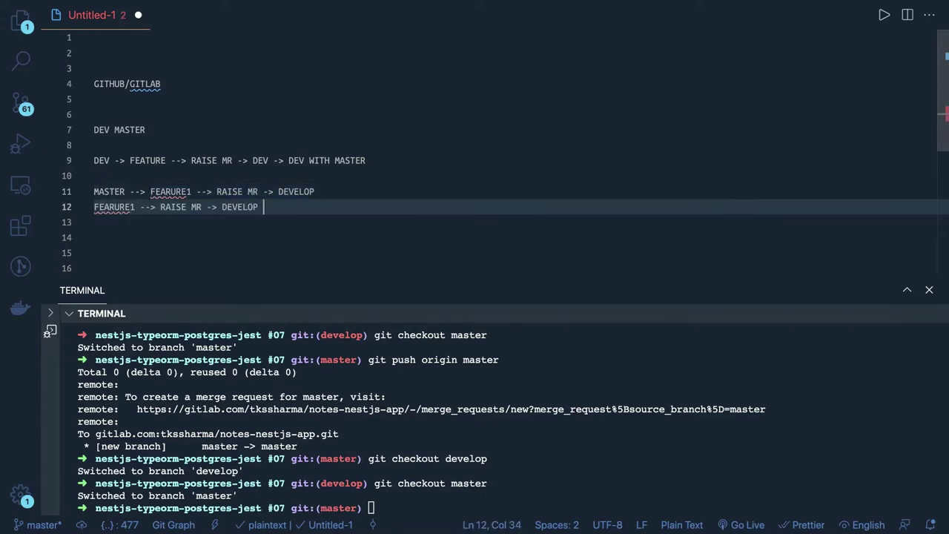
# Indent the pasted line 12 so its FEARURE1 aligns under FEARURE1 on line 11.
pyautogui.click(94, 207)
pyautogui.press('Tab')
pyautogui.press('Tab')
pyautogui.press('Tab')
pyautogui.press('Tab')
pyautogui.press('Tab')
pyautogui.press('Tab')
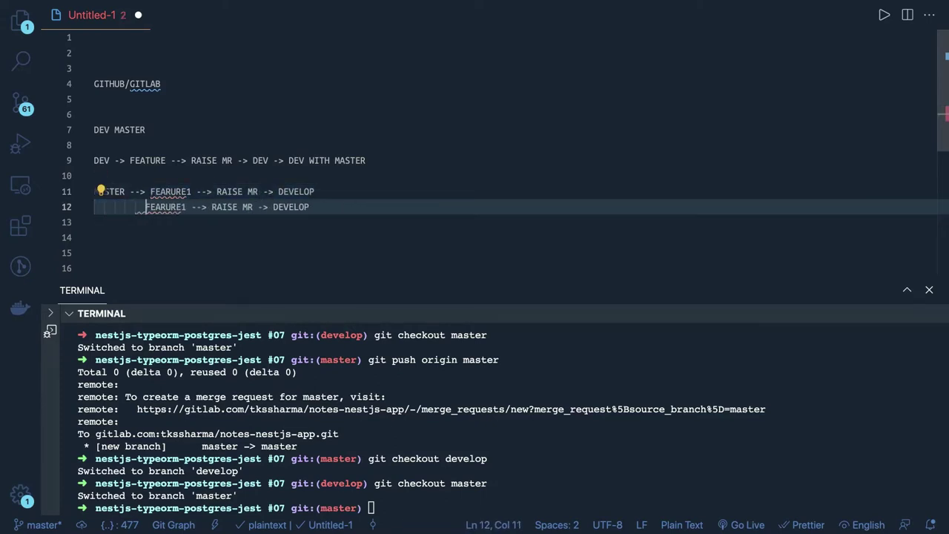
pyautogui.press('BackSpace')
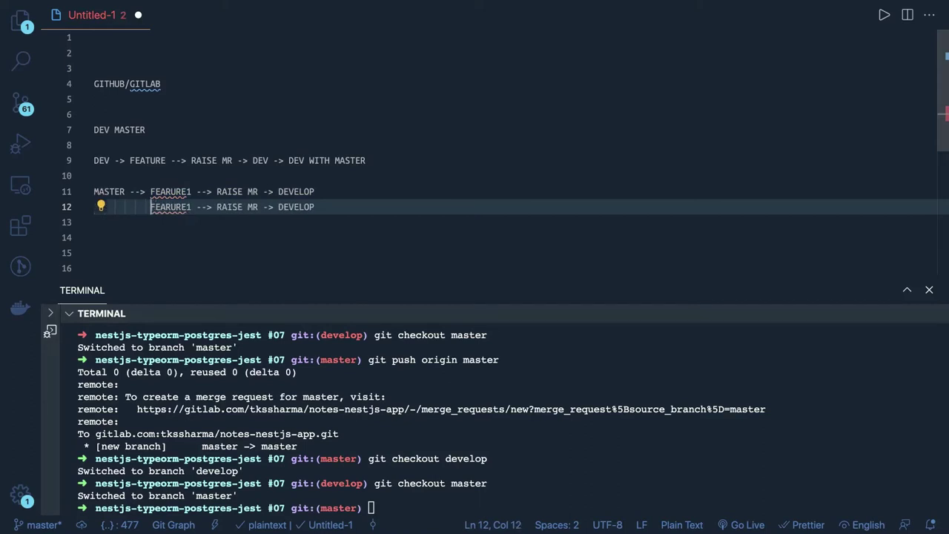
# Replace DEVELOP with MASTER at the end of line 12 and start a new line below it.
pyautogui.doubleClick(302, 205)
pyautogui.write('MASTER')
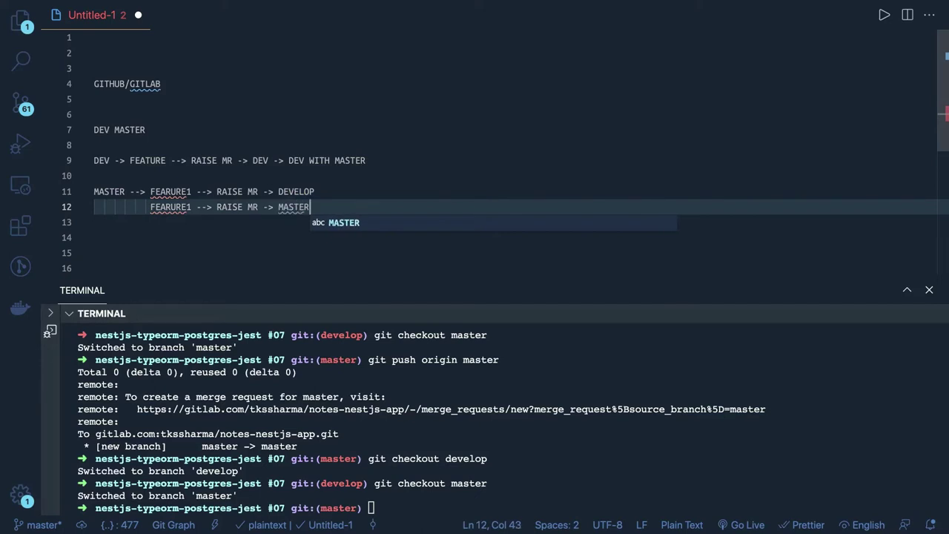
pyautogui.click(314, 191)
pyautogui.click(316, 207)
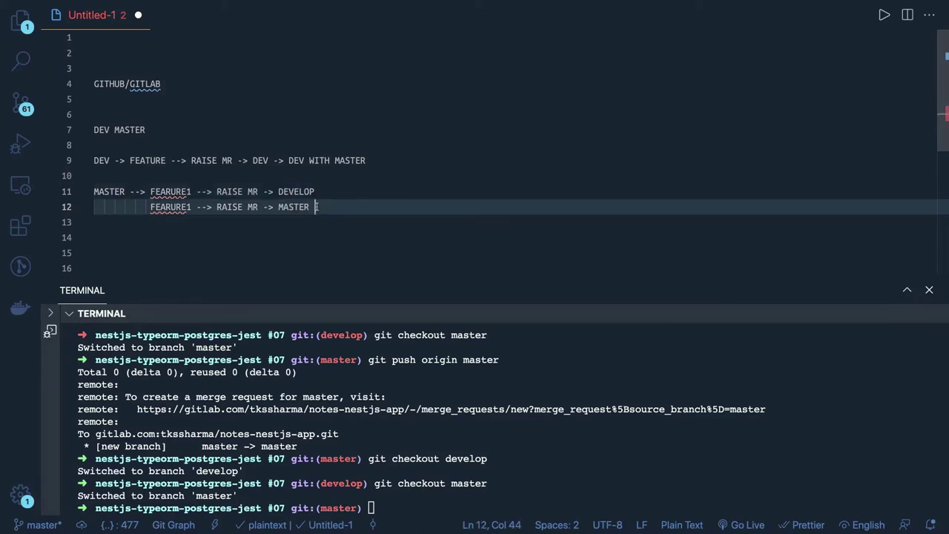
pyautogui.press('Return')
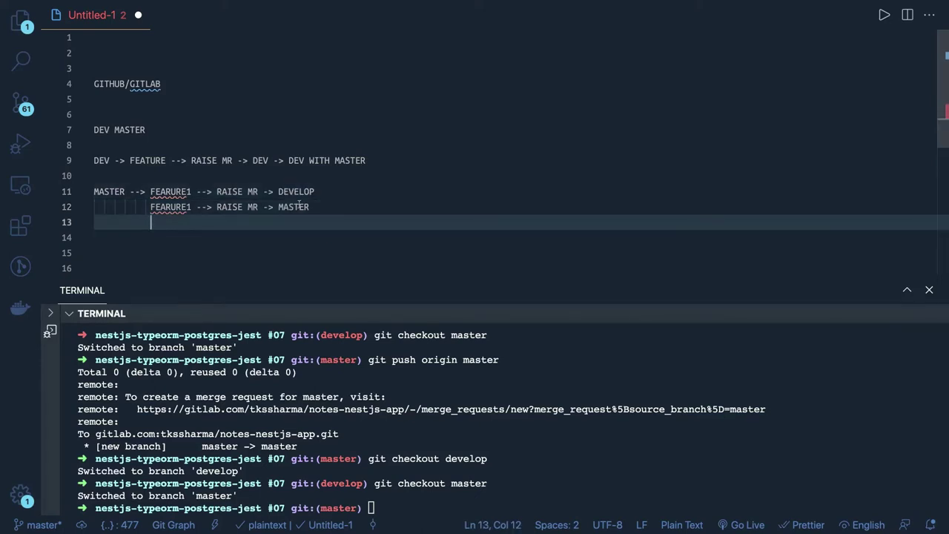
# Delete the empty indented line 13 so the notes end at the MASTER merge flow on line 12.
pyautogui.press('BackSpace')
pyautogui.press('BackSpace')
pyautogui.press('BackSpace')
pyautogui.press('BackSpace')
pyautogui.press('BackSpace')
pyautogui.press('BackSpace')
pyautogui.press('BackSpace')
pyautogui.press('BackSpace')
pyautogui.press('BackSpace')
pyautogui.press('BackSpace')
pyautogui.press('BackSpace')
pyautogui.press('BackSpace')
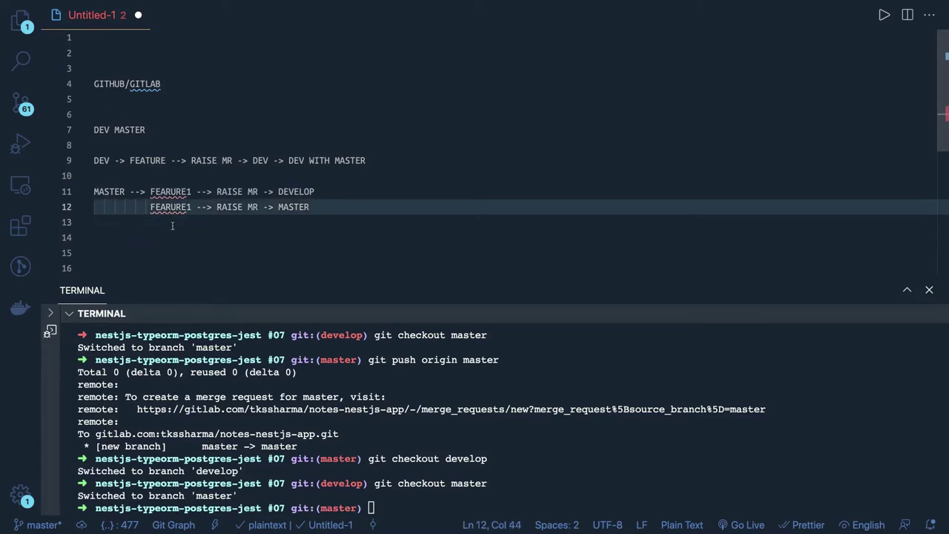
# Copy the flow "MASTER --> FEARURE1 --> RAISE MR -> DEVELOP" from line 11 to line 14, with line 13 blank.
pyautogui.moveTo(317, 191); pyautogui.dragTo(87, 193)
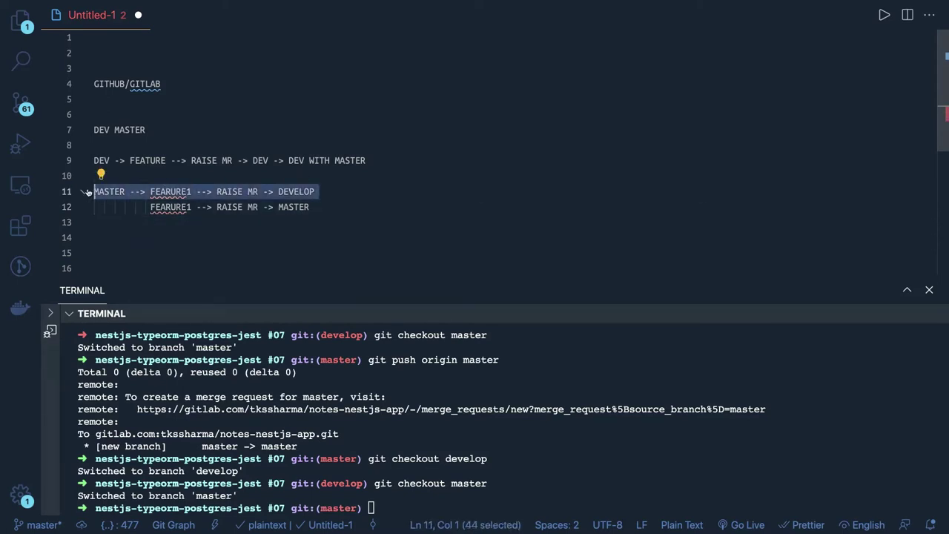
pyautogui.press('End')
pyautogui.press('Down')
pyautogui.press('Return')
pyautogui.press('Return')
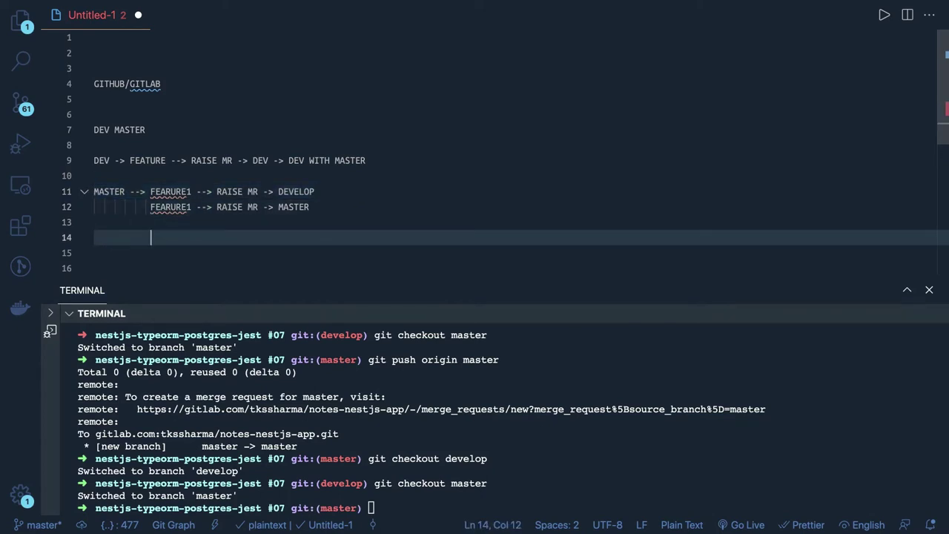
pyautogui.click(96, 221)
pyautogui.press('Down')
pyautogui.hotkey('ctrl', 'v')
pyautogui.click(134, 224)
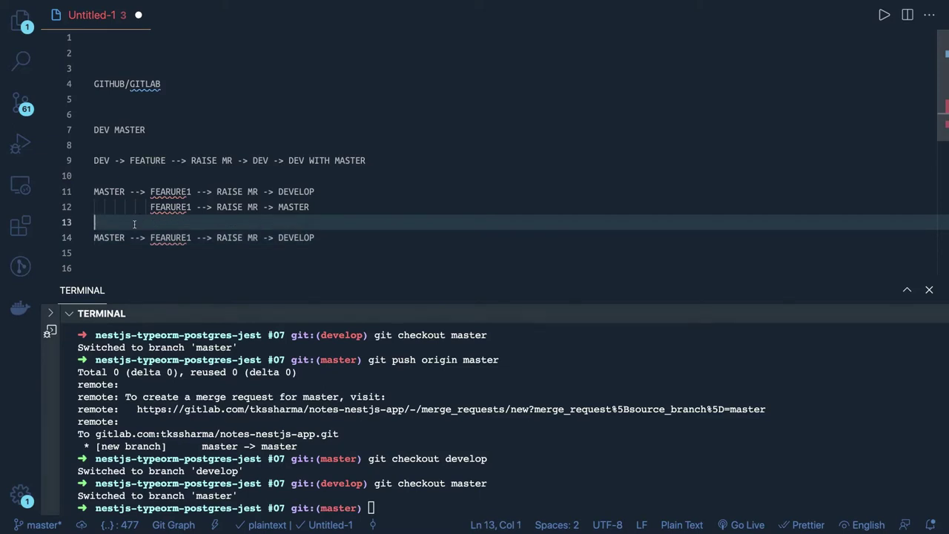
# Change FEARURE1 to FEARURE2 in the copied flow on line 14.
pyautogui.doubleClick(110, 237)
pyautogui.doubleClick(173, 237)
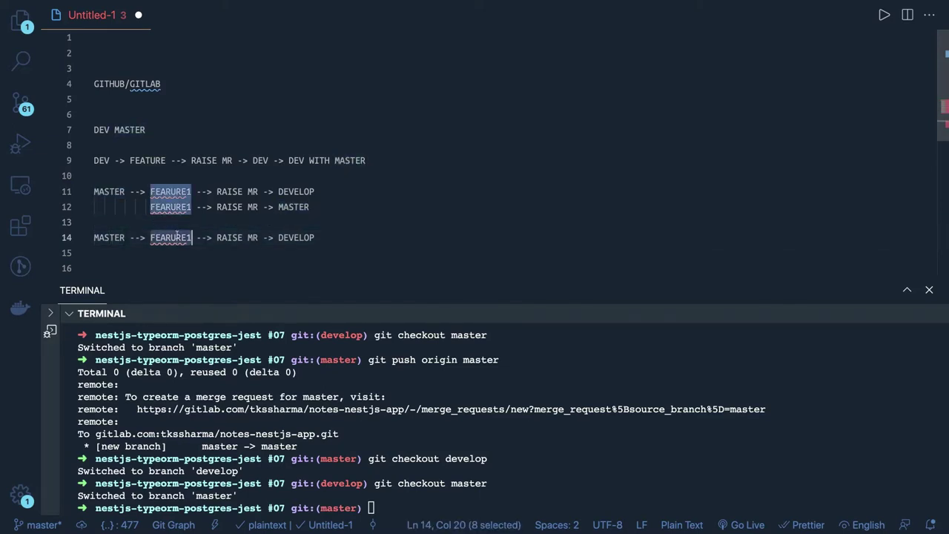
pyautogui.click(193, 237)
pyautogui.press('BackSpace')
pyautogui.write('2')
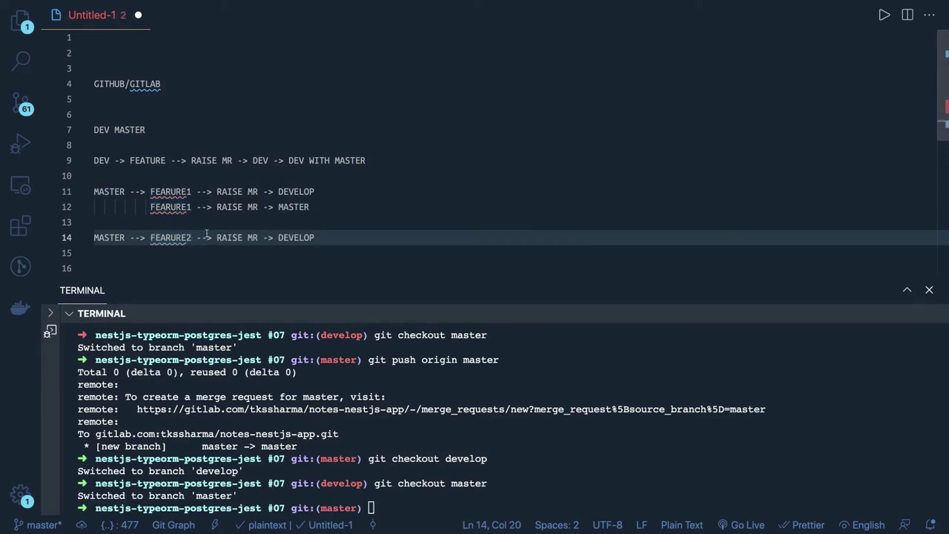
# Close the Untitled-1 notes file without saving its changes.
pyautogui.moveTo(217, 238); pyautogui.dragTo(353, 248)
pyautogui.click(353, 248)
pyautogui.press('super+a')
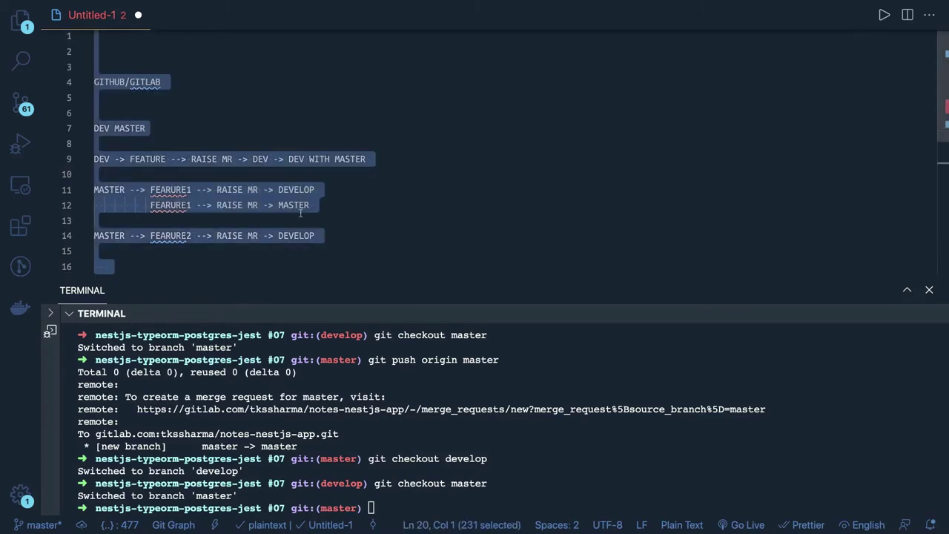
pyautogui.click(138, 15)
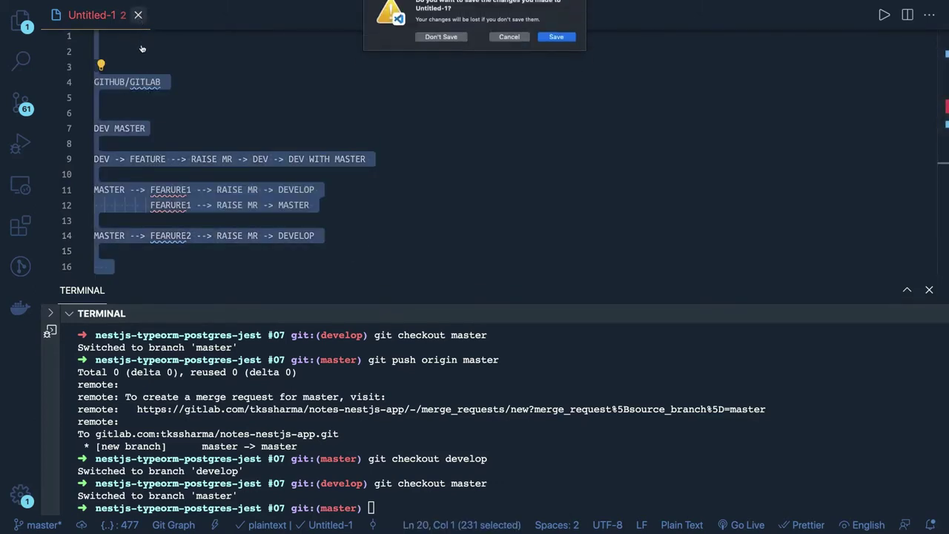
pyautogui.click(448, 50)
# Show the project's file explorer and clear the terminal output.
pyautogui.press('super+b')
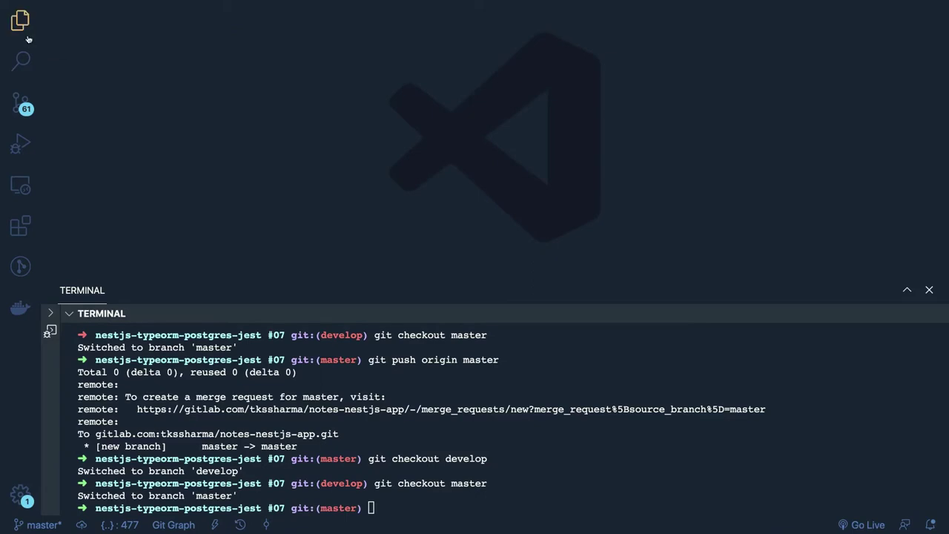
pyautogui.write('clear')
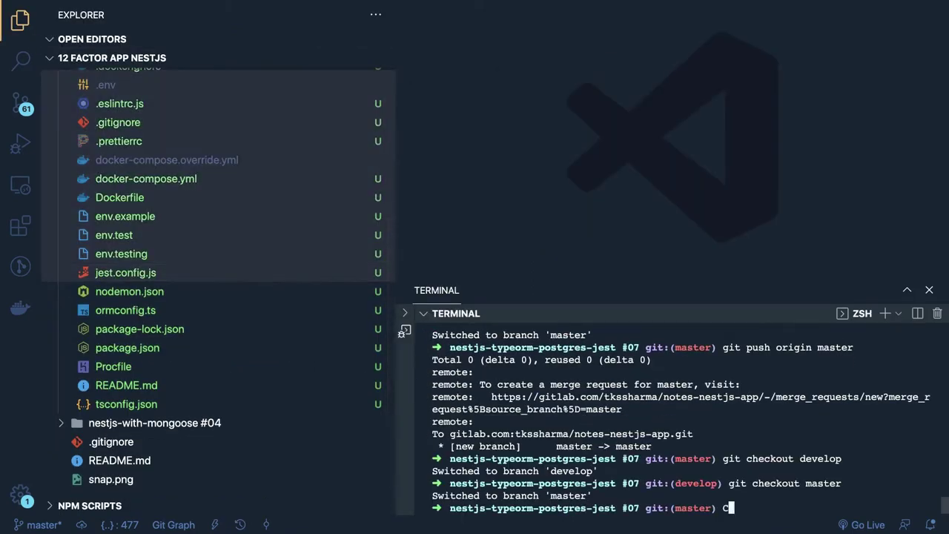
pyautogui.press('Return')
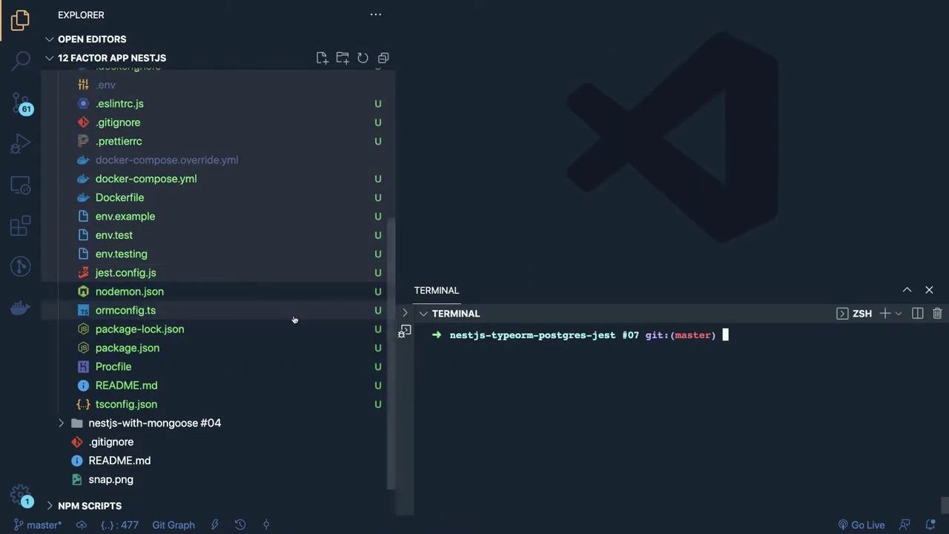
# Create a file named gitlab-ci.yml in the nestjs-typeorm-postgres-jest #07 folder and enlarge the editor area by shrinking the terminal.
pyautogui.scroll(6, 248, 295)
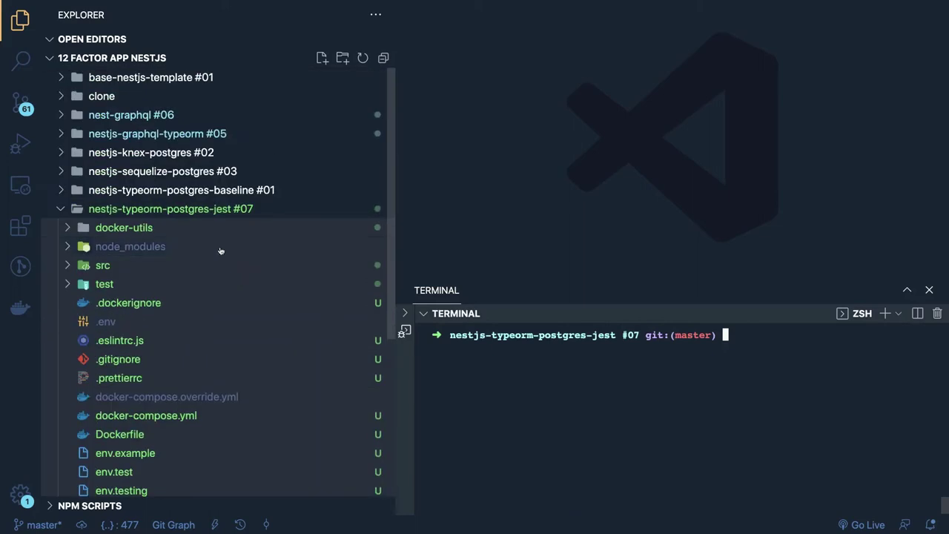
pyautogui.click(128, 211)
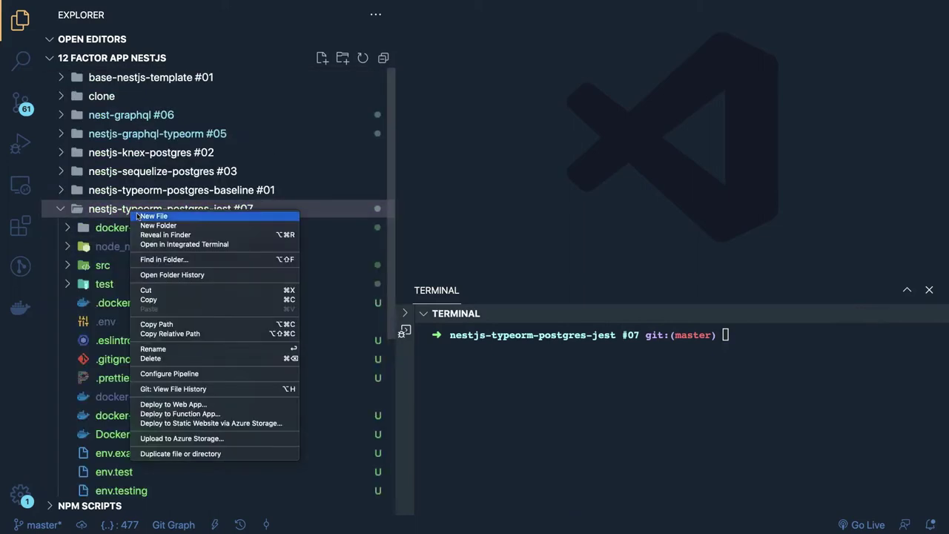
pyautogui.click(148, 216)
pyautogui.write('gitlab')
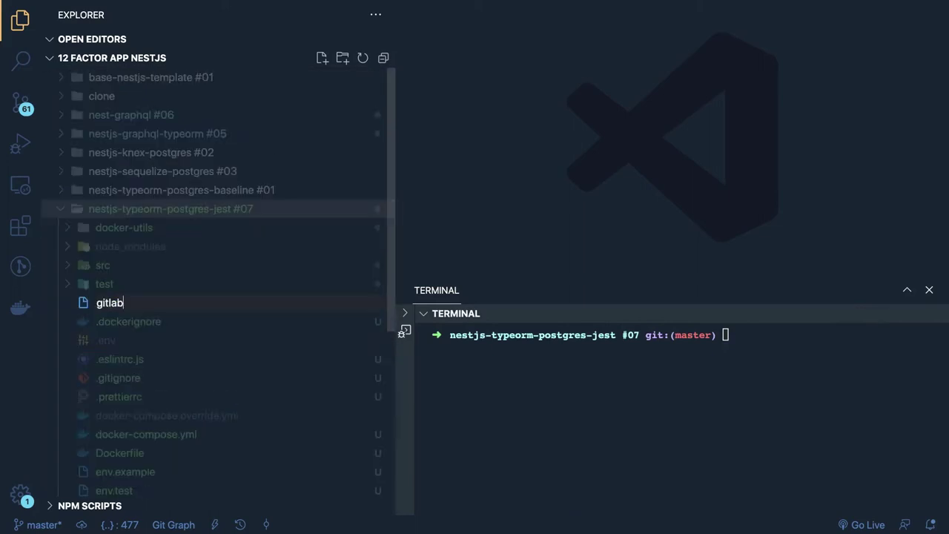
pyautogui.write('-ci.yml')
pyautogui.press('Return')
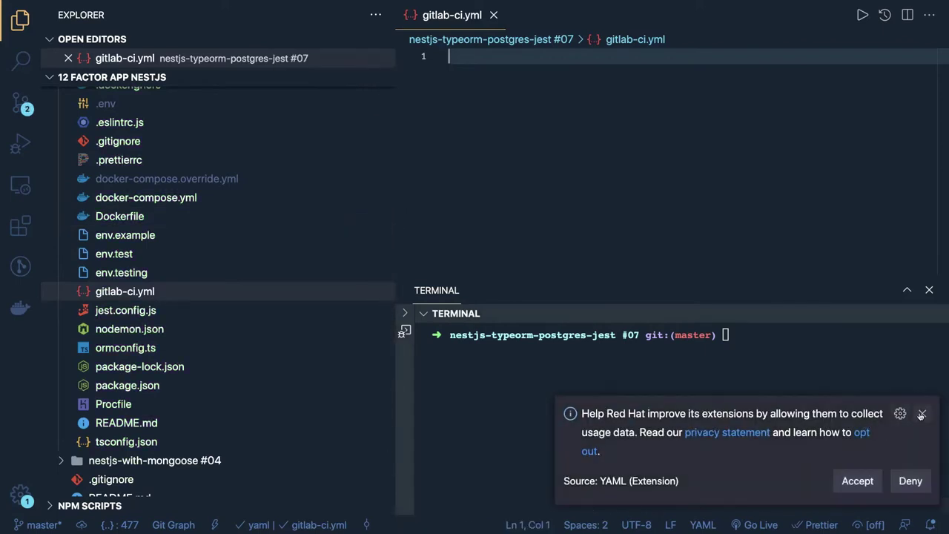
pyautogui.click(922, 414)
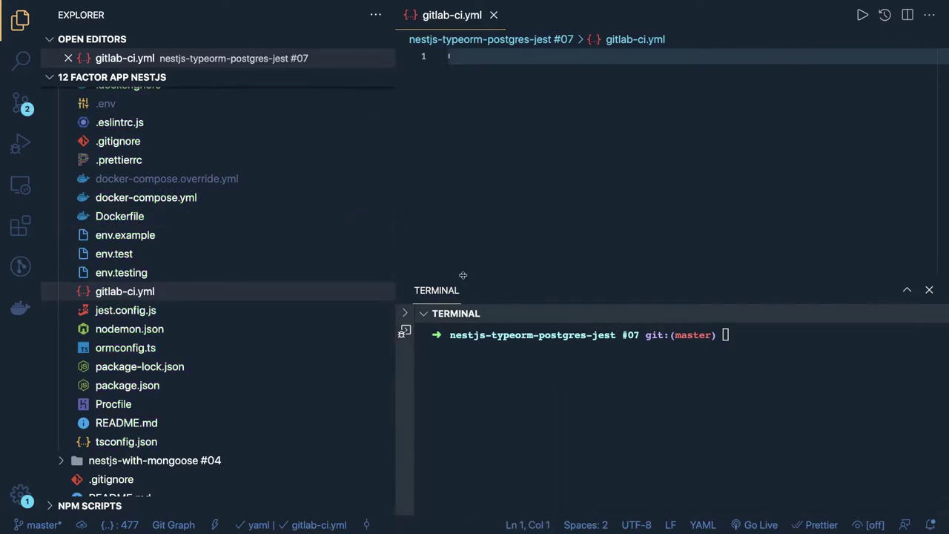
pyautogui.moveTo(463, 280); pyautogui.dragTo(480, 386)
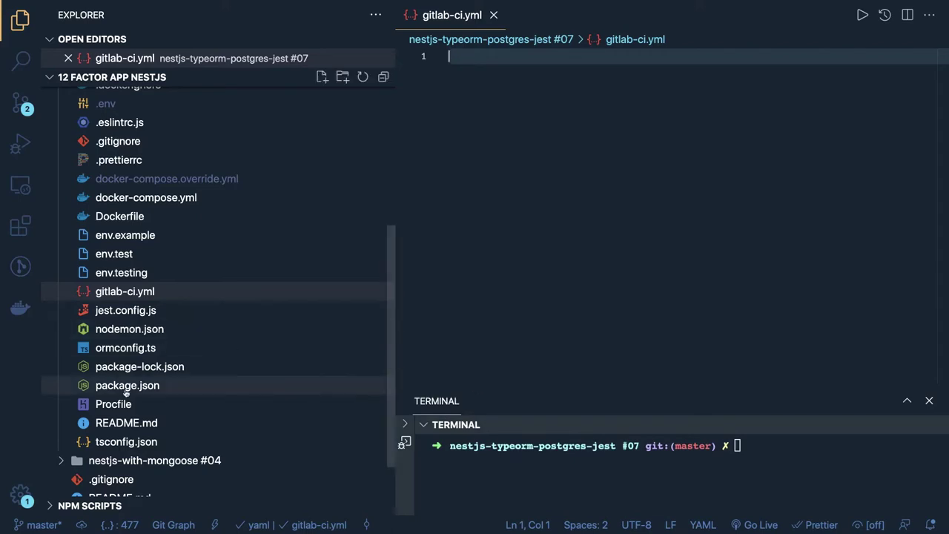
# Examine the web command in the Procfile and the start:prod script in package.json.
pyautogui.click(119, 404)
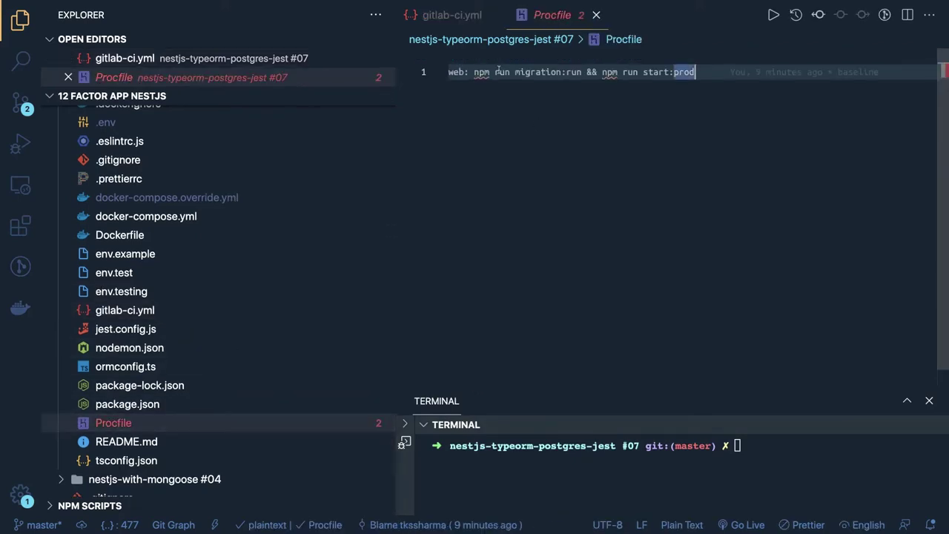
pyautogui.moveTo(525, 72); pyautogui.dragTo(715, 70)
pyautogui.moveTo(720, 69)
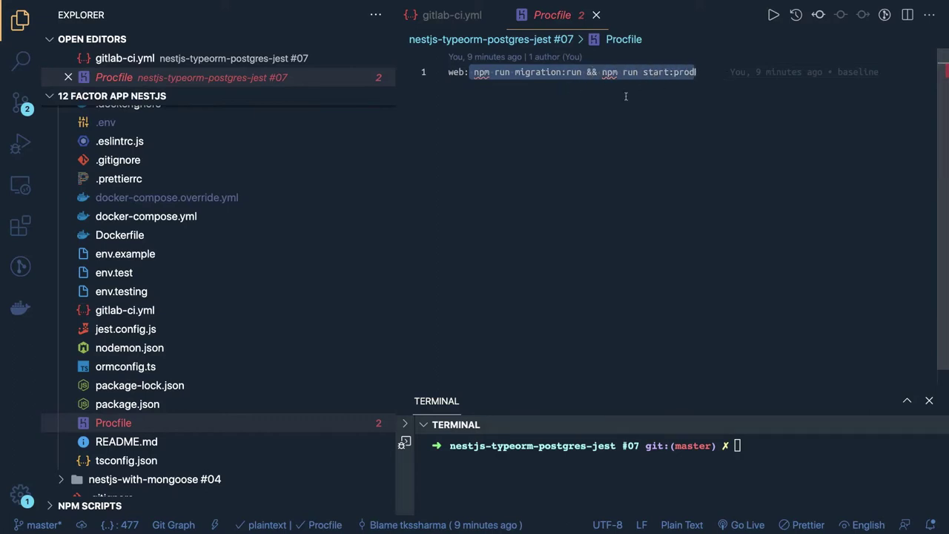
pyautogui.click(132, 406)
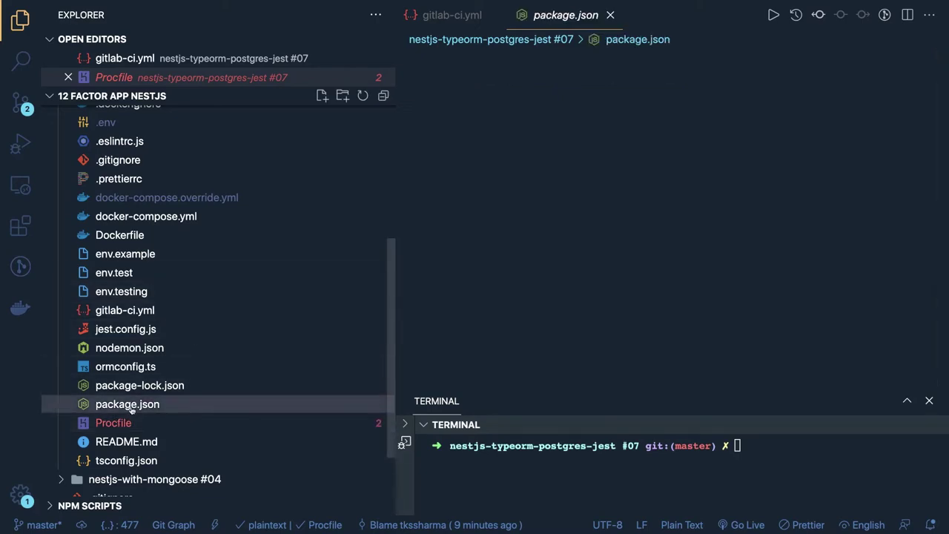
pyautogui.scroll(4, 489, 130)
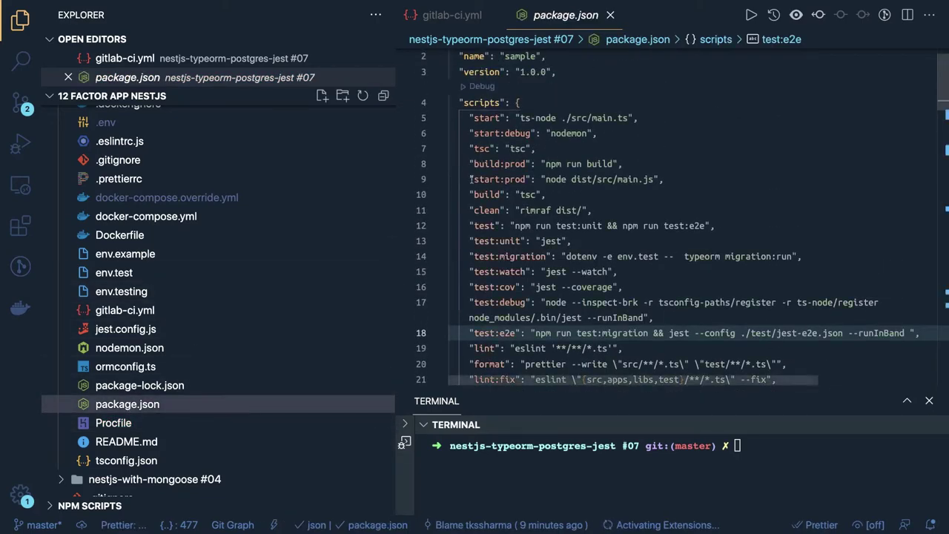
pyautogui.moveTo(472, 179); pyautogui.dragTo(666, 179)
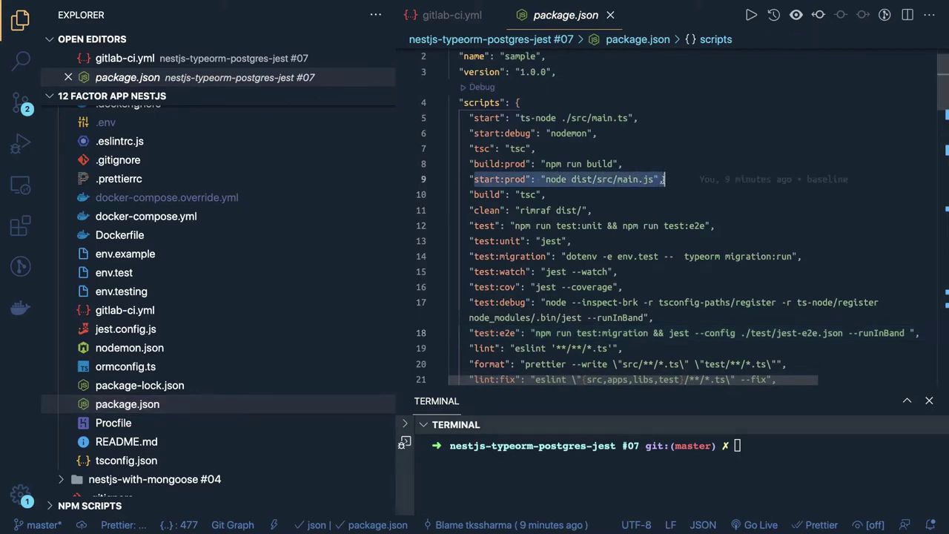
pyautogui.click(657, 207)
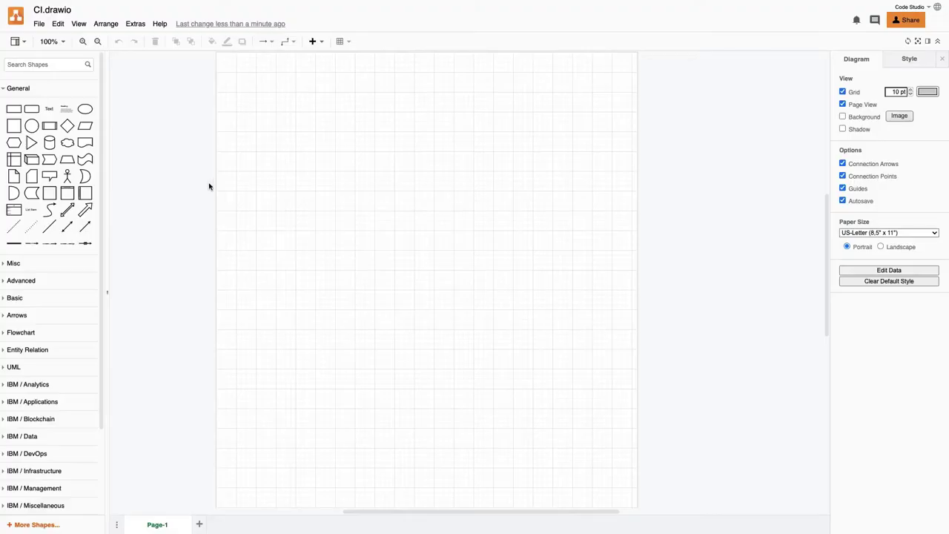
# Switch to the CI.drawio diagram in draw.io and place an Actor figure near the upper-left corner of the page.
pyautogui.moveTo(75, 178); pyautogui.dragTo(239, 134)
pyautogui.moveTo(296, 208); pyautogui.dragTo(270, 195)
pyautogui.click(296, 153)
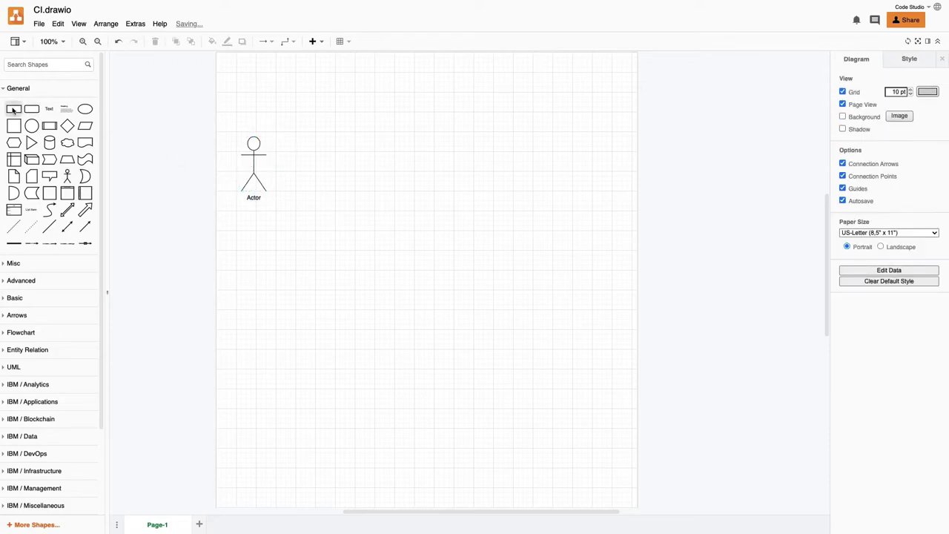
pyautogui.moveTo(13, 110); pyautogui.dragTo(302, 129)
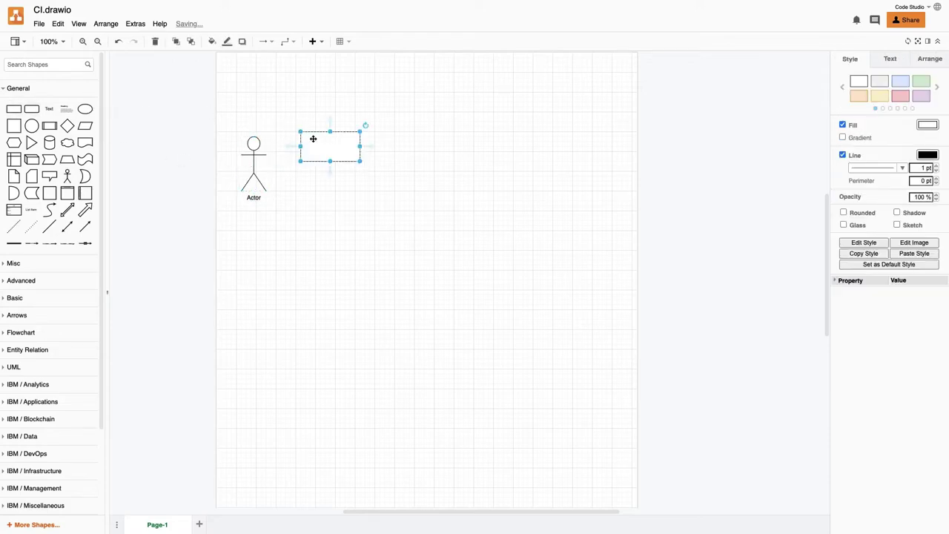
pyautogui.press('Delete')
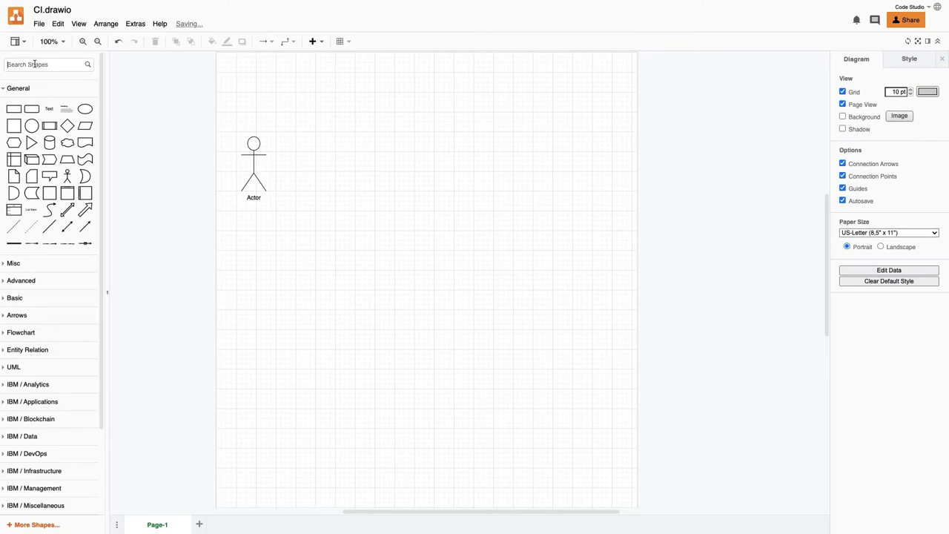
# Search the shapes for LAPTOP and place the blue laptop icon to the right of the actor.
pyautogui.write('LAPTOP')
pyautogui.press('Return')
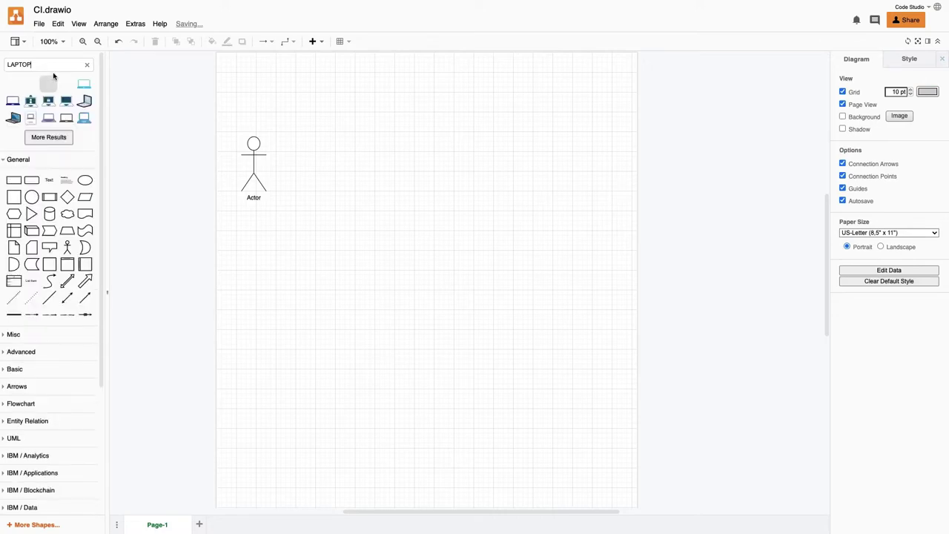
pyautogui.moveTo(25, 121)
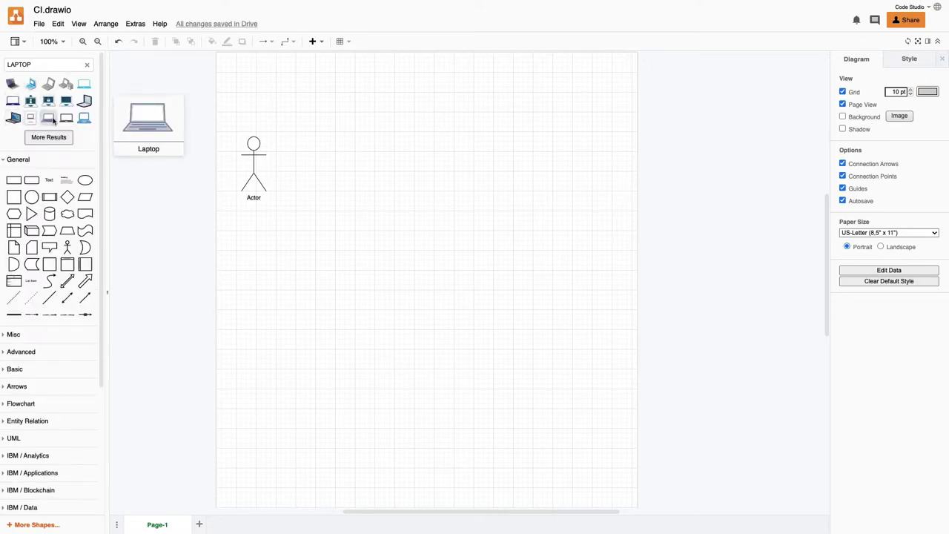
pyautogui.moveTo(86, 118)
pyautogui.moveTo(84, 120); pyautogui.dragTo(364, 164)
# Connect the actor to the laptop with an arrow and draw a second arrow extending right from the laptop.
pyautogui.click(271, 169)
pyautogui.click(371, 165)
pyautogui.moveTo(312, 165)
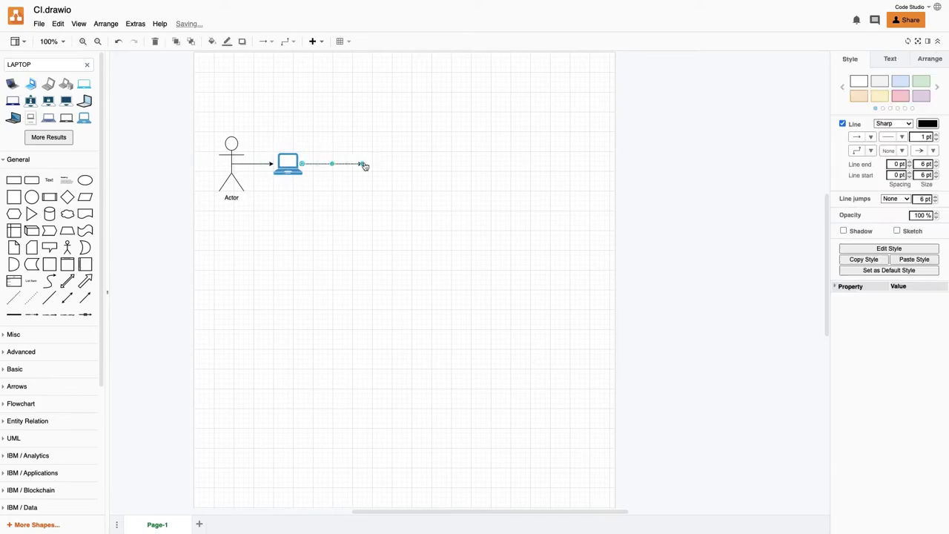
pyautogui.click(397, 149)
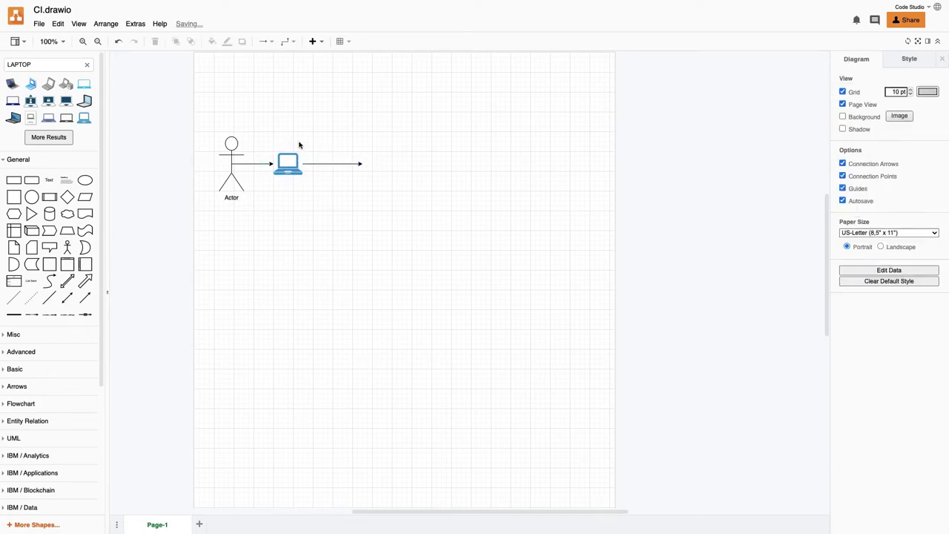
# Add a rounded rectangle at the end of the laptop's outgoing arrow and stretch it downward into a tall box.
pyautogui.moveTo(35, 179)
pyautogui.moveTo(32, 180); pyautogui.dragTo(370, 120)
pyautogui.moveTo(396, 156); pyautogui.dragTo(397, 254)
# Label the tall rounded box "GITLAB CI" with ".gitlab-ci.yml" on a second line.
pyautogui.doubleClick(385, 166)
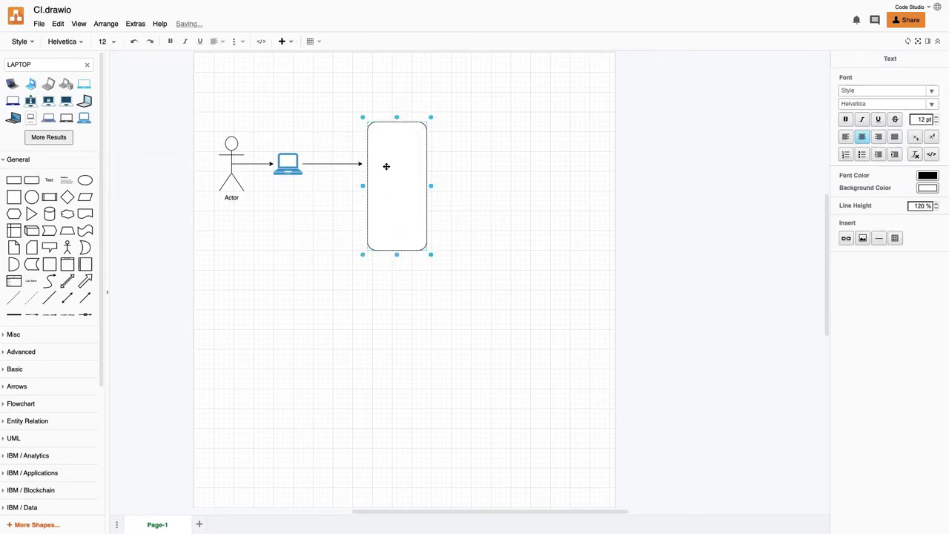
pyautogui.write('GITLAB CI')
pyautogui.press('Return')
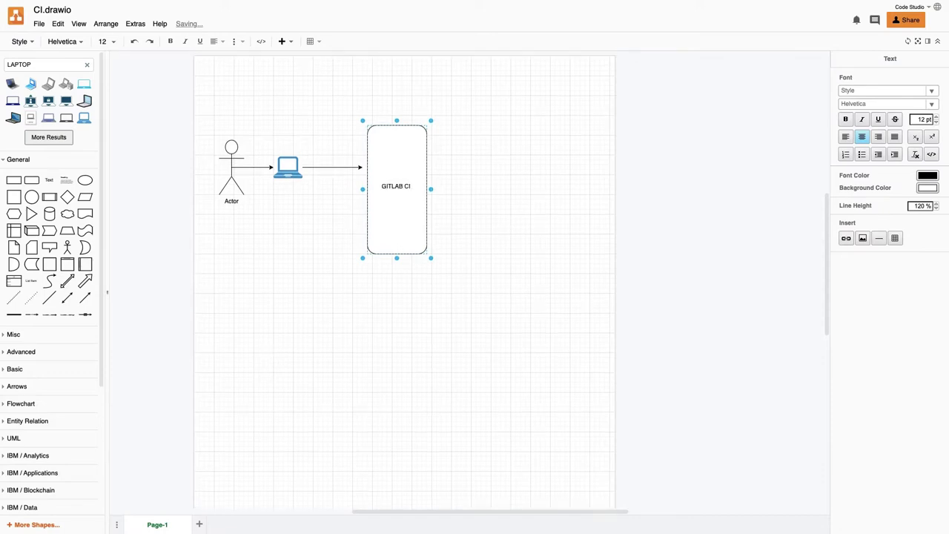
pyautogui.write('.gitlab-ci.yml')
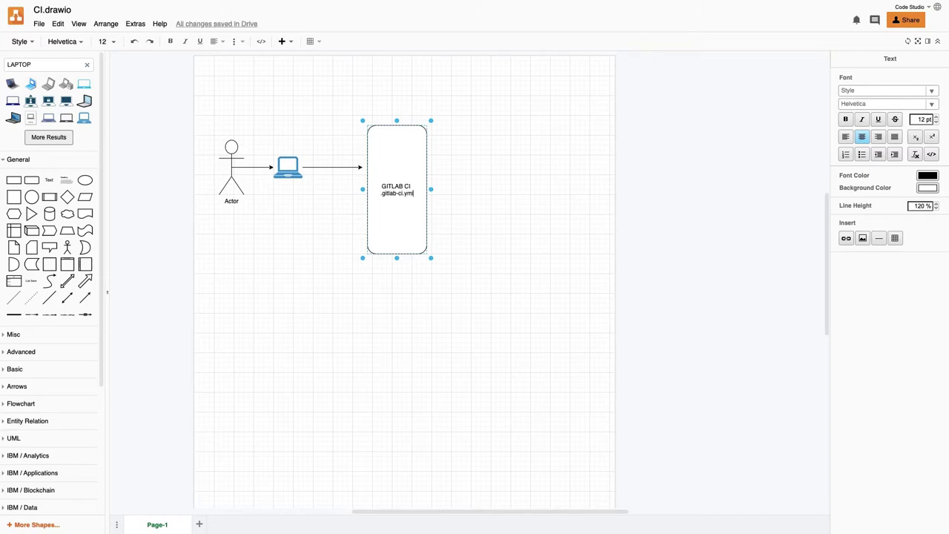
pyautogui.click(471, 156)
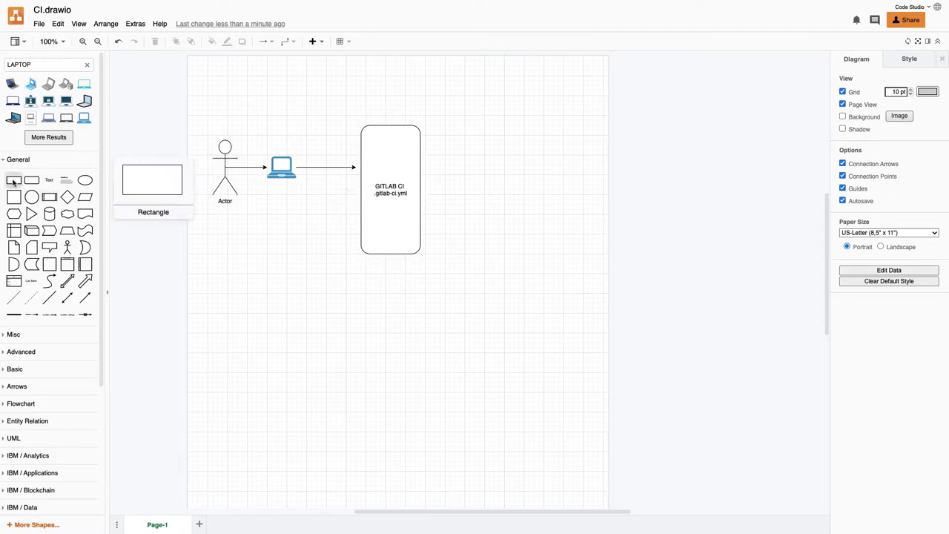
# Add a rectangle beneath the tall GITLAB CI box and label it "SHARED RUNNERS" on two lines.
pyautogui.moveTo(14, 180); pyautogui.dragTo(363, 266)
pyautogui.doubleClick(385, 285)
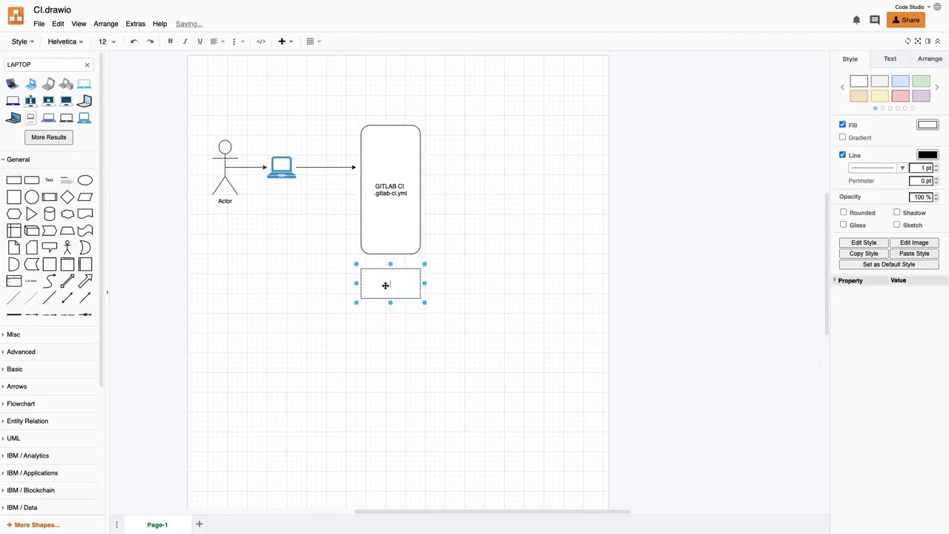
pyautogui.write('SHARED')
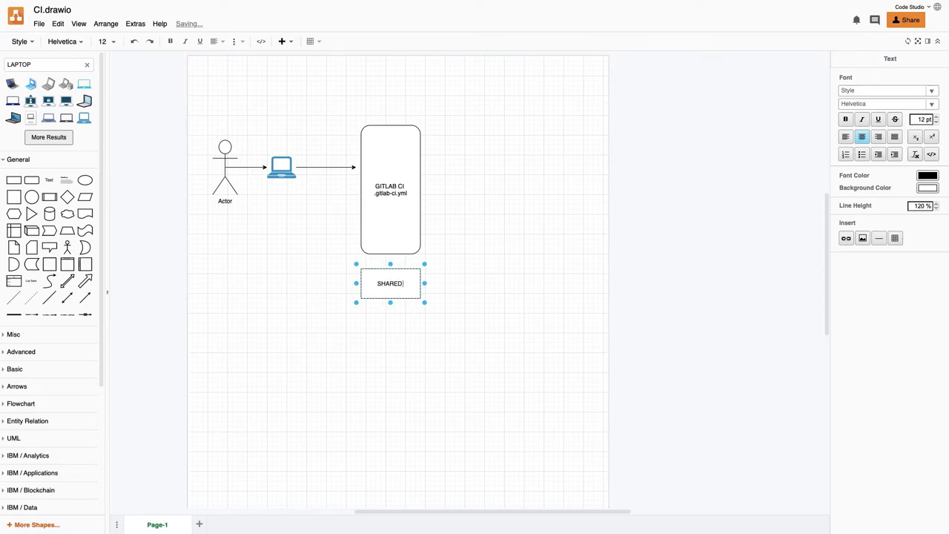
pyautogui.press('Return')
pyautogui.write('RUNNERS')
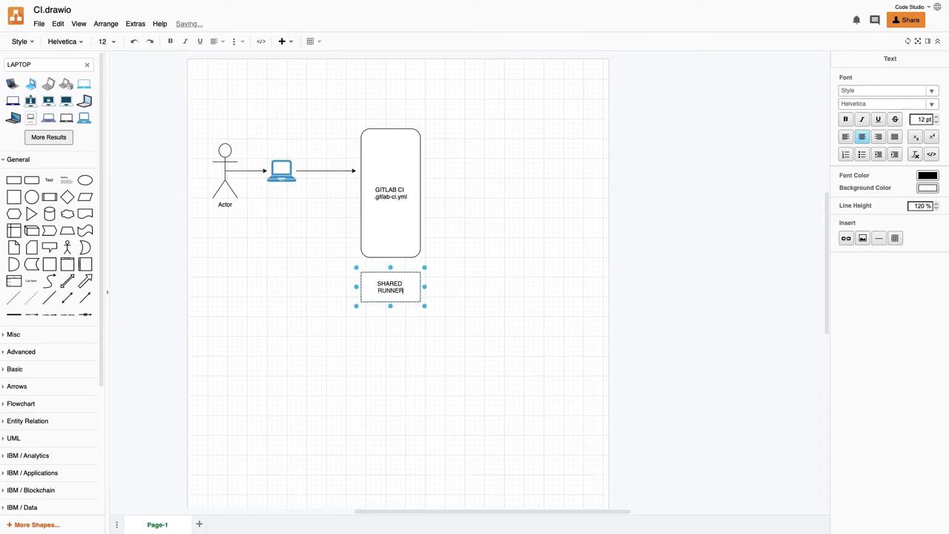
pyautogui.click(451, 214)
pyautogui.click(398, 213)
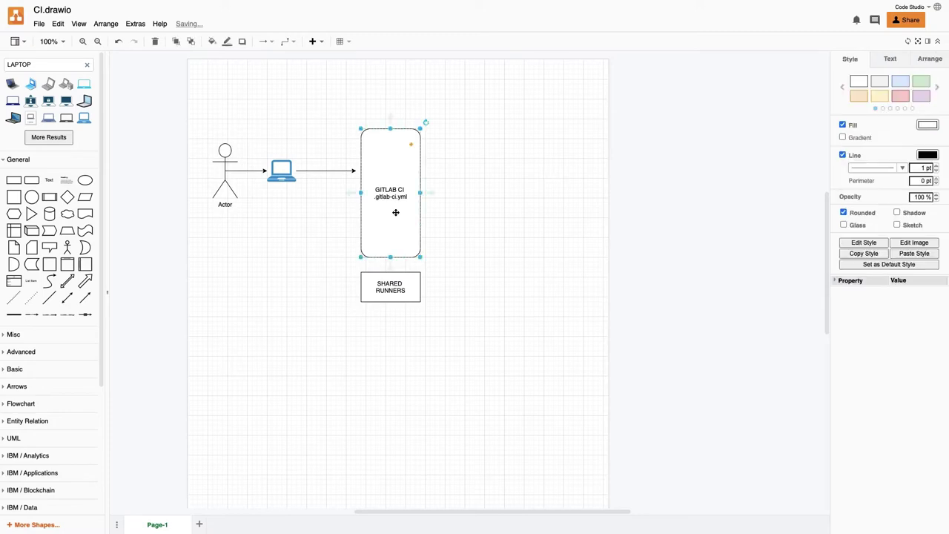
pyautogui.click(388, 292)
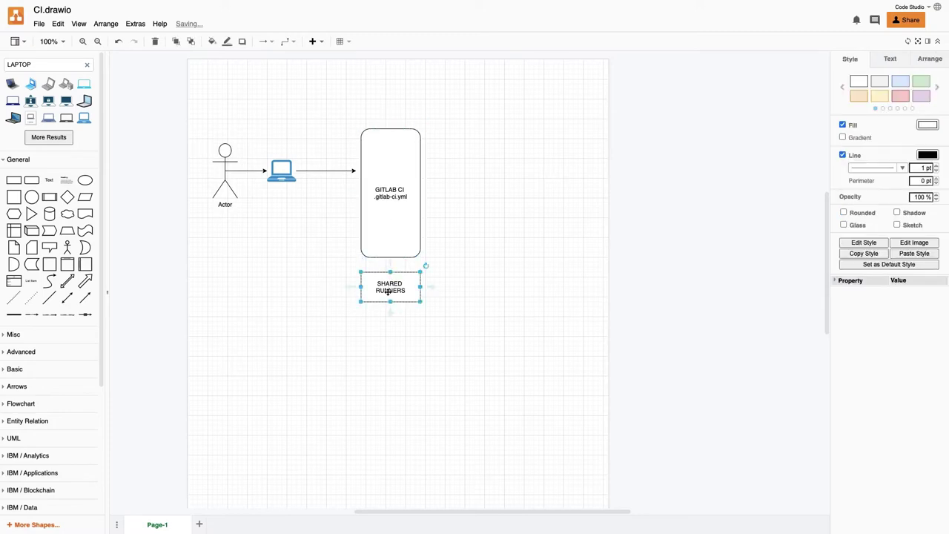
pyautogui.click(382, 221)
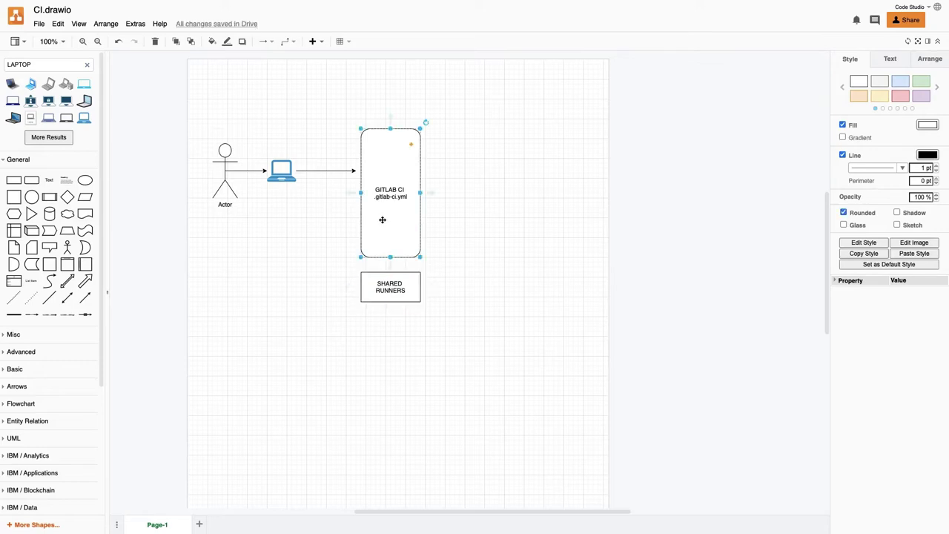
pyautogui.click(393, 285)
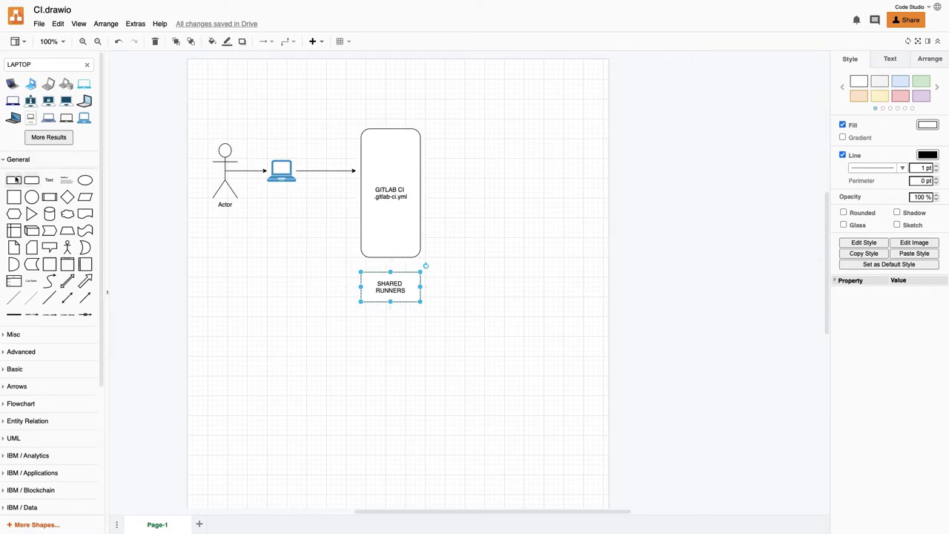
# Place a rectangle to the right of the GITLAB CI box near its upper end and label it "INSTALL".
pyautogui.moveTo(13, 180); pyautogui.dragTo(446, 139)
pyautogui.doubleClick(469, 159)
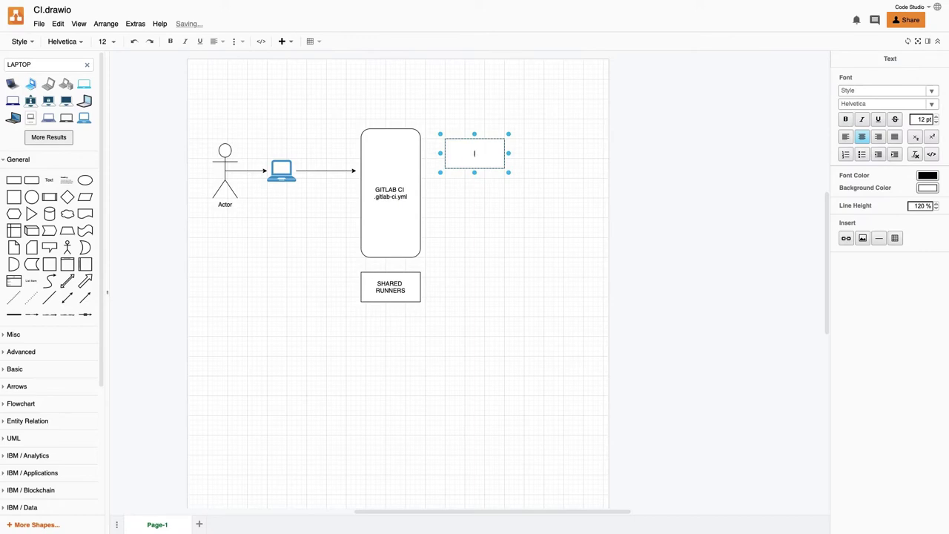
pyautogui.write('INSTALL')
pyautogui.press('Escape')
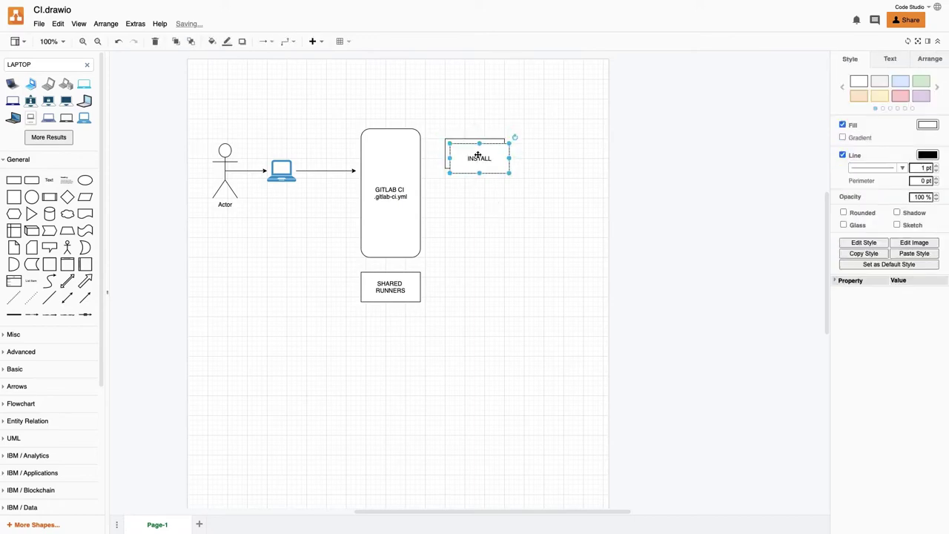
# Duplicate the INSTALL box below itself, relabel the copy "LINT", and place a duplicate of the LINT box beneath it.
pyautogui.moveTo(481, 152); pyautogui.dragTo(475, 193)
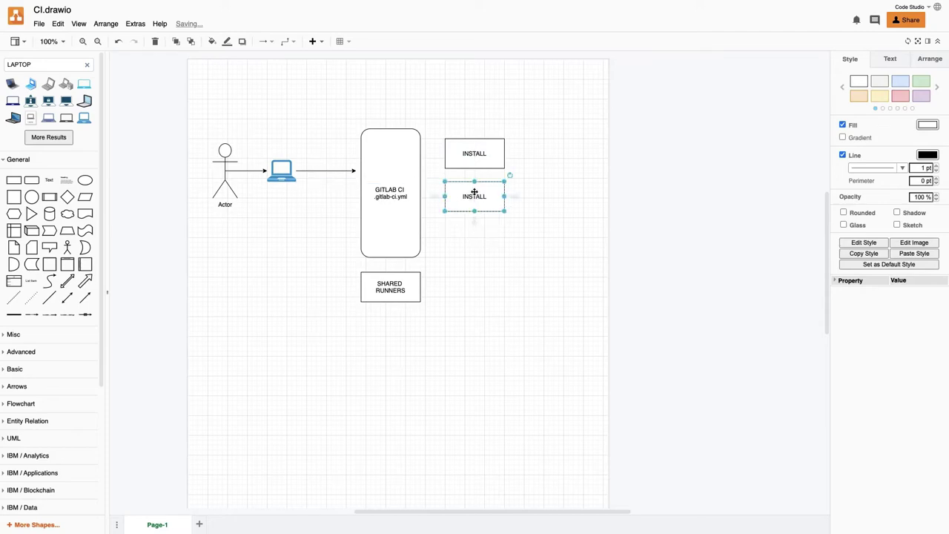
pyautogui.doubleClick(471, 196)
pyautogui.write('LIST')
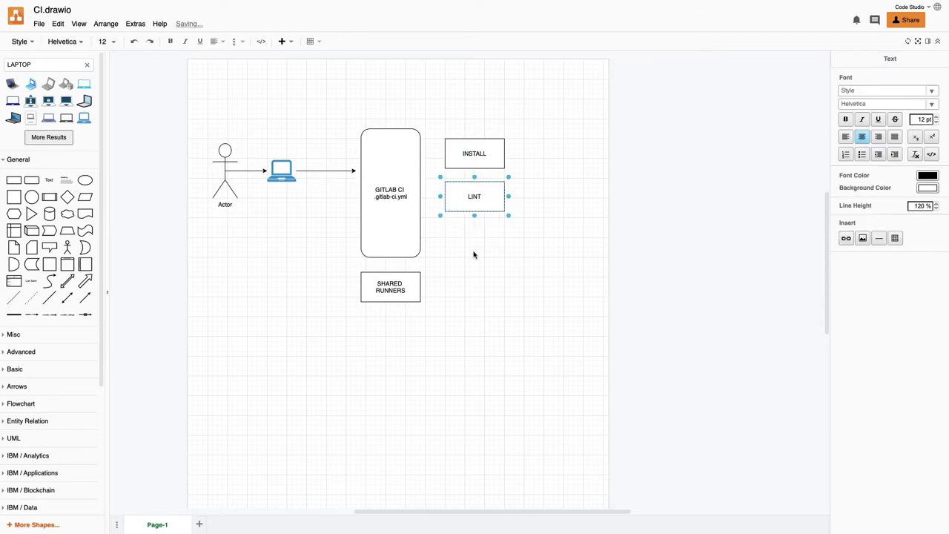
pyautogui.click(474, 255)
pyautogui.click(474, 197)
pyautogui.moveTo(474, 196); pyautogui.dragTo(470, 236)
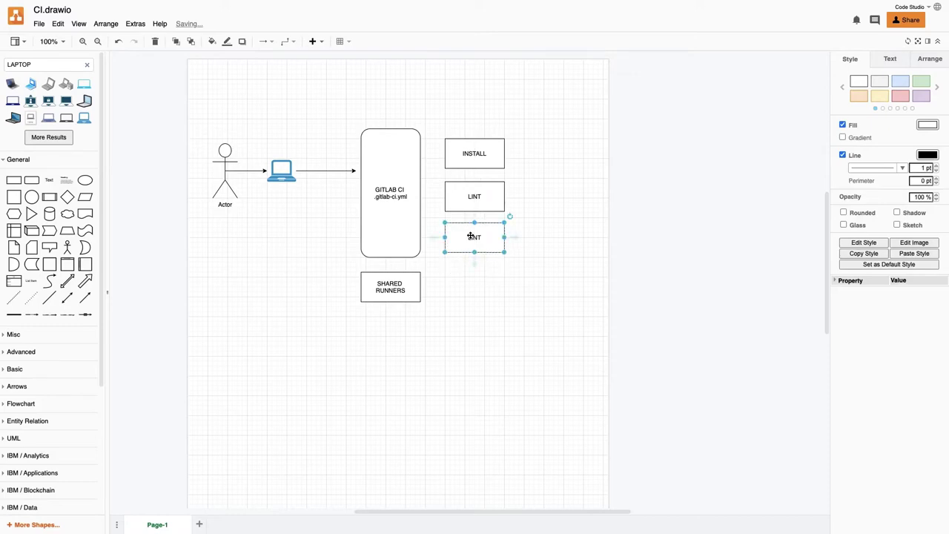
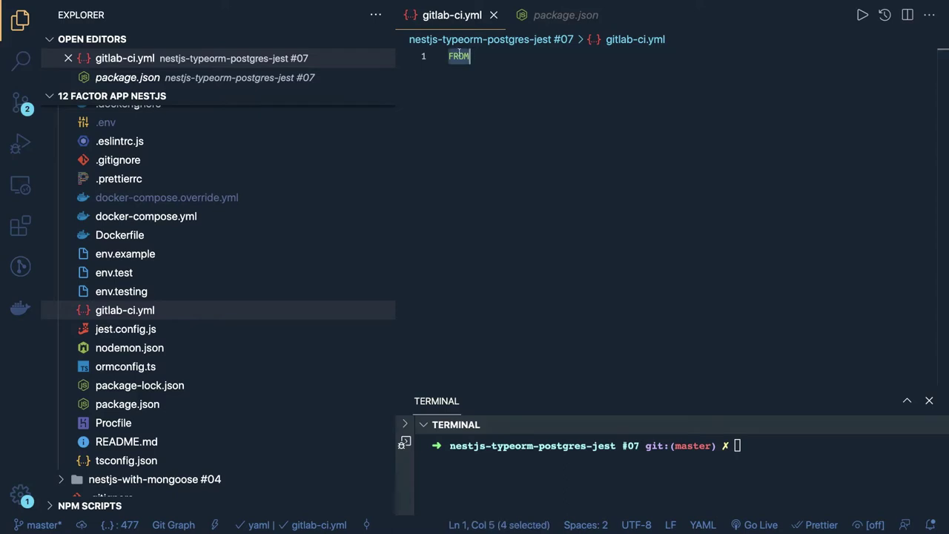
# In gitlab-ci.yml in VS Code, replace FROM with "image node:12-buster-slim" and add "services" on the second line.
pyautogui.write('image')
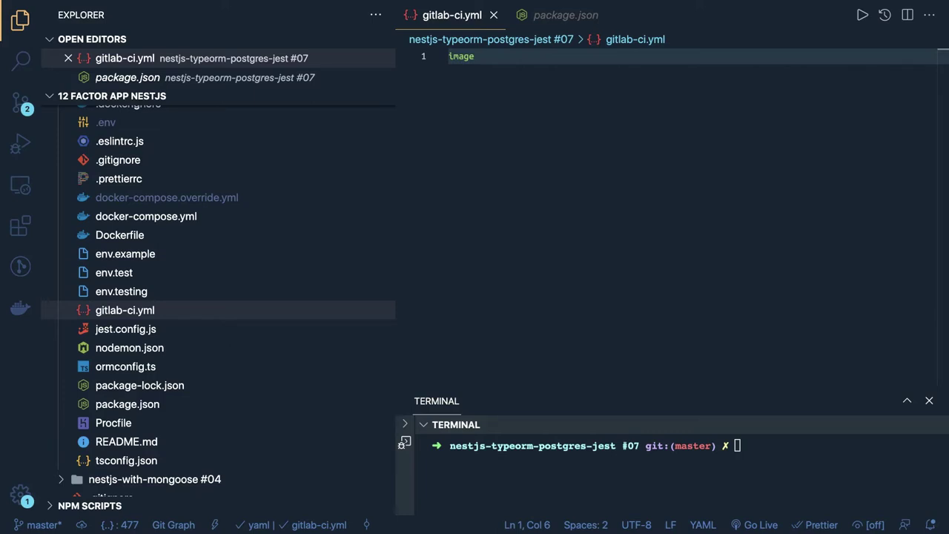
pyautogui.write('node:12-buster-slim')
pyautogui.press('Return')
pyautogui.press('Return')
pyautogui.press('Return')
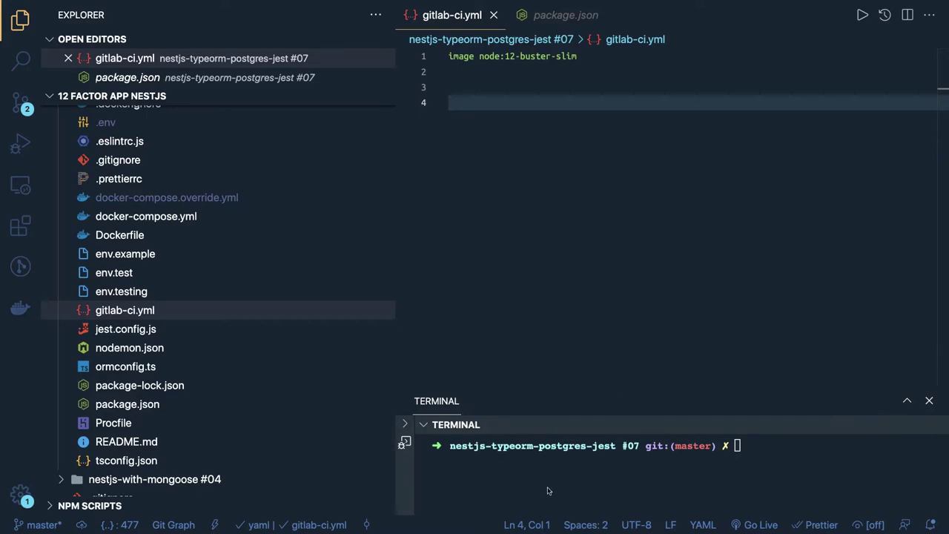
pyautogui.click(476, 77)
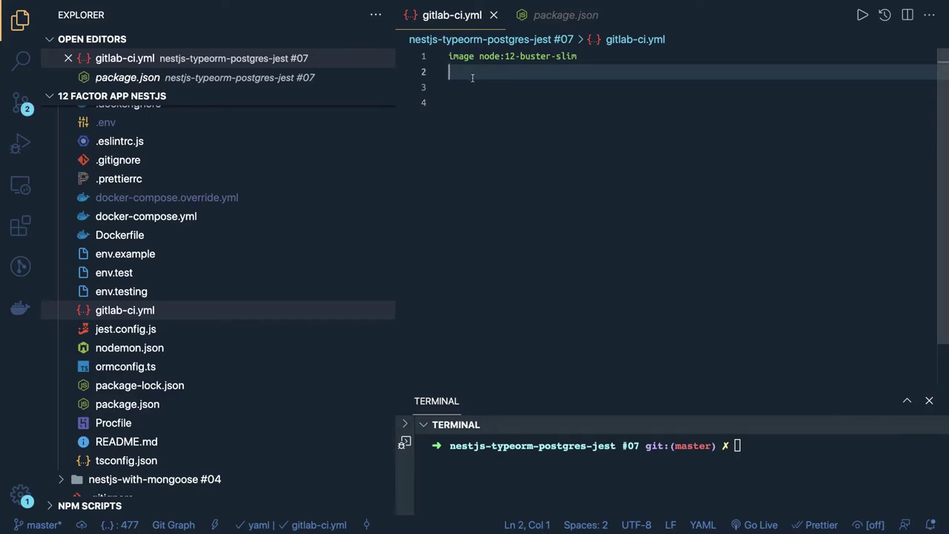
pyautogui.write('services')
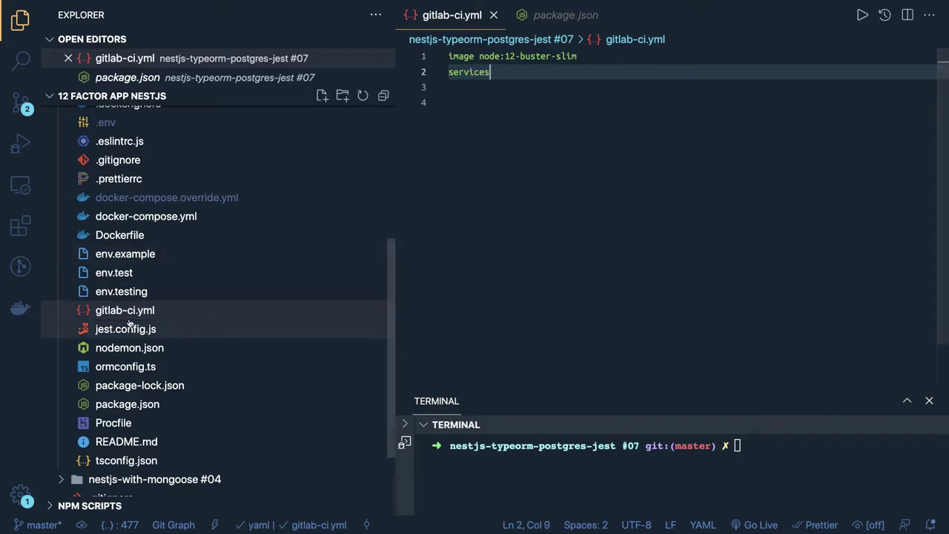
# Rename the file gitlab-ci.yml to .gitlab-ci.yml.
pyautogui.rightClick(118, 312)
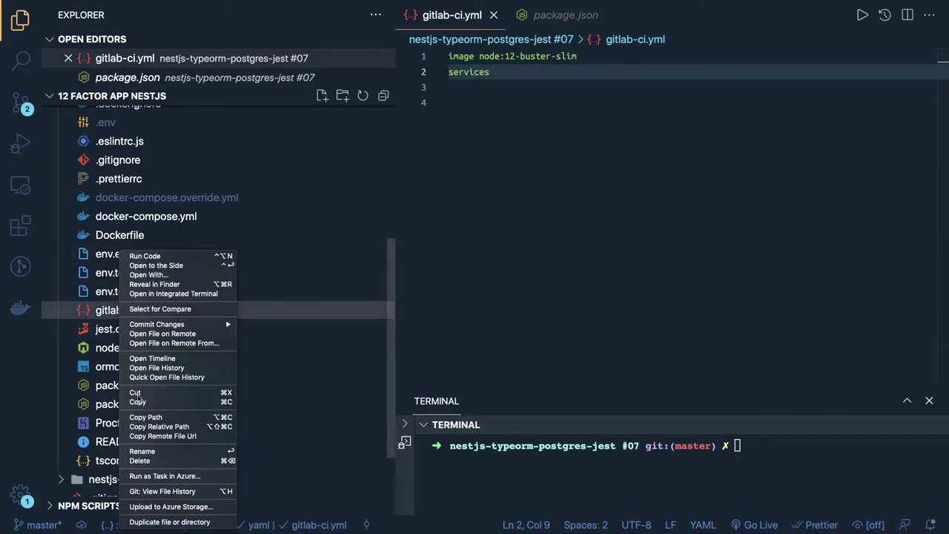
pyautogui.click(143, 453)
pyautogui.write('.')
pyautogui.press('Return')
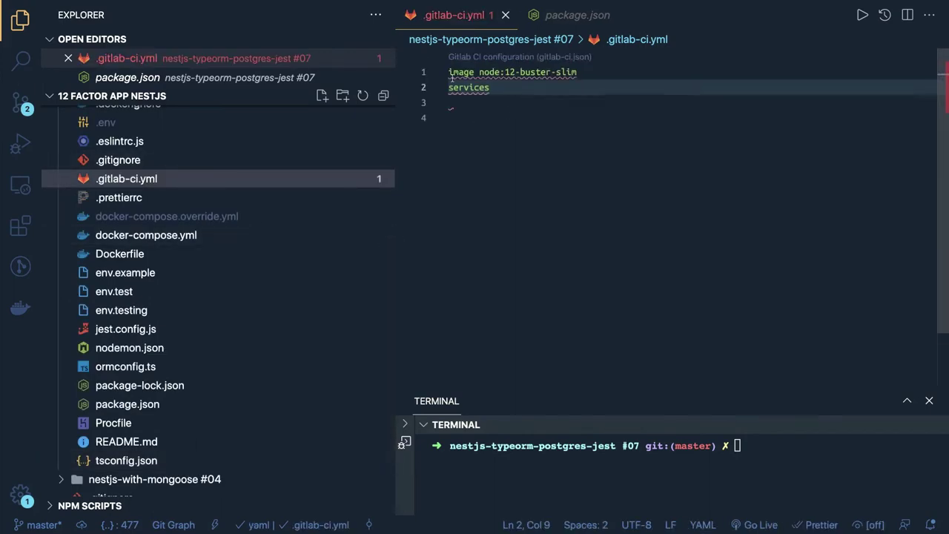
# Insert a blank line between the image and services lines of .gitlab-ci.yml.
pyautogui.click(452, 79)
pyautogui.press('Down')
pyautogui.press('Left')
pyautogui.press('Return')
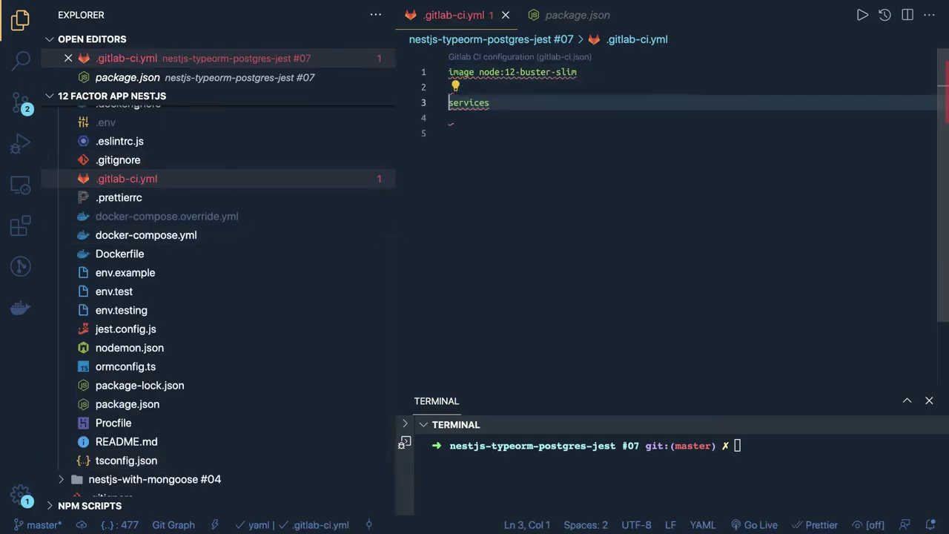
# Add the list entry "- postgres:12.2-alpine" under services and save the file.
pyautogui.press('End')
pyautogui.press('Return')
pyautogui.write('-')
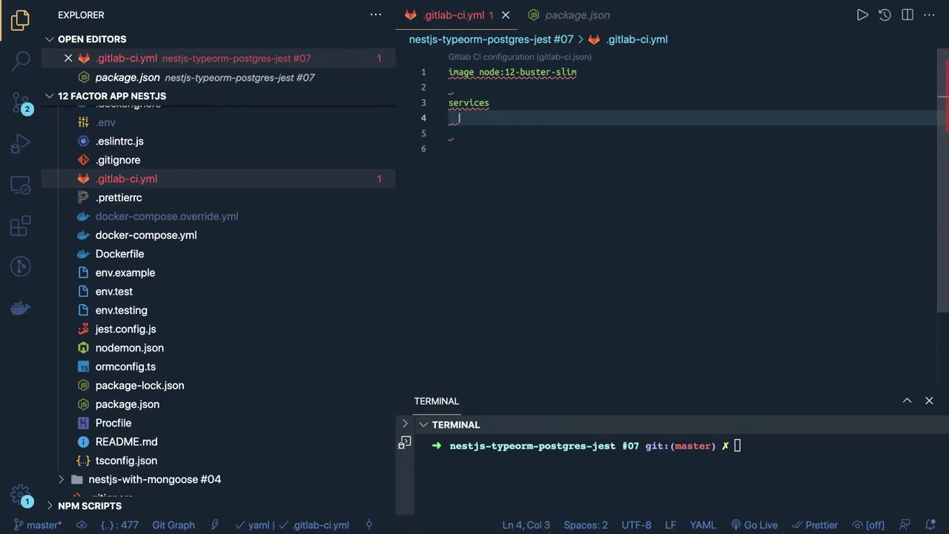
pyautogui.write(' - postgres:')
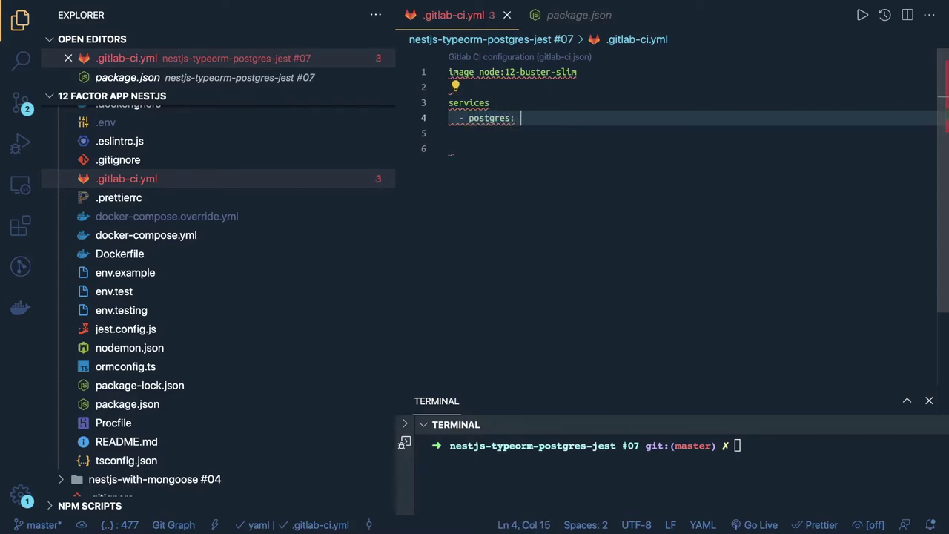
pyautogui.press('BackSpace')
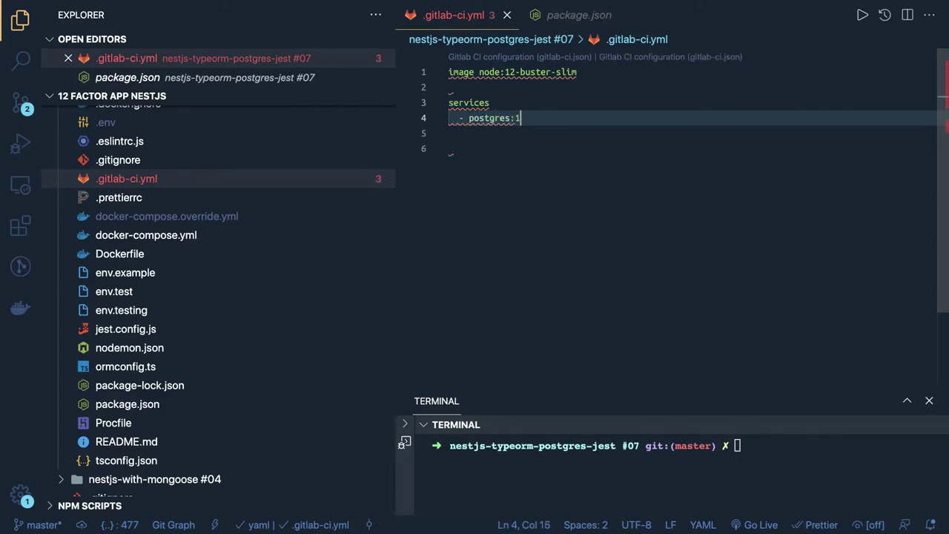
pyautogui.write('12.2')
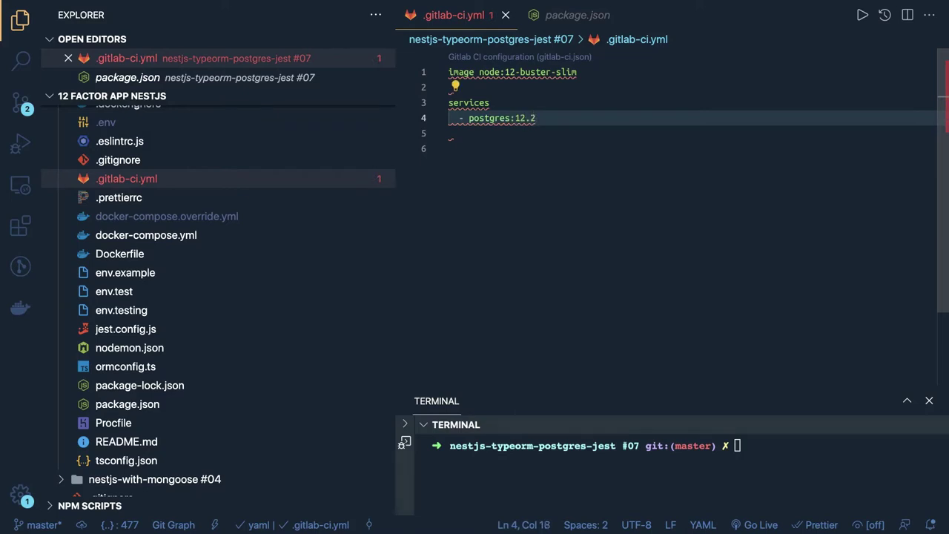
pyautogui.write('-alpine')
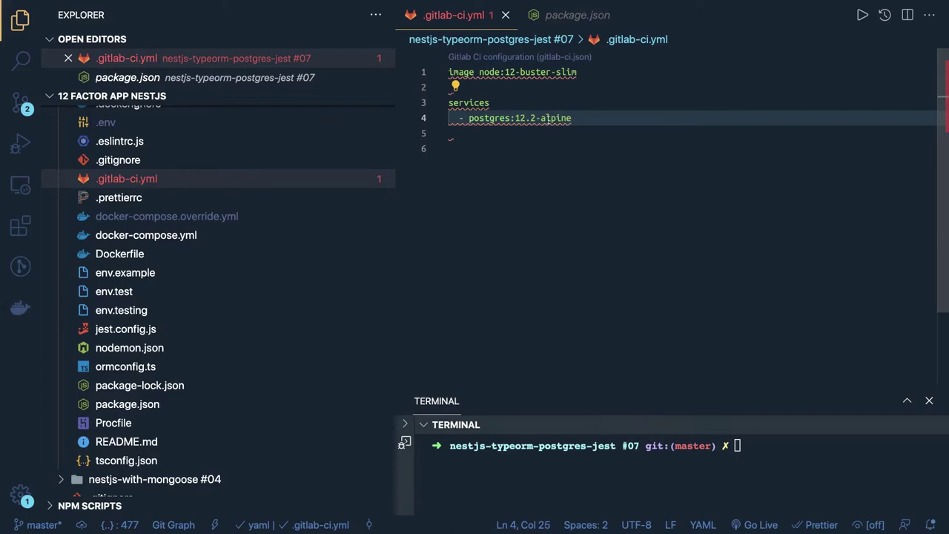
pyautogui.click(539, 141)
pyautogui.hotkey('ctrl', 's')
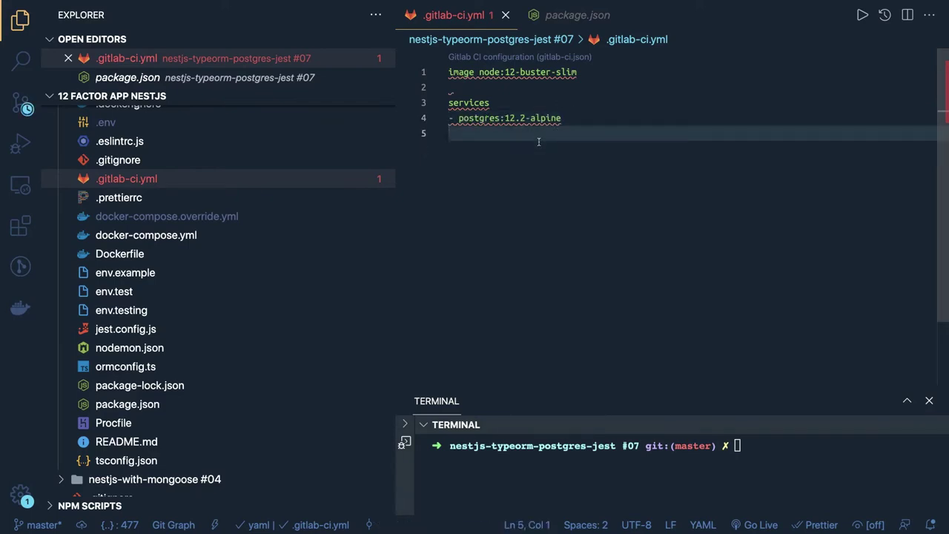
# Add the missing colon after the image key on the first line.
pyautogui.click(475, 72)
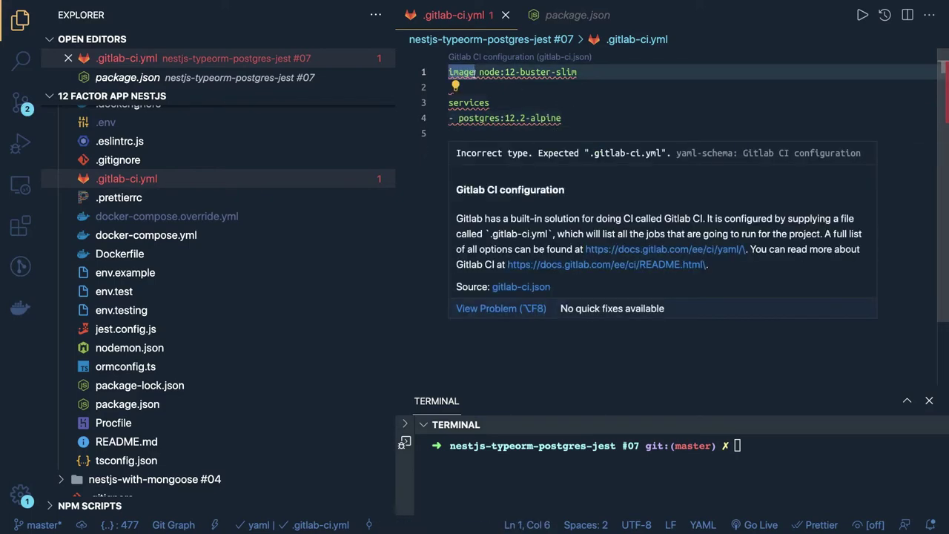
pyautogui.write(':')
pyautogui.click(495, 148)
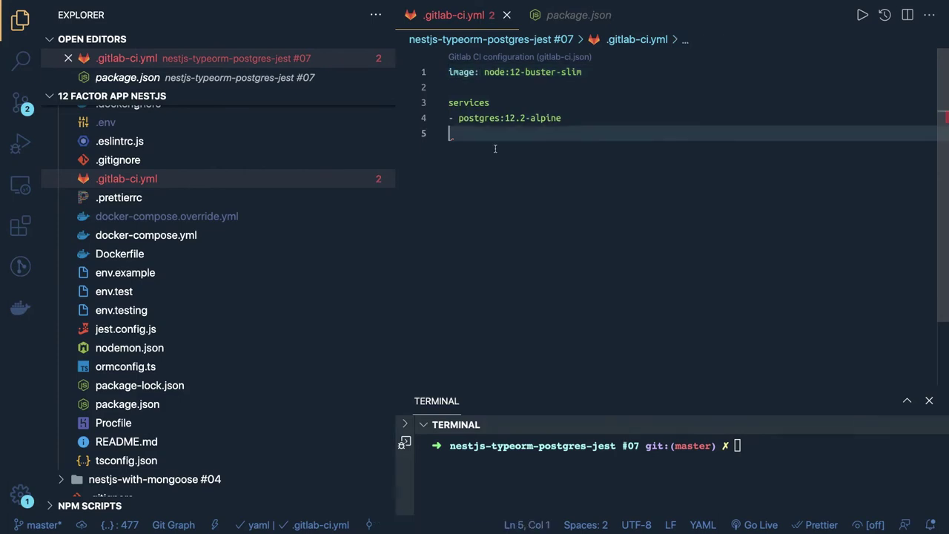
# Indent the postgres list entry by two spaces under services, keeping one space after its dash.
pyautogui.click(459, 118)
pyautogui.press('BackSpace')
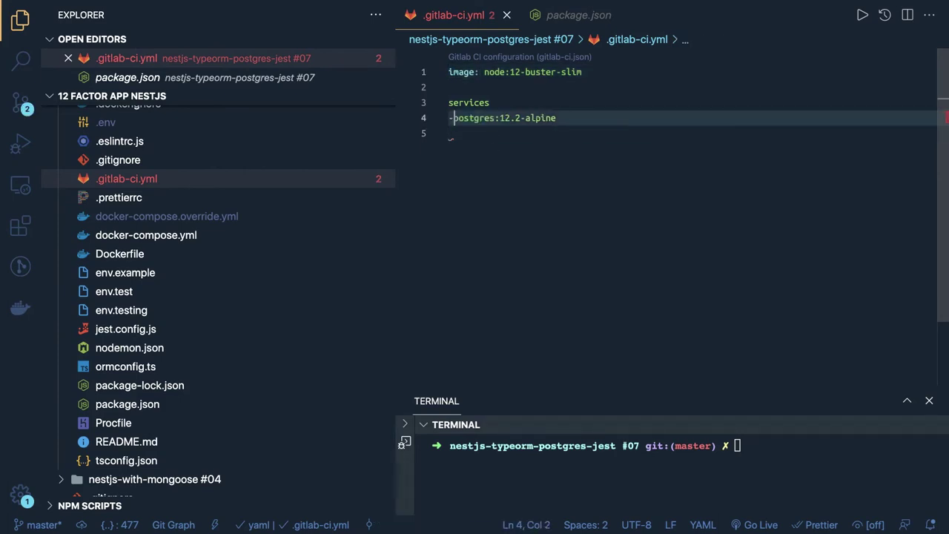
pyautogui.press('super+bracketright')
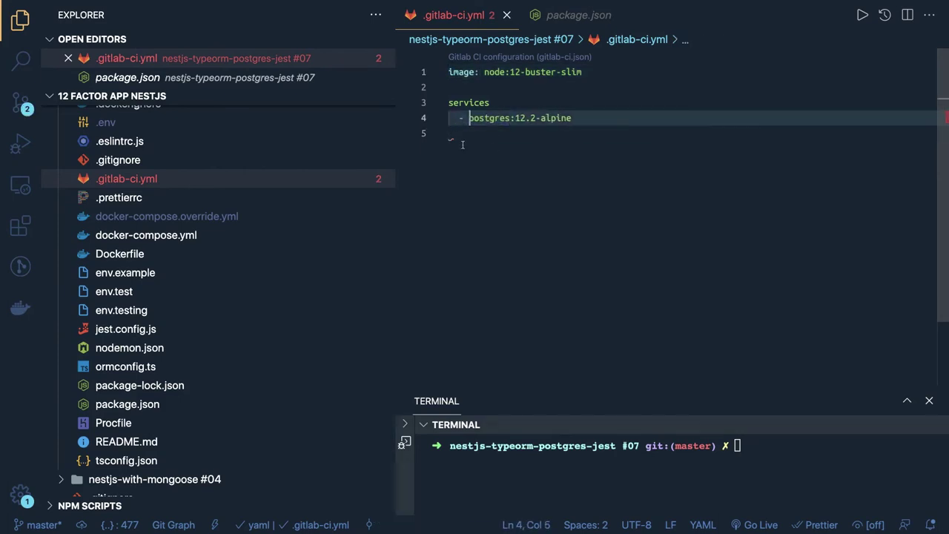
pyautogui.click(466, 141)
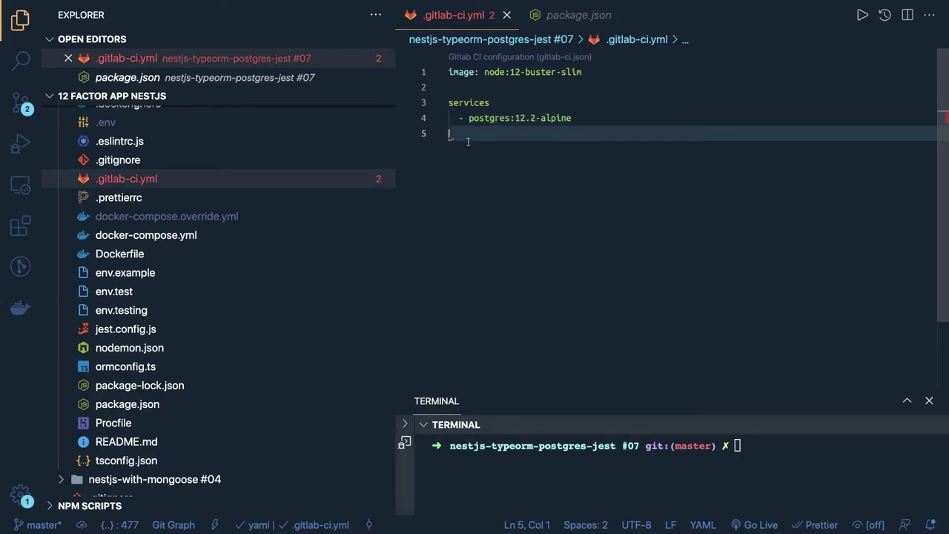
pyautogui.click(458, 119)
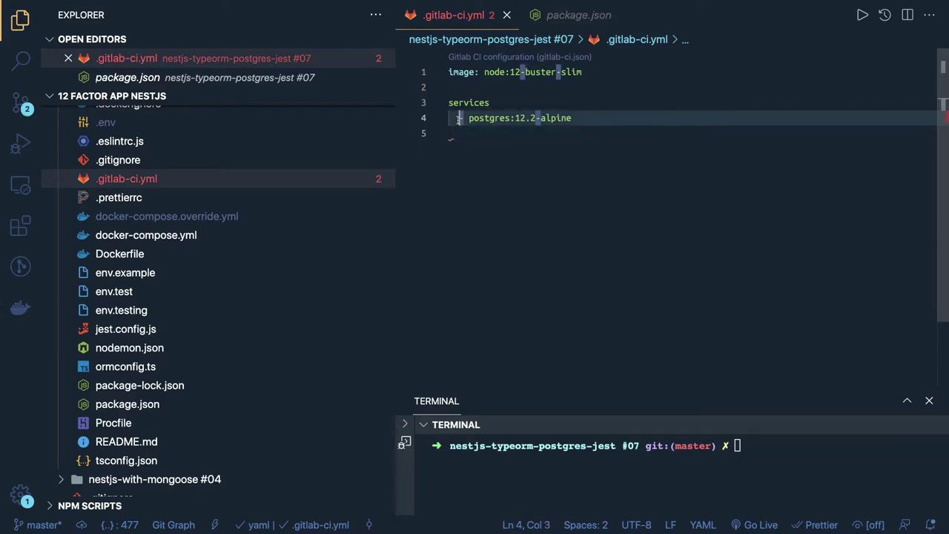
# Add a "variables:" key below the services section, separated by a blank line.
pyautogui.click(456, 133)
pyautogui.press('Return')
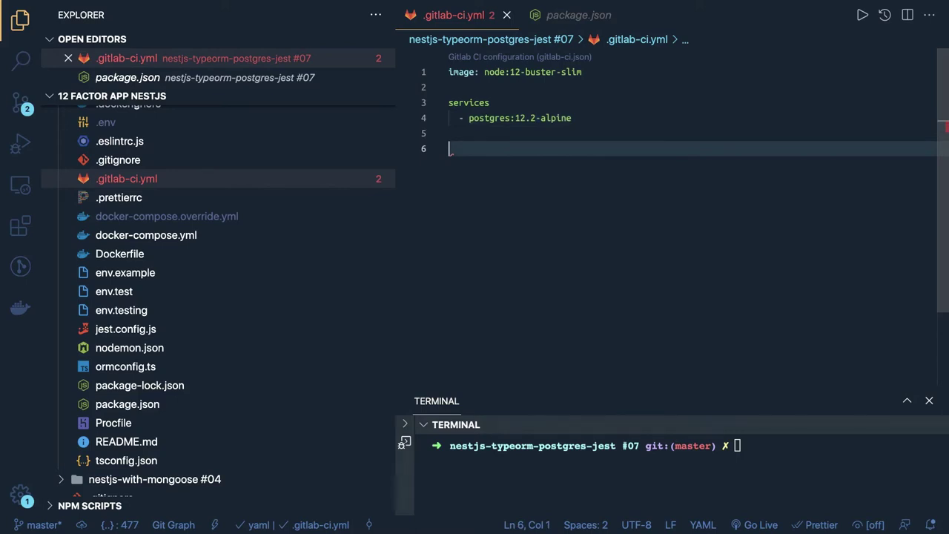
pyautogui.write('variables')
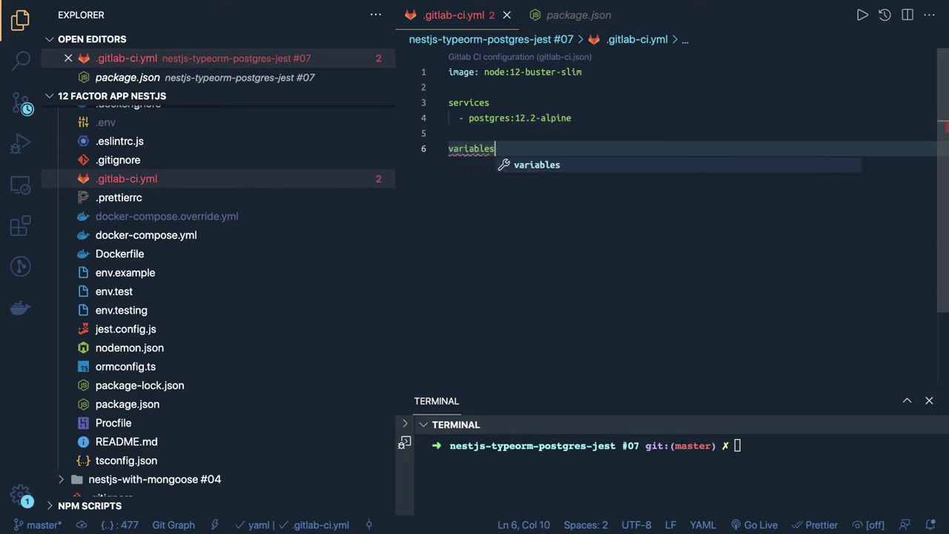
pyautogui.write(':')
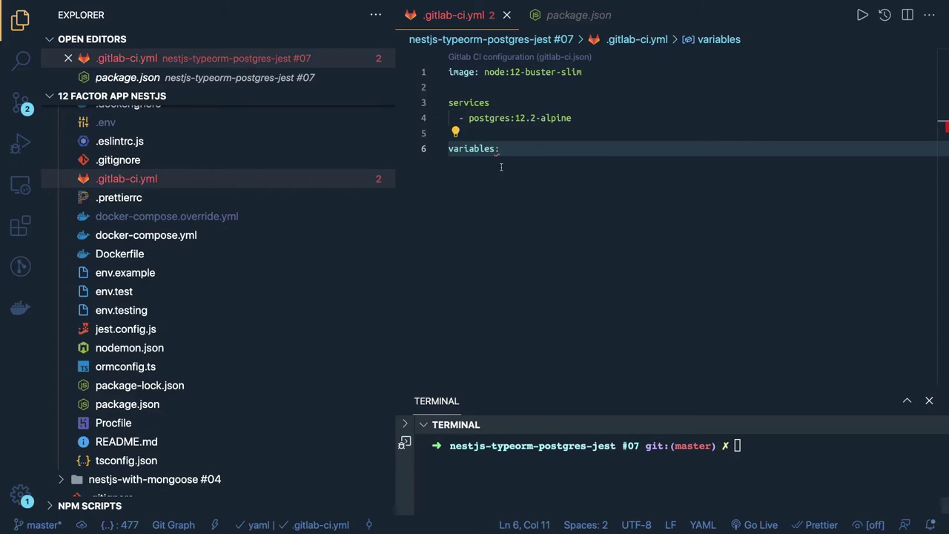
# Paste the Postgres settings under variables: POSTGRES_DB starter-api-testing, POSTGRES_USER api, the POSTGRES_PASSWORD value and POSTGRES_HOST_AUTH_METHOD trust.
pyautogui.press('Return')
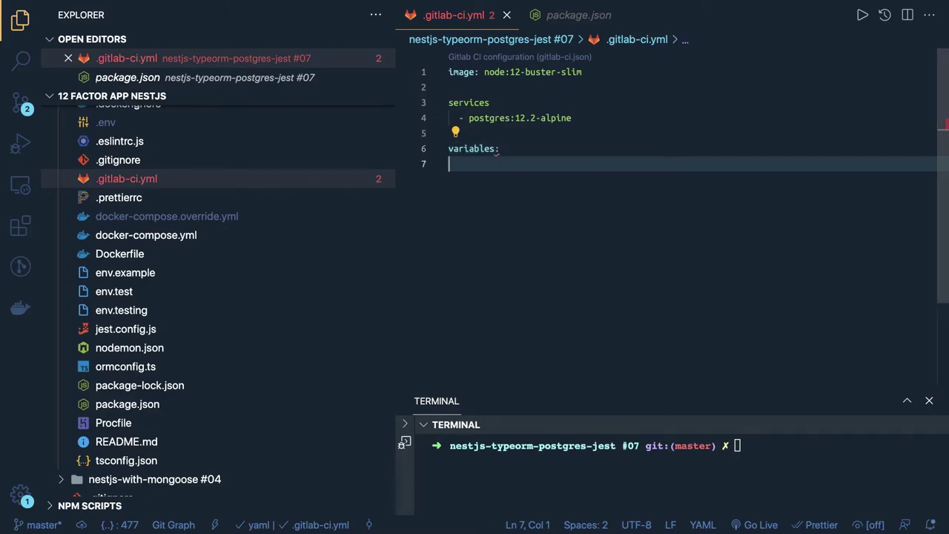
pyautogui.press('Tab')
pyautogui.press('super+v')
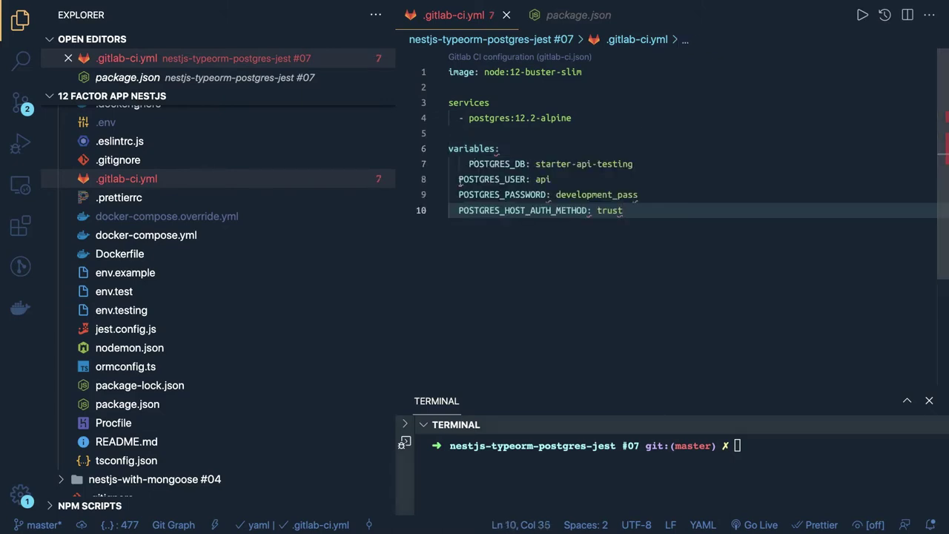
# Indent the POSTGRES_USER, POSTGRES_PASSWORD and POSTGRES_HOST_AUTH_METHOD lines to four spaces so they align with POSTGRES_DB.
pyautogui.click(459, 180)
pyautogui.press('Tab')
pyautogui.click(461, 194)
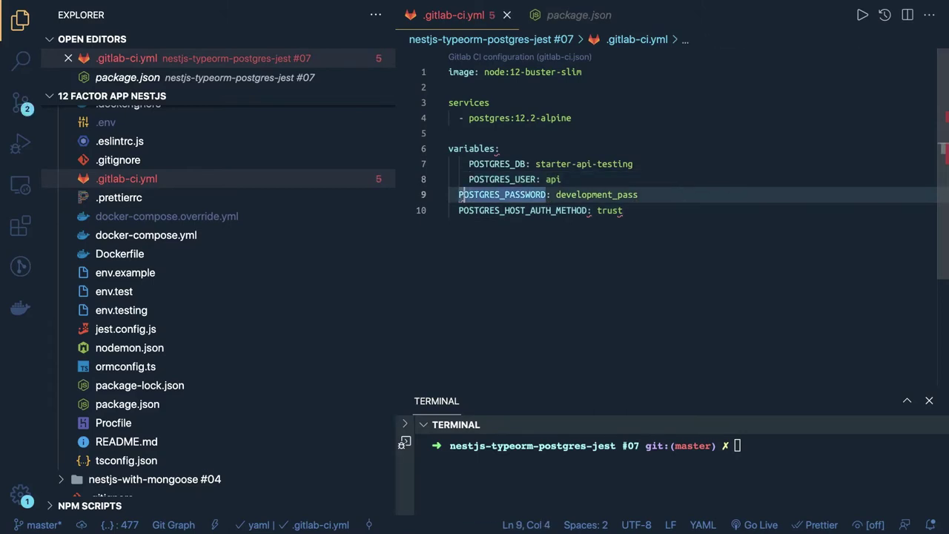
pyautogui.press('Tab')
pyautogui.click(459, 210)
pyautogui.press('Tab')
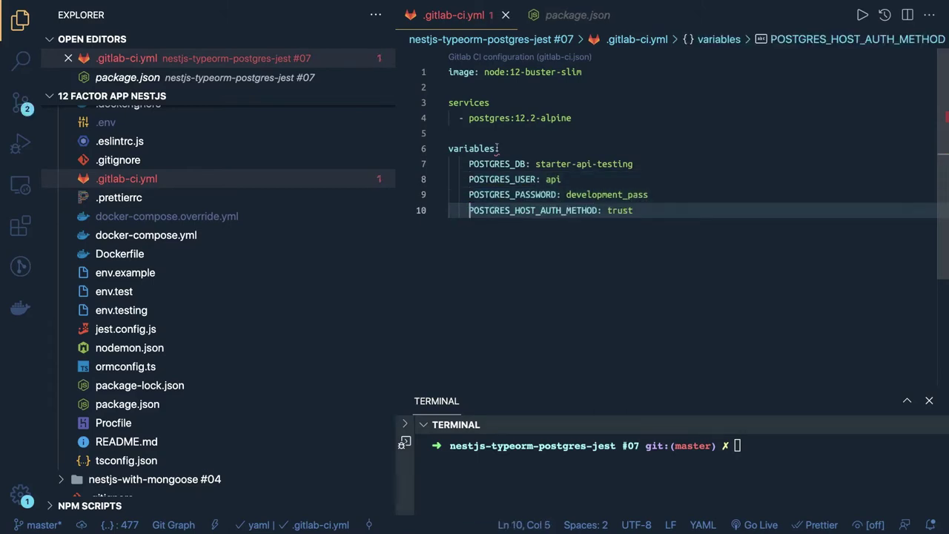
pyautogui.click(508, 150)
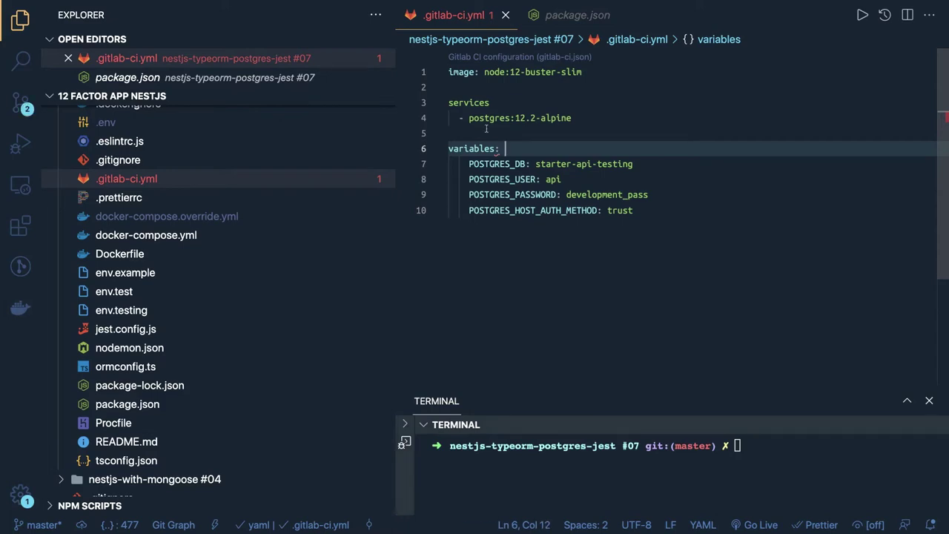
pyautogui.click(487, 133)
pyautogui.moveTo(469, 146)
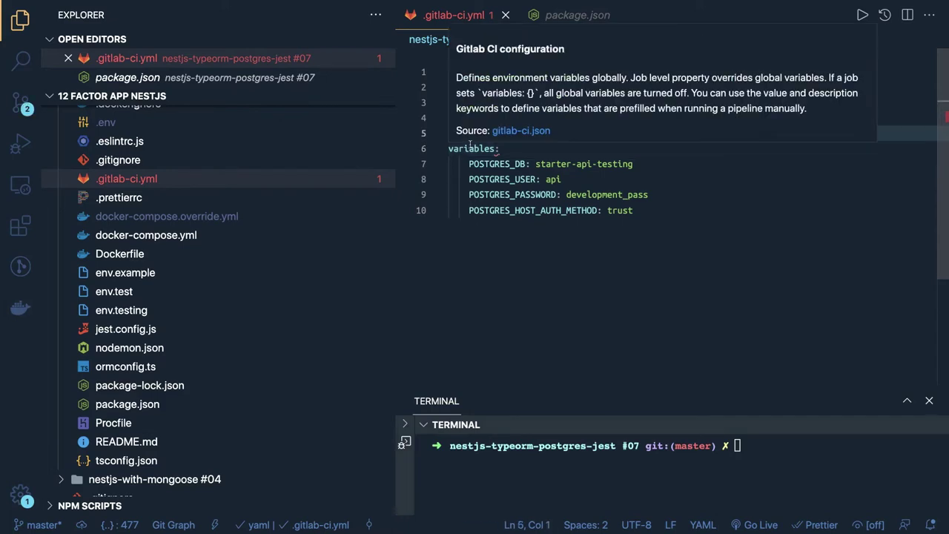
pyautogui.click(501, 150)
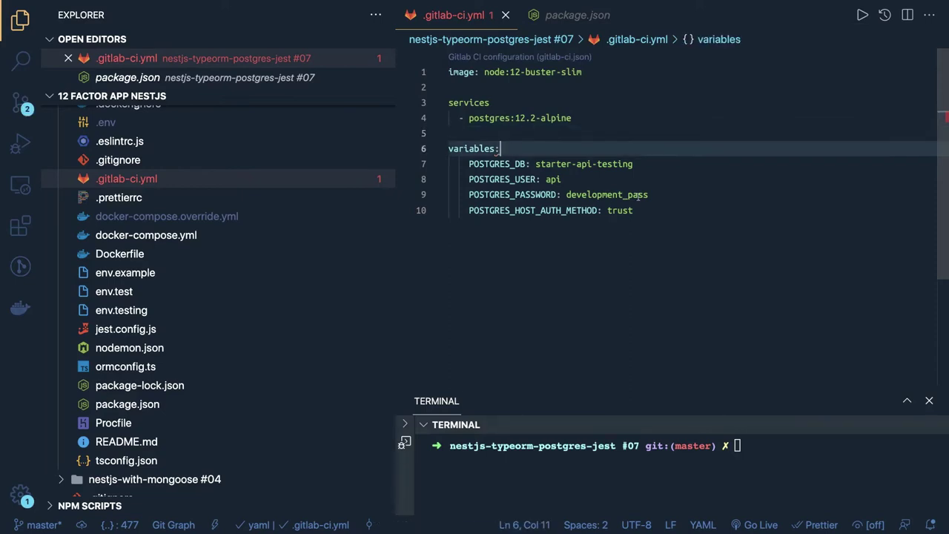
# Add a "stages:" key below the variables section, separated by a blank line, with "- dev" as its first list entry.
pyautogui.click(661, 212)
pyautogui.press('Return')
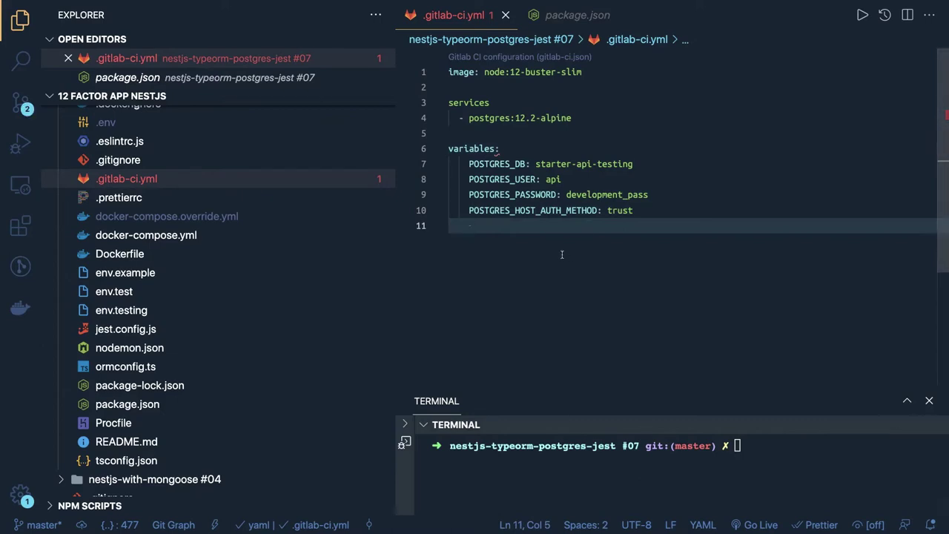
pyautogui.press('Return')
pyautogui.press('BackSpace')
pyautogui.press('BackSpace')
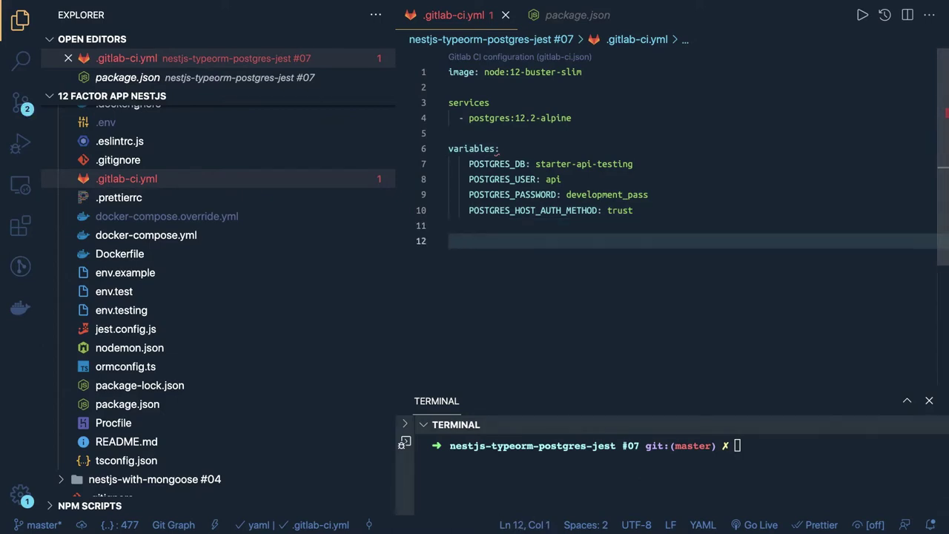
pyautogui.write('stages')
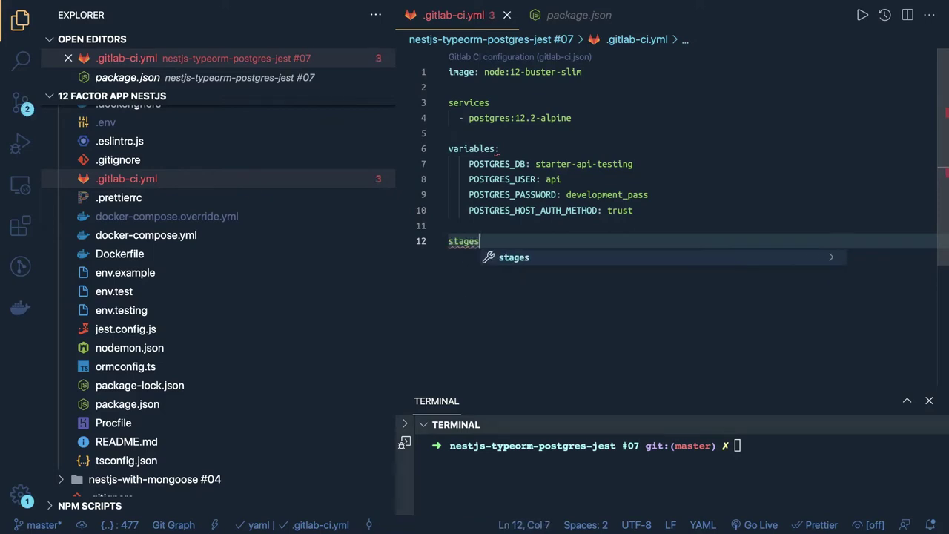
pyautogui.press('Return')
pyautogui.press('Return')
pyautogui.write('- ')
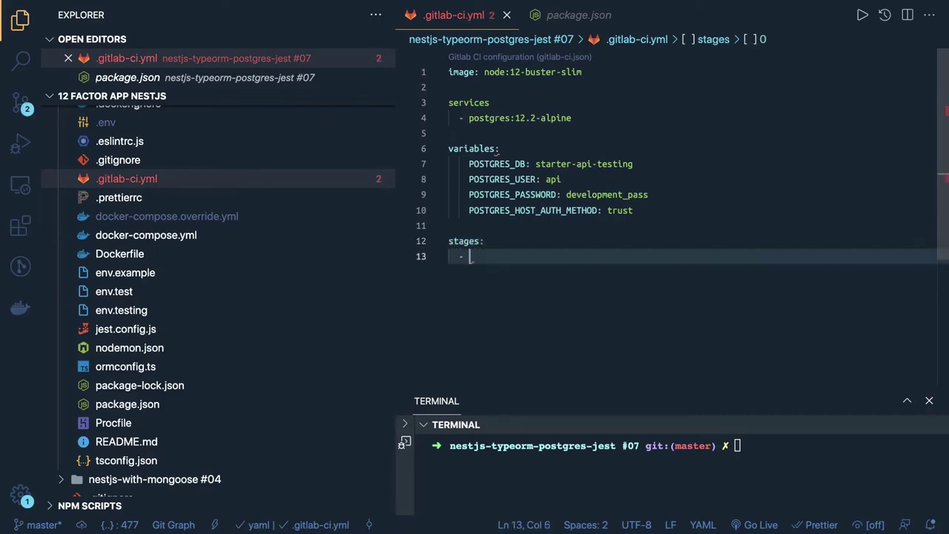
pyautogui.write('dev')
pyautogui.press('Return')
pyautogui.write('- ')
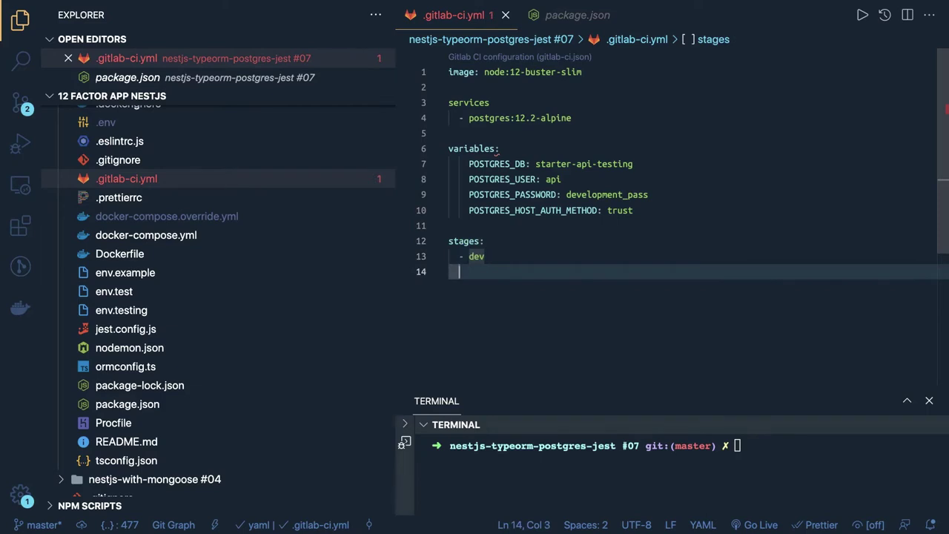
pyautogui.write('master')
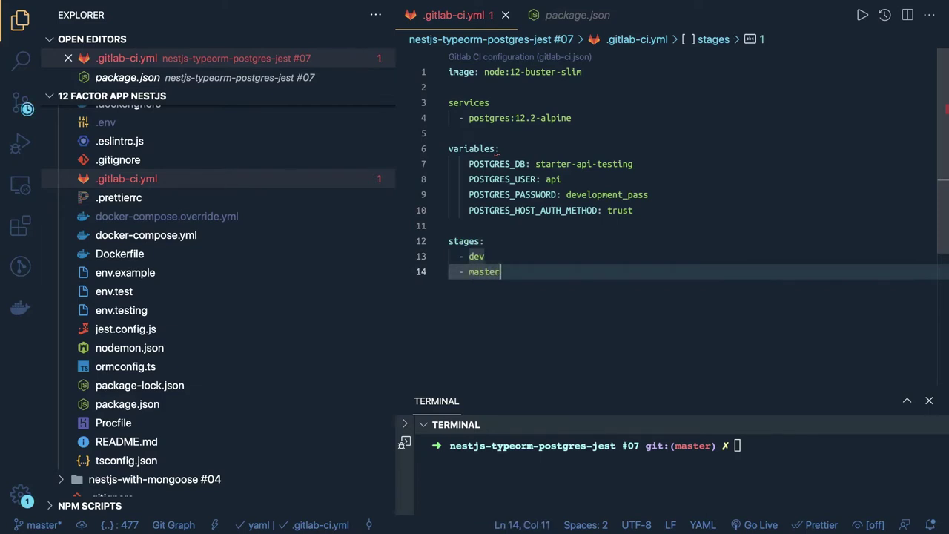
pyautogui.press('BackSpace')
pyautogui.press('BackSpace')
pyautogui.press('BackSpace')
pyautogui.press('BackSpace')
pyautogui.press('BackSpace')
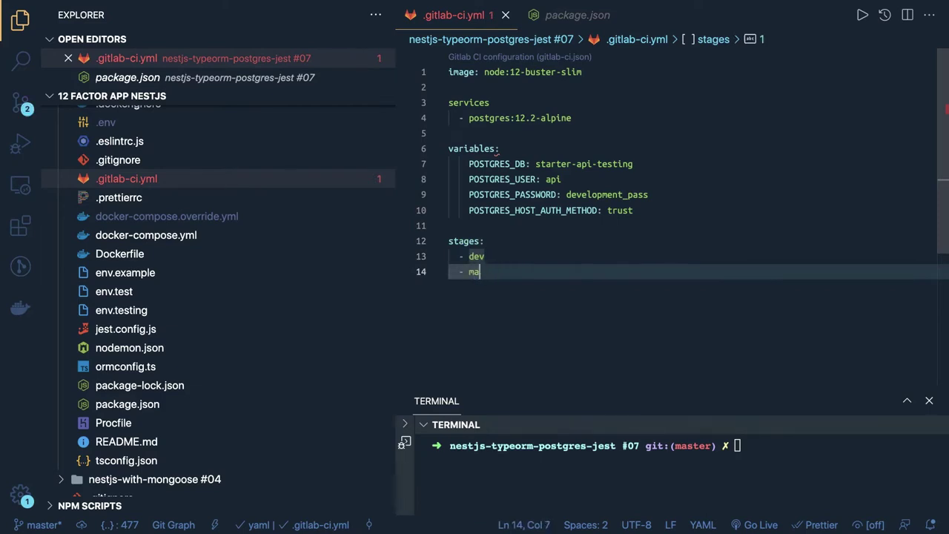
pyautogui.click(477, 255)
pyautogui.click(470, 271)
pyautogui.press('Delete')
# Complete the stages list with the entries "- production" and "- stage", keeping one space after each dash.
pyautogui.write('production')
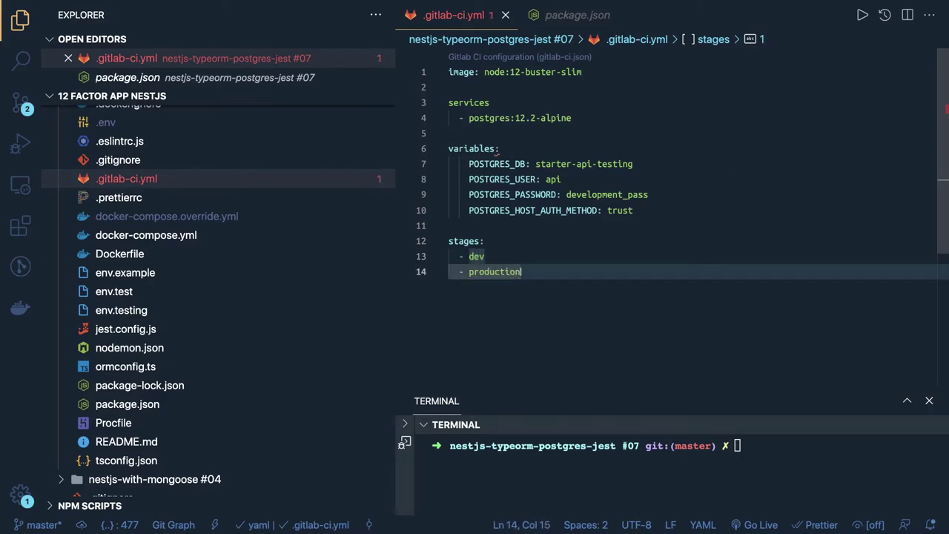
pyautogui.press('Return')
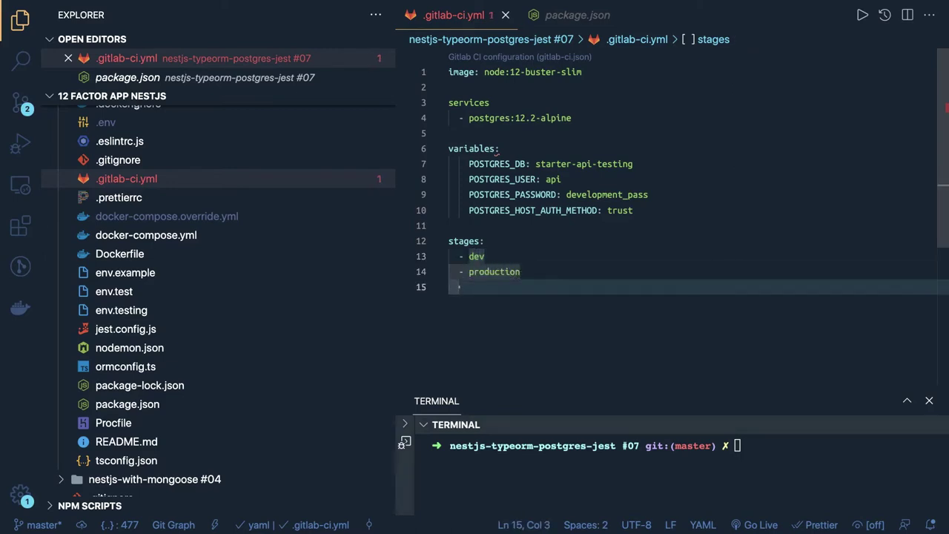
pyautogui.write('-stage')
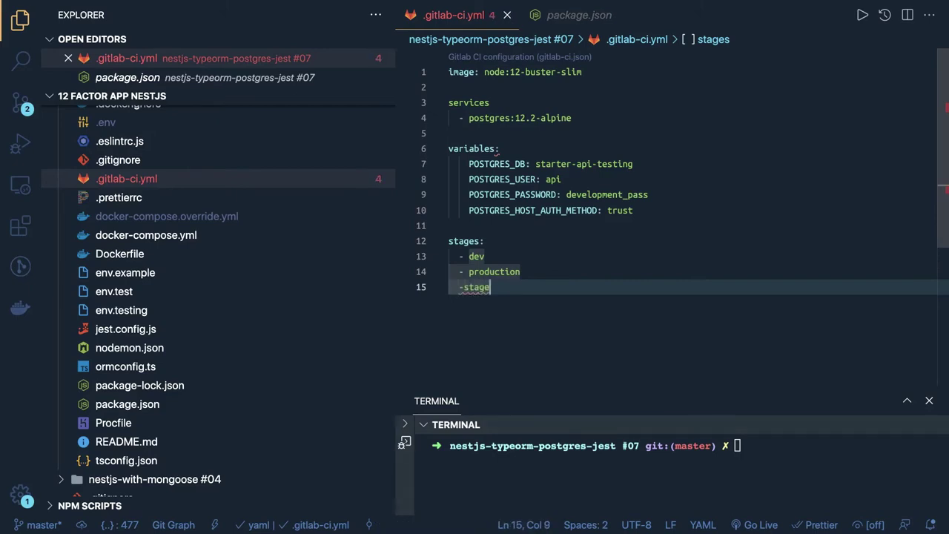
pyautogui.click(466, 288)
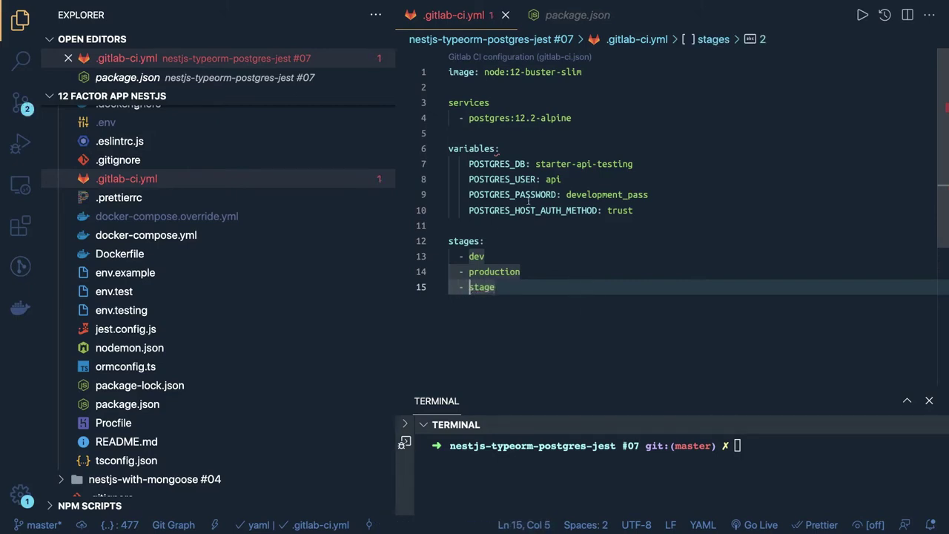
# Add the missing colon after the services key.
pyautogui.click(555, 211)
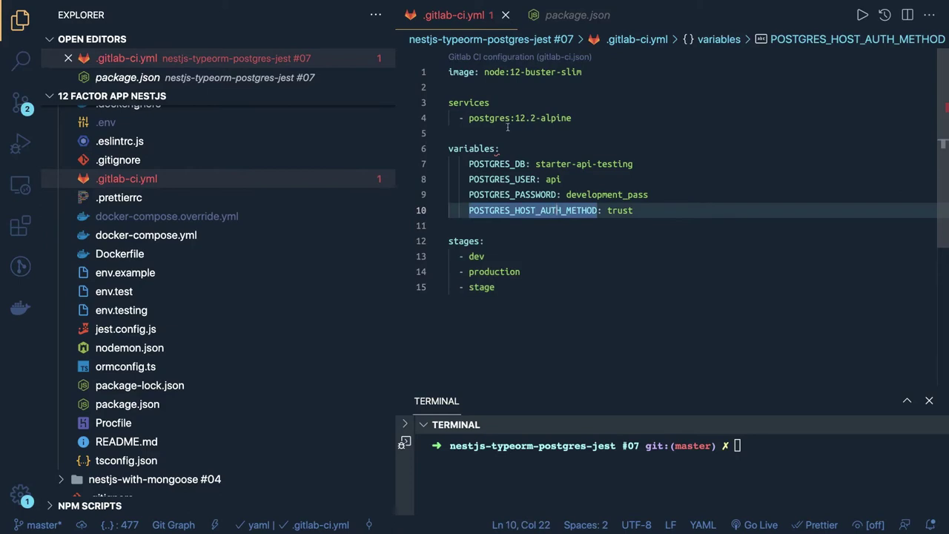
pyautogui.click(499, 103)
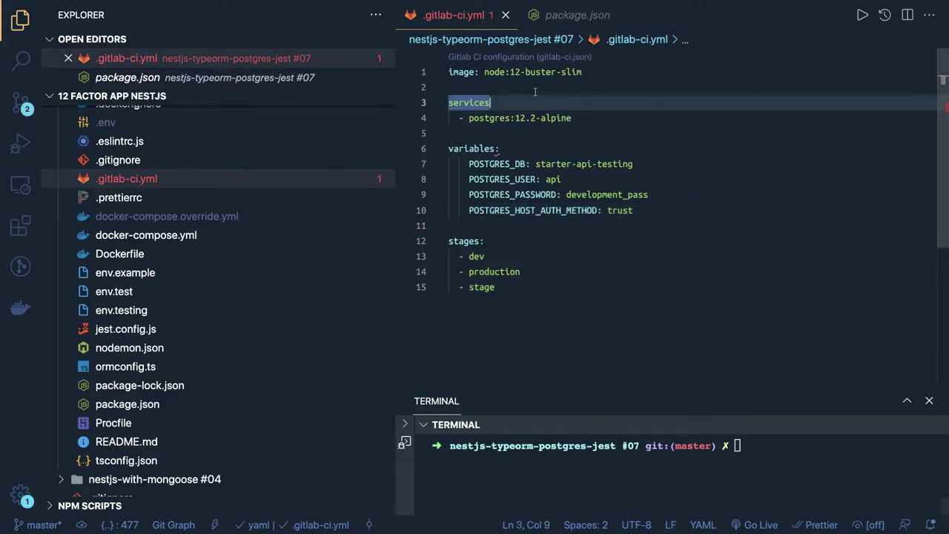
pyautogui.write(':')
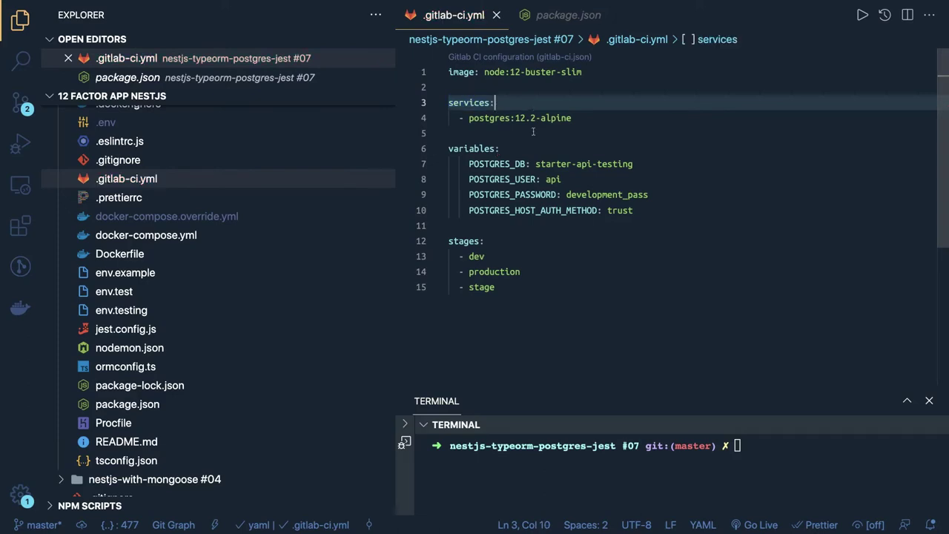
# Add a top-level "dev:" job key below the stages list, separated by a blank line.
pyautogui.click(515, 256)
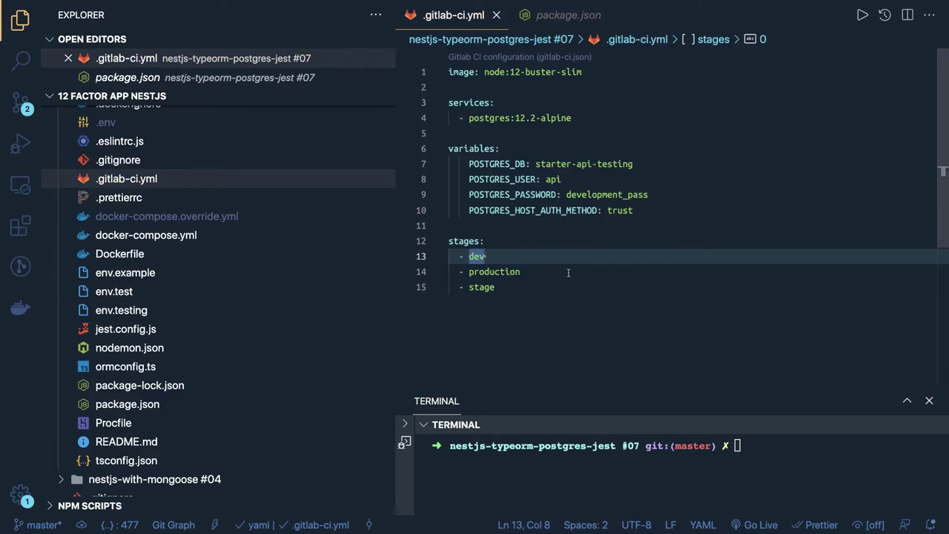
pyautogui.scroll(-2, 499, 250)
pyautogui.click(499, 251)
pyautogui.press('Return')
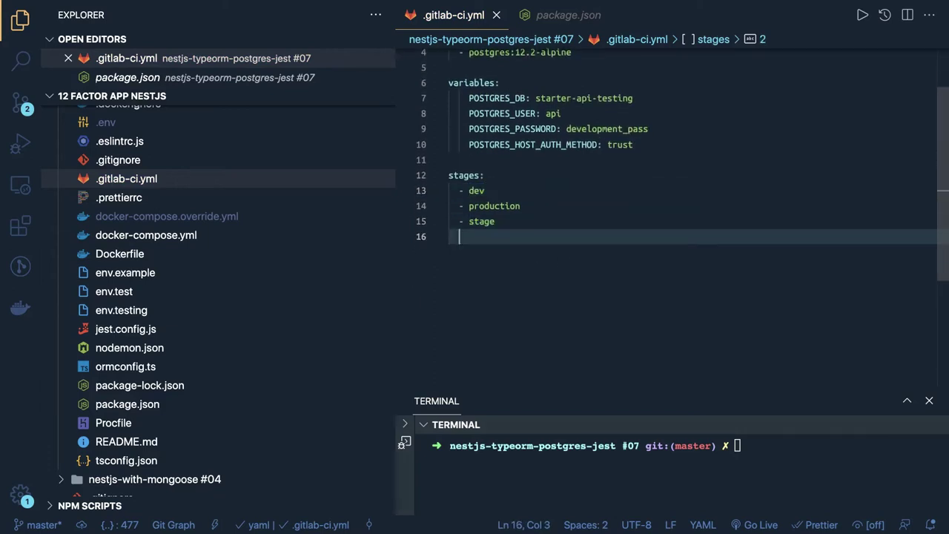
pyautogui.press('Return')
pyautogui.write('d')
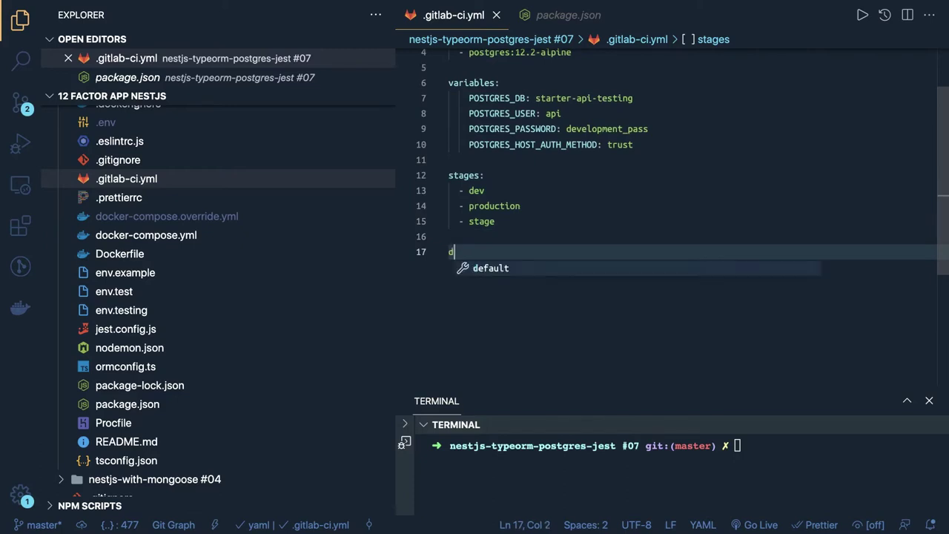
pyautogui.write('ev:')
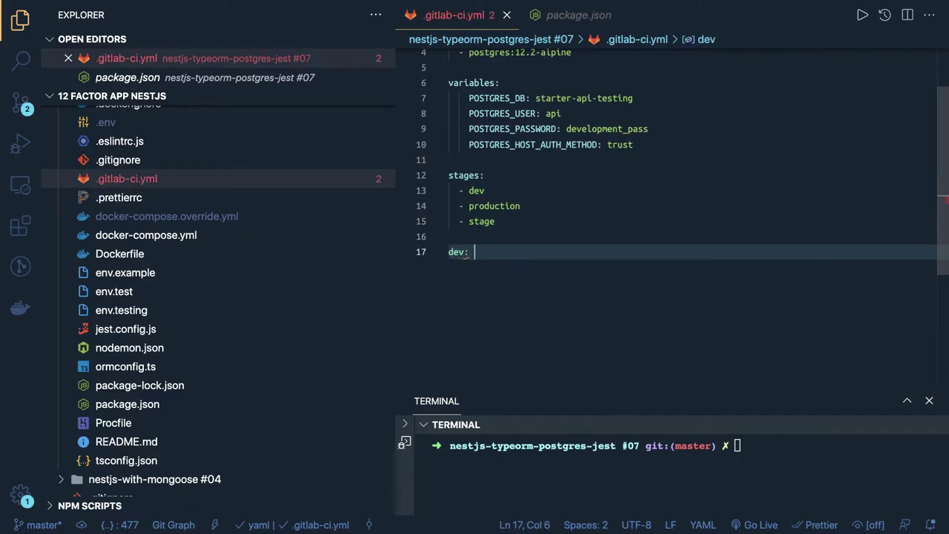
pyautogui.press('Return')
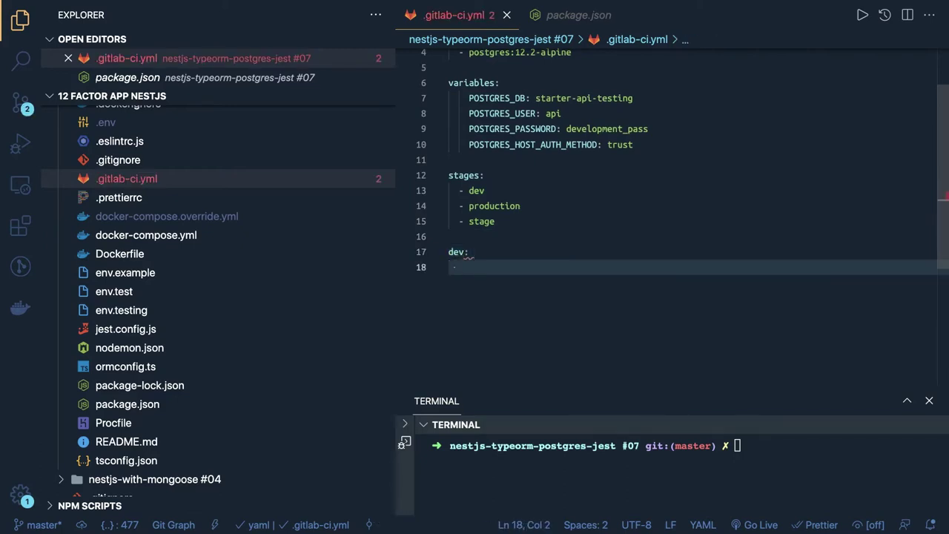
# Define the dev job's properties "type: deploy" and "stage: dev" on separate indented lines.
pyautogui.write('type: deploy')
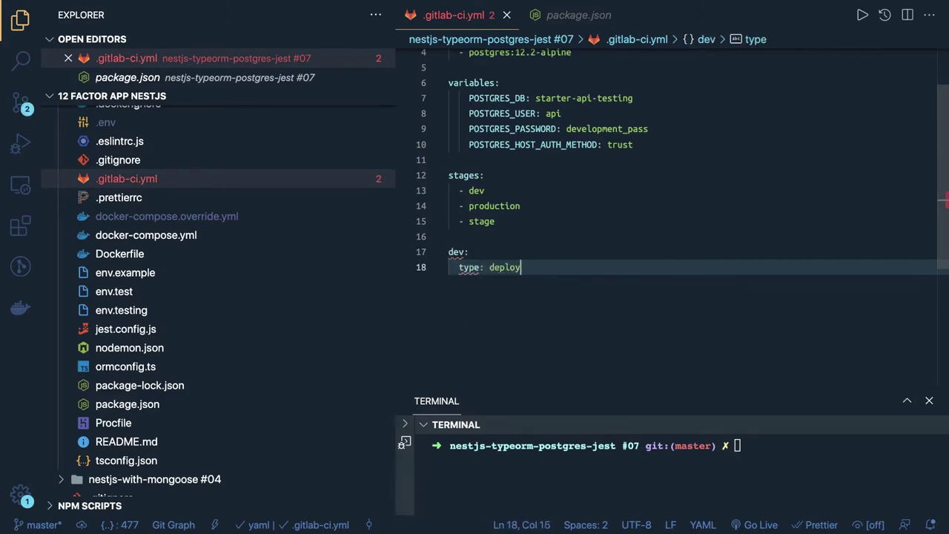
pyautogui.press('Return')
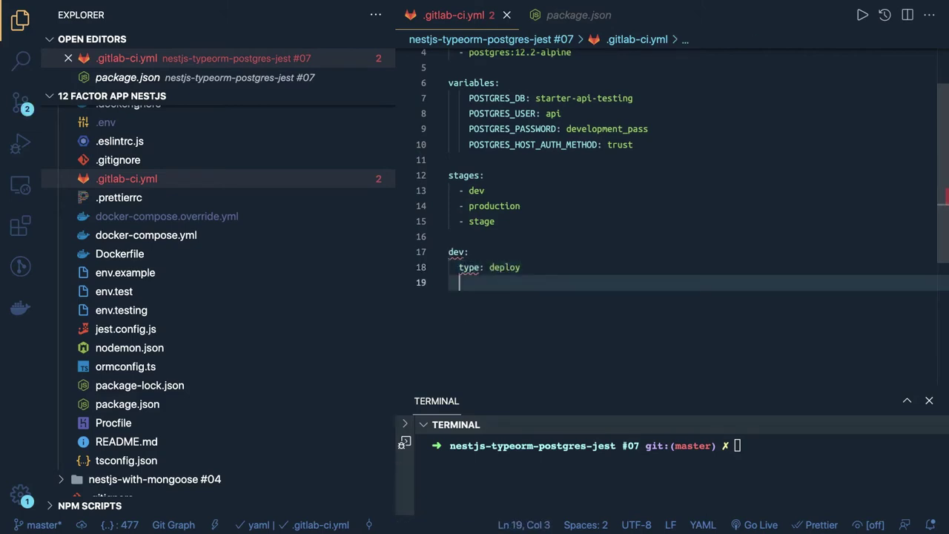
pyautogui.write('stage')
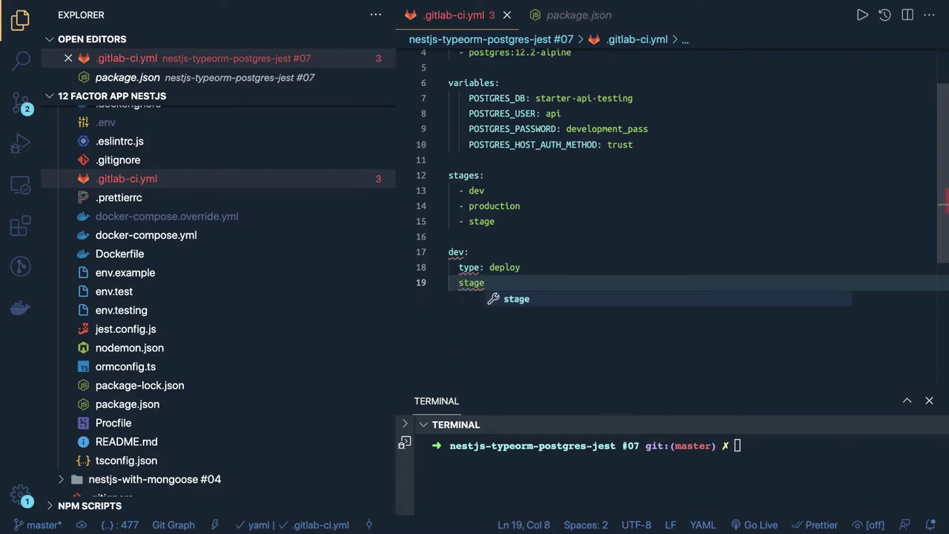
pyautogui.write(': dev')
pyautogui.press('Return')
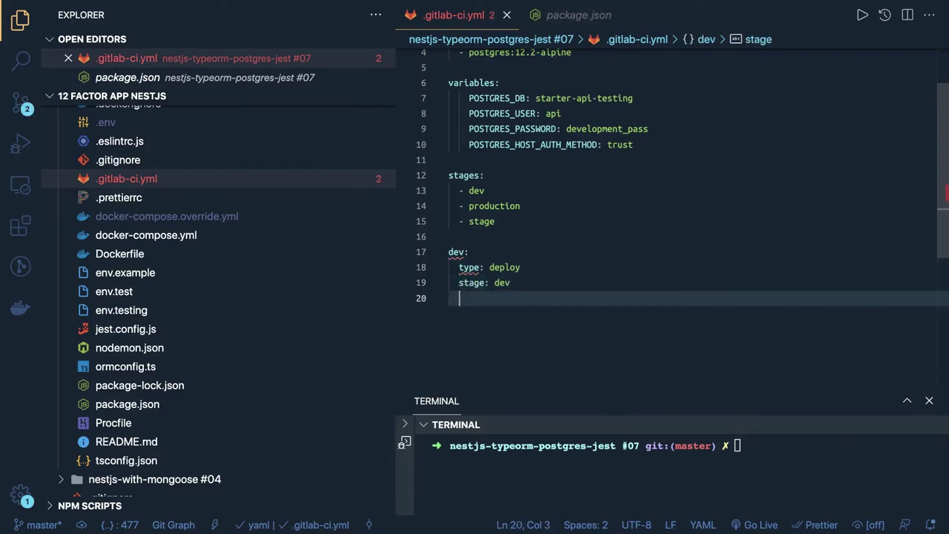
# Add a "script:" key to the dev job with the indented entries "- npm ci" and "- npm run lint".
pyautogui.write('script')
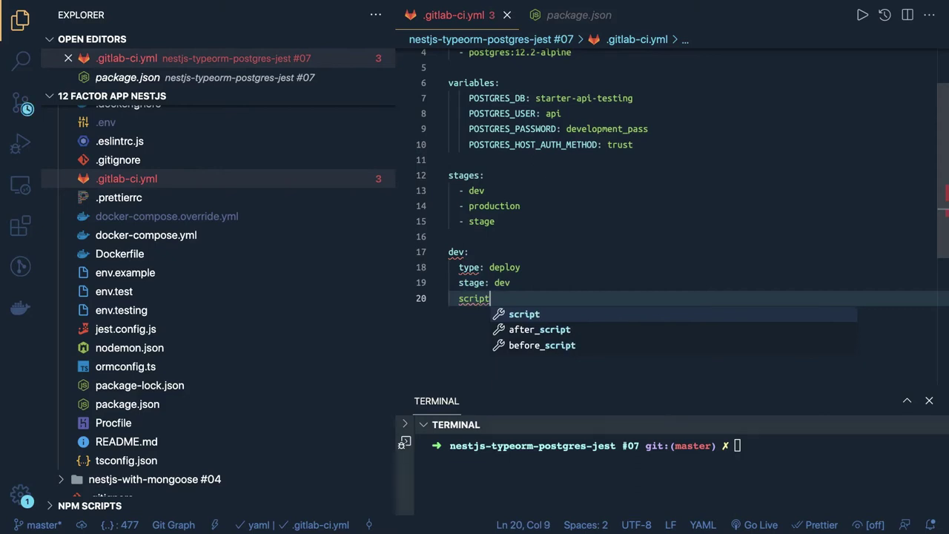
pyautogui.write(':')
pyautogui.press('Return')
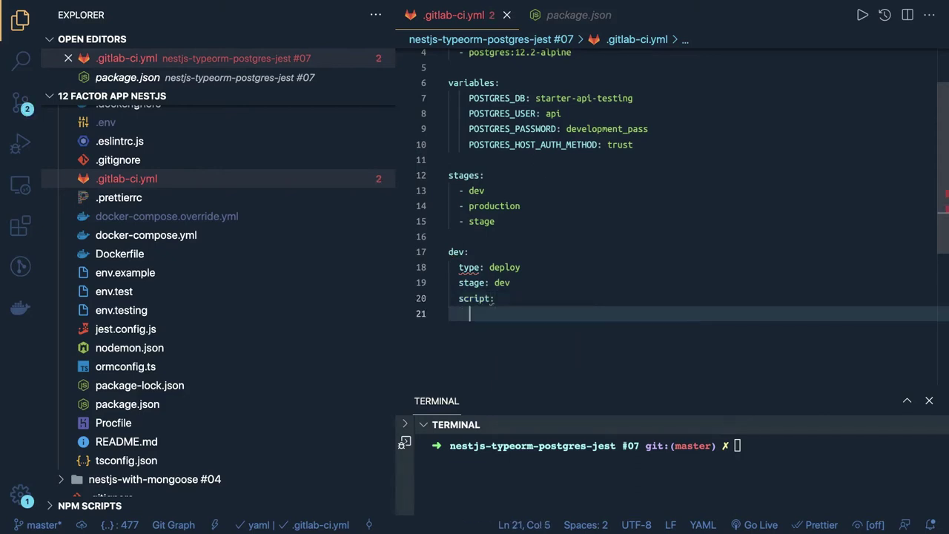
pyautogui.write('- ')
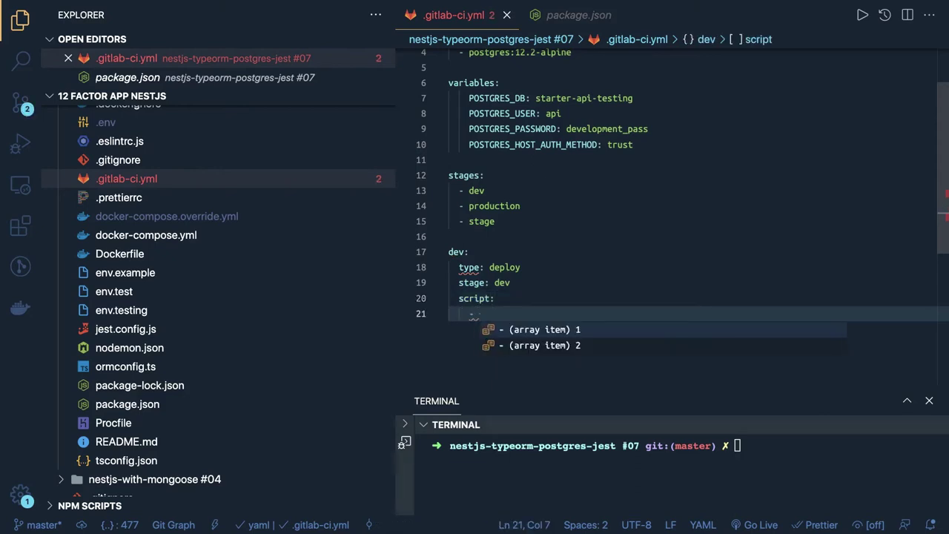
pyautogui.write('npm ci')
pyautogui.press('Return')
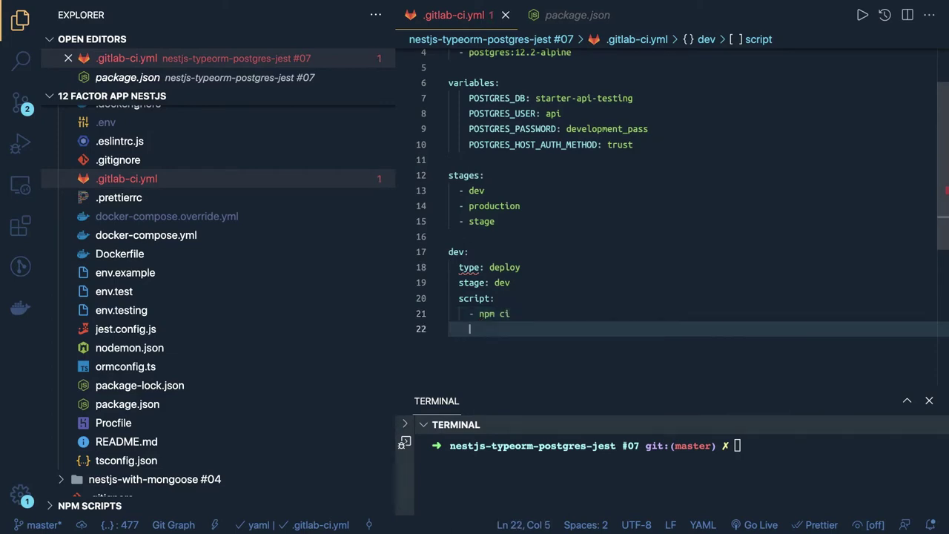
pyautogui.write('- npm ')
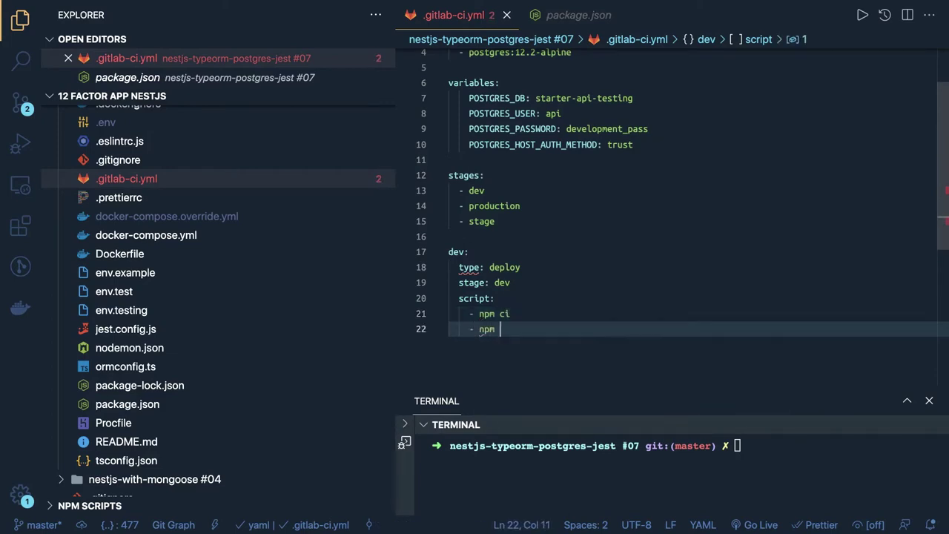
pyautogui.write('run lint')
pyautogui.press('Return')
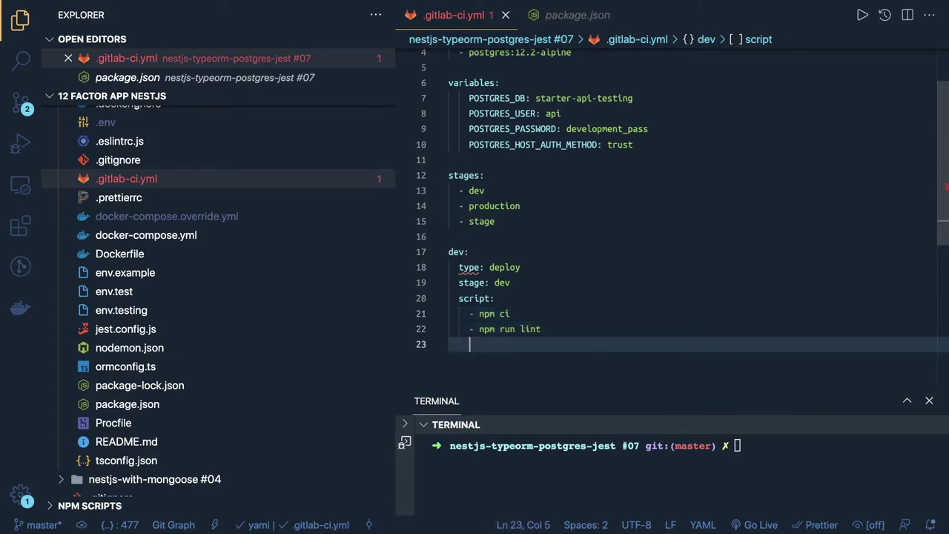
# Add the entry "- npm run build:prod" to the dev job's script list.
pyautogui.write('- npm ')
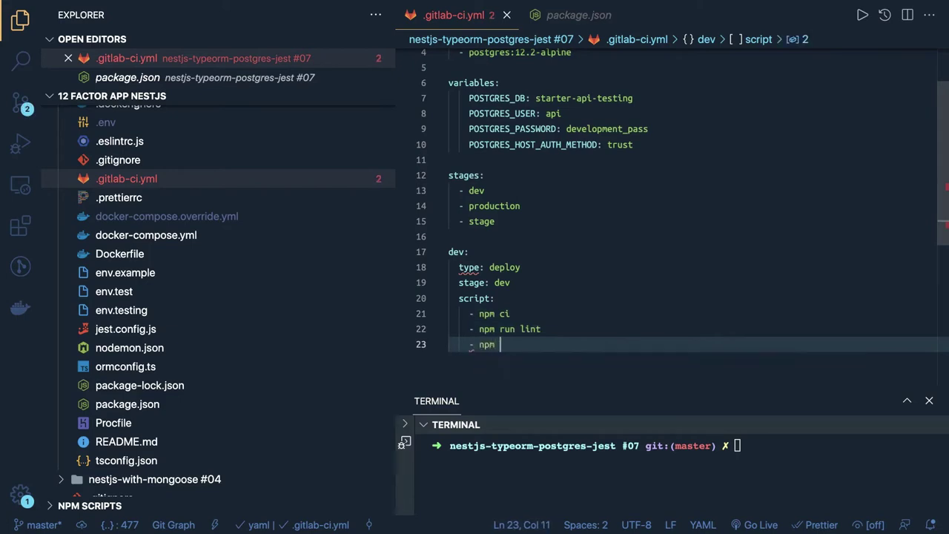
pyautogui.write('run buikld')
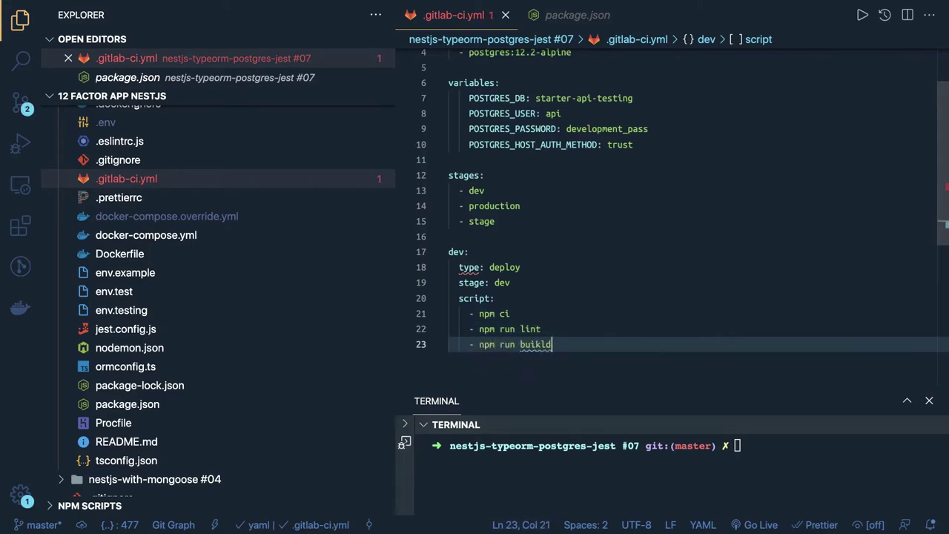
pyautogui.press('BackSpace')
pyautogui.press('BackSpace')
pyautogui.press('BackSpace')
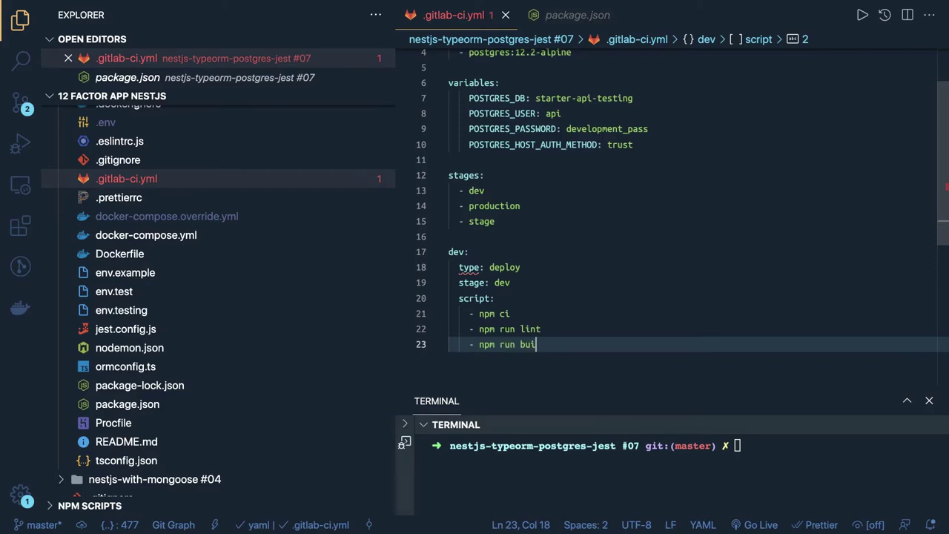
pyautogui.write('ld:prod')
pyautogui.press('Return')
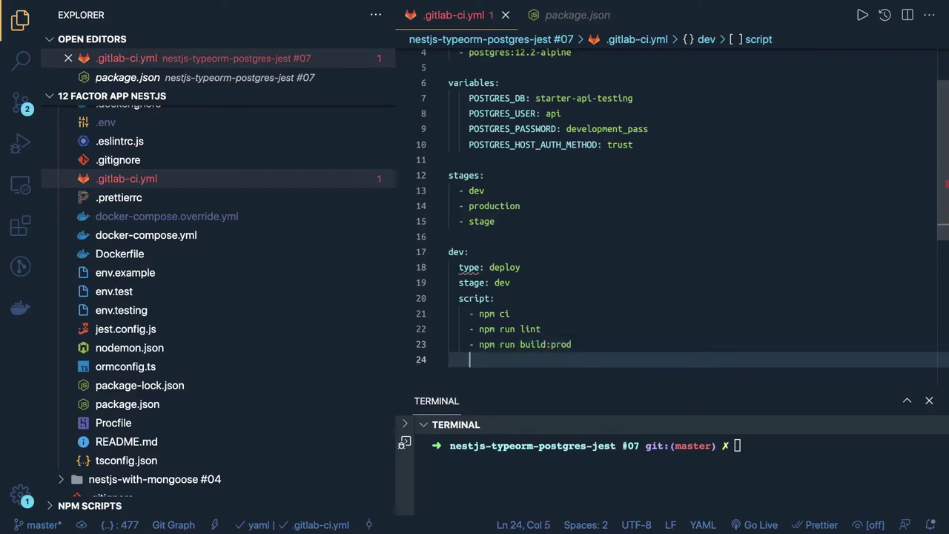
# Add "- npm run test" as the last entry of the dev job's script list.
pyautogui.write('- npm run ')
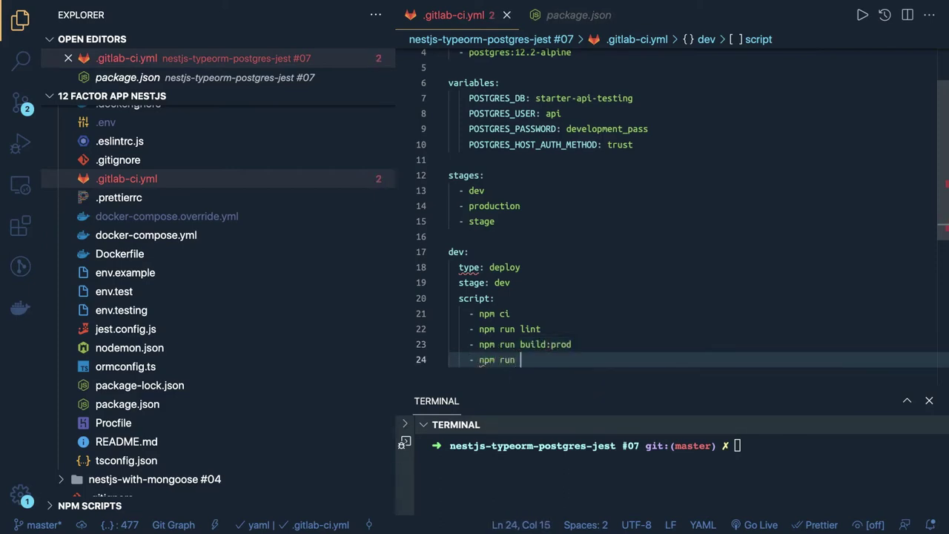
pyautogui.write('test')
pyautogui.scroll(-1, 545, 232)
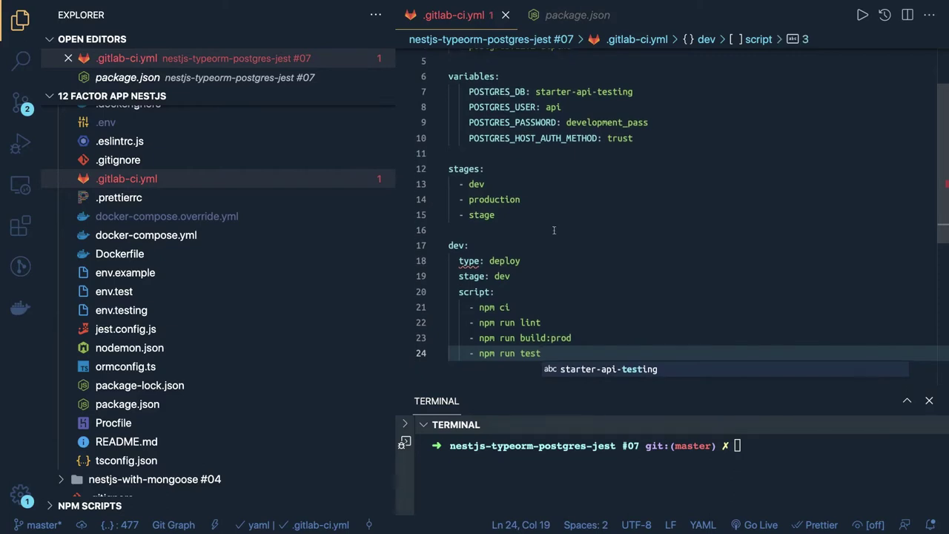
pyautogui.scroll(-2, 546, 232)
pyautogui.press('Tab')
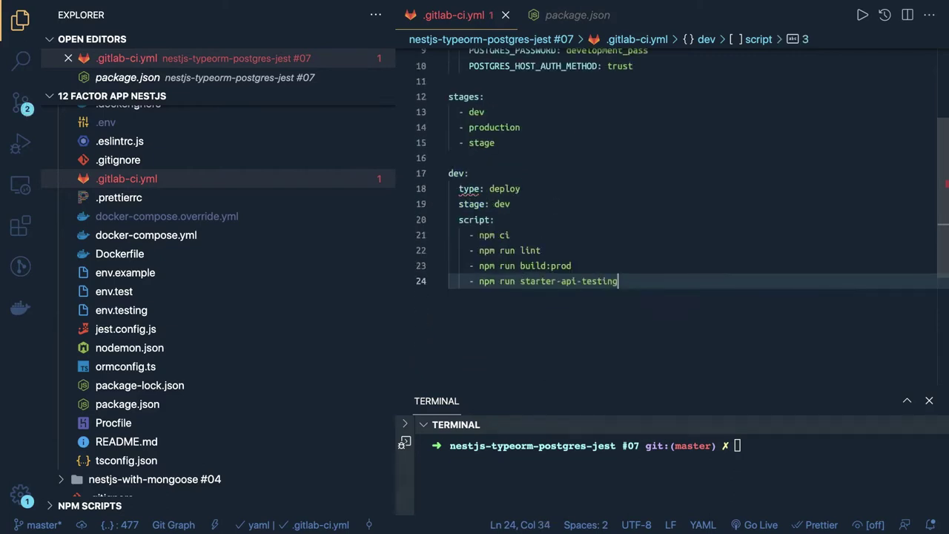
pyautogui.hotkey('ctrl', 'z')
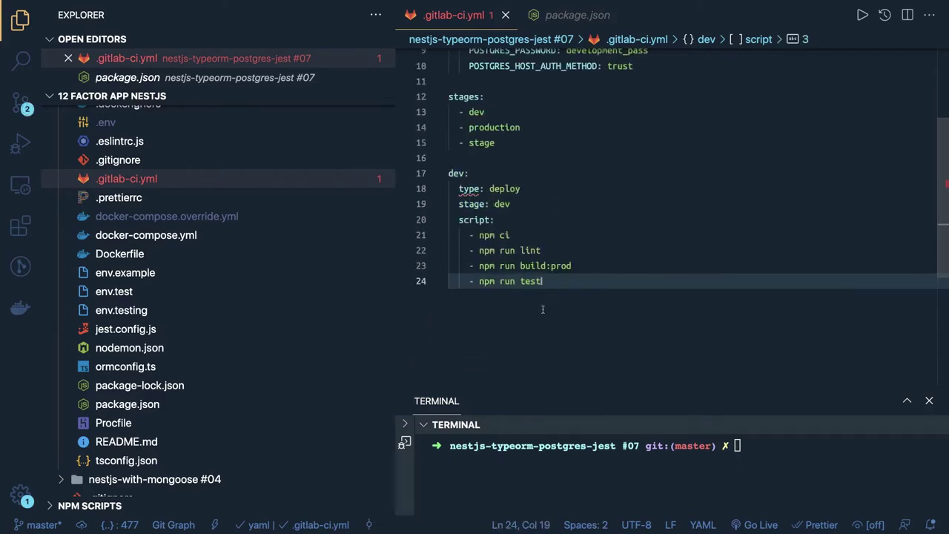
pyautogui.press('Return')
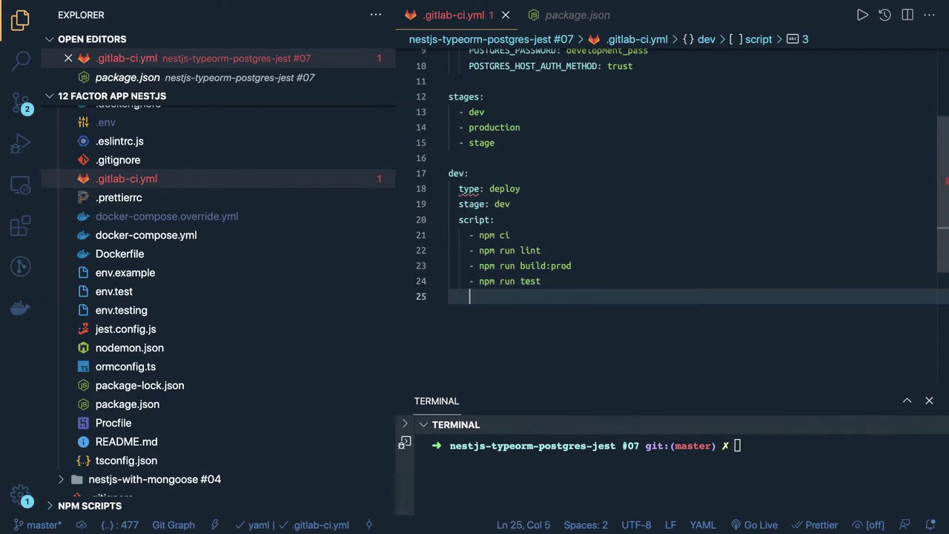
# Add an "only:" key below the dev job's script list, with the entry "- develop" on the following line.
pyautogui.press('BackSpace')
pyautogui.write('onl')
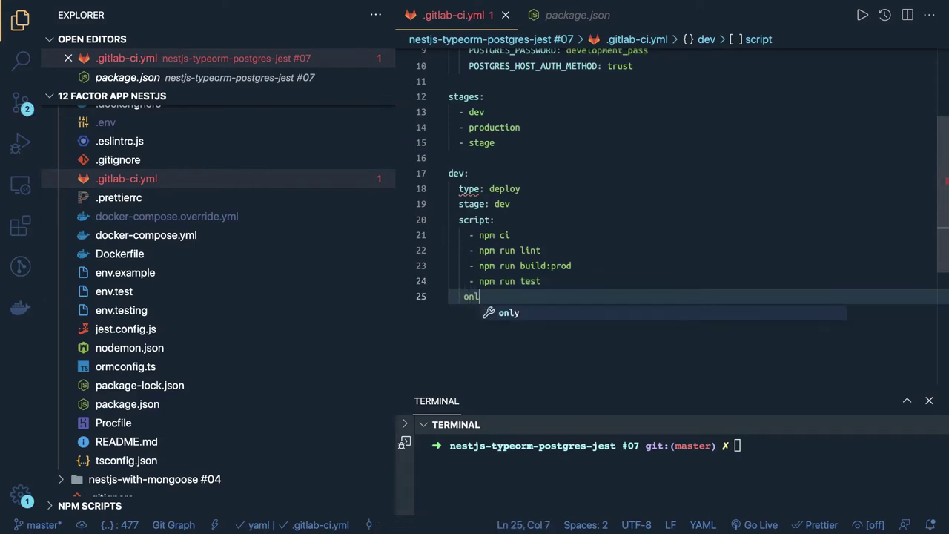
pyautogui.write('y')
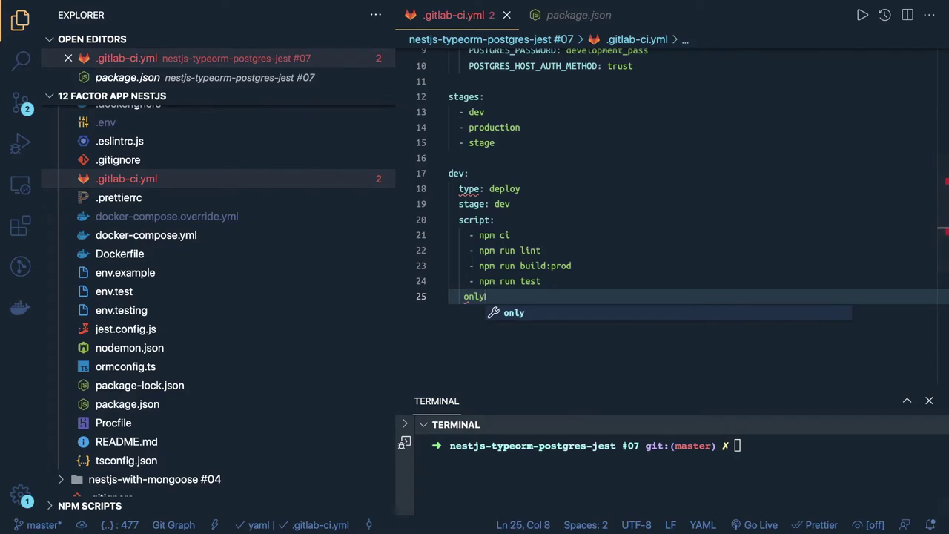
pyautogui.press('Escape')
pyautogui.press('Return')
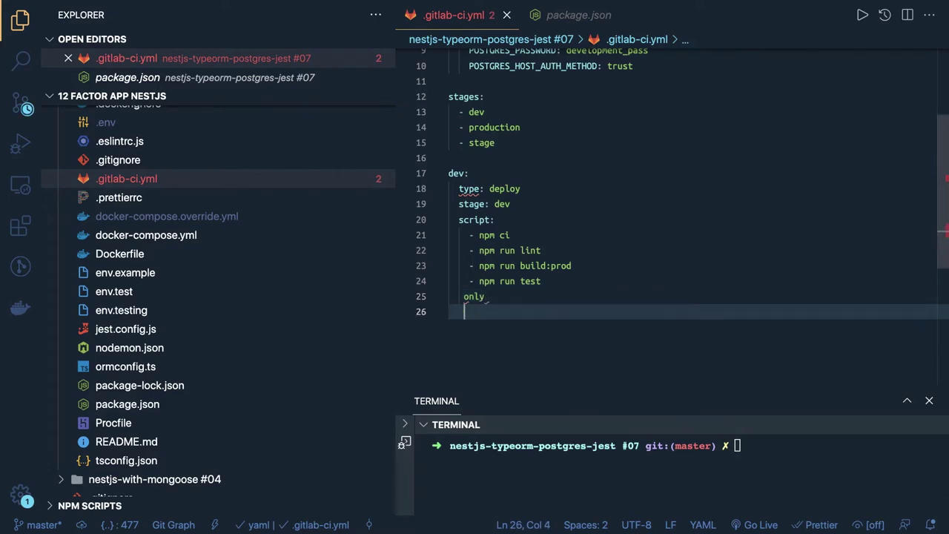
pyautogui.press('BackSpace')
pyautogui.press('BackSpace')
pyautogui.press('BackSpace')
pyautogui.press('BackSpace')
pyautogui.write('y:')
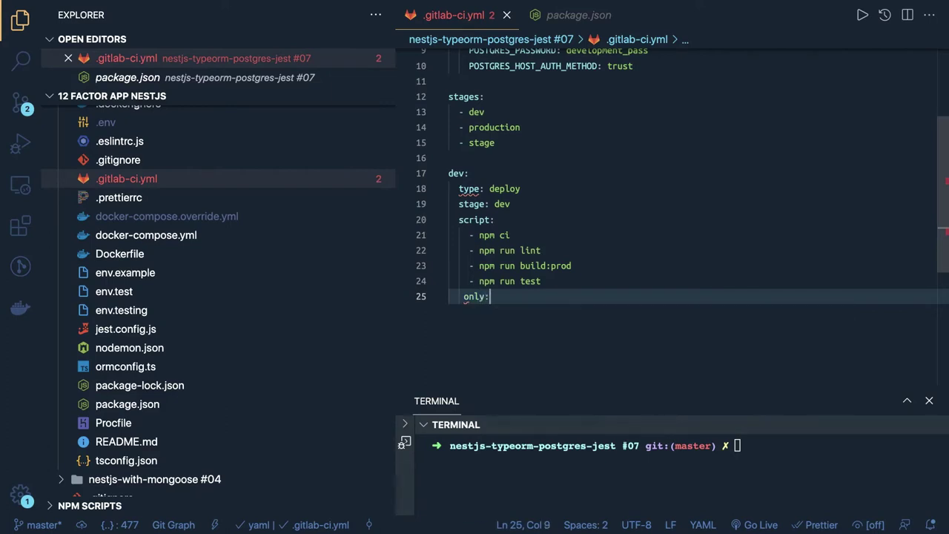
pyautogui.press('Return')
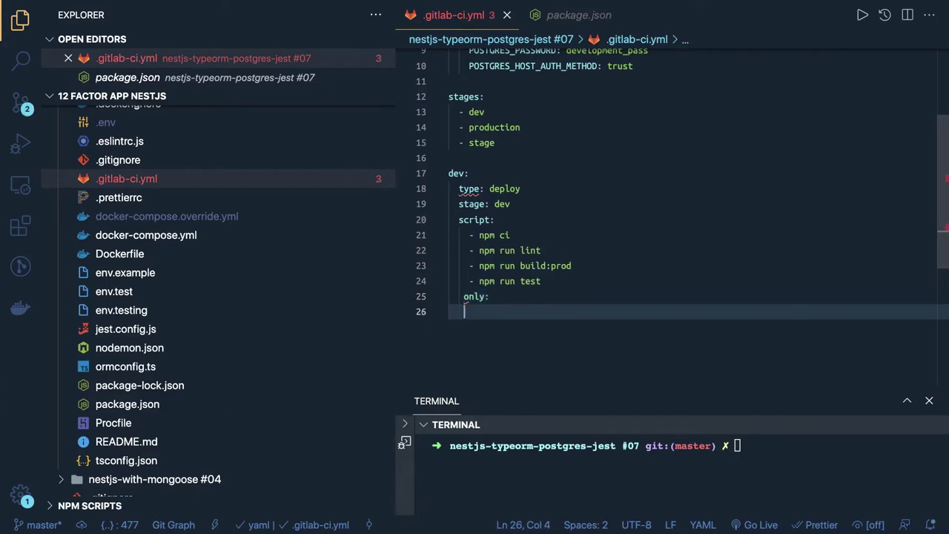
pyautogui.write('- develop')
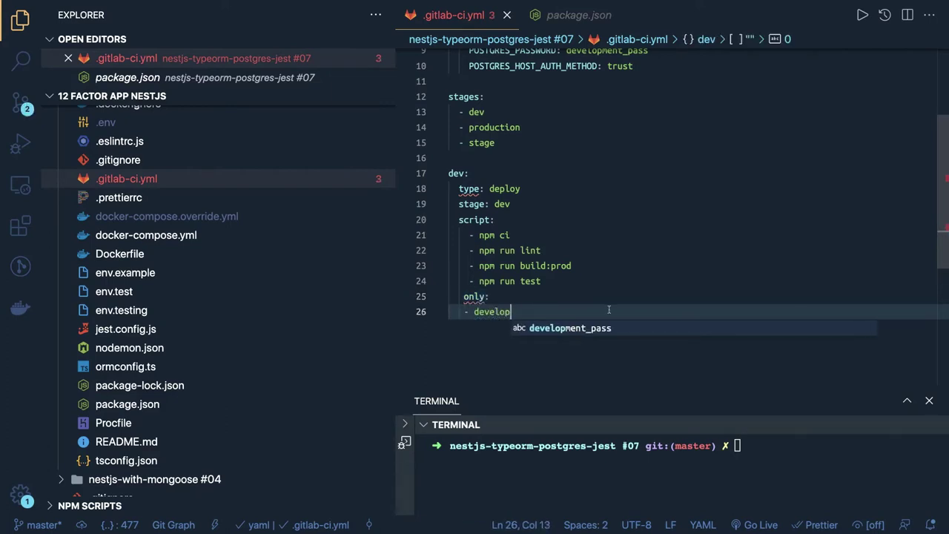
# Remove the trailing space after the "dev:" job key.
pyautogui.click(597, 297)
pyautogui.doubleClick(528, 189)
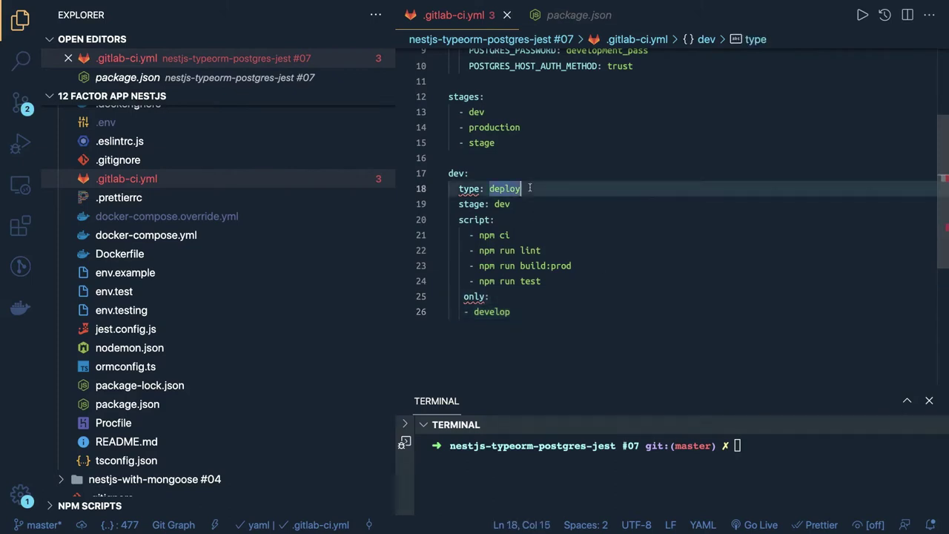
pyautogui.click(478, 176)
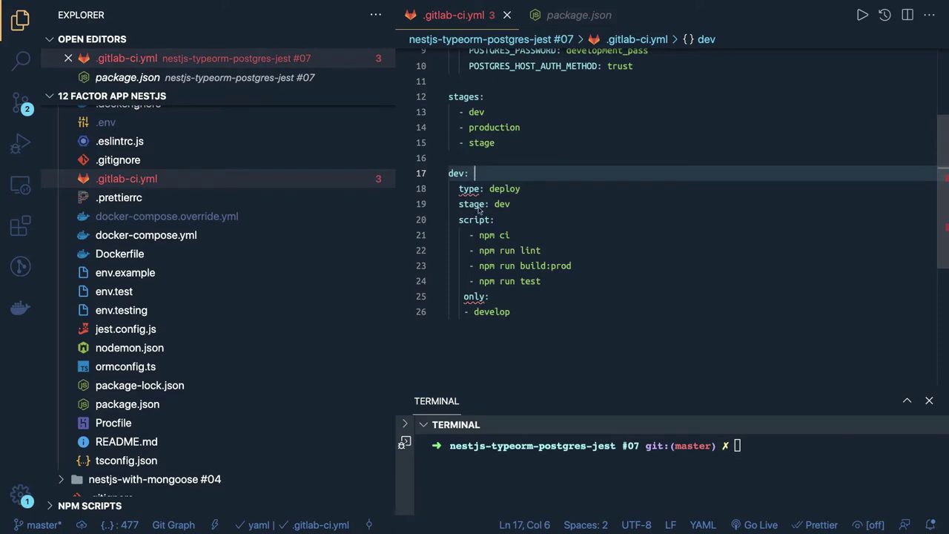
pyautogui.press('BackSpace')
pyautogui.click(451, 174)
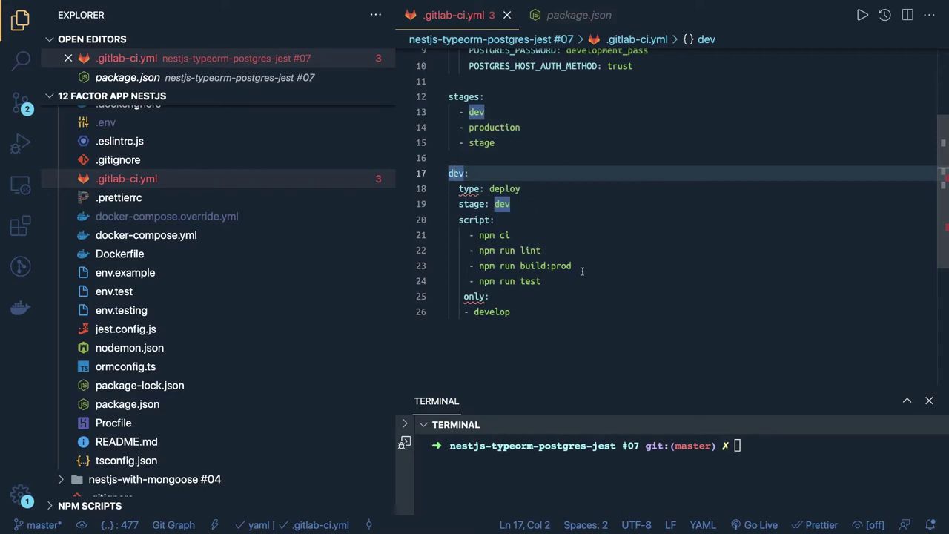
pyautogui.click(561, 282)
pyautogui.scroll(-1, 549, 293)
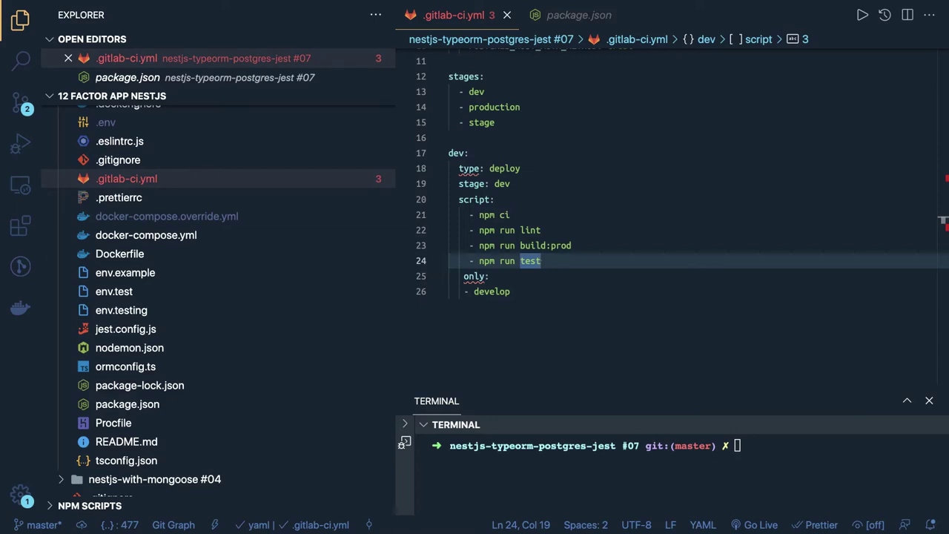
# Copy the whole dev job block and paste it below the original, separated by a blank line.
pyautogui.click(531, 286)
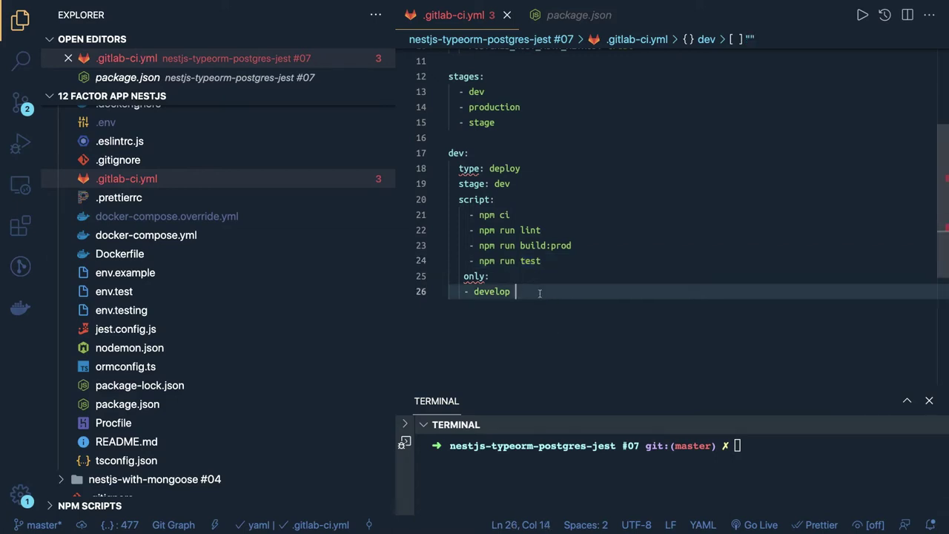
pyautogui.keyDown('shift'); pyautogui.click(435, 153); pyautogui.keyUp('shift')
pyautogui.hotkey('ctrl', 'c')
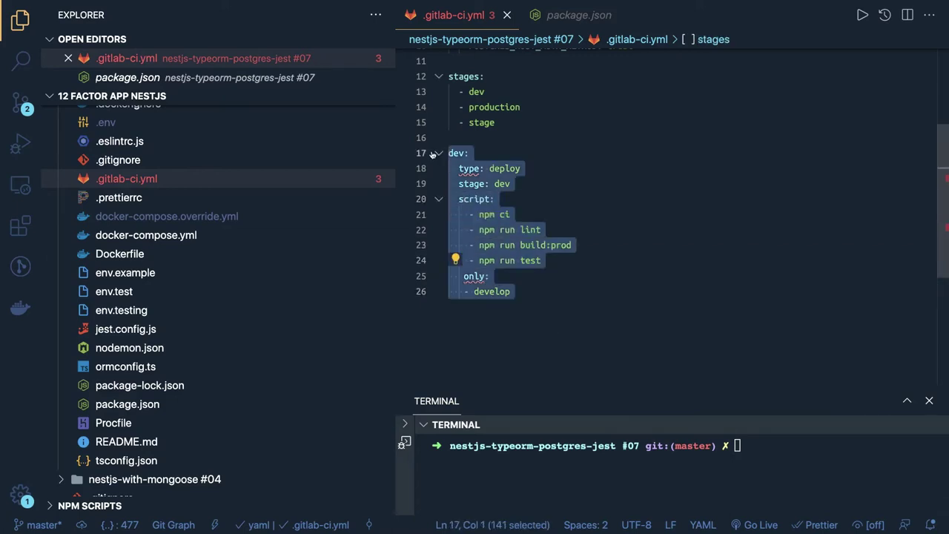
pyautogui.click(519, 291)
pyautogui.press('Return')
pyautogui.press('Return')
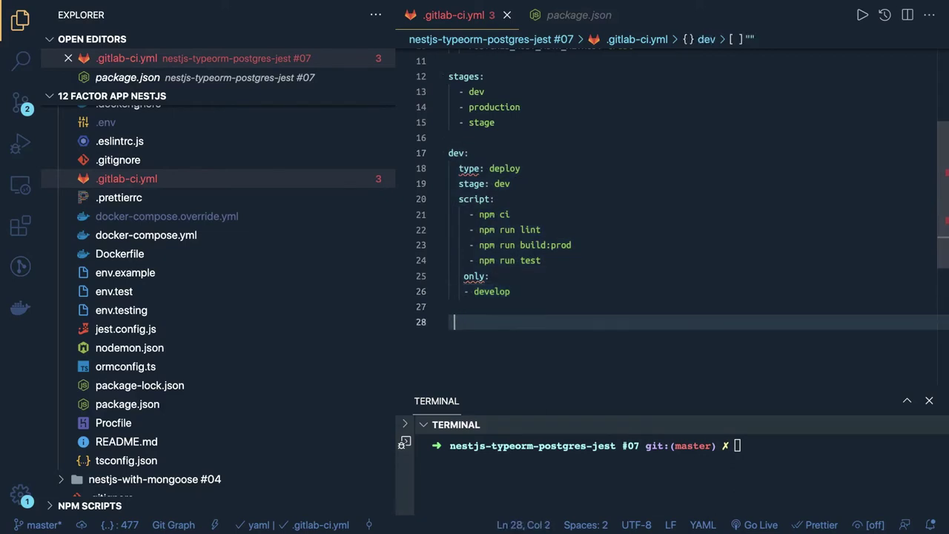
pyautogui.hotkey('ctrl', 'v')
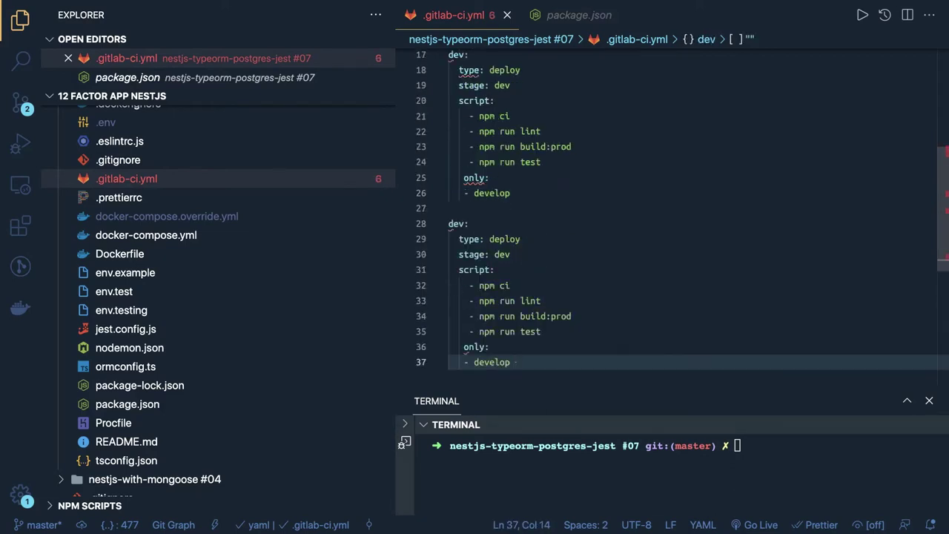
pyautogui.press('Return')
pyautogui.press('Return')
pyautogui.hotkey('ctrl', 'v')
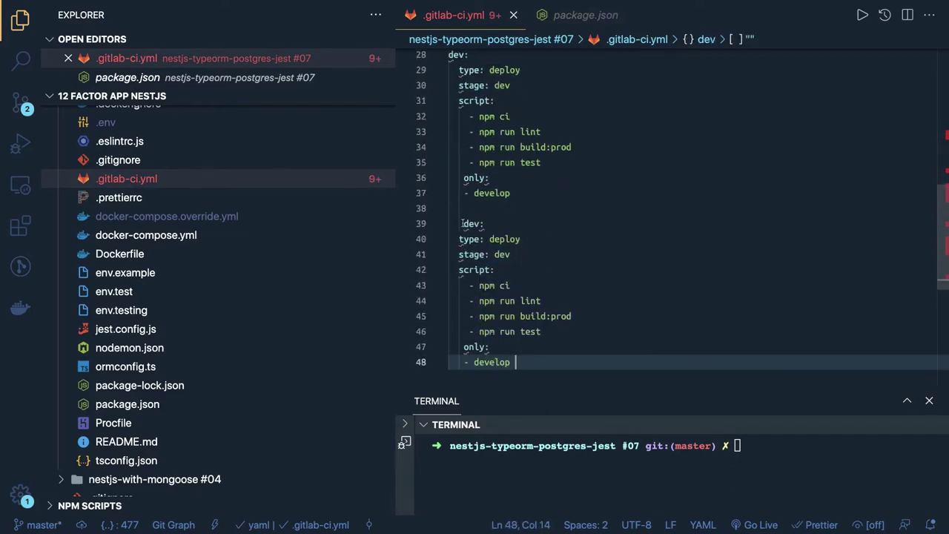
pyautogui.click(462, 223)
pyautogui.press('BackSpace')
pyautogui.press('BackSpace')
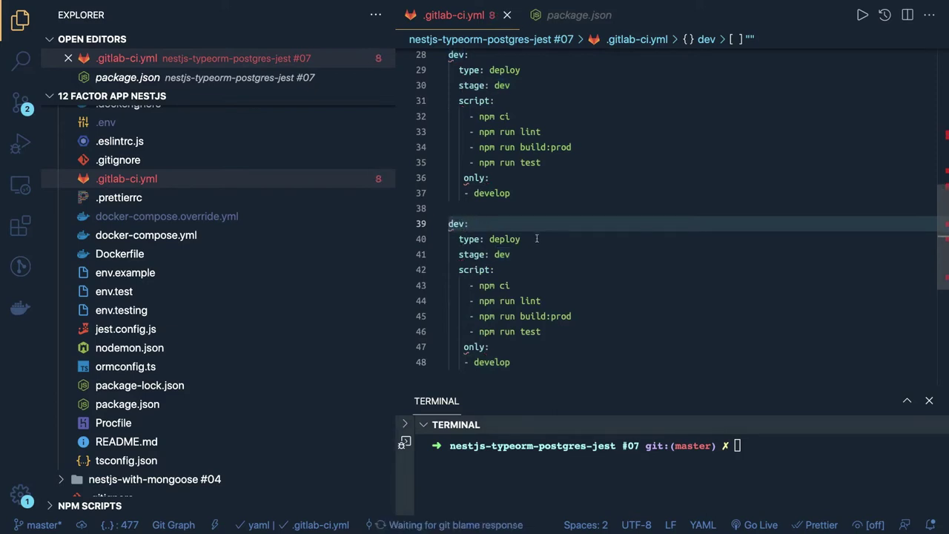
pyautogui.moveTo(529, 362); pyautogui.dragTo(441, 208)
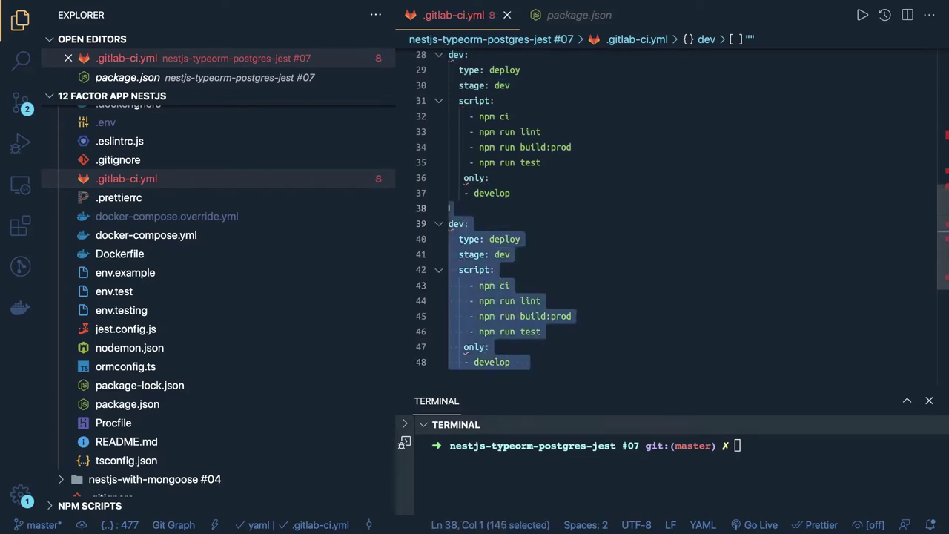
pyautogui.press('BackSpace')
pyautogui.press('BackSpace')
# Rename the duplicated dev job's key to "production".
pyautogui.scroll(3, 451, 201)
pyautogui.click(453, 193)
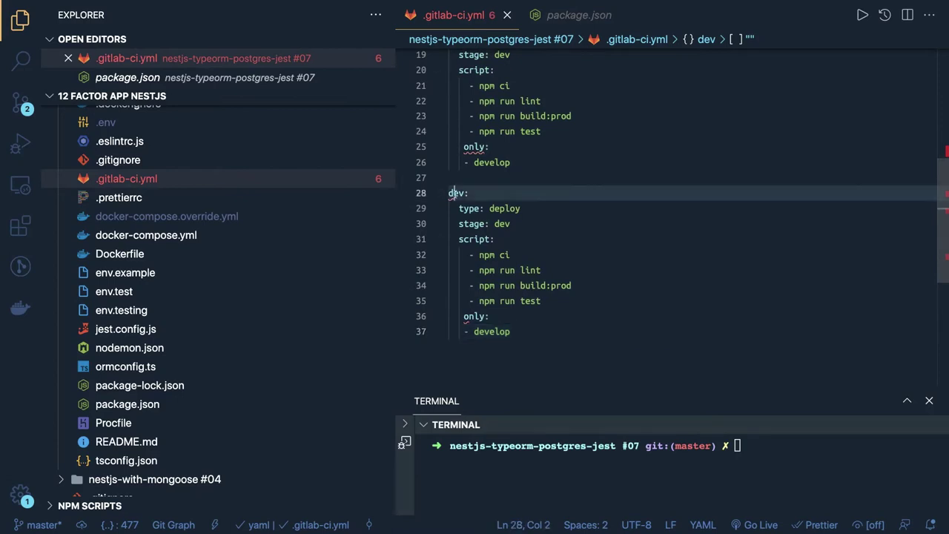
pyautogui.doubleClick(452, 195)
pyautogui.press('BackSpace')
pyautogui.write('productio')
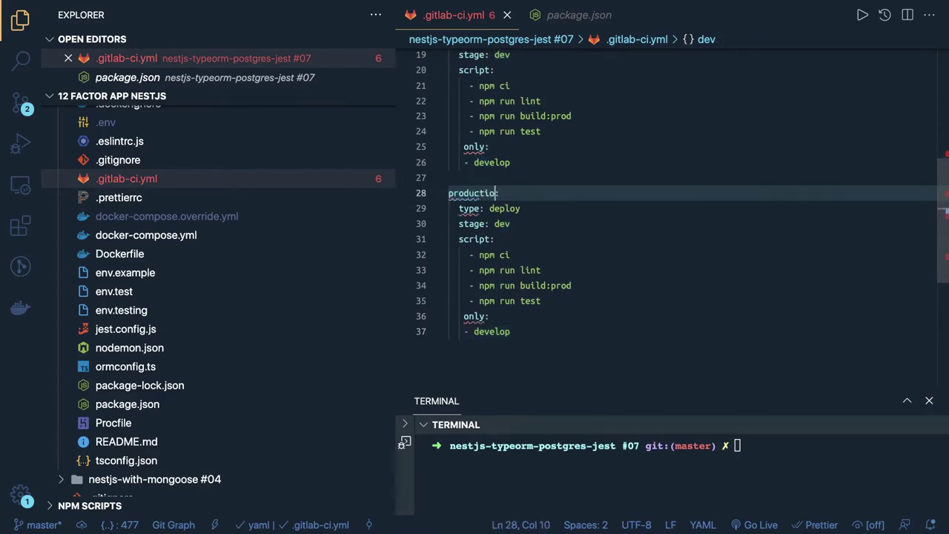
pyautogui.write('n')
# Set the production job's stage to "production" and its only: branch entry to "master".
pyautogui.doubleClick(502, 223)
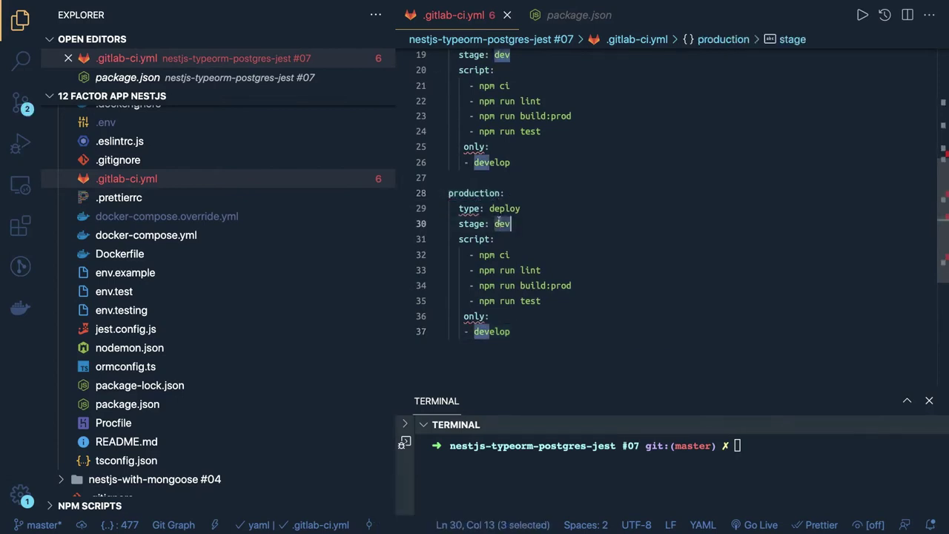
pyautogui.write('production')
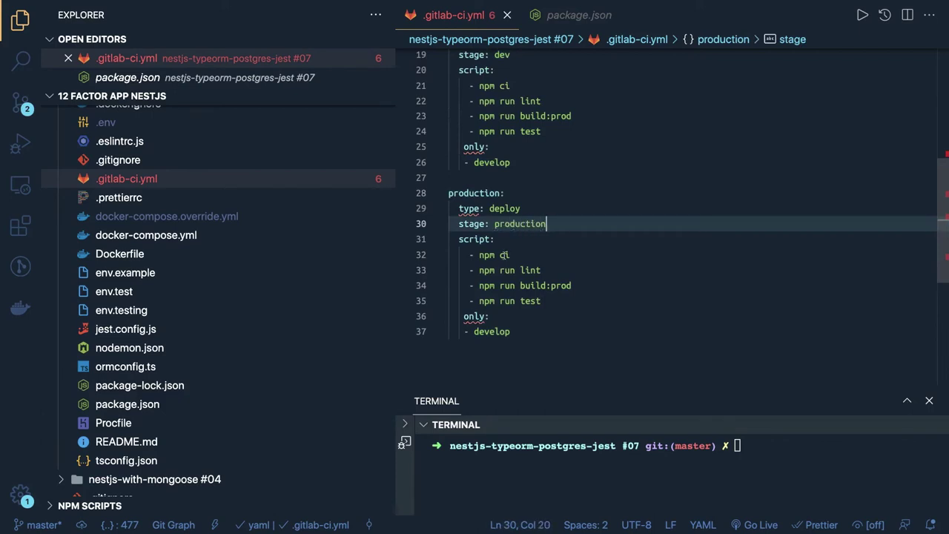
pyautogui.doubleClick(495, 331)
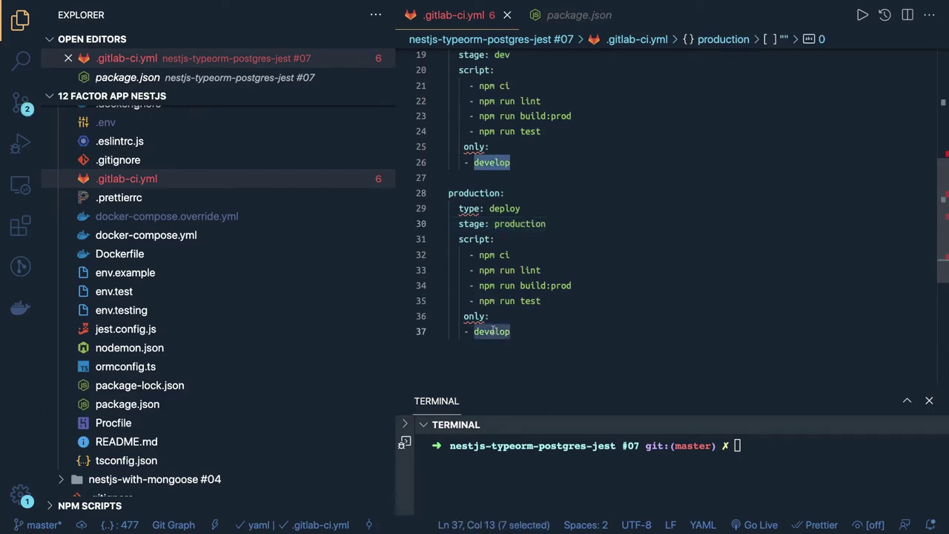
pyautogui.write('master')
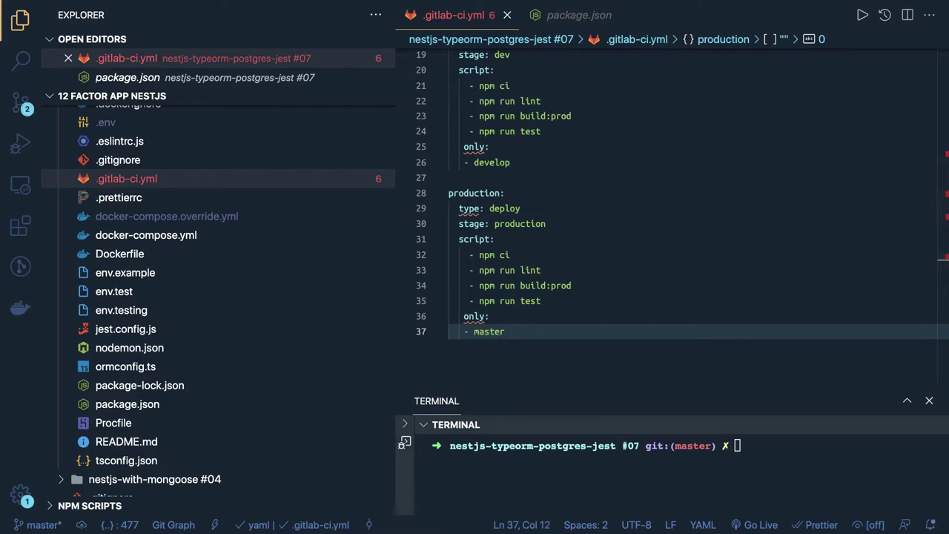
pyautogui.click(582, 213)
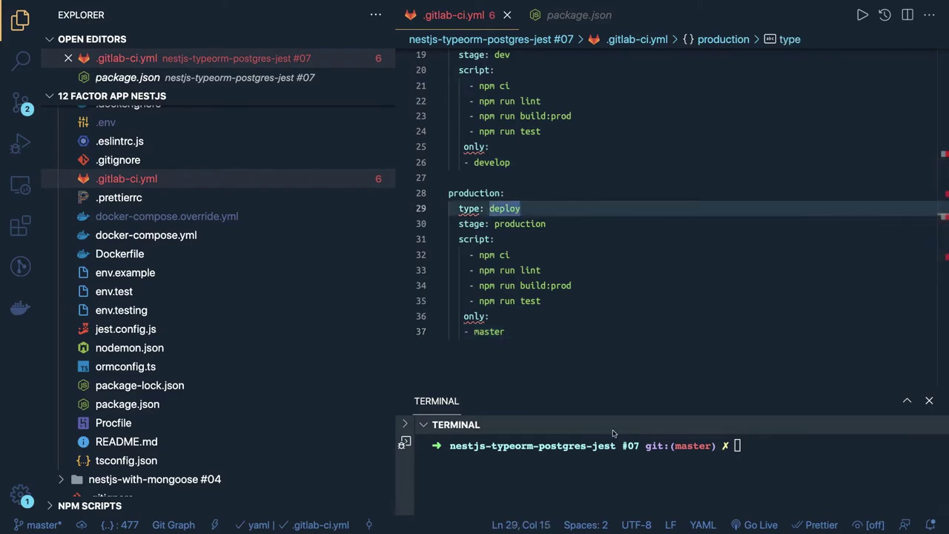
# Outdent the only: keys of the dev and production jobs by one space to align them with their script keys.
pyautogui.click(603, 159)
pyautogui.scroll(3, 604, 158)
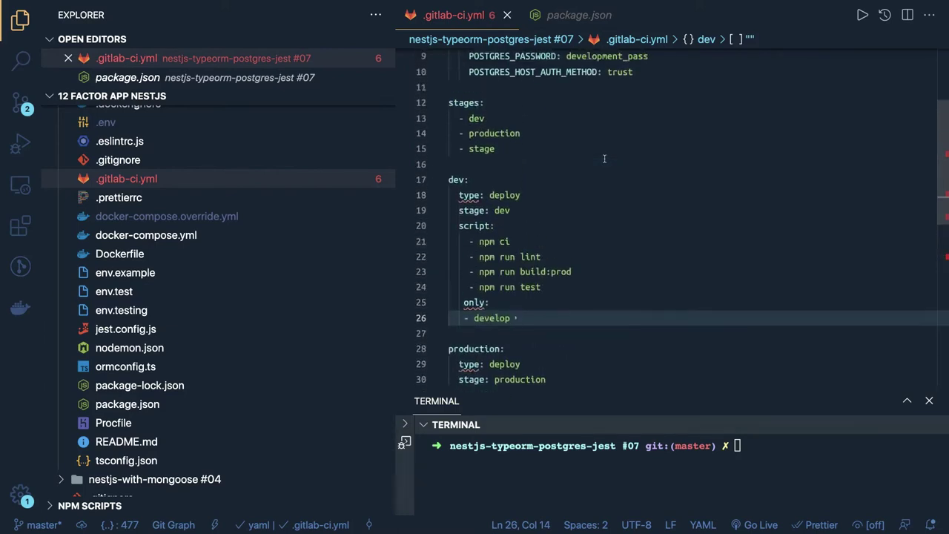
pyautogui.click(469, 195)
pyautogui.scroll(-3, 492, 193)
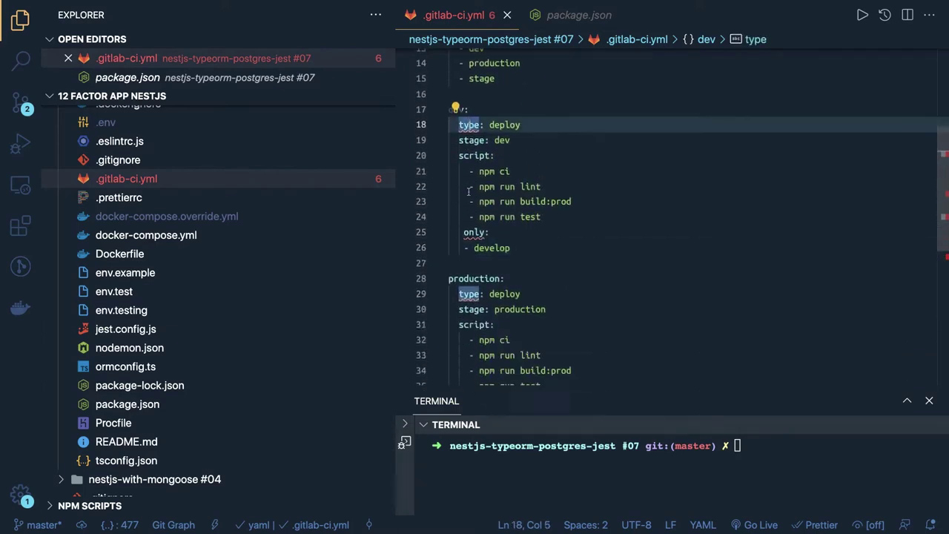
pyautogui.click(461, 179)
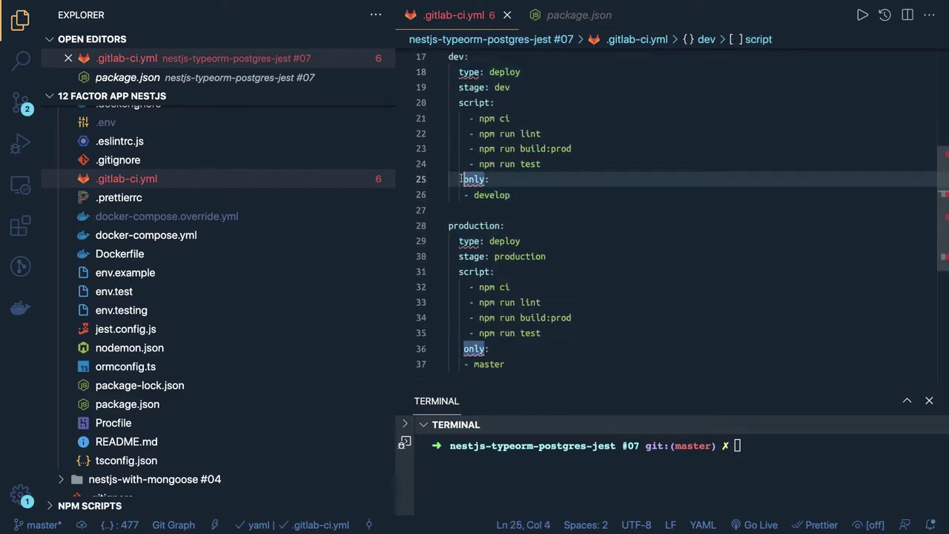
pyautogui.press('BackSpace')
pyautogui.scroll(-2, 507, 206)
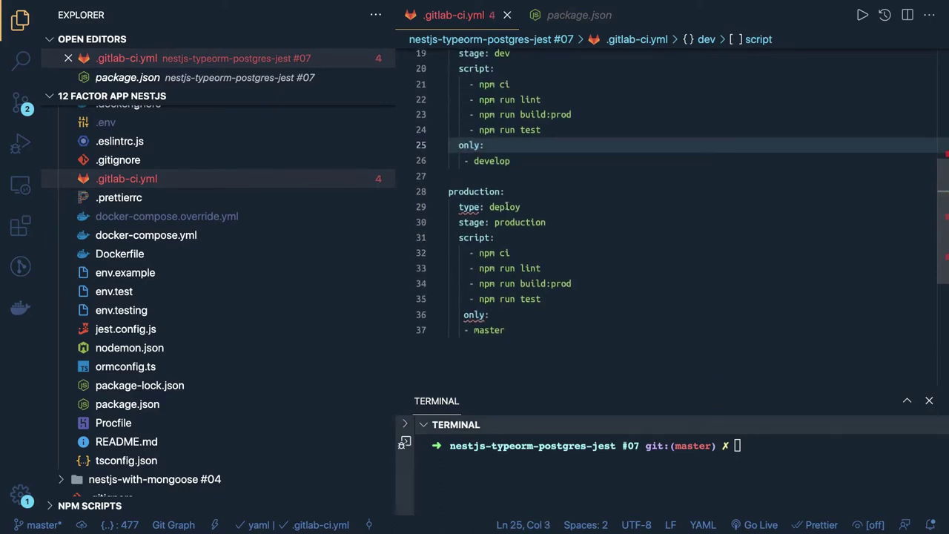
pyautogui.click(462, 271)
pyautogui.press('BackSpace')
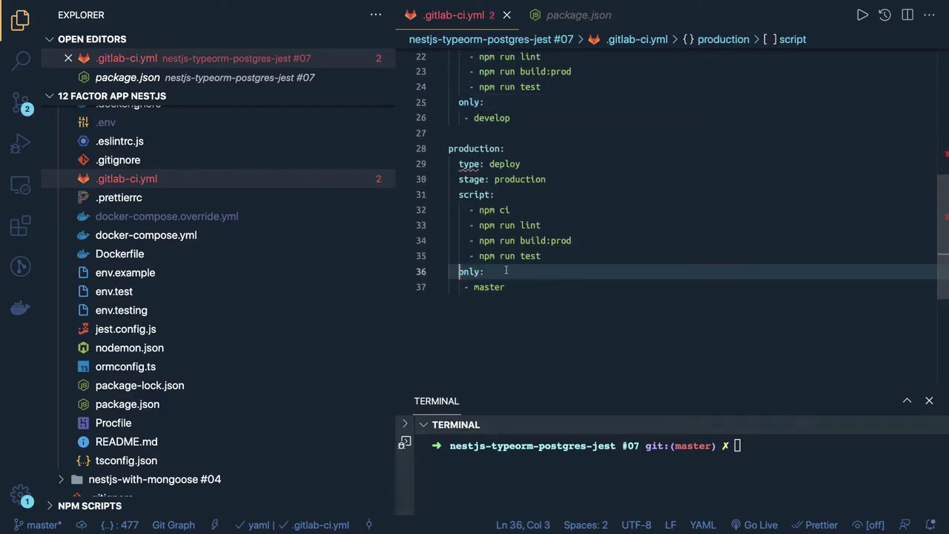
# Format .gitlab-ci.yml so the develop and master entries are indented beneath their only: keys, and review the file.
pyautogui.scroll(5, 512, 271)
pyautogui.scroll(3, 512, 272)
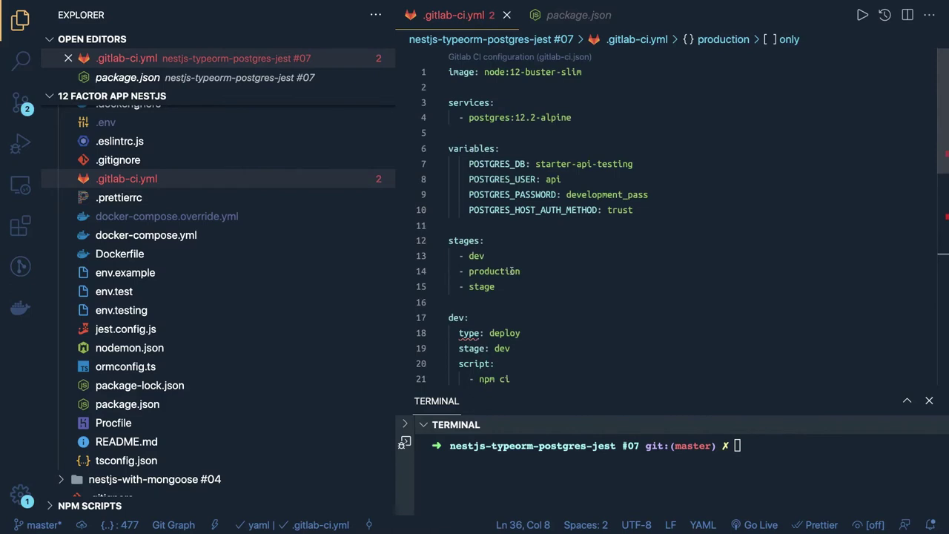
pyautogui.scroll(-5, 515, 272)
pyautogui.click(538, 254)
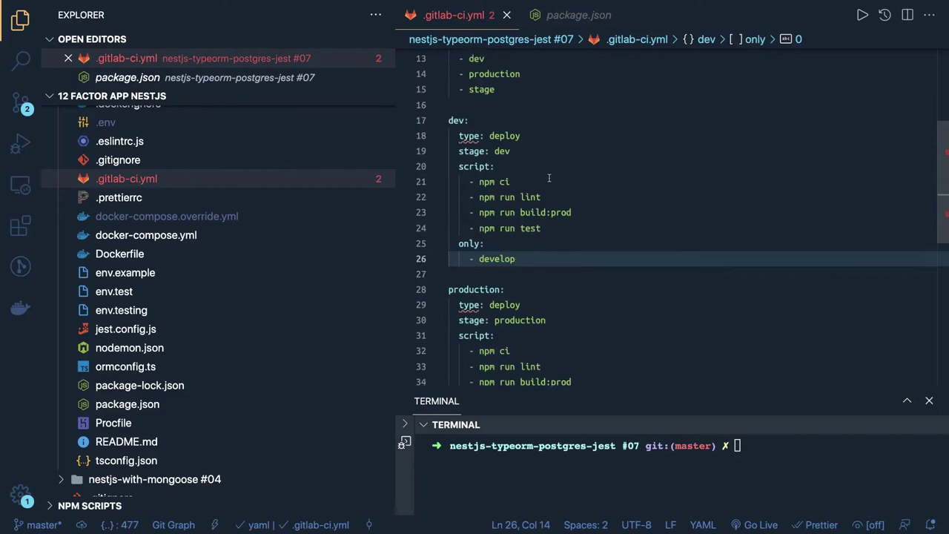
pyautogui.scroll(3, 548, 177)
pyautogui.scroll(-3, 548, 178)
pyautogui.scroll(-2, 548, 178)
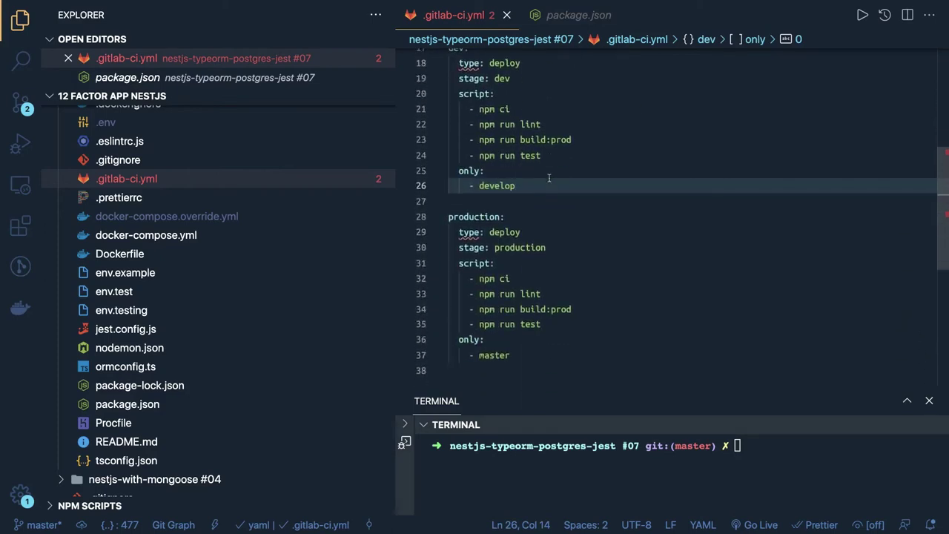
# Switch the repository to the develop branch with "git checkout develop" in the terminal.
pyautogui.click(781, 487)
pyautogui.write('git ')
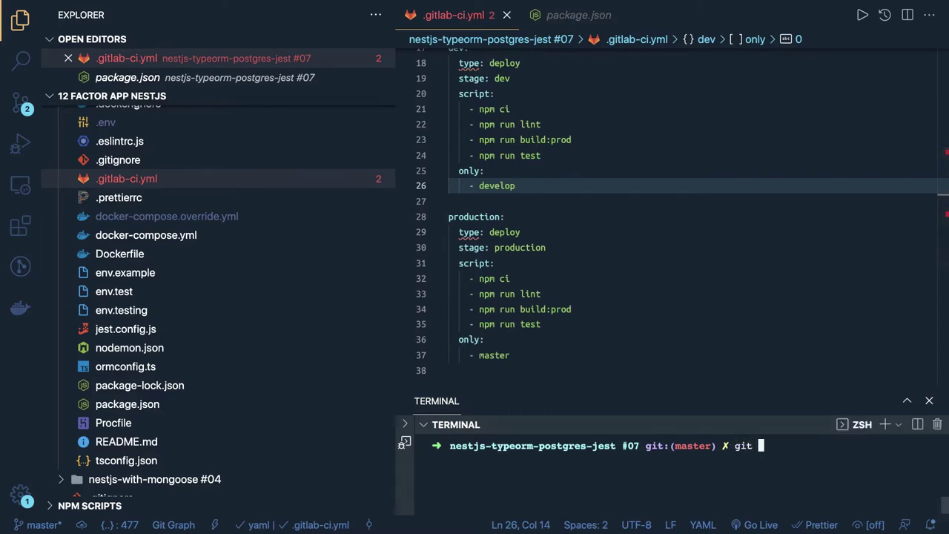
pyautogui.write('checkout develop')
pyautogui.press('Return')
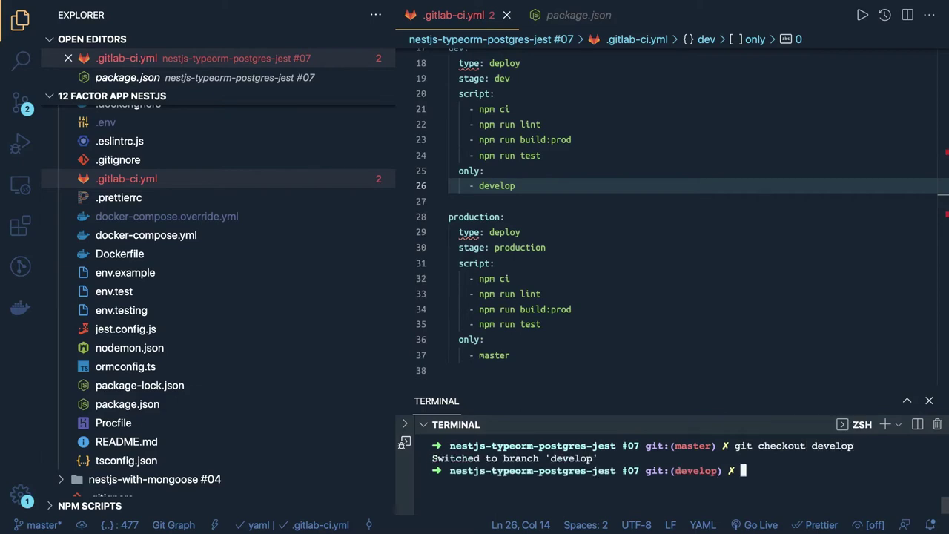
pyautogui.press('Return')
# Stage all changes with "git add ." and begin a git commit with a message starting with "ci".
pyautogui.write('git ad')
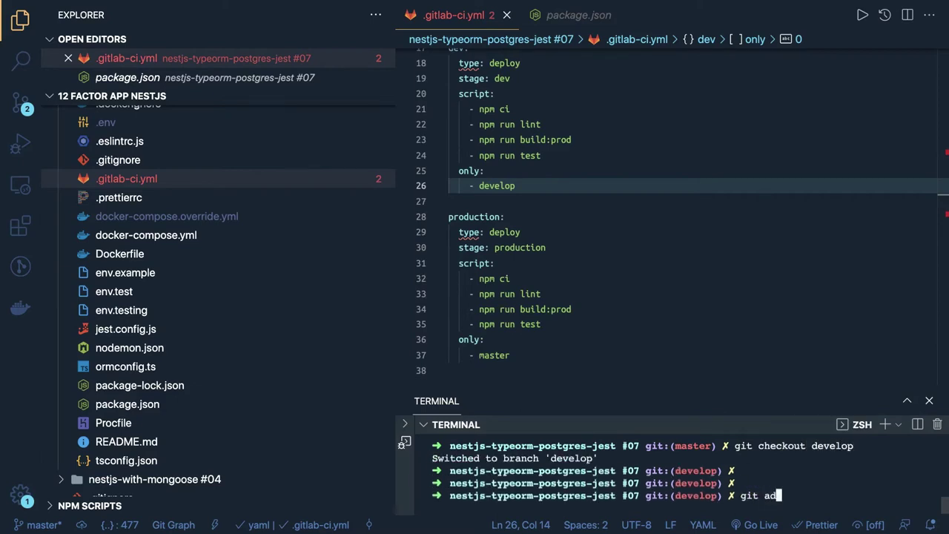
pyautogui.write('d .')
pyautogui.press('Return')
pyautogui.write('git ')
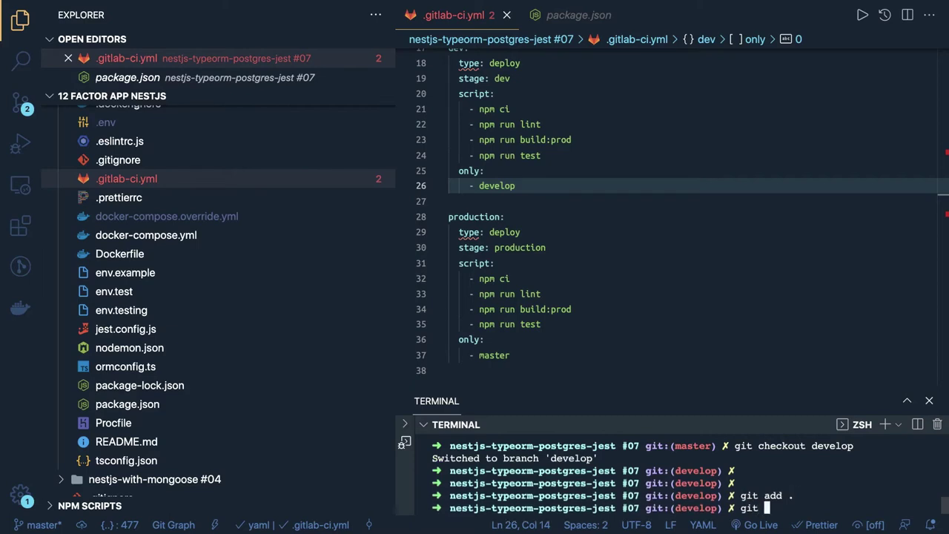
pyautogui.write('commit -m "ci ')
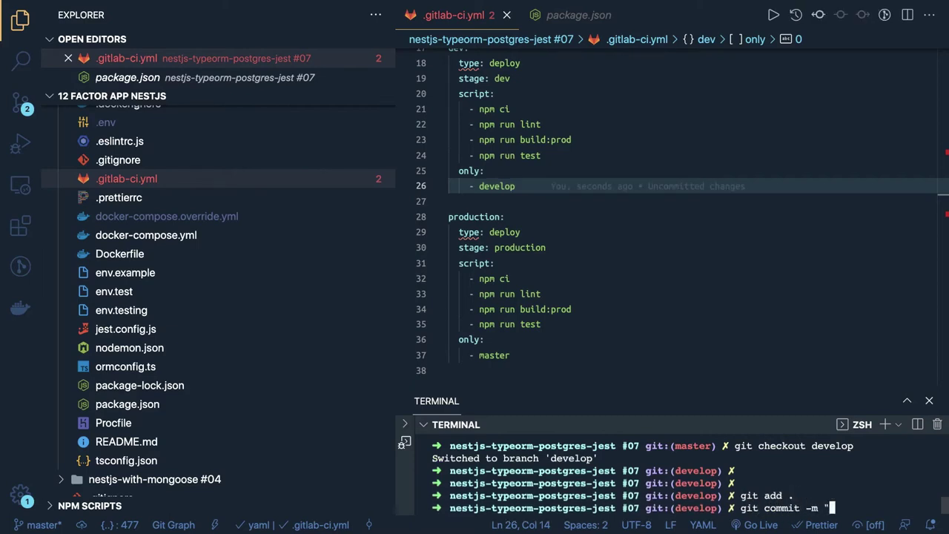
# Commit the staged changes with the message "ci yml added for ci process" and push them to origin develop.
pyautogui.write('yml added for ci process')
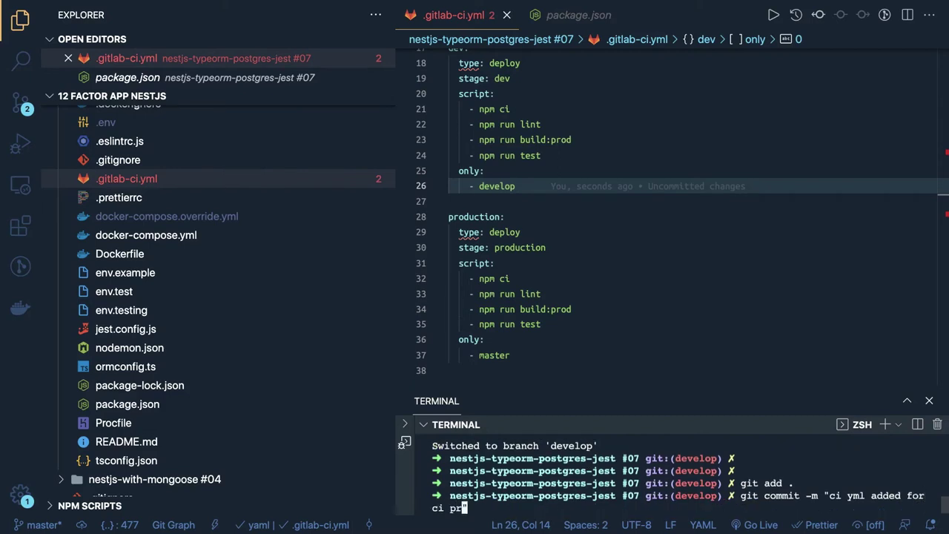
pyautogui.press('Return')
pyautogui.write('git pus')
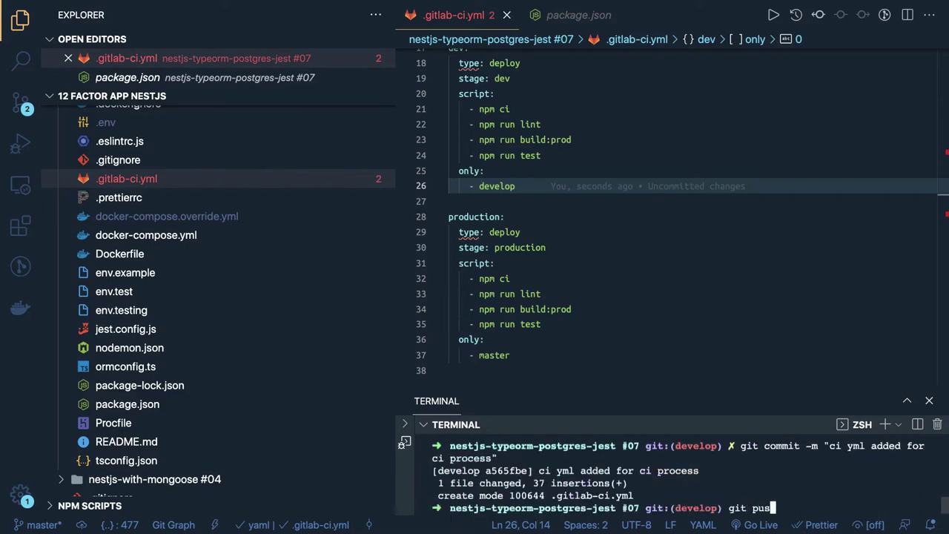
pyautogui.write('h origin develop')
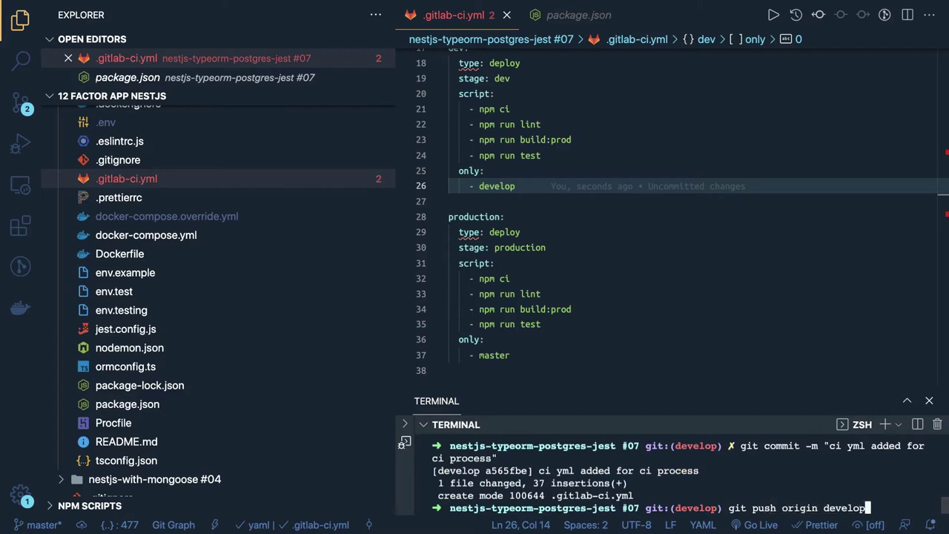
pyautogui.press('Return')
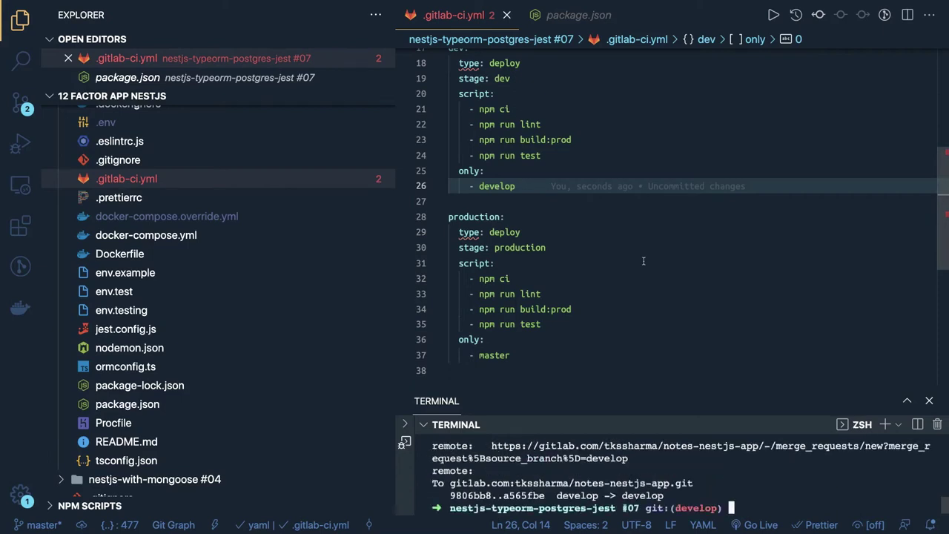
# Switch to GitLab, open the develop pipeline's running dev job and examine the runner and Docker image lines in its log.
pyautogui.scroll(6, 643, 261)
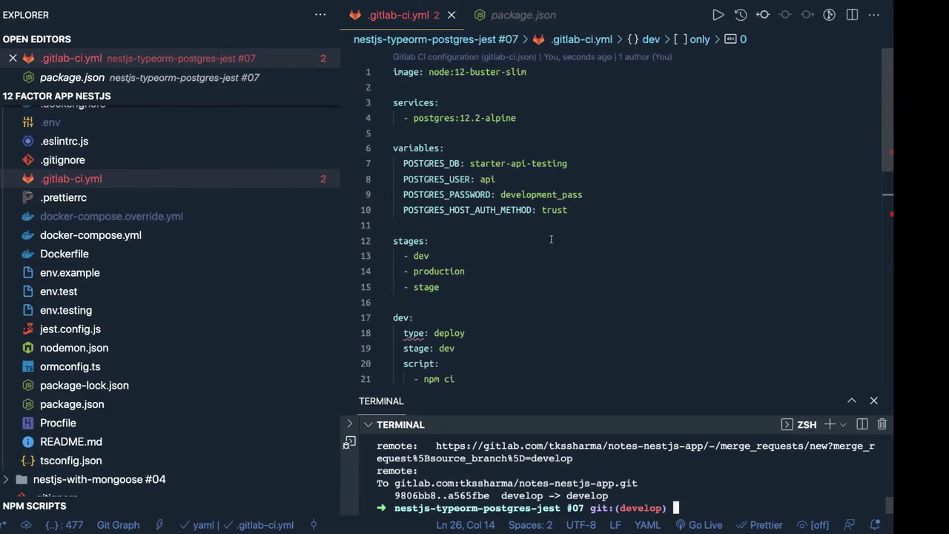
pyautogui.press('super+Tab')
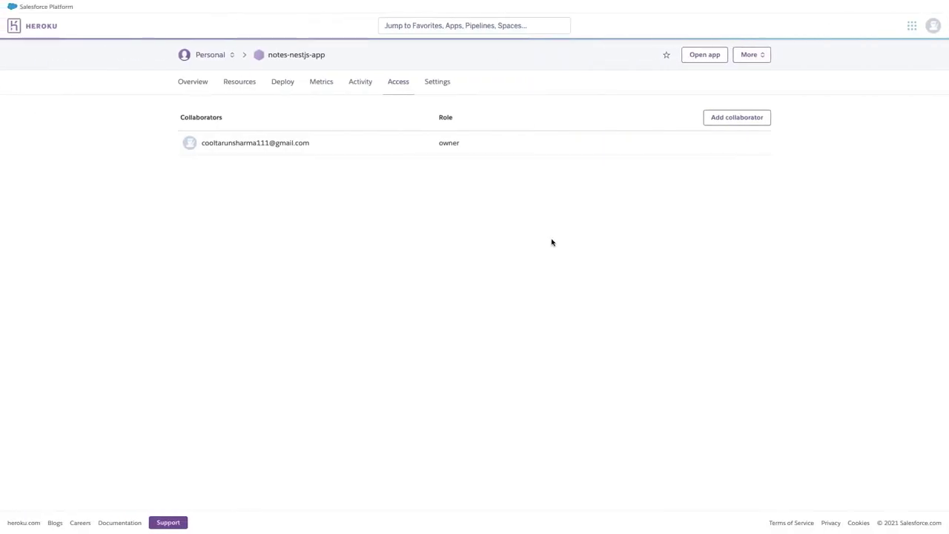
pyautogui.press('super+Tab')
pyautogui.moveTo(79, 117)
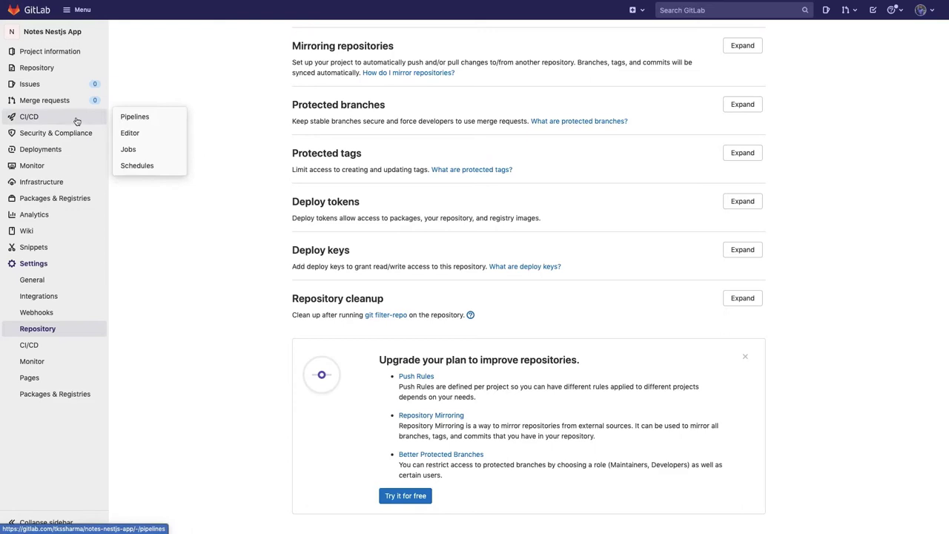
pyautogui.click(133, 118)
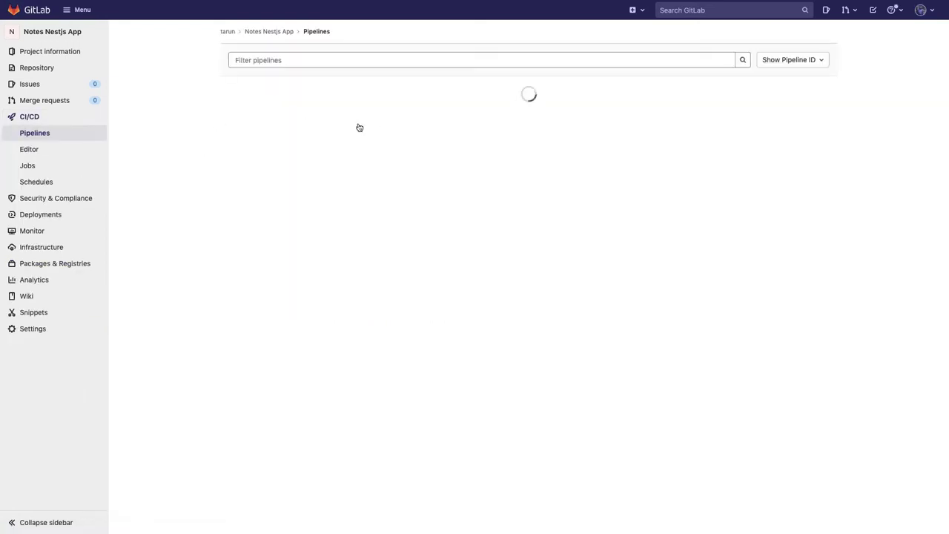
pyautogui.click(528, 144)
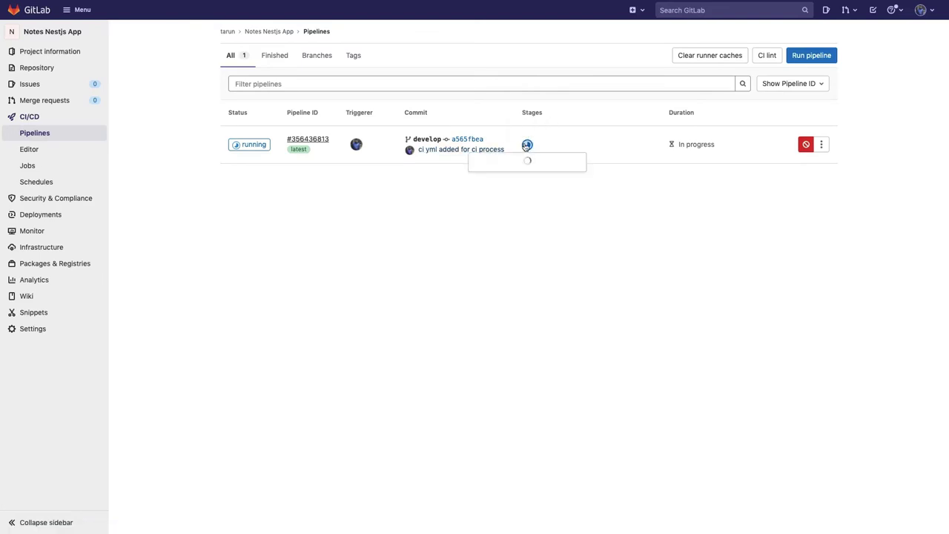
pyautogui.click(528, 165)
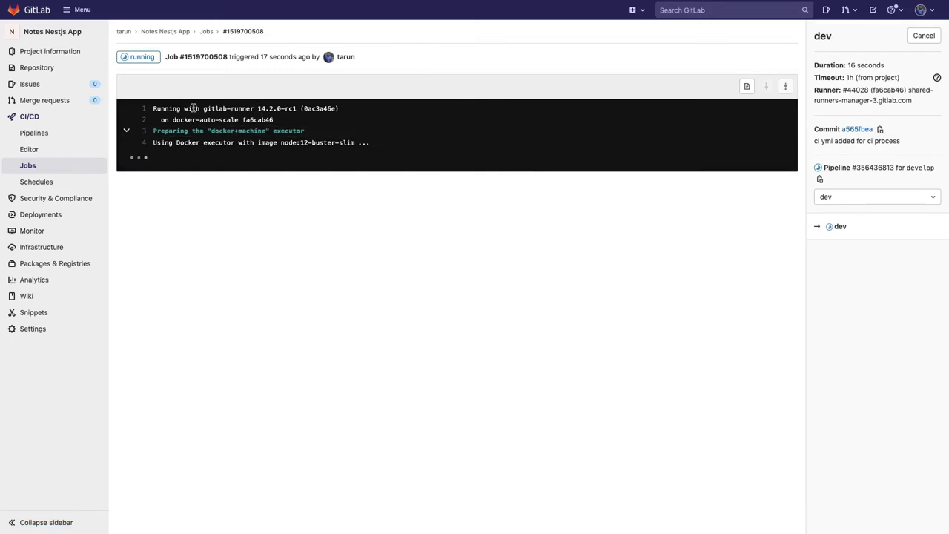
pyautogui.moveTo(191, 109); pyautogui.dragTo(311, 105)
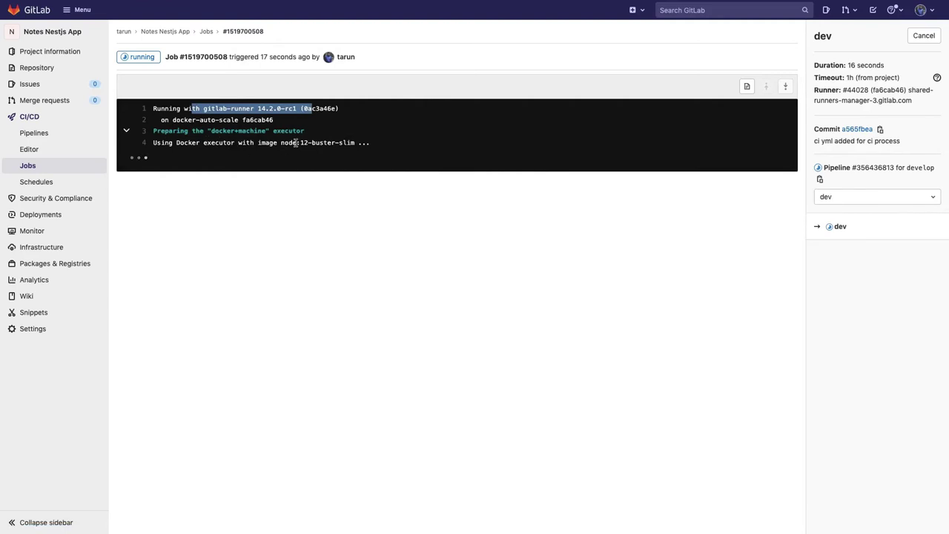
pyautogui.moveTo(280, 142); pyautogui.dragTo(353, 141)
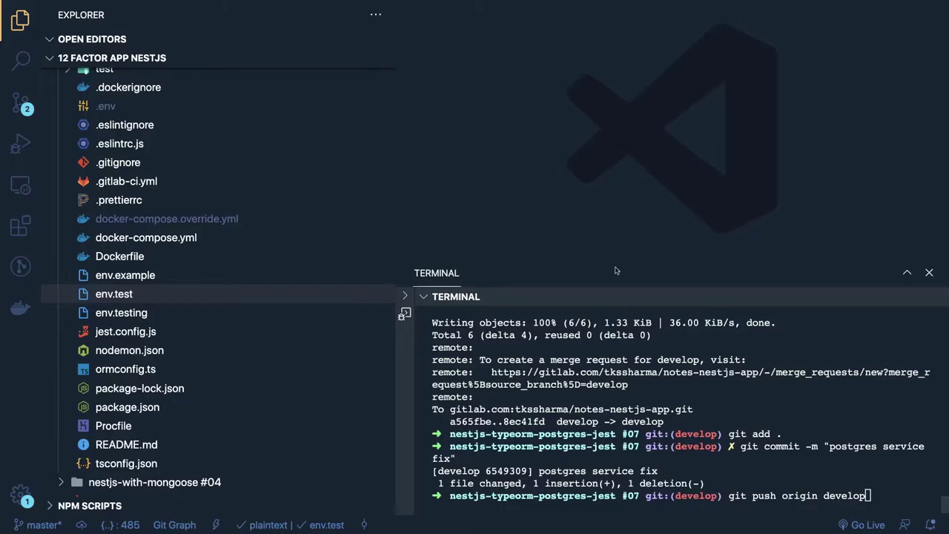
# Examine the ESLint output in the dev job log of the older failed pipeline, and return to the pipelines list.
pyautogui.hotkey('ctrl', 'Left')
pyautogui.hotkey('ctrl', 'Right')
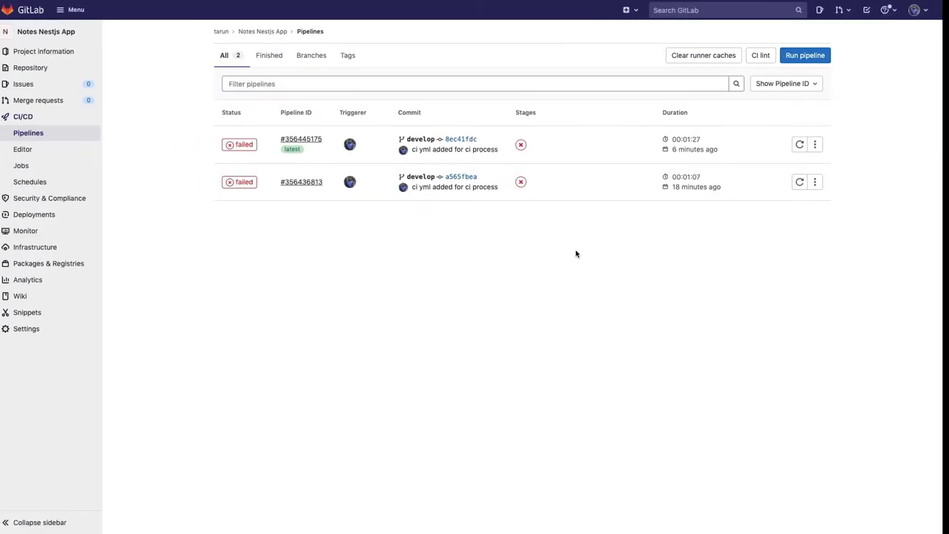
pyautogui.click(527, 181)
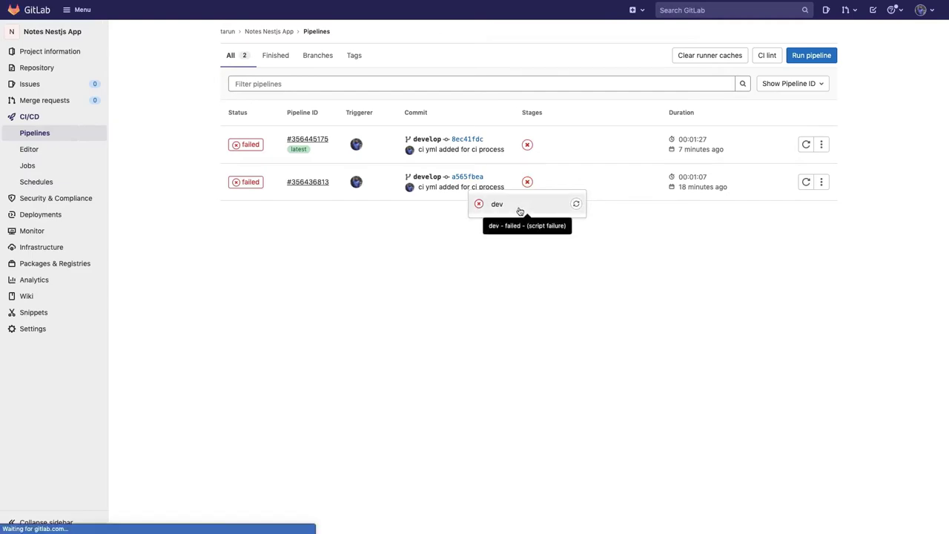
pyautogui.click(519, 211)
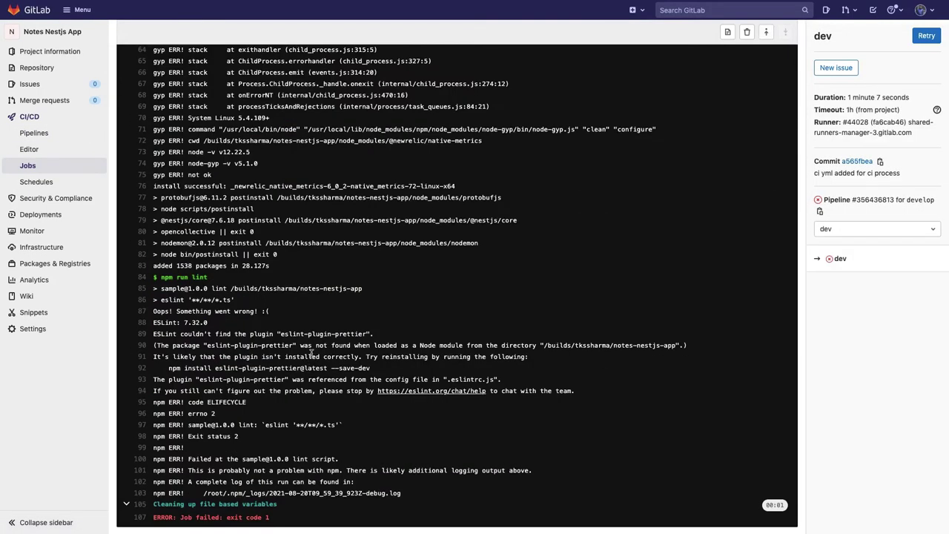
pyautogui.moveTo(315, 406); pyautogui.dragTo(128, 302)
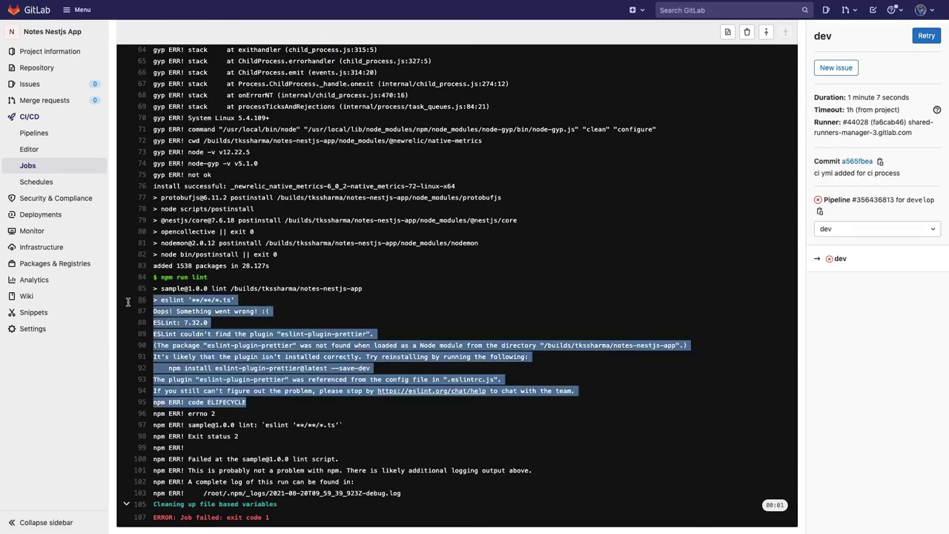
pyautogui.scroll(20, 319, 282)
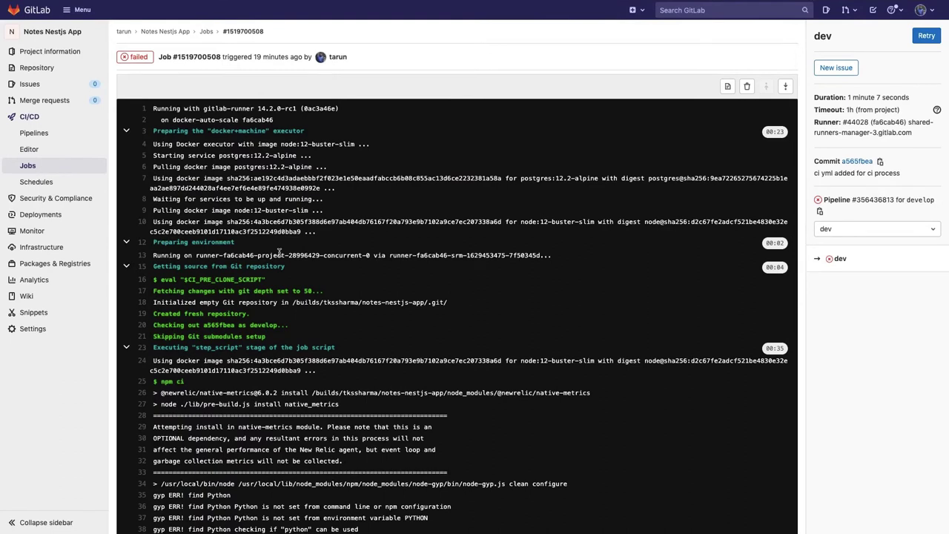
pyautogui.click(35, 133)
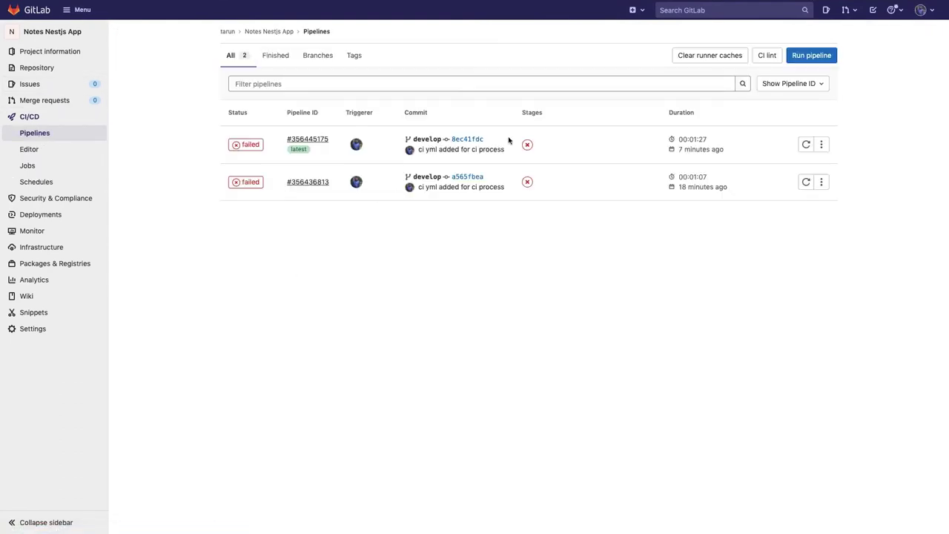
pyautogui.click(527, 143)
# Switch to VS Code, push the "postgres service fix" commit to origin develop, and return to the GitLab pipelines.
pyautogui.hotkey('ctrl', 'Right')
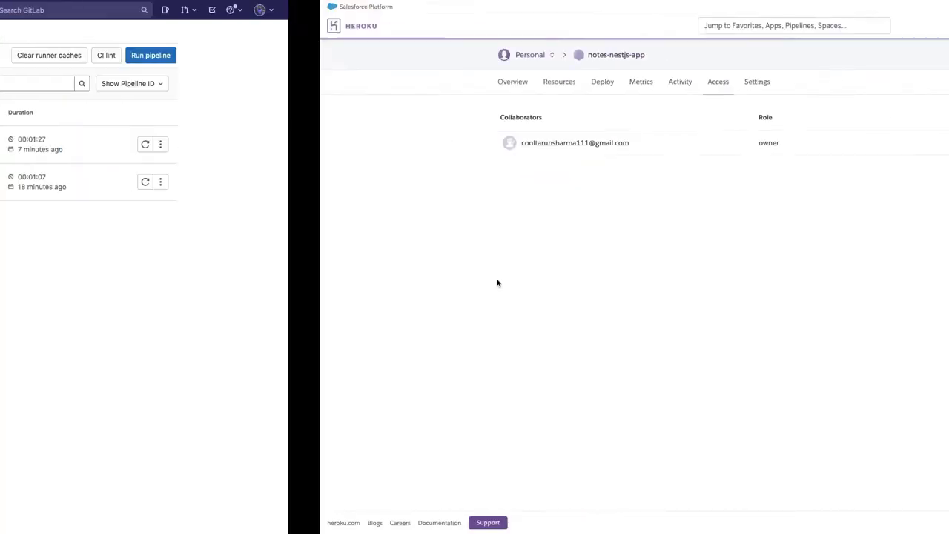
pyautogui.hotkey('ctrl', 'Right')
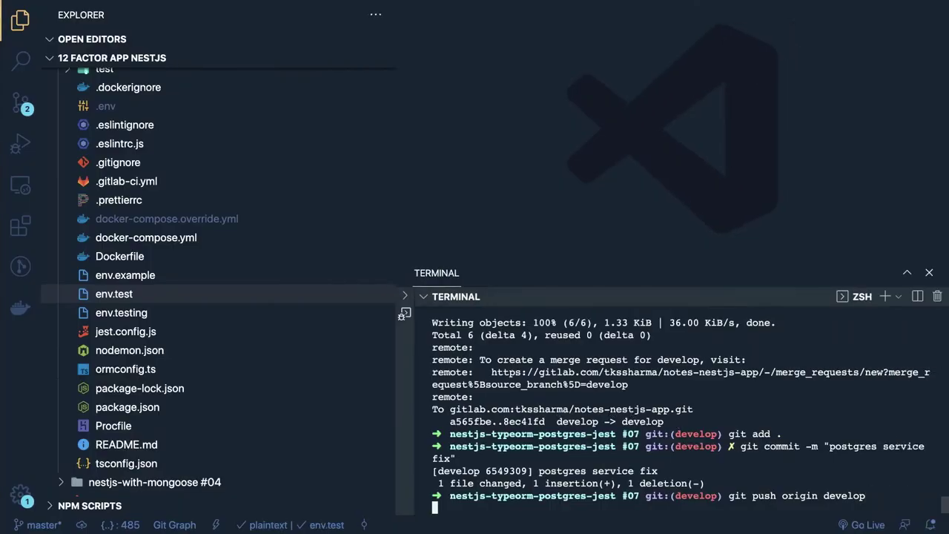
pyautogui.hotkey('ctrl', 'Left')
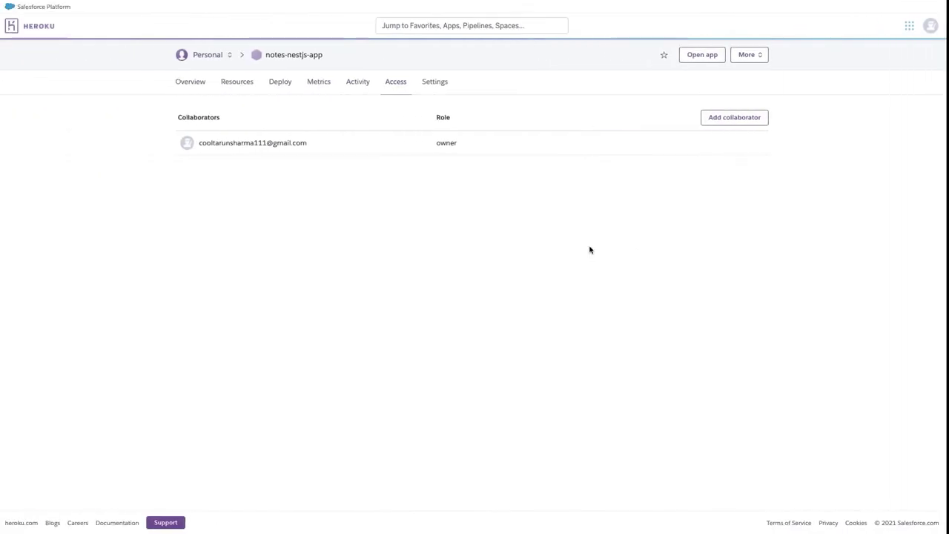
pyautogui.hotkey('ctrl', 'Left')
# Open the dev job log of the latest failed pipeline and examine its lint, build and unit test output.
pyautogui.click(527, 144)
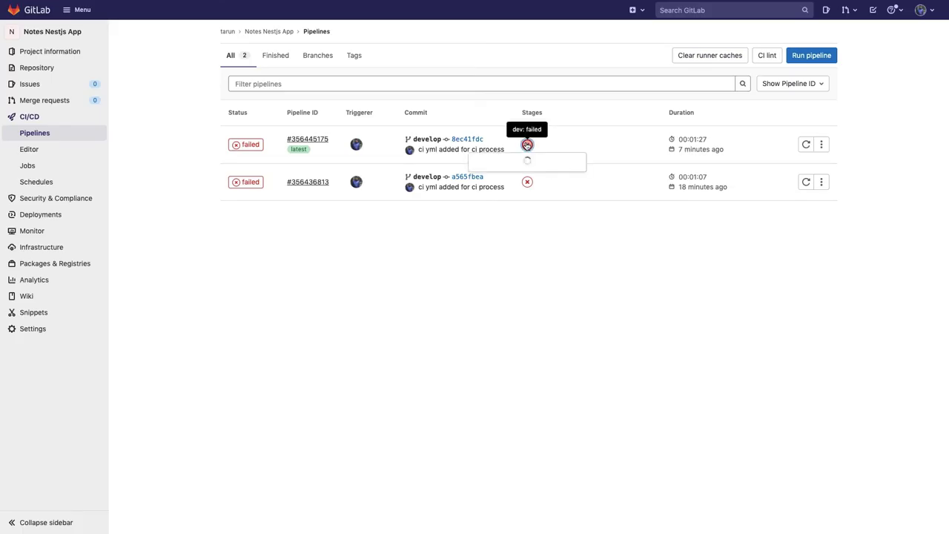
pyautogui.click(524, 164)
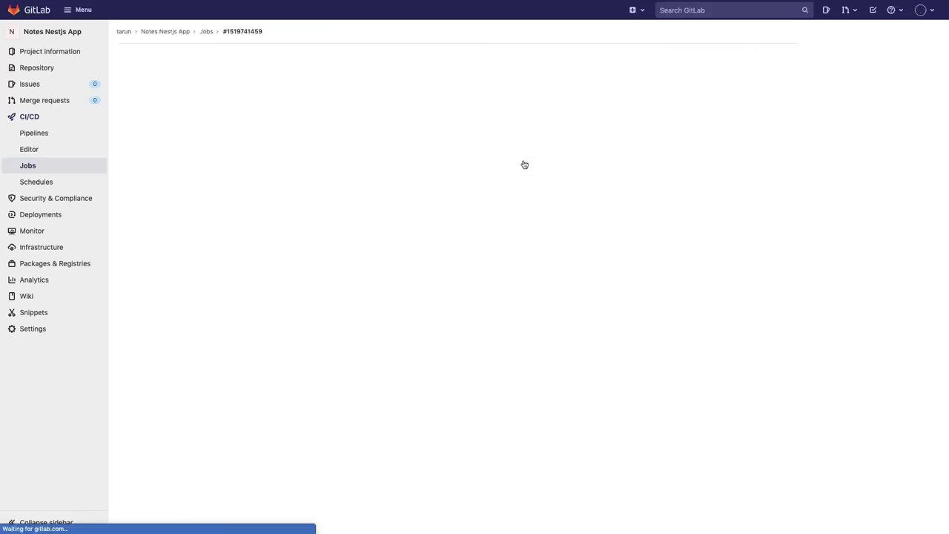
pyautogui.scroll(5, 500, 253)
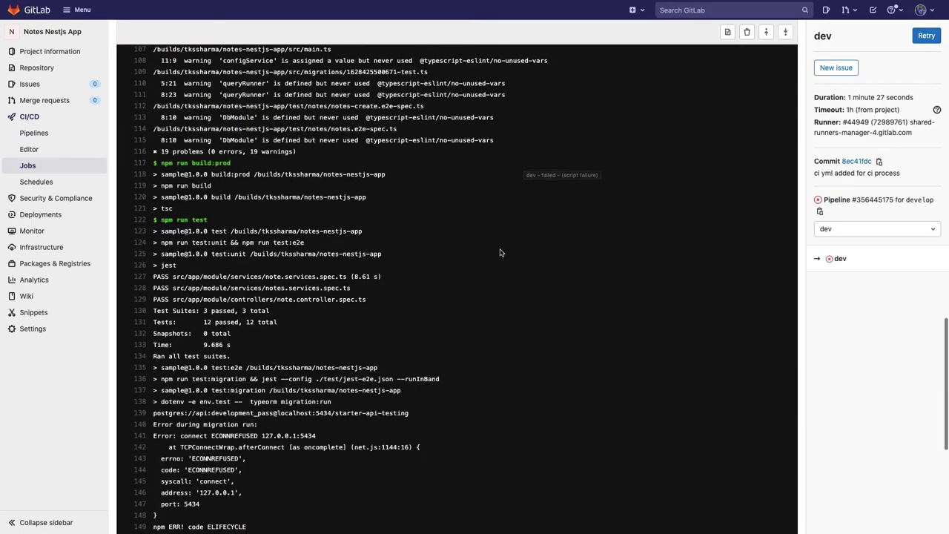
pyautogui.scroll(5, 500, 253)
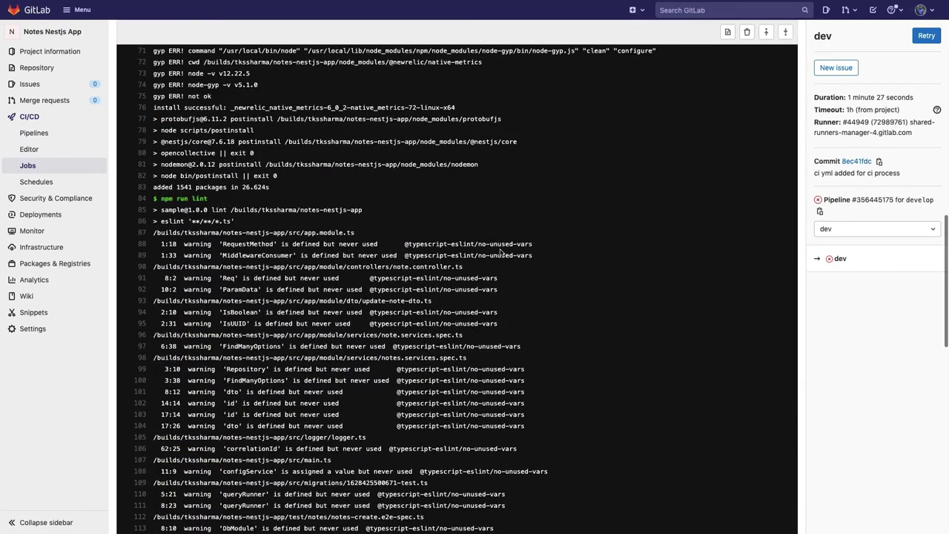
pyautogui.scroll(1, 500, 253)
pyautogui.scroll(-5, 500, 253)
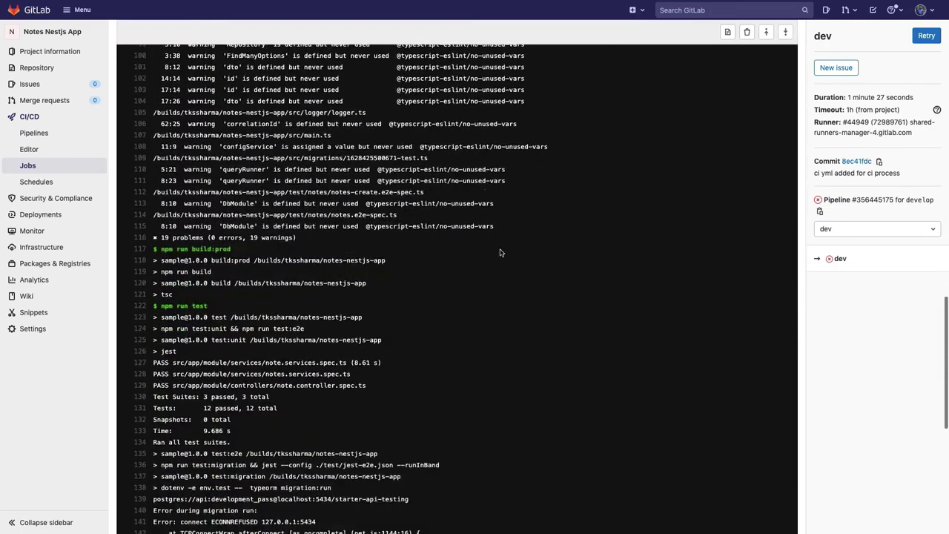
pyautogui.scroll(-1, 200, 274)
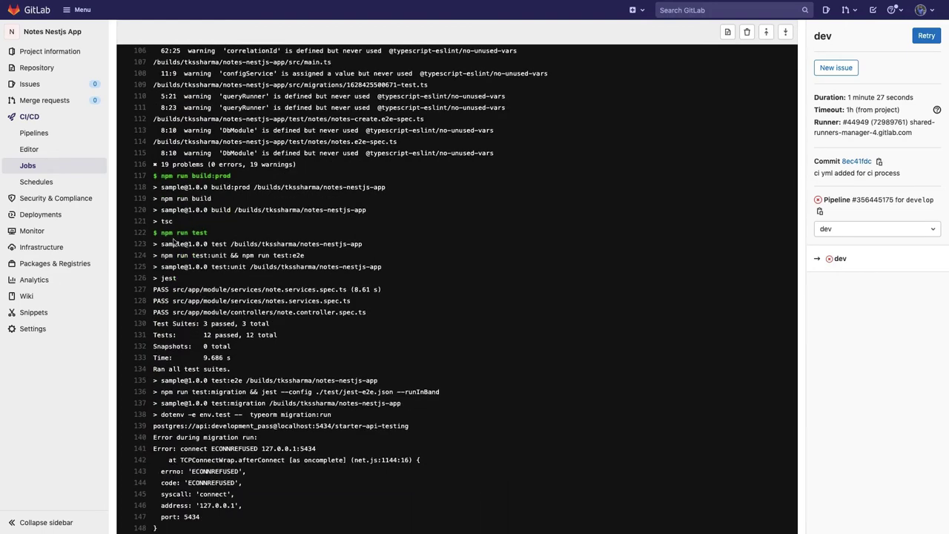
pyautogui.moveTo(159, 244); pyautogui.dragTo(361, 244)
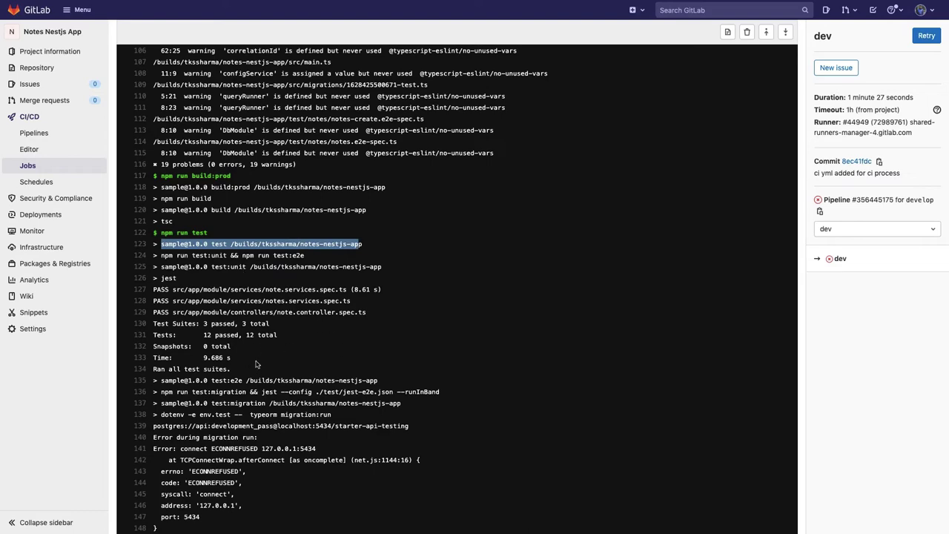
pyautogui.moveTo(257, 362); pyautogui.dragTo(142, 279)
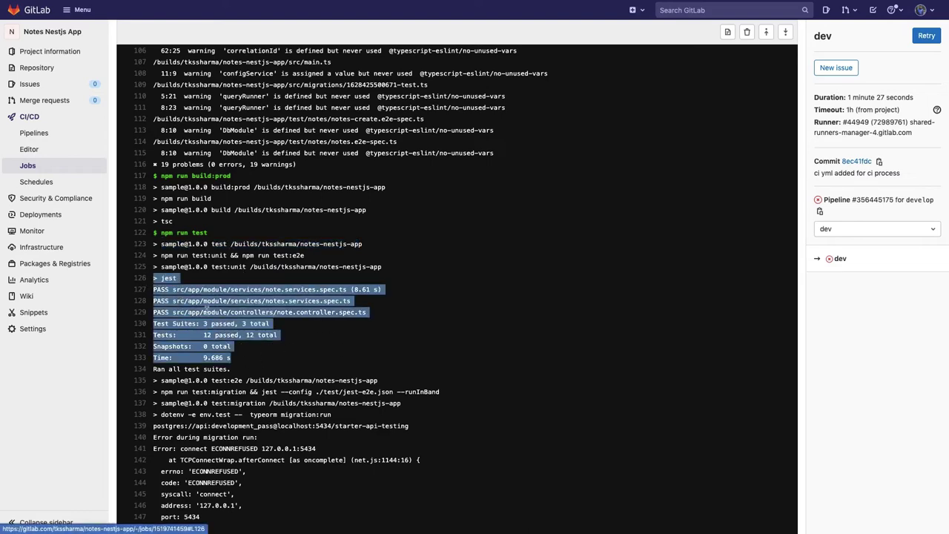
# Examine the e2e test migration command and the database connection error's address and port in the job log.
pyautogui.scroll(-3, 211, 311)
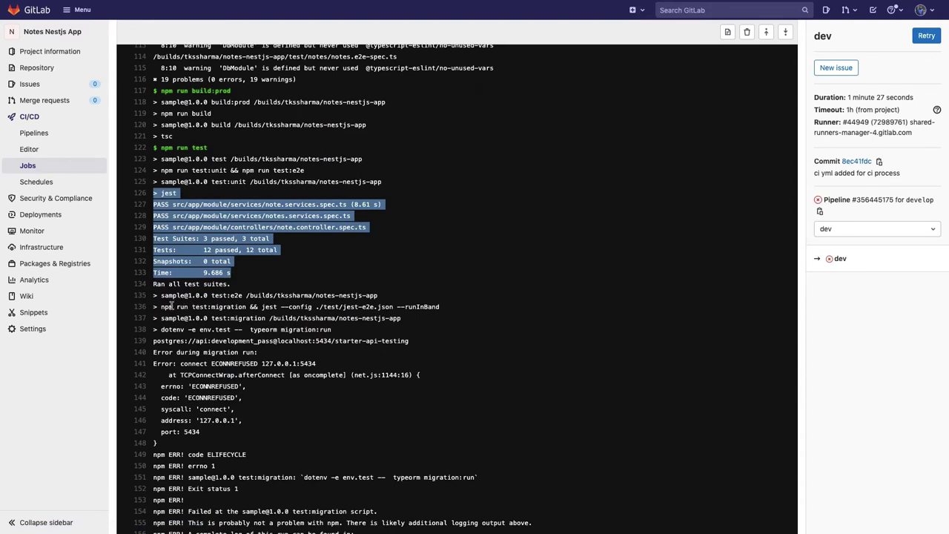
pyautogui.moveTo(161, 306); pyautogui.dragTo(443, 307)
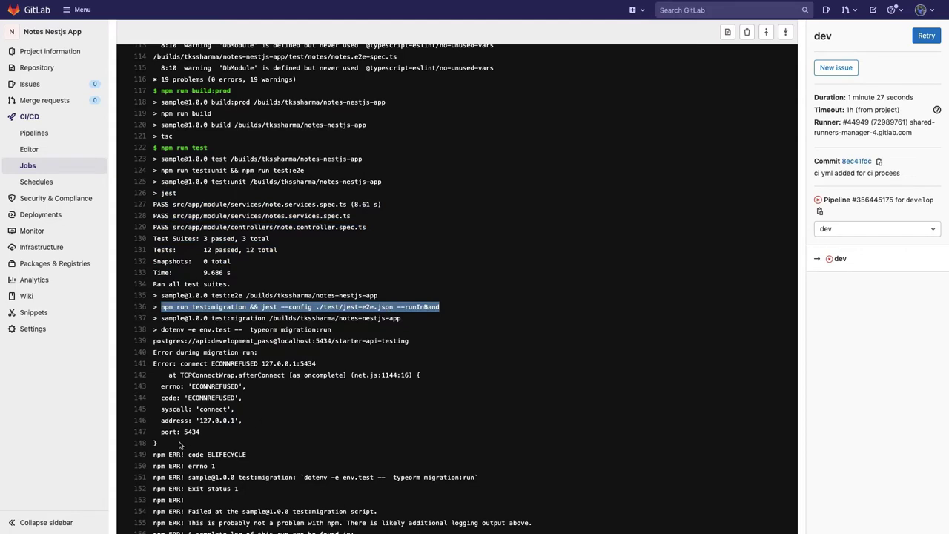
pyautogui.moveTo(182, 445); pyautogui.dragTo(142, 358)
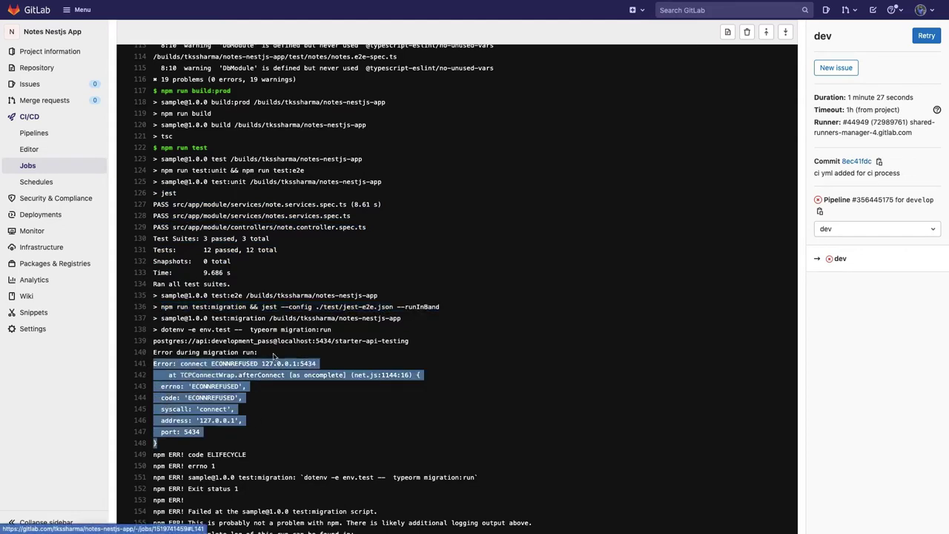
pyautogui.click(285, 364)
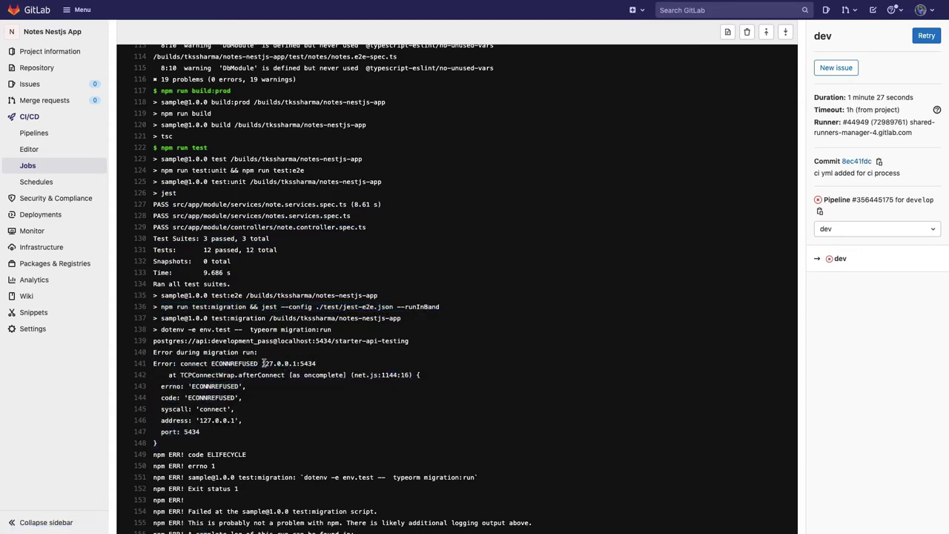
pyautogui.moveTo(262, 363); pyautogui.dragTo(296, 363)
# Check the push output in the VS Code terminal and return to the GitLab job log.
pyautogui.hotkey('ctrl', 'Right')
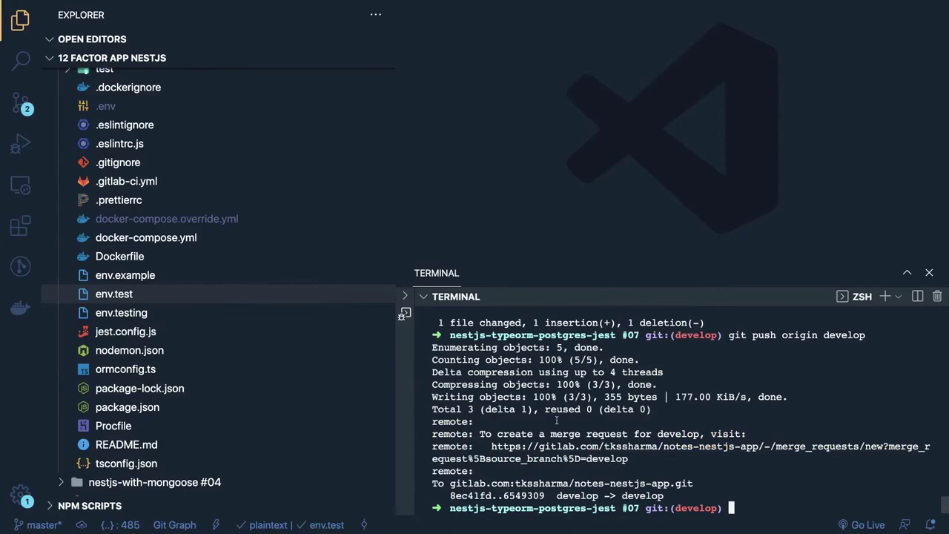
pyautogui.hotkey('ctrl', 'Left')
pyautogui.hotkey('ctrl', 'Left')
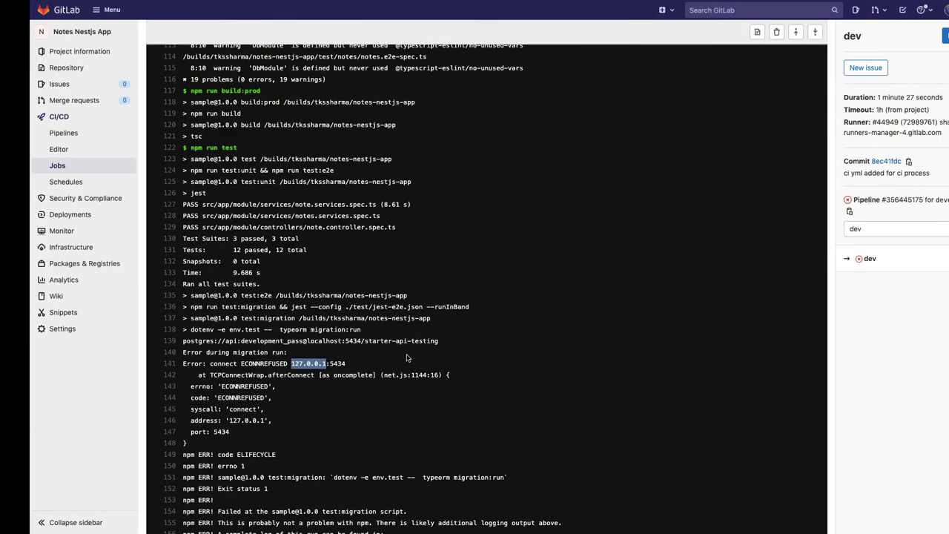
# Check the project's pipelines list, then open the project's CI/CD settings.
pyautogui.click(35, 134)
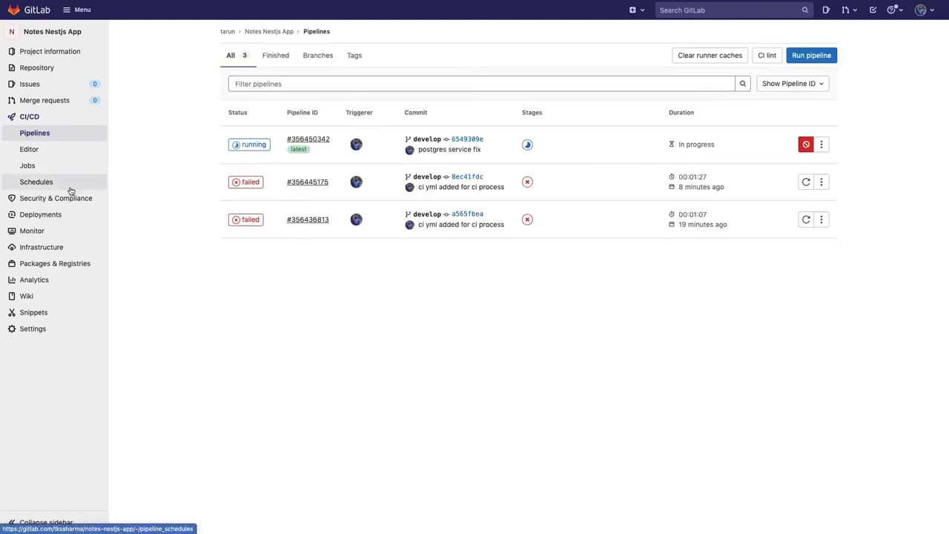
pyautogui.moveTo(42, 331)
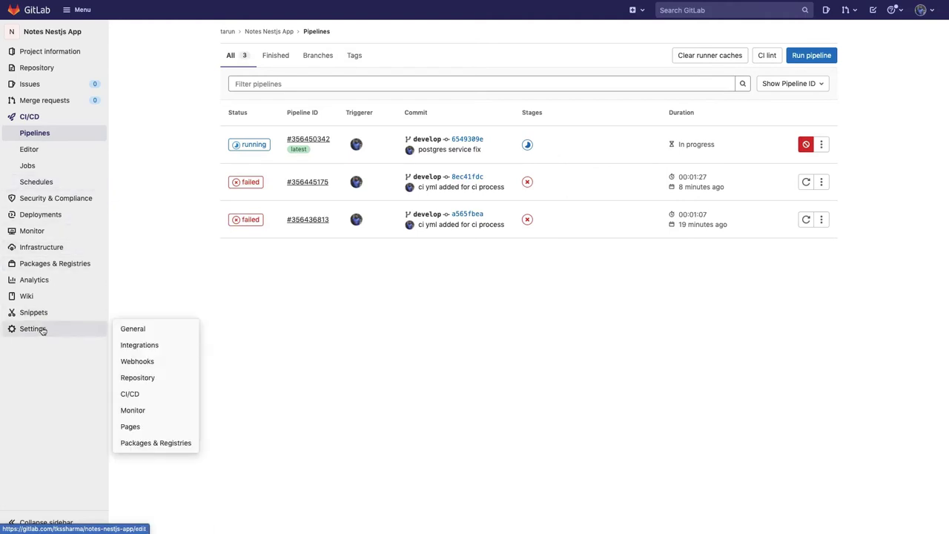
pyautogui.click(132, 328)
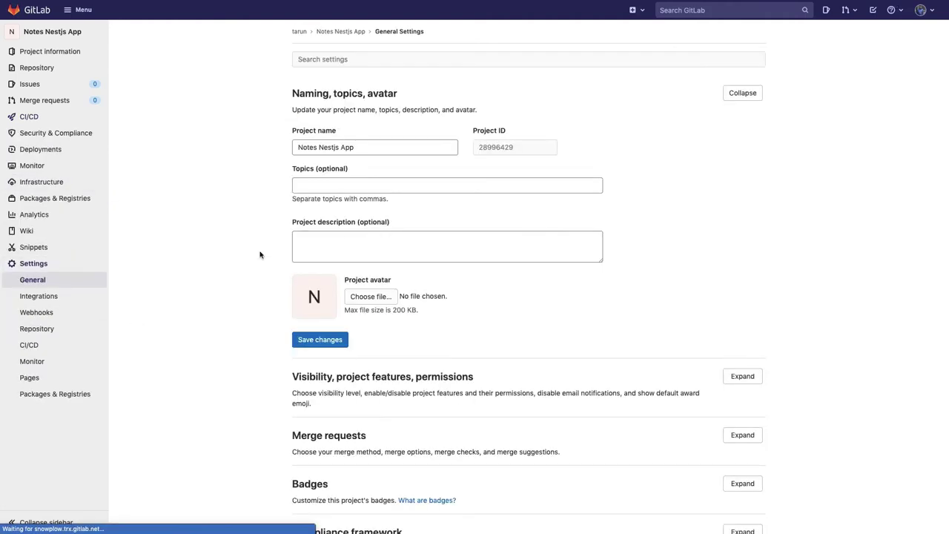
pyautogui.scroll(-5, 405, 233)
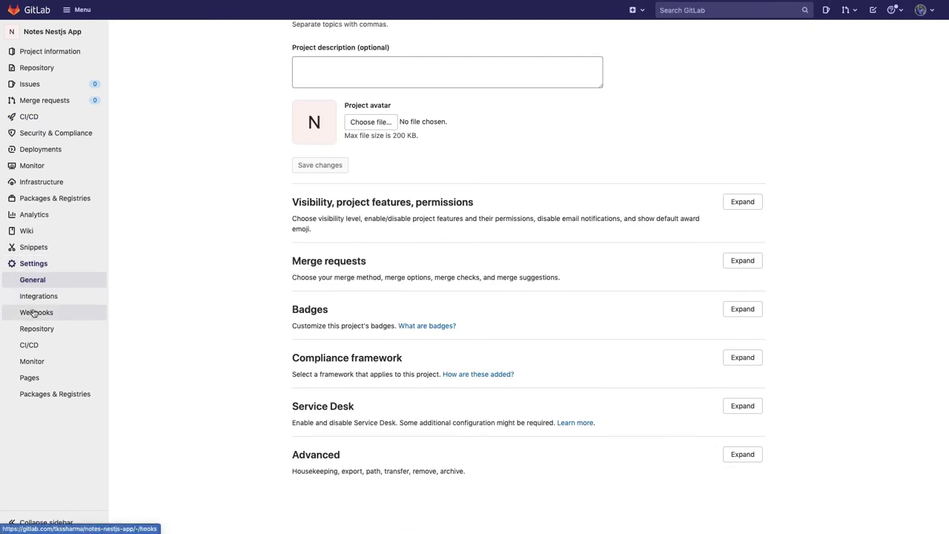
pyautogui.click(30, 345)
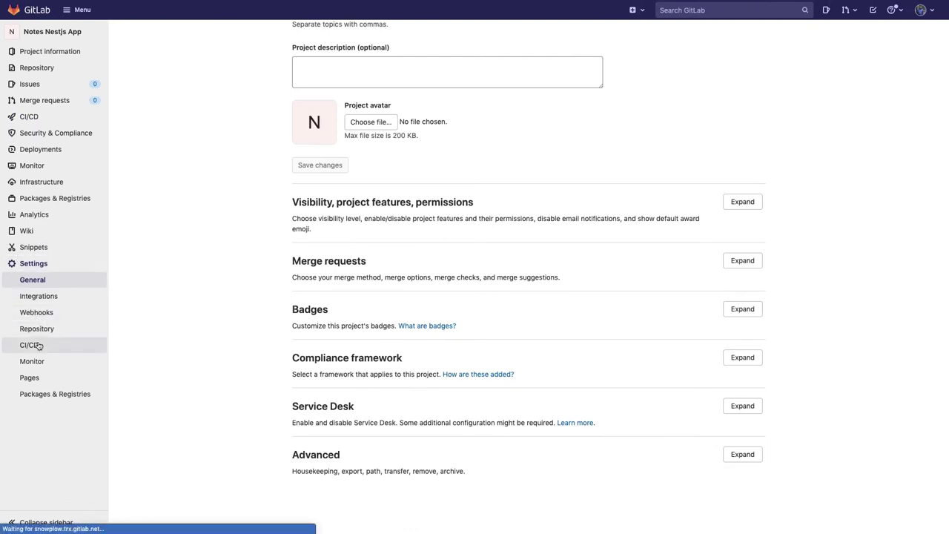
pyautogui.scroll(-1, 319, 293)
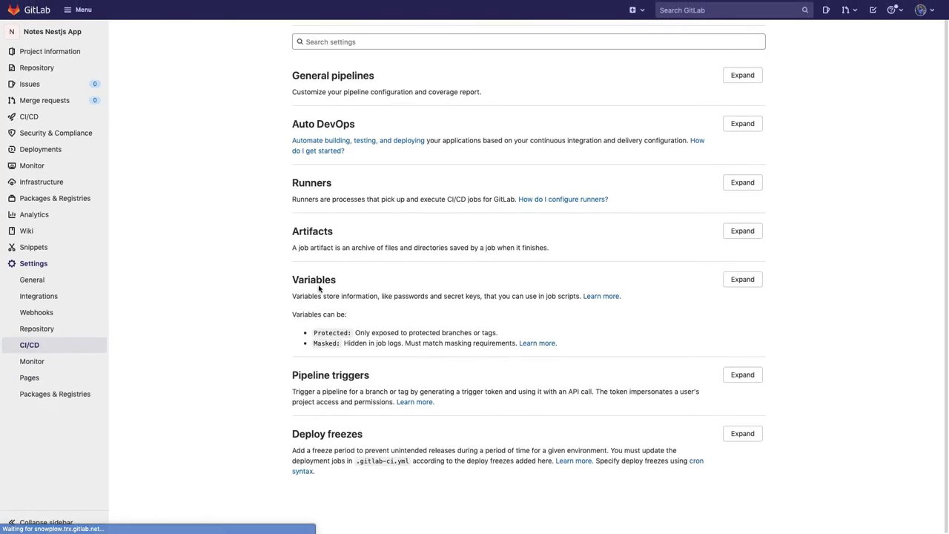
pyautogui.scroll(1, 508, 399)
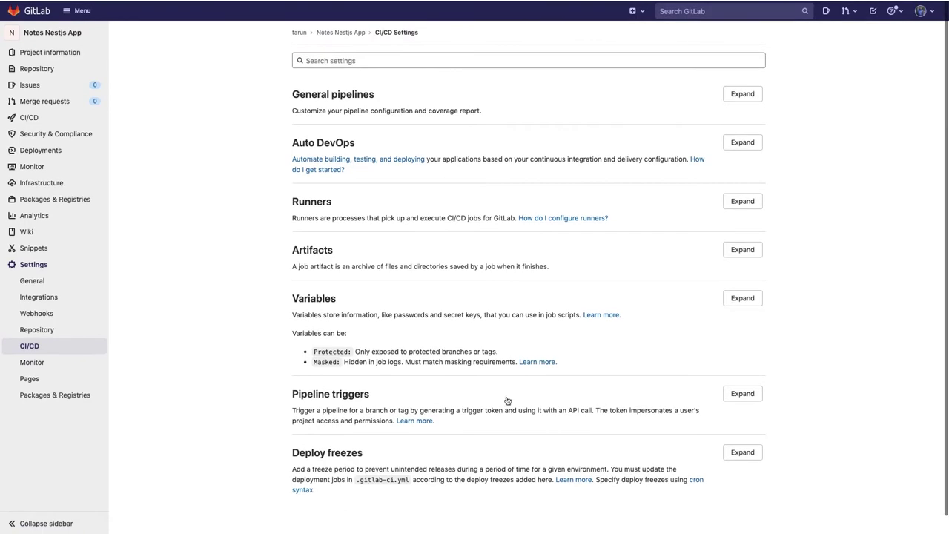
# Expand the Runners settings and examine the specific runner setup and the available shared runners with their tags.
pyautogui.click(756, 204)
pyautogui.scroll(-6, 692, 311)
pyautogui.scroll(2, 693, 313)
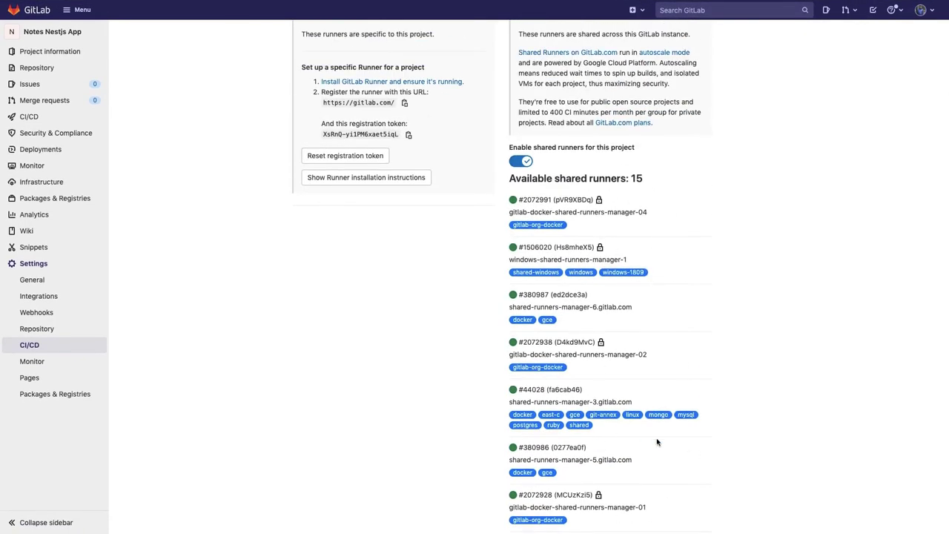
pyautogui.scroll(-9, 656, 442)
pyautogui.scroll(3, 657, 442)
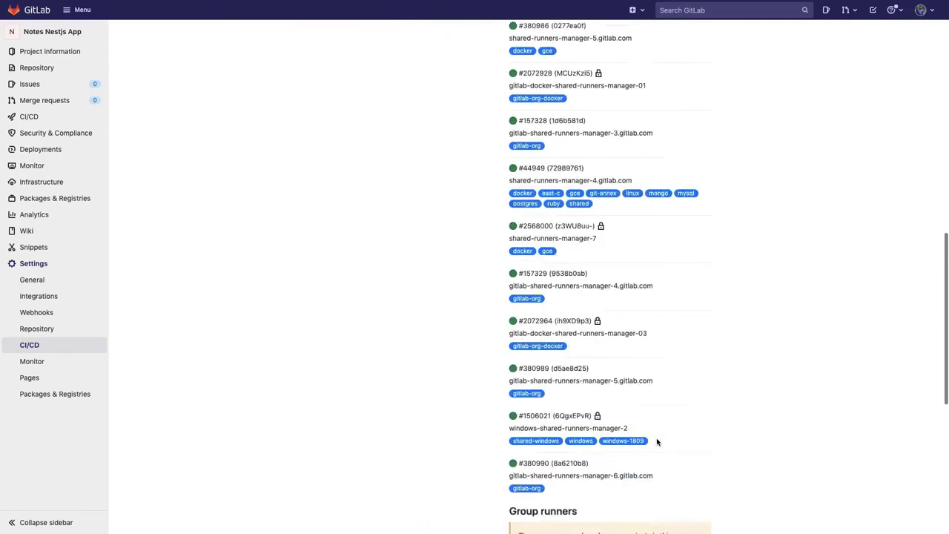
pyautogui.scroll(3, 656, 442)
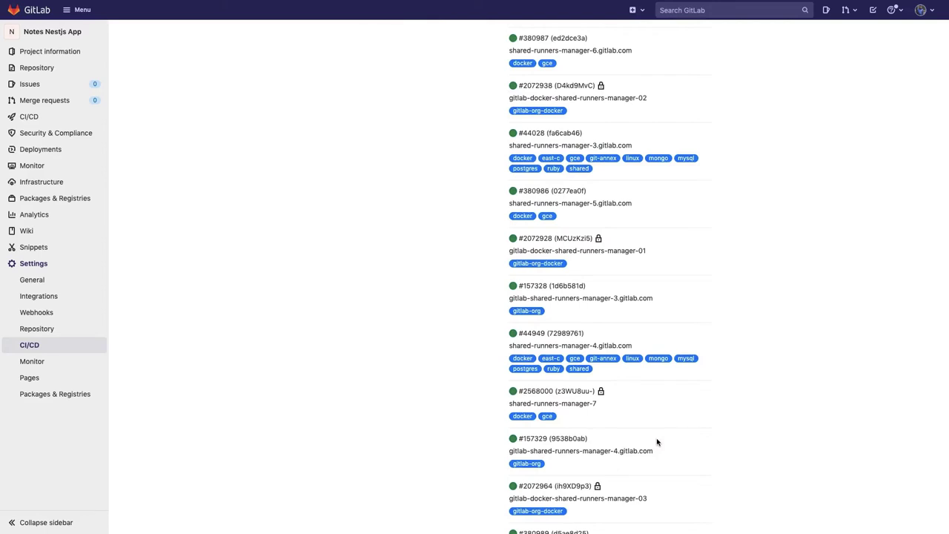
pyautogui.scroll(6, 626, 322)
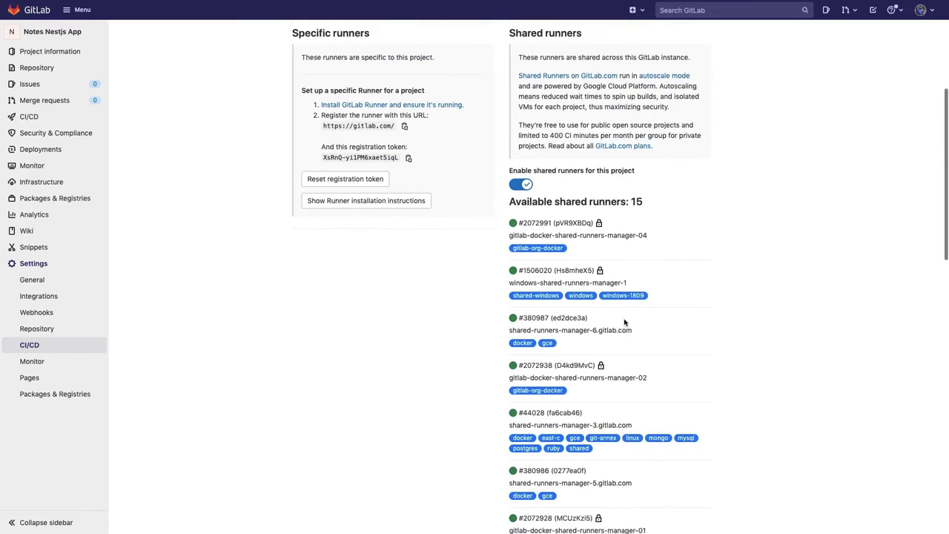
pyautogui.scroll(5, 625, 322)
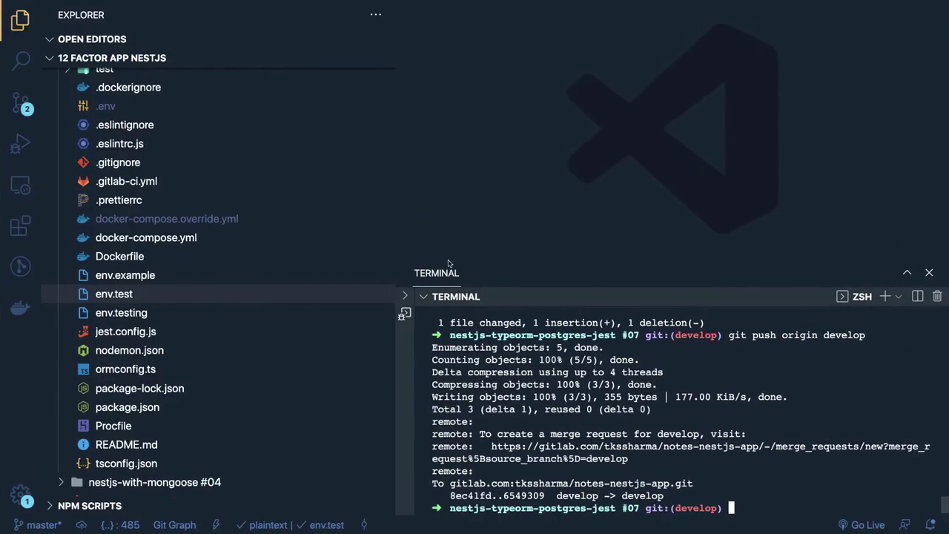
# Switch to VS Code, open .gitlab-ci.yml and remove the "stage" entry from the stages list.
pyautogui.click(89, 181)
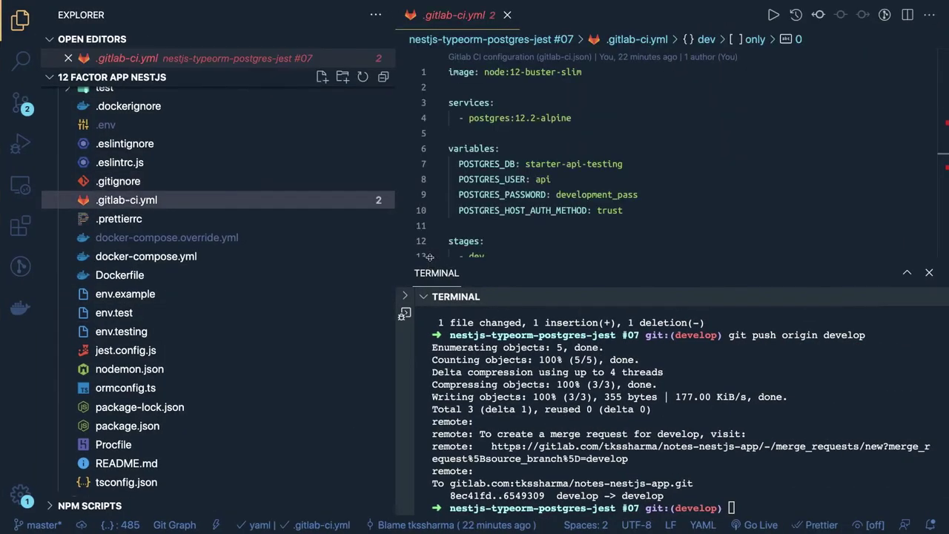
pyautogui.moveTo(431, 262); pyautogui.dragTo(465, 431)
pyautogui.scroll(-3, 509, 146)
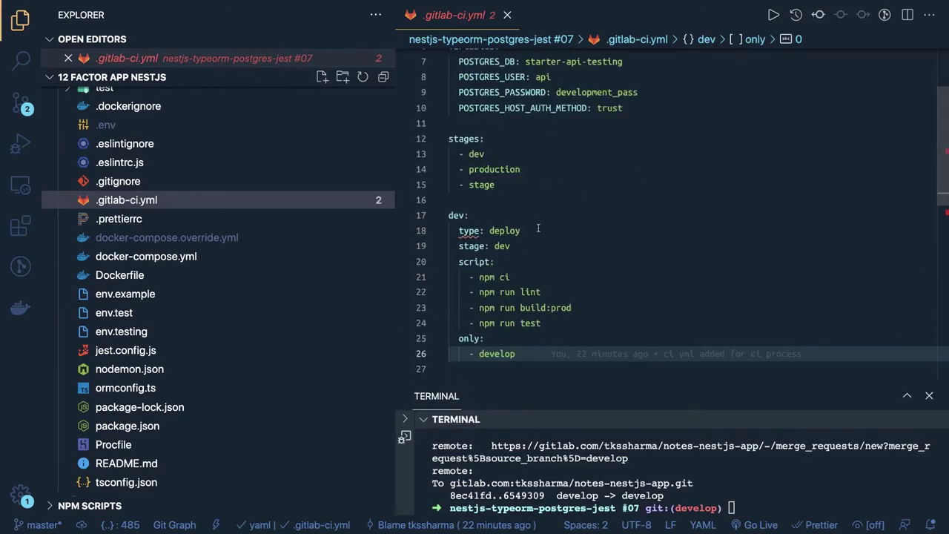
pyautogui.click(418, 141)
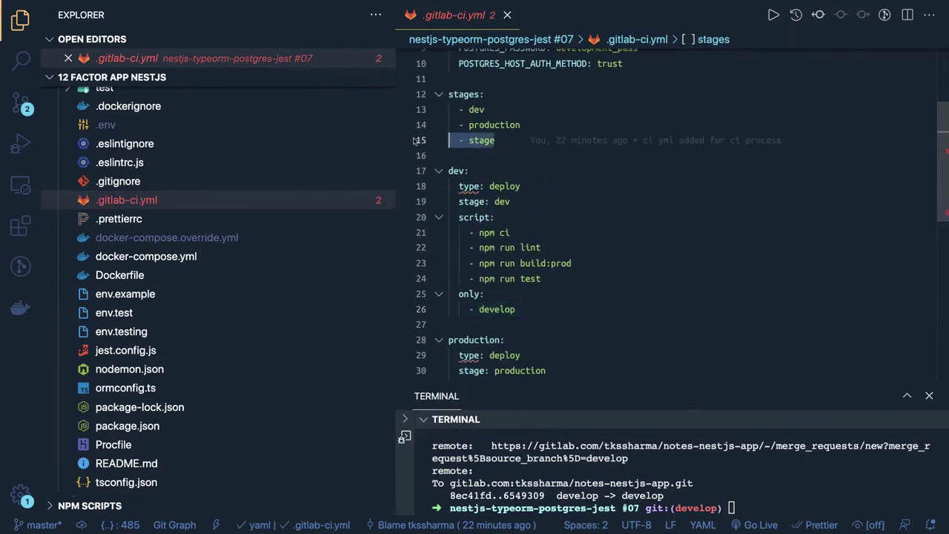
pyautogui.press('BackSpace')
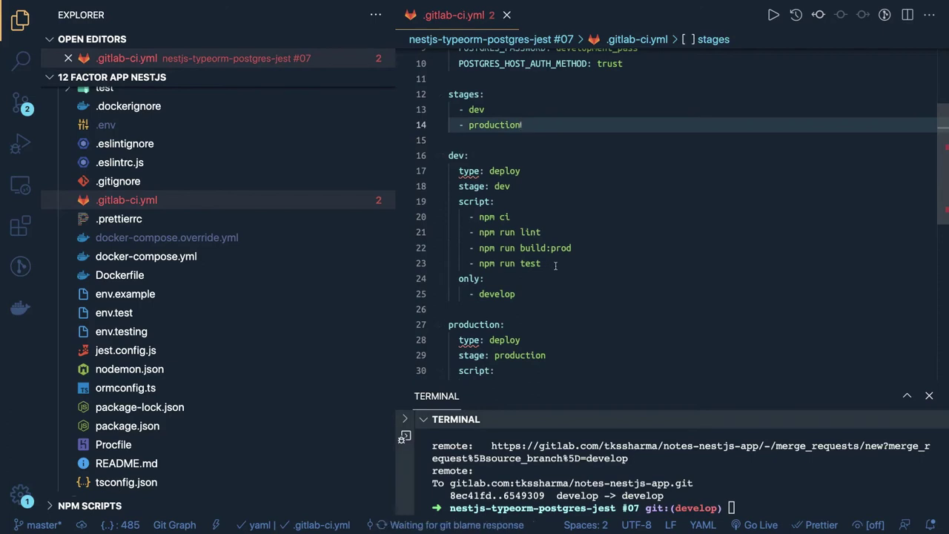
# Add the pasted dpl heroku api command with $HEROKU_API_KEY and $HEROKU_DOCUMENT_API_DEVELOPMENT_NAME after npm run test in the dev script, with a single list dash.
pyautogui.doubleClick(555, 266)
pyautogui.click(555, 263)
pyautogui.press('Return')
pyautogui.write('-')
pyautogui.hotkey('ctrl', 'v')
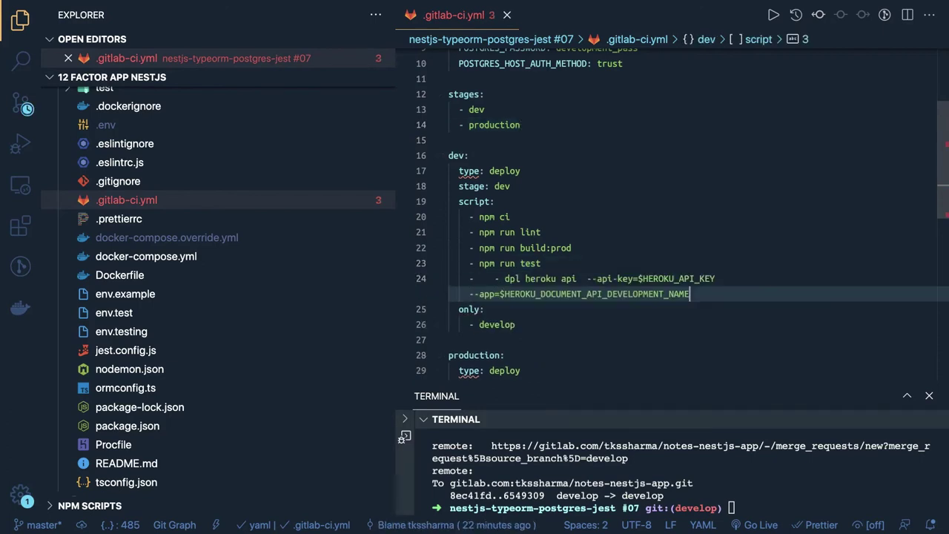
pyautogui.press('BackSpace')
pyautogui.press('BackSpace')
pyautogui.press('BackSpace')
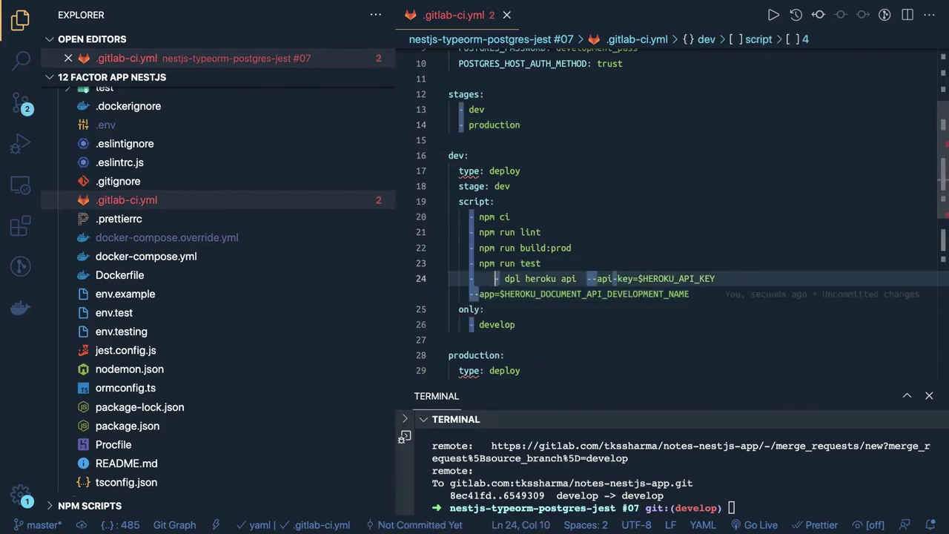
pyautogui.press('Delete')
pyautogui.press('Delete')
pyautogui.press('Left')
pyautogui.press('Left')
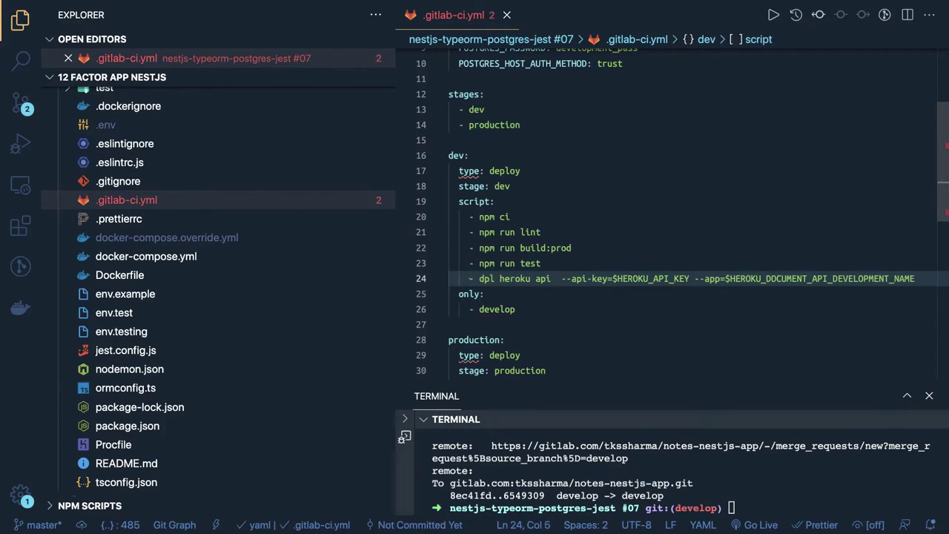
# Change the app variable in the dev job's dpl command to $HEROKU_APP_NAME_DEVELOPMENT.
pyautogui.doubleClick(643, 279)
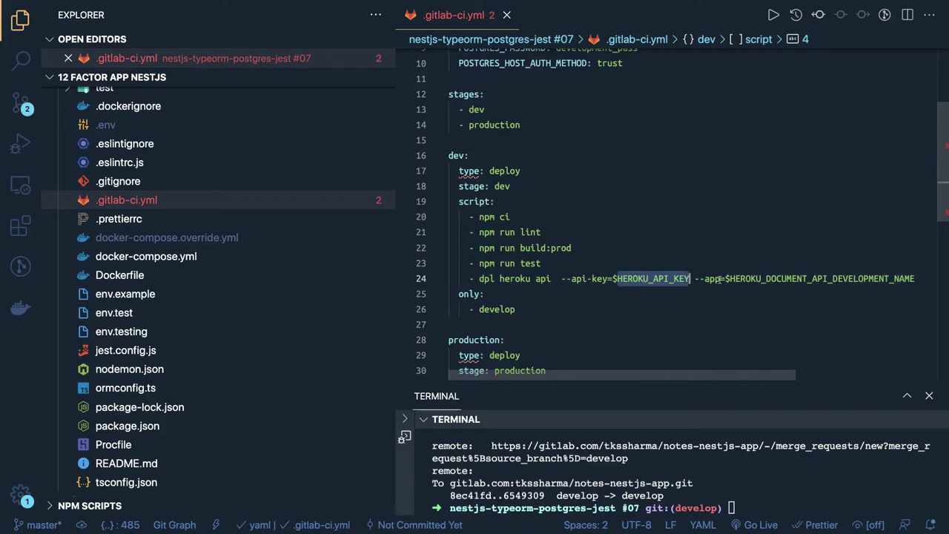
pyautogui.doubleClick(779, 279)
pyautogui.press('BackSpace')
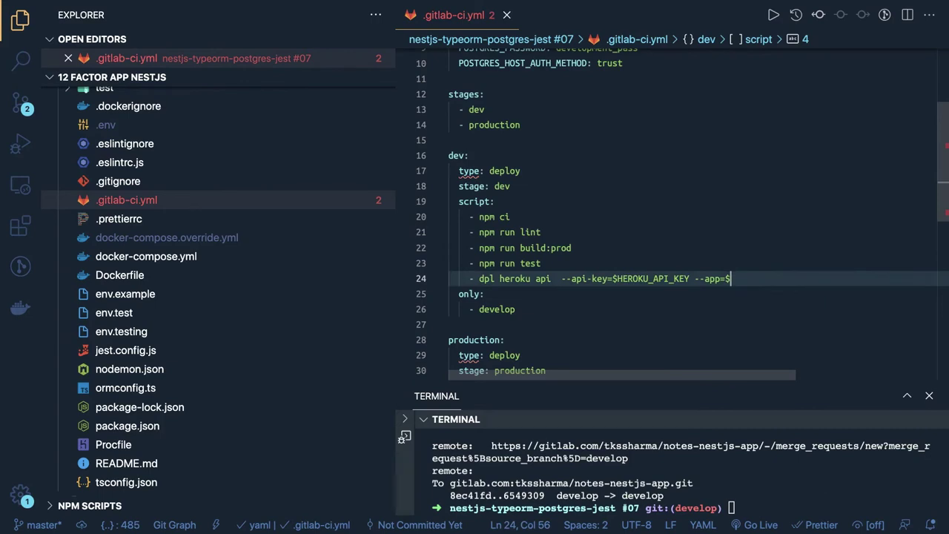
pyautogui.write('HEROKU_APP_NAME')
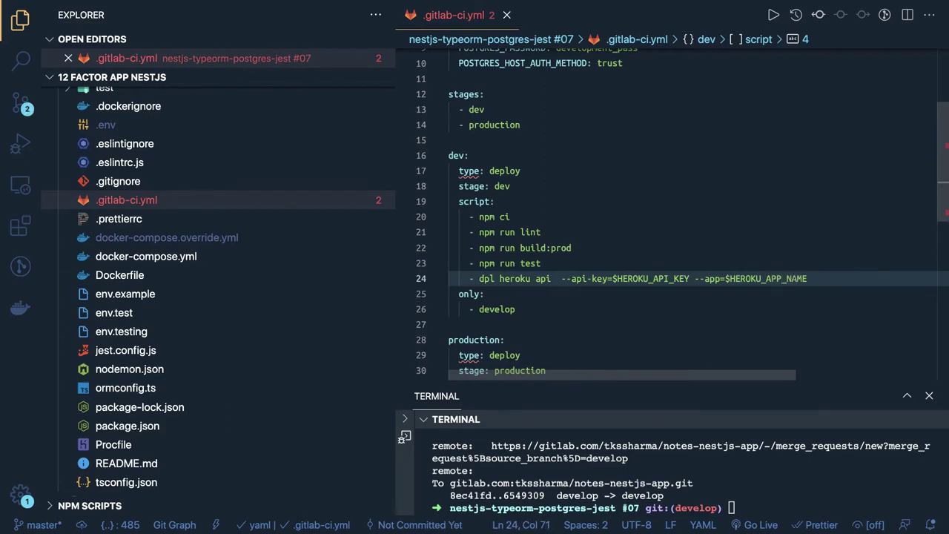
pyautogui.write('_DEVE')
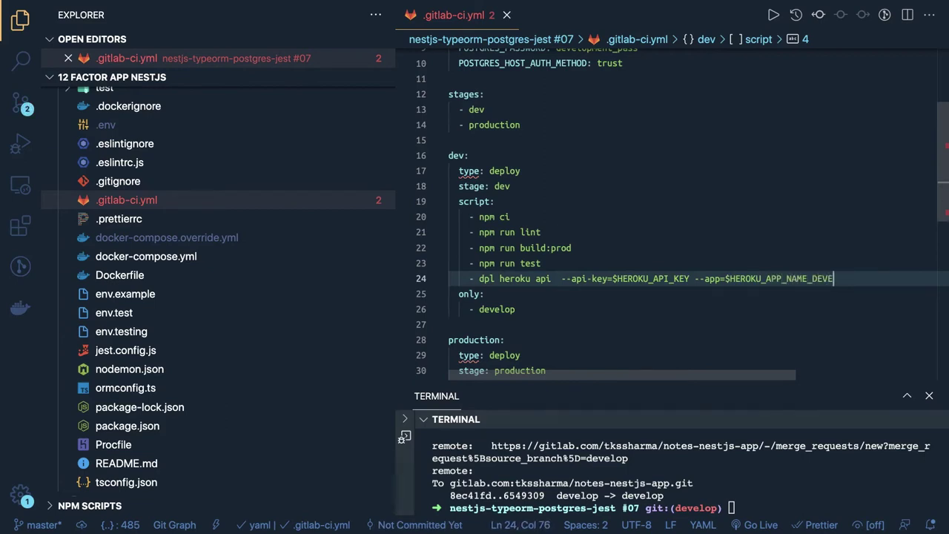
pyautogui.write('LOPMENT')
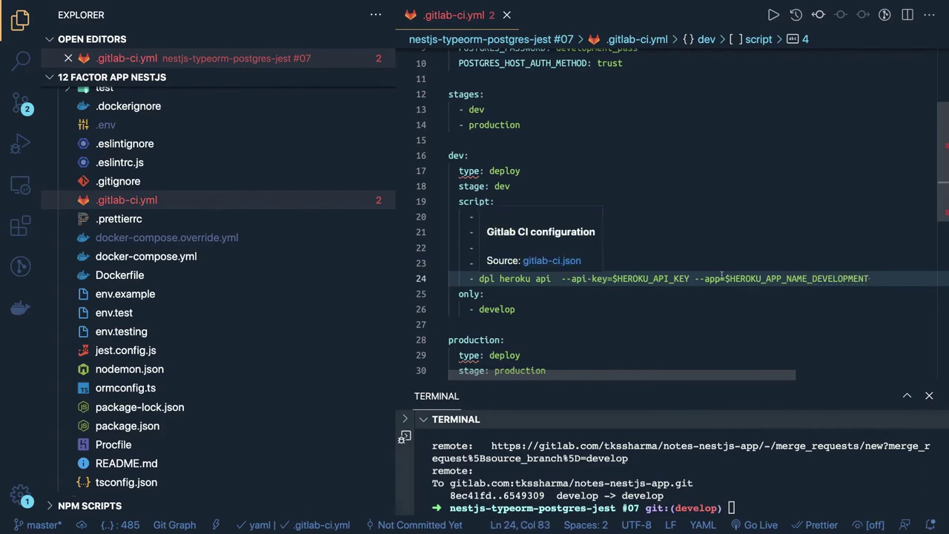
# Copy the dev job's dpl heroku line below npm run test in the production script, aligned with the other commands.
pyautogui.tripleClick(662, 280)
pyautogui.hotkey('ctrl', 'c')
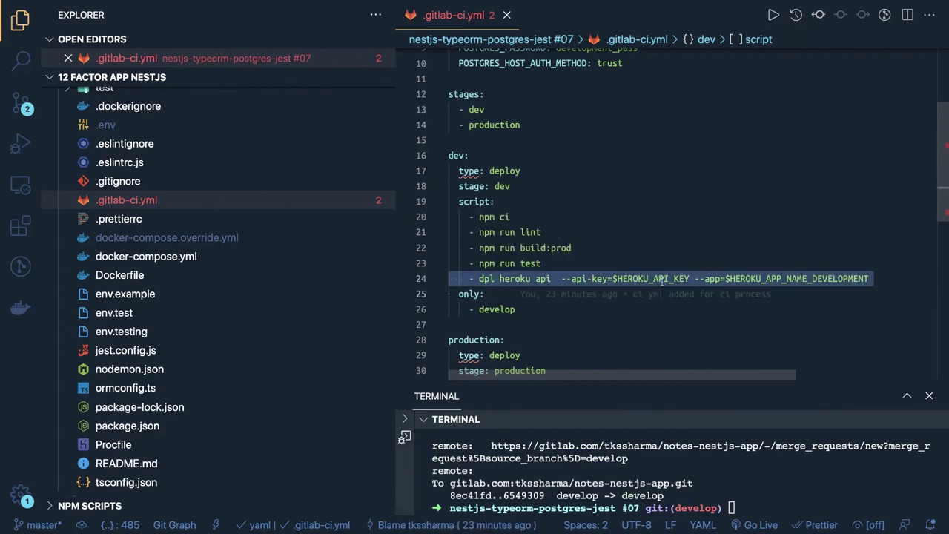
pyautogui.scroll(-5, 662, 280)
pyautogui.click(561, 245)
pyautogui.press('Return')
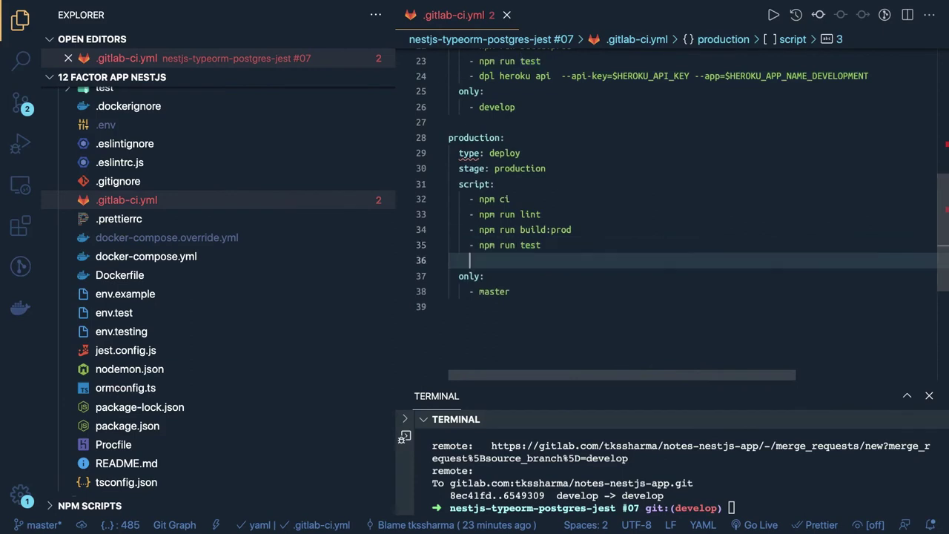
pyautogui.hotkey('ctrl', 'v')
pyautogui.click(487, 261)
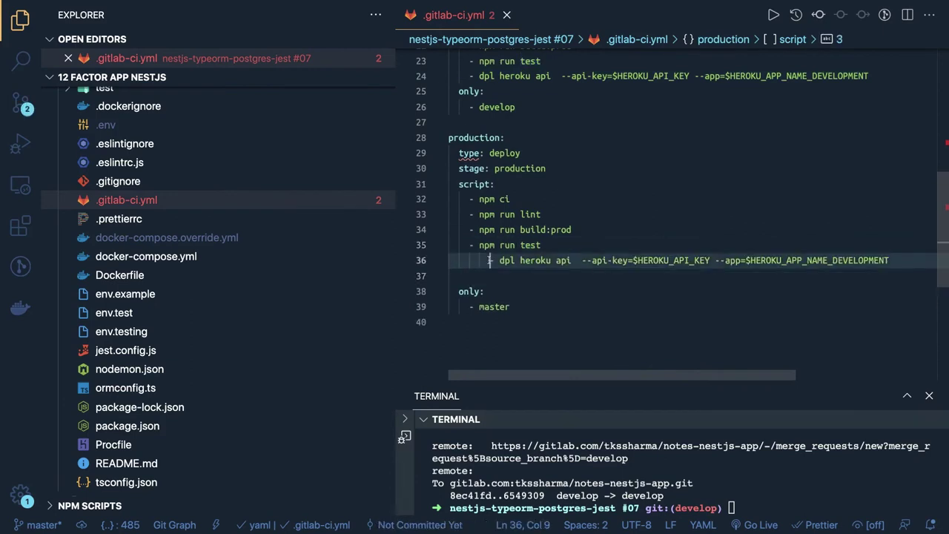
pyautogui.press('BackSpace')
pyautogui.press('BackSpace')
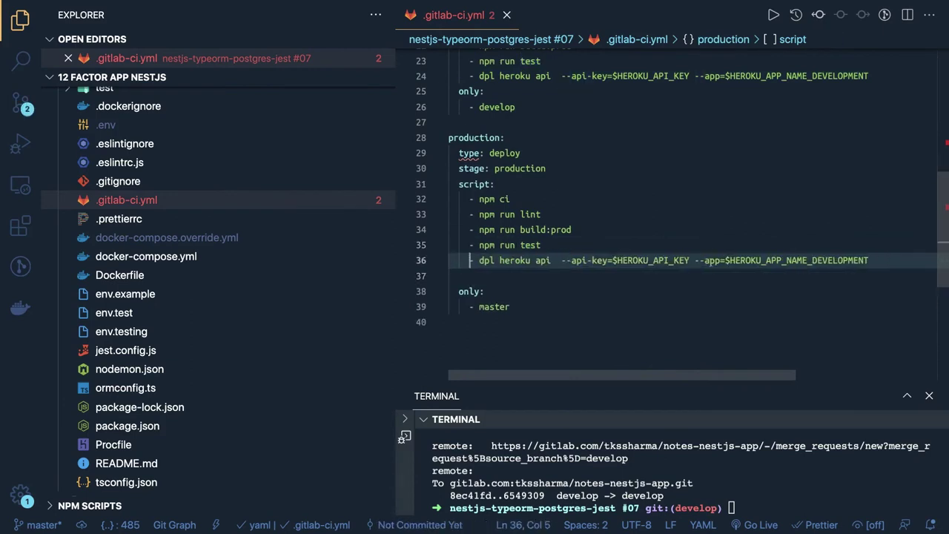
# Change the app variable in the production job's dpl command to $HEROKU_APP_NAME_PRODUCTION.
pyautogui.click(878, 258)
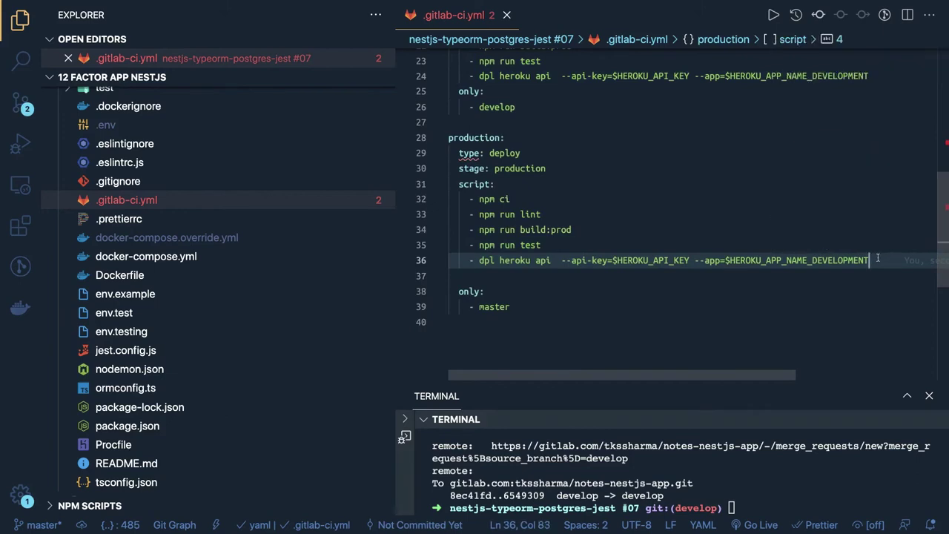
pyautogui.press('BackSpace')
pyautogui.press('BackSpace')
pyautogui.press('BackSpace')
pyautogui.press('BackSpace')
pyautogui.press('BackSpace')
pyautogui.press('BackSpace')
pyautogui.press('BackSpace')
pyautogui.press('BackSpace')
pyautogui.press('BackSpace')
pyautogui.press('BackSpace')
pyautogui.press('BackSpace')
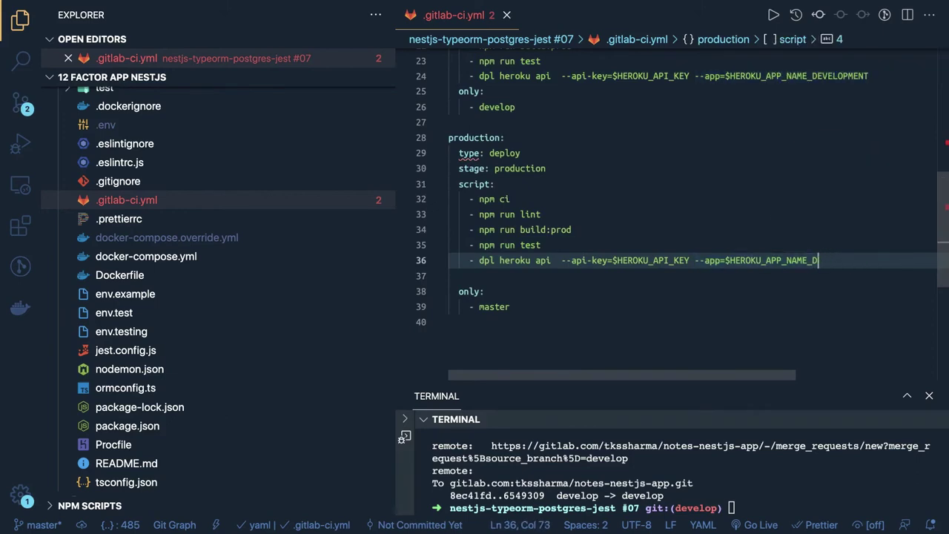
pyautogui.write('PRODUCTION')
# Replace the HEROKU prefix of the production app variable with NESTJS, giving $NESTJS_APP_NAME_PRODUCTION.
pyautogui.click(768, 260)
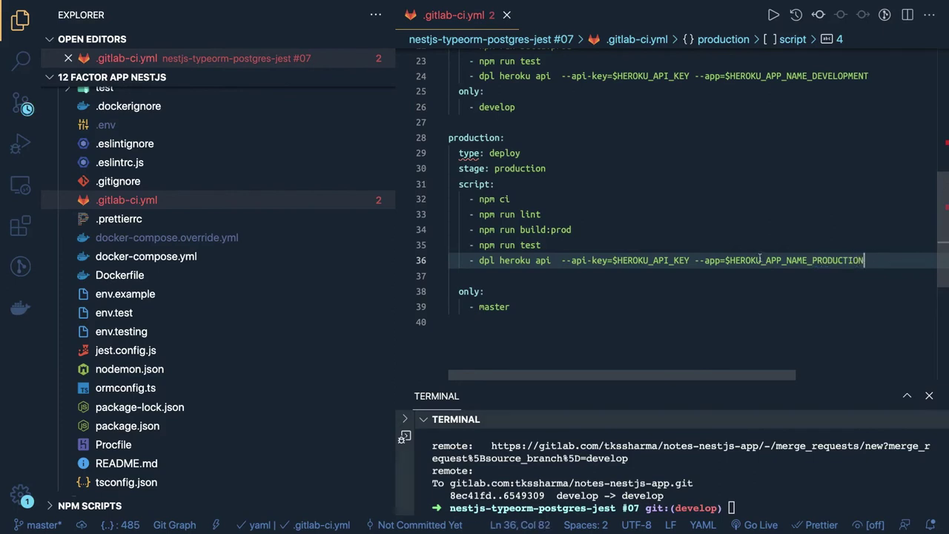
pyautogui.press('BackSpace')
pyautogui.press('BackSpace')
pyautogui.press('BackSpace')
pyautogui.press('BackSpace')
pyautogui.press('BackSpace')
pyautogui.press('BackSpace')
pyautogui.press('BackSpace')
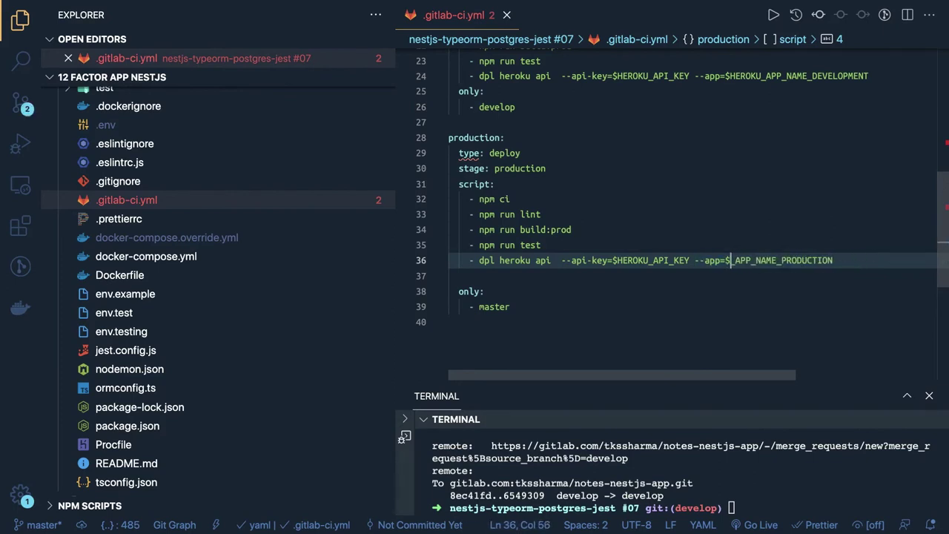
pyautogui.write('nestjs')
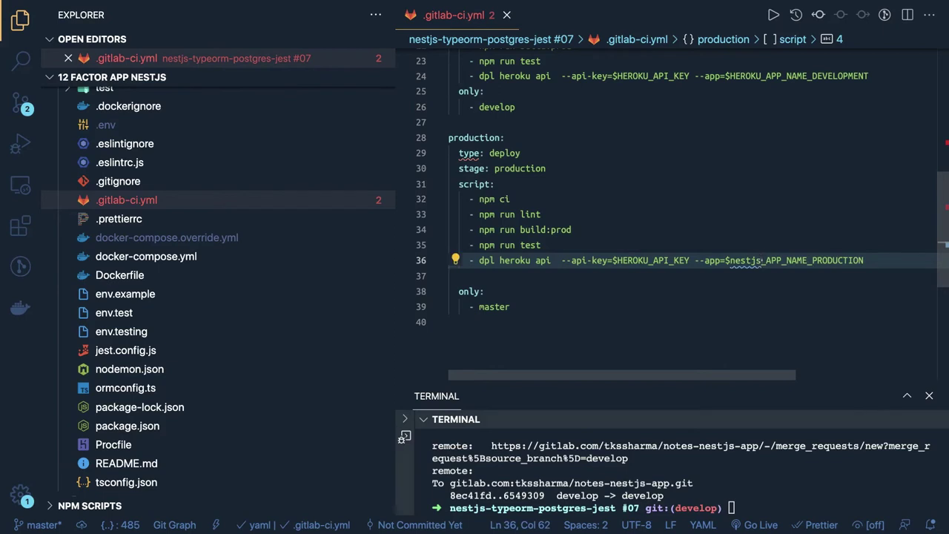
pyautogui.press('BackSpace')
pyautogui.press('BackSpace')
pyautogui.press('BackSpace')
pyautogui.press('BackSpace')
pyautogui.press('BackSpace')
pyautogui.press('BackSpace')
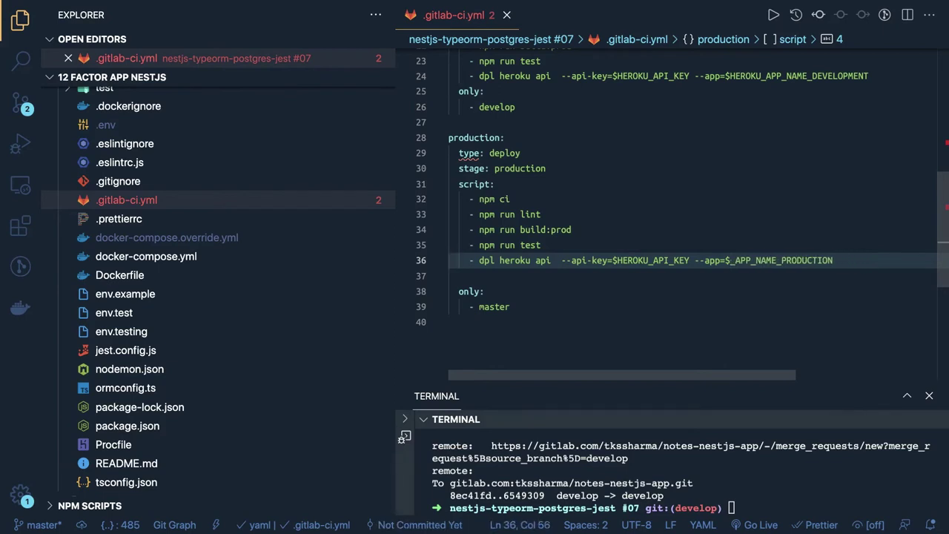
pyautogui.write('NESTJS')
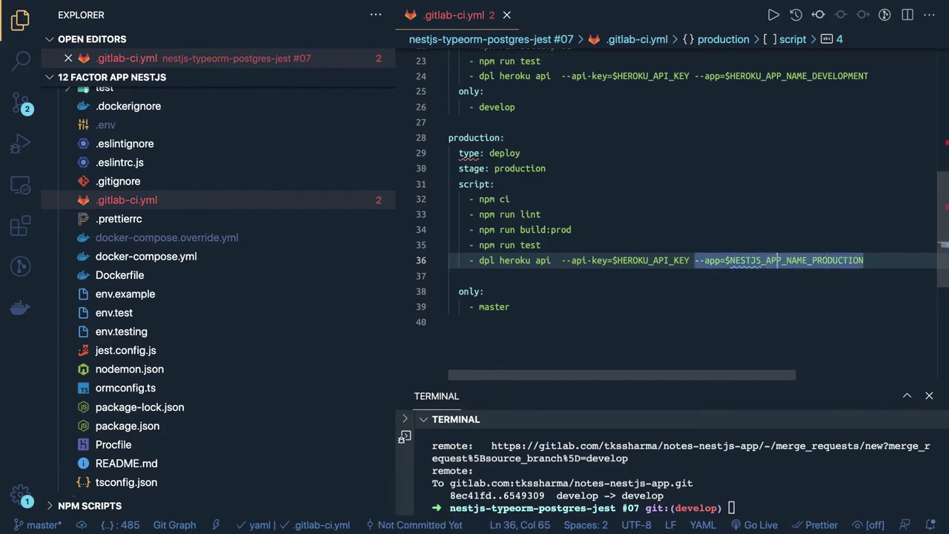
# Change the app variable in the production job's dpl command to $NESTJS_API_APP_PRODUCTION.
pyautogui.press('Right')
pyautogui.press('Right')
pyautogui.press('Right')
pyautogui.press('Right')
pyautogui.press('Right')
pyautogui.press('Right')
pyautogui.press('Right')
pyautogui.press('Right')
pyautogui.press('Right')
pyautogui.press('BackSpace')
pyautogui.press('BackSpace')
pyautogui.press('BackSpace')
pyautogui.press('BackSpace')
pyautogui.press('BackSpace')
pyautogui.press('BackSpace')
pyautogui.press('BackSpace')
pyautogui.press('BackSpace')
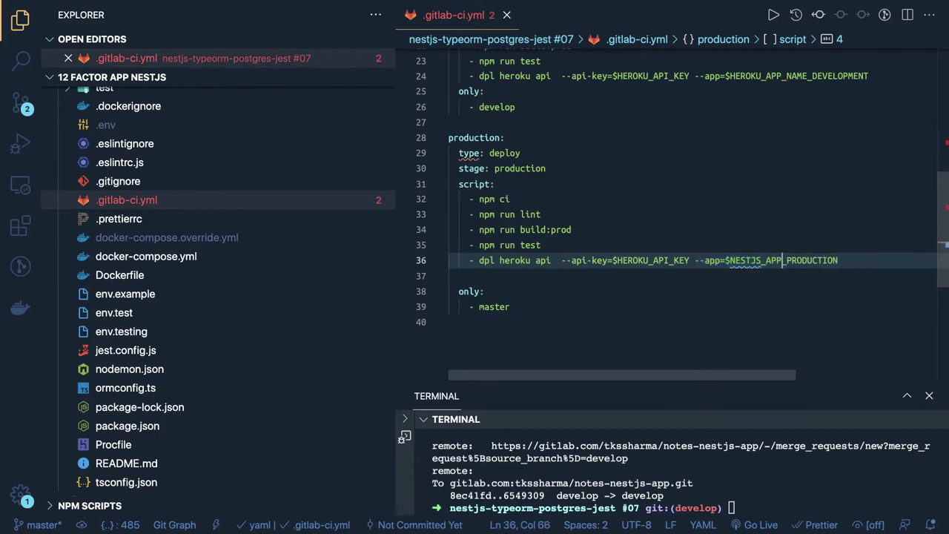
pyautogui.write('API+APP')
pyautogui.click(787, 260)
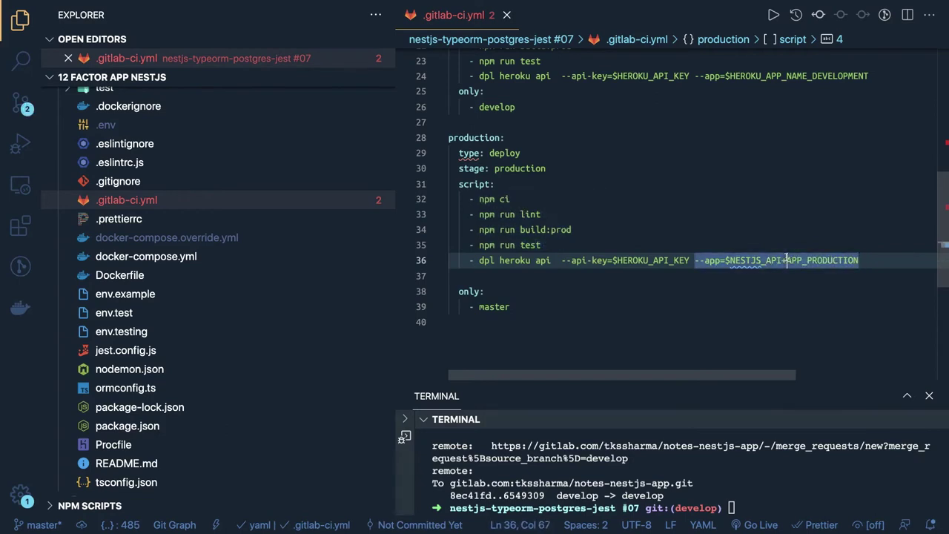
pyautogui.press('BackSpace')
pyautogui.write('_')
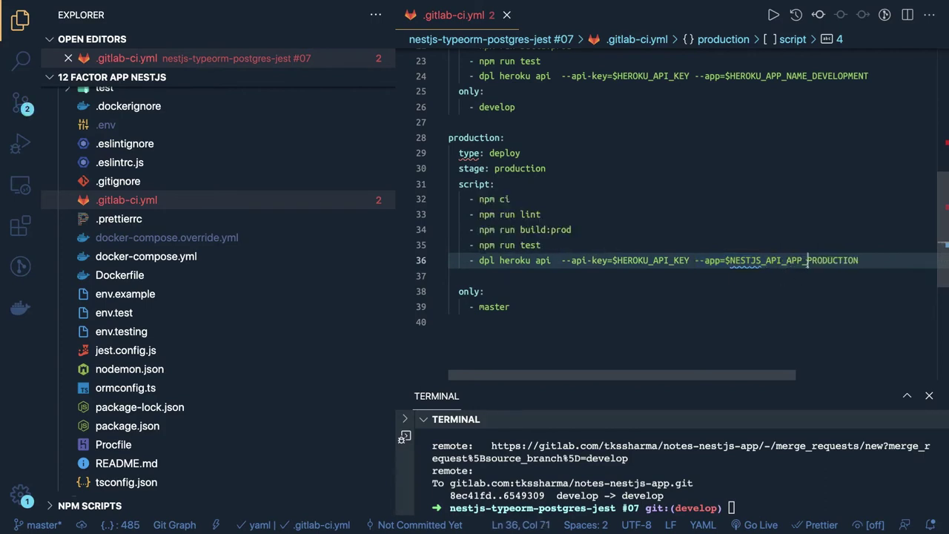
# Replace the dev job's app variable with a copy of the production one, ending in DEVELOPMENT: $NESTJS_API_APP_DEVELOPMENT.
pyautogui.doubleClick(807, 261)
pyautogui.press('super+c')
pyautogui.scroll(2, 807, 260)
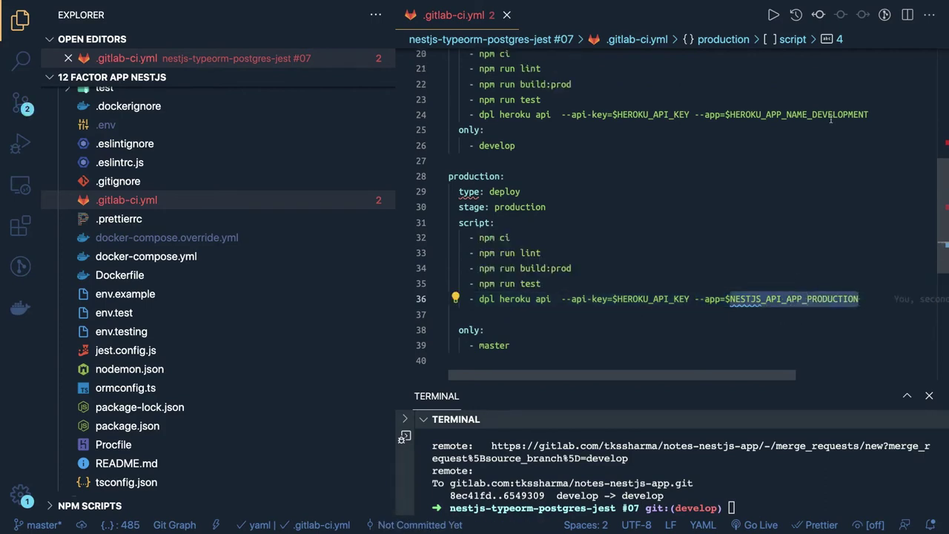
pyautogui.doubleClick(822, 114)
pyautogui.press('super+v')
pyautogui.press('BackSpace')
pyautogui.press('BackSpace')
pyautogui.press('BackSpace')
pyautogui.press('BackSpace')
pyautogui.press('BackSpace')
pyautogui.press('BackSpace')
pyautogui.press('BackSpace')
pyautogui.press('BackSpace')
pyautogui.press('BackSpace')
pyautogui.press('BackSpace')
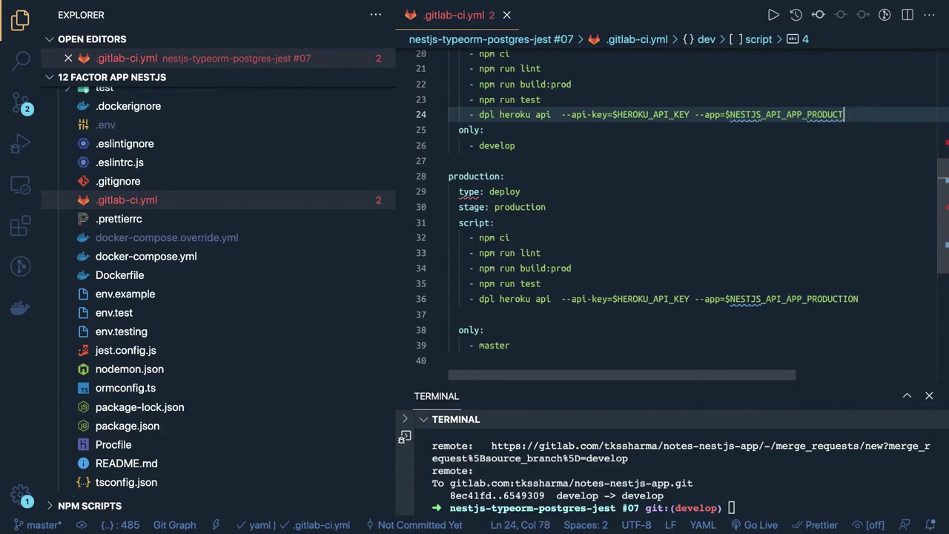
pyautogui.write('D')
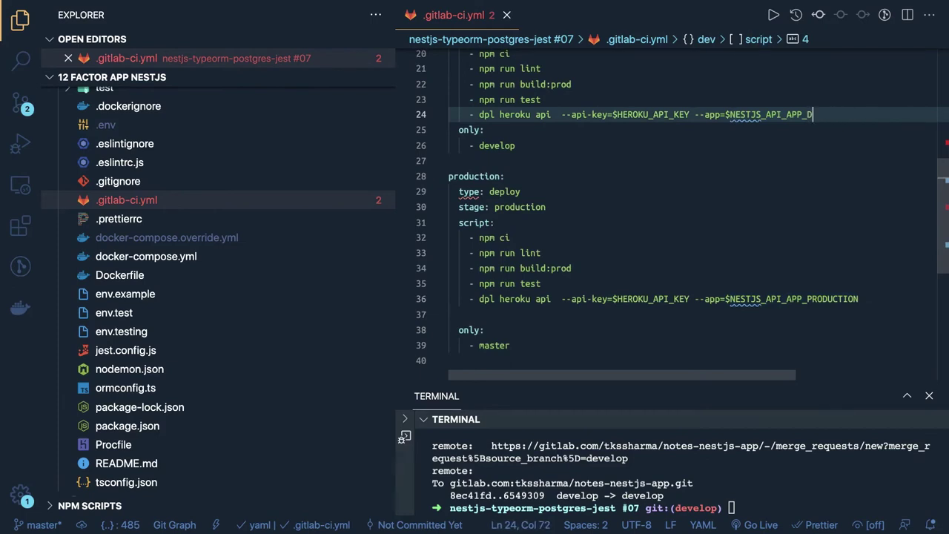
pyautogui.write('EVELOPMENT')
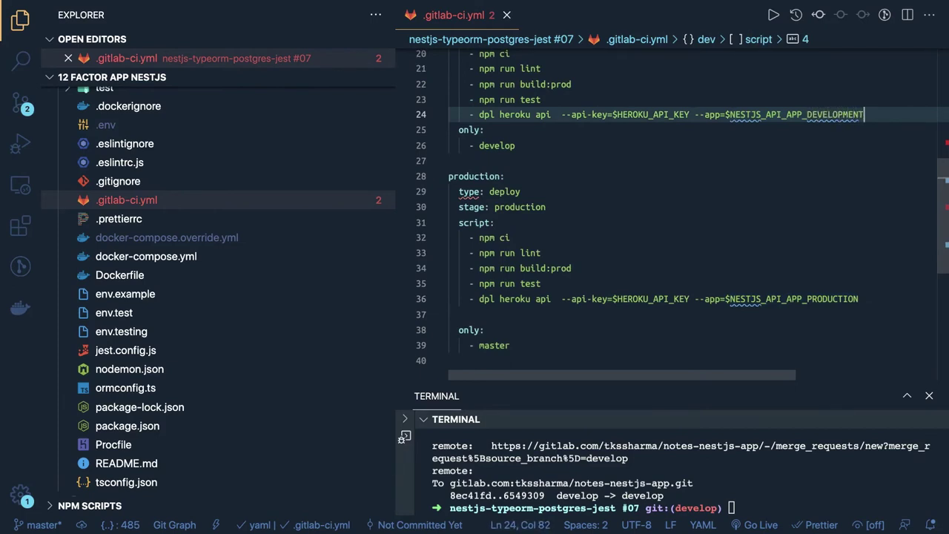
pyautogui.doubleClick(798, 146)
pyautogui.scroll(3, 798, 146)
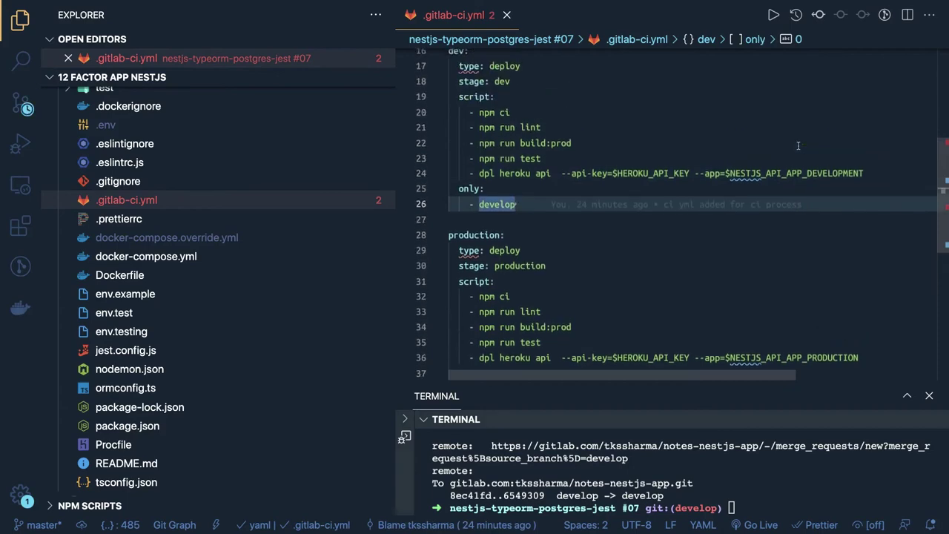
# Switch to GitLab and open the dev job of the project's latest pipeline.
pyautogui.hotkey('ctrl', 'Left')
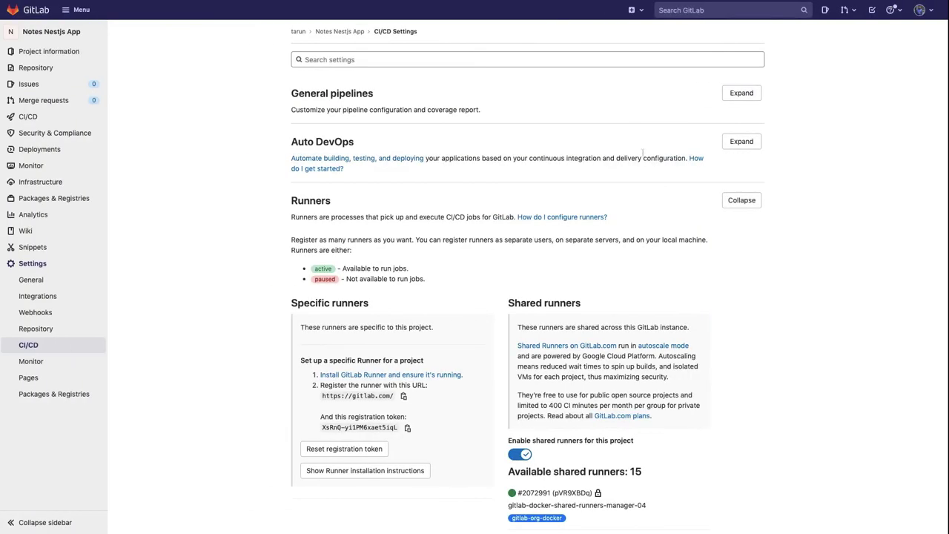
pyautogui.moveTo(89, 117)
pyautogui.click(136, 119)
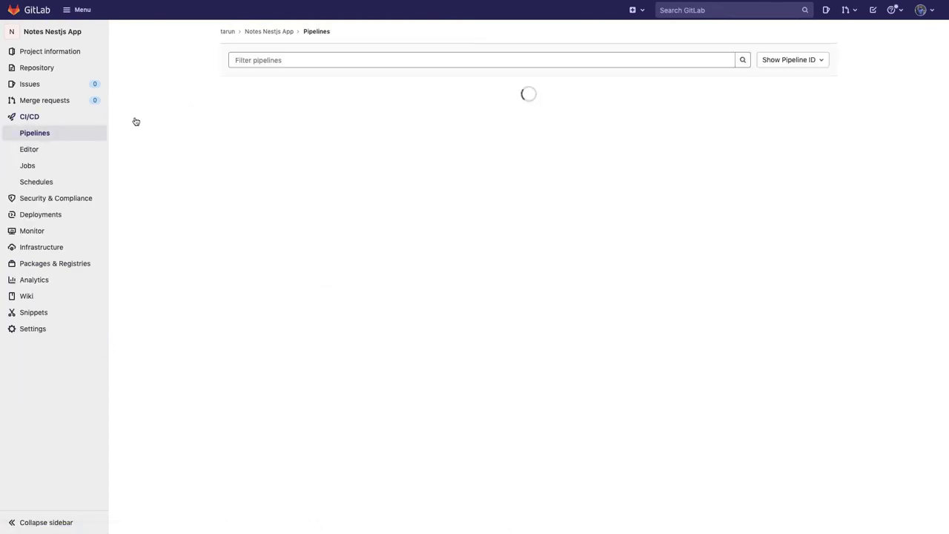
pyautogui.click(528, 145)
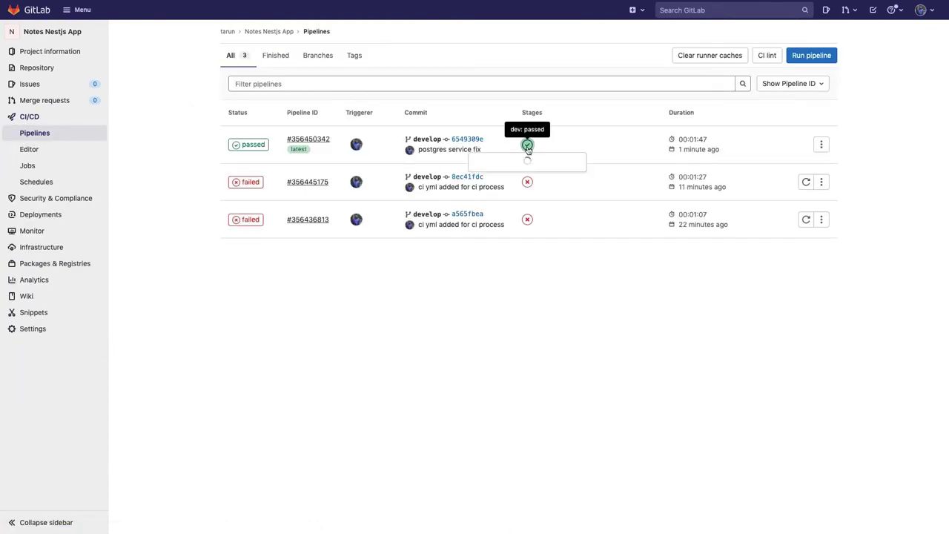
pyautogui.click(531, 166)
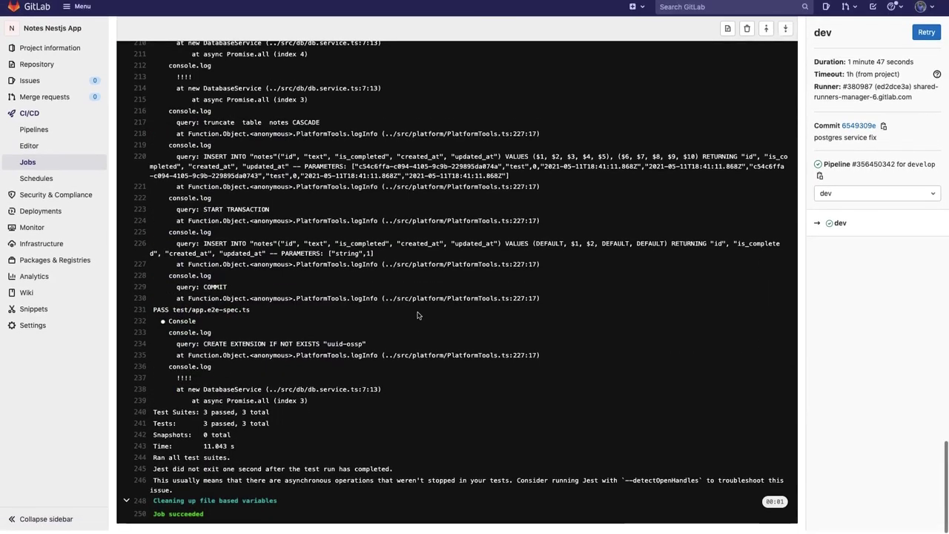
# Review the test and migration output in the dev job's log.
pyautogui.moveTo(284, 341); pyautogui.dragTo(176, 114)
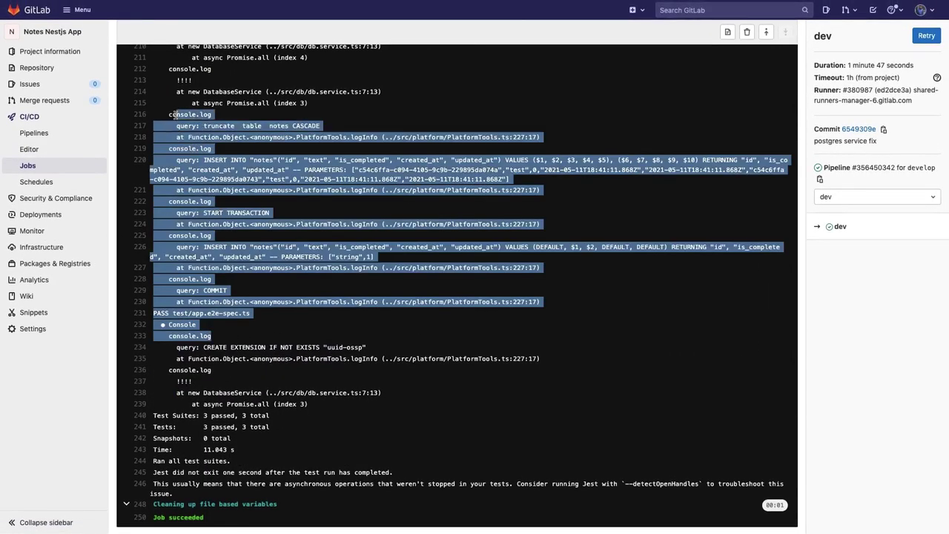
pyautogui.scroll(3, 175, 115)
pyautogui.scroll(8, 176, 115)
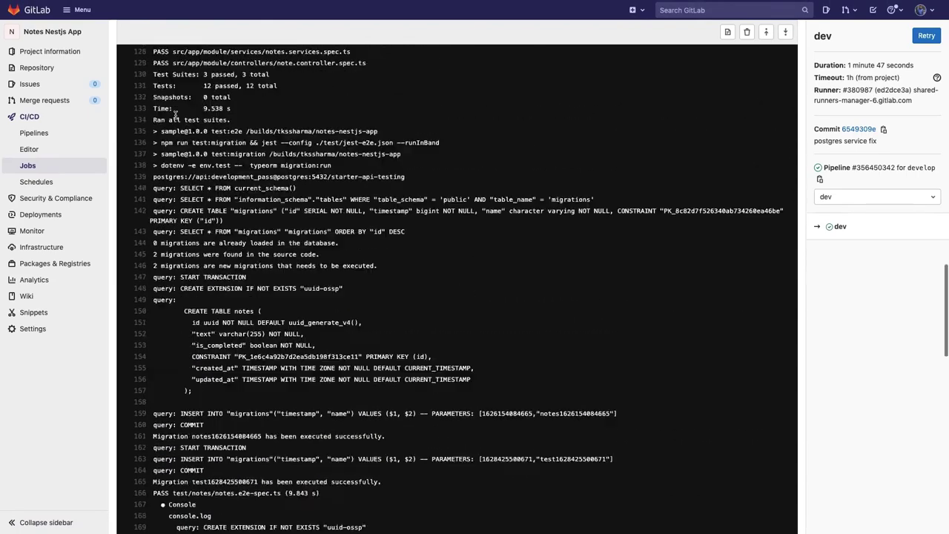
pyautogui.scroll(2, 176, 114)
pyautogui.moveTo(276, 365); pyautogui.dragTo(125, 181)
pyautogui.scroll(5, 123, 181)
pyautogui.scroll(-15, 123, 181)
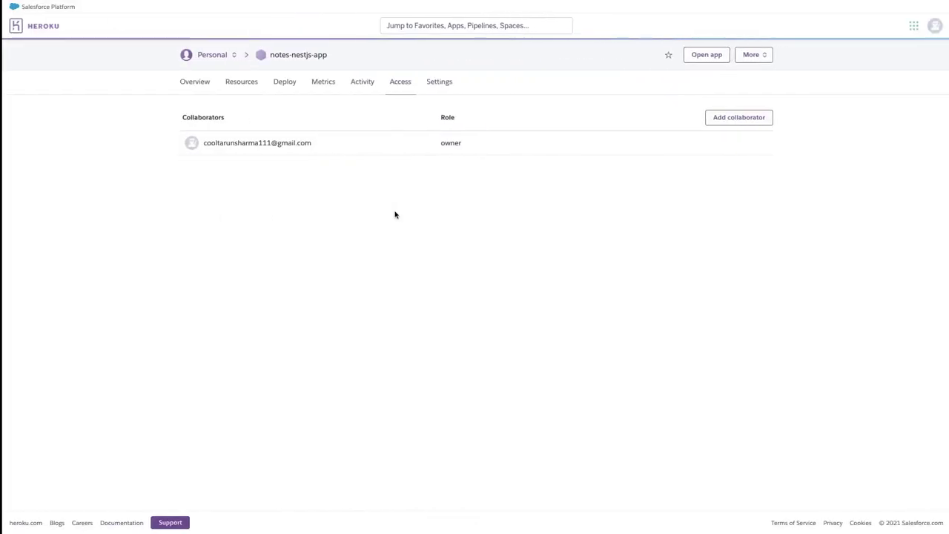
# Switch to Heroku and look through the settings of notes-nestjs-app, from app information to domains and ownership.
pyautogui.click(441, 86)
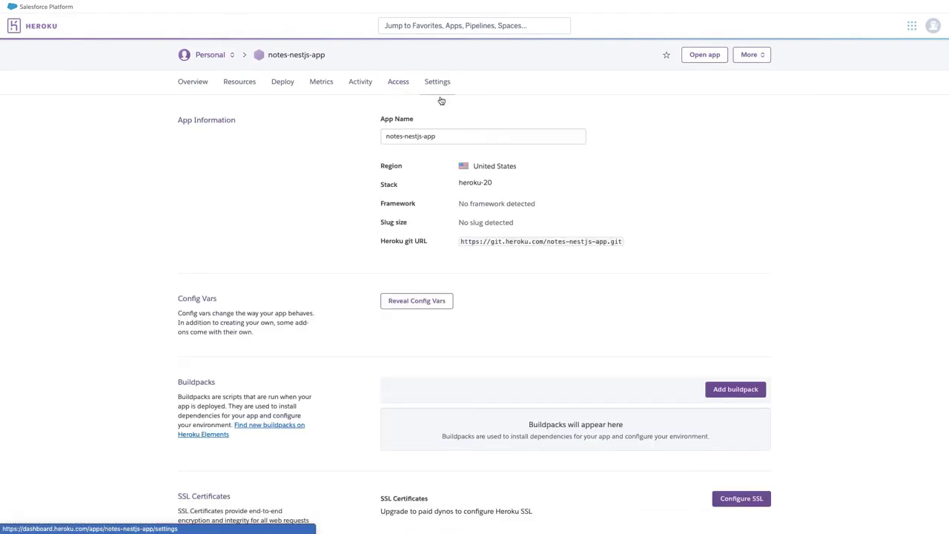
pyautogui.scroll(-1, 460, 252)
pyautogui.scroll(-3, 459, 253)
pyautogui.scroll(1, 460, 252)
pyautogui.scroll(-3, 460, 252)
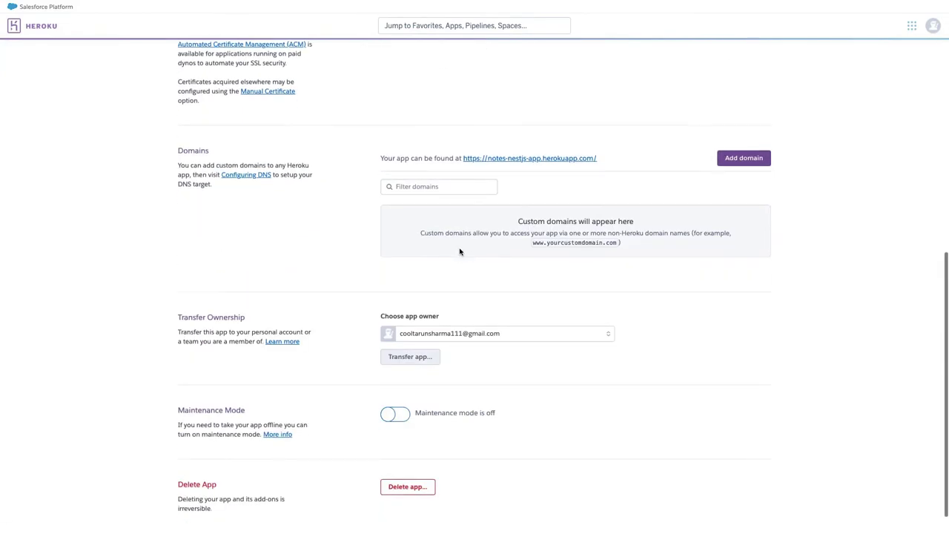
pyautogui.scroll(3, 460, 253)
pyautogui.scroll(-3, 460, 252)
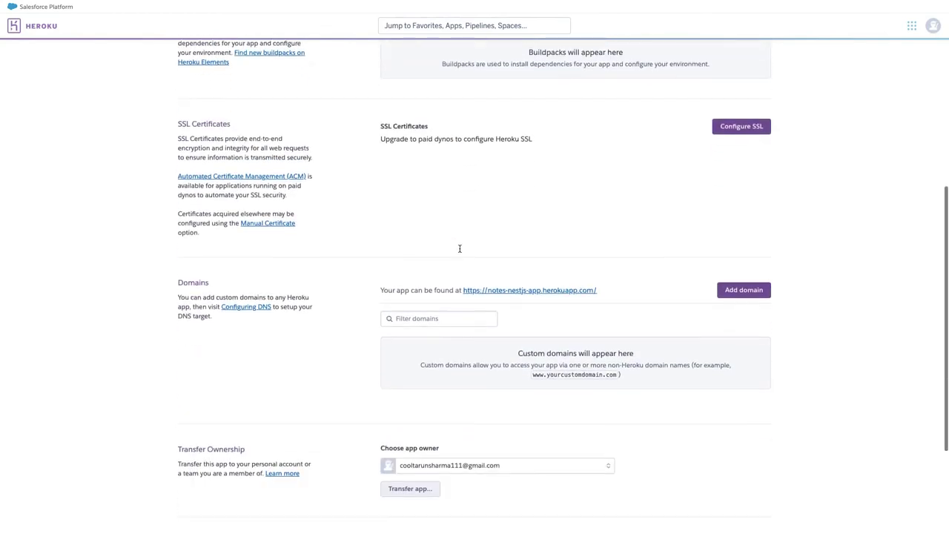
pyautogui.scroll(-1, 460, 252)
pyautogui.scroll(6, 459, 252)
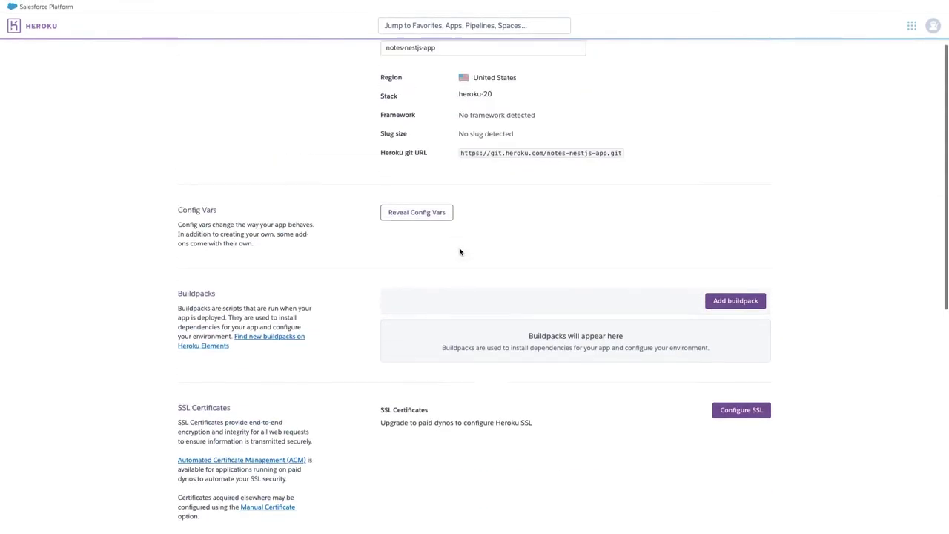
pyautogui.scroll(1, 460, 252)
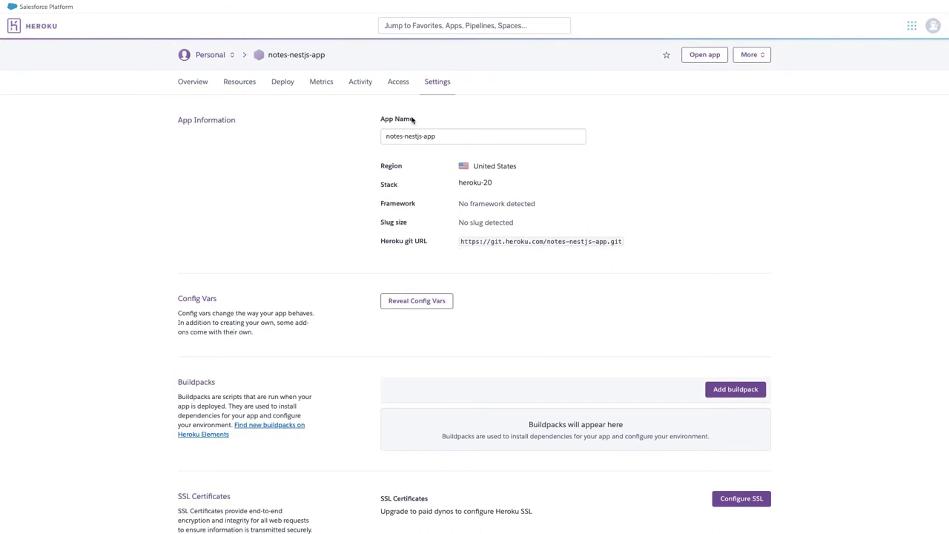
# Copy the app name notes-nestjs-app from the existing Git repository command in the Heroku app's deployment instructions.
pyautogui.click(240, 87)
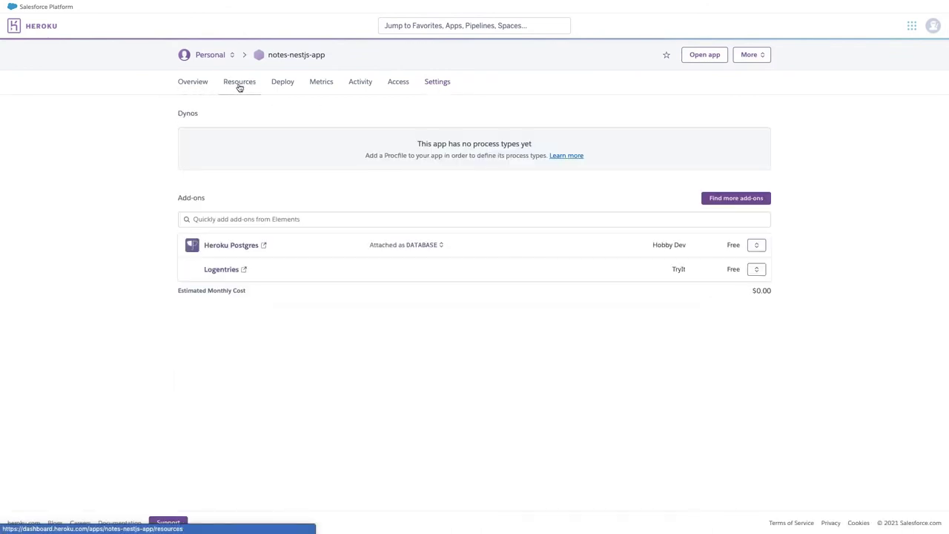
pyautogui.click(279, 84)
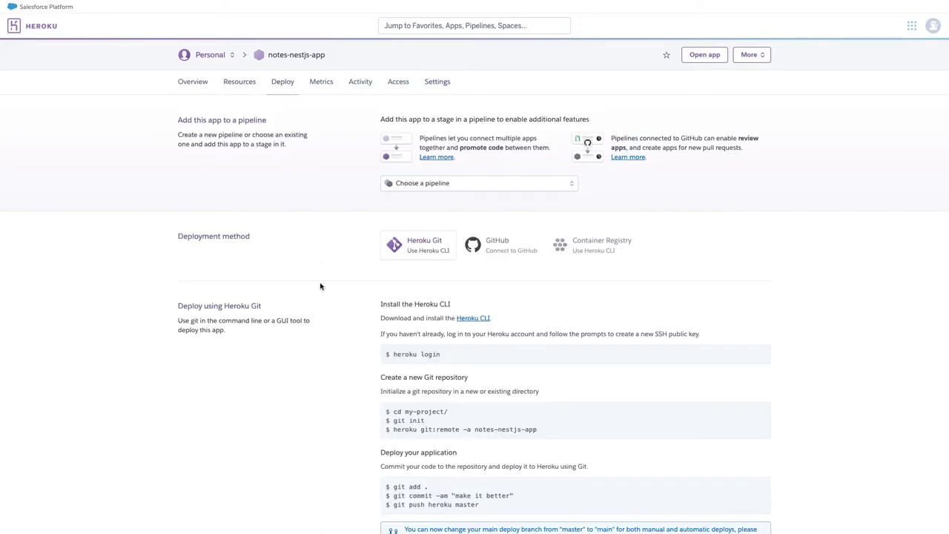
pyautogui.scroll(-3, 321, 286)
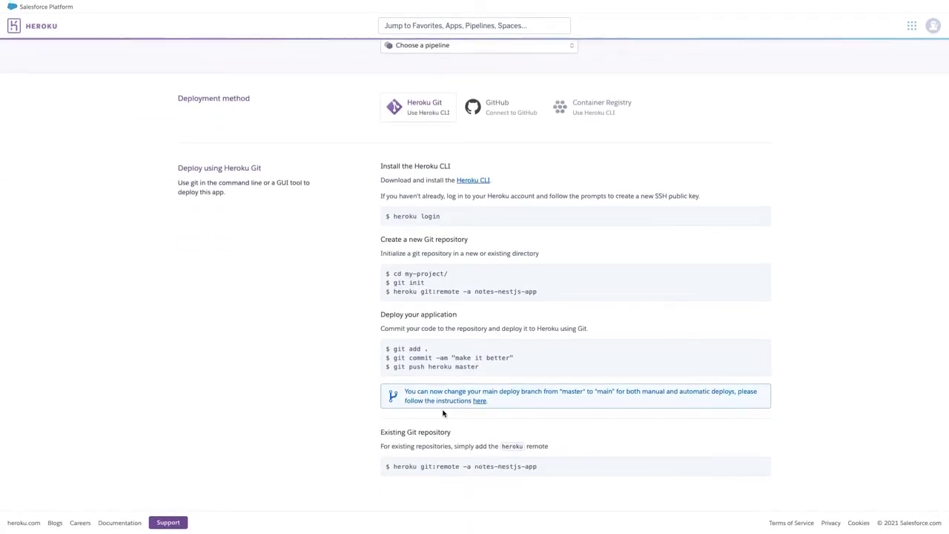
pyautogui.moveTo(474, 467); pyautogui.dragTo(545, 467)
pyautogui.hotkey('ctrl', 'c')
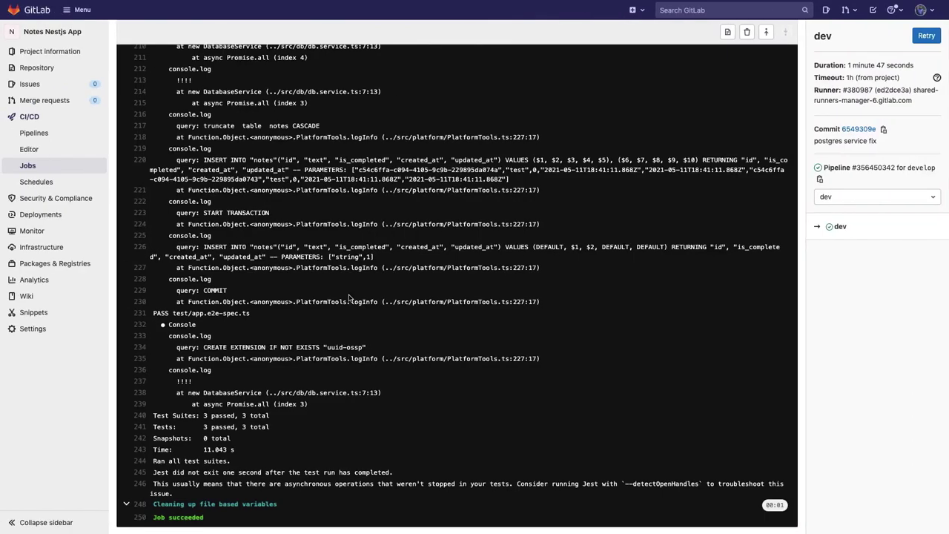
# Switch to GitLab and start adding a variable in the project's CI/CD settings.
pyautogui.scroll(10, 90, 341)
pyautogui.moveTo(56, 327)
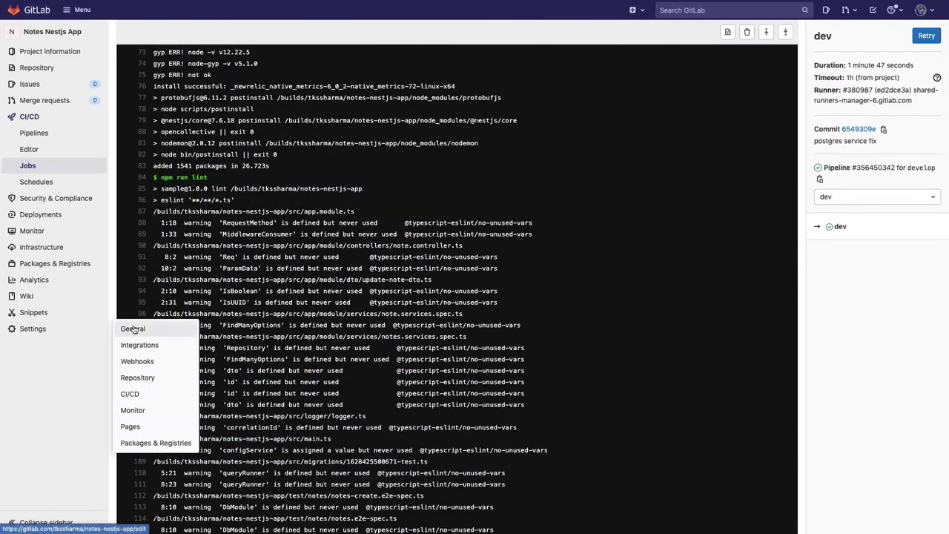
pyautogui.click(140, 396)
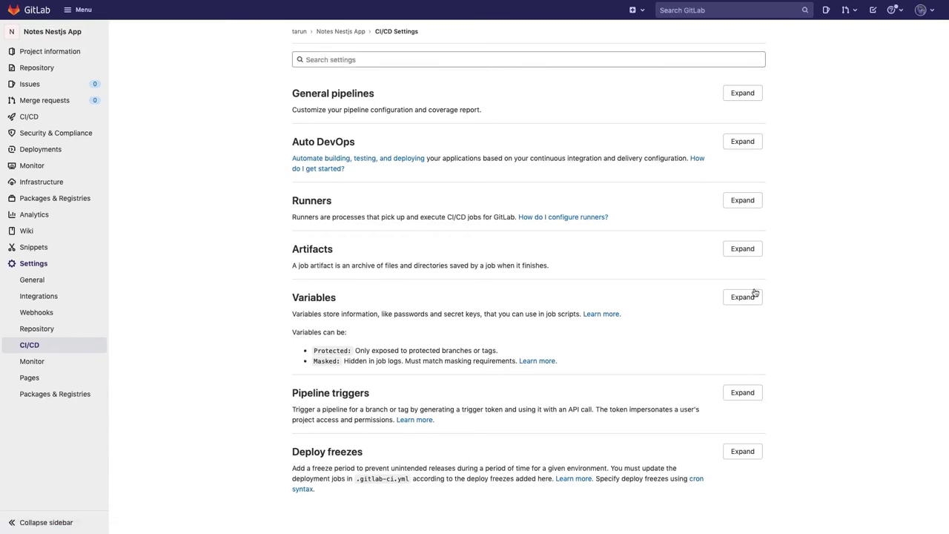
pyautogui.click(753, 296)
pyautogui.scroll(-3, 497, 334)
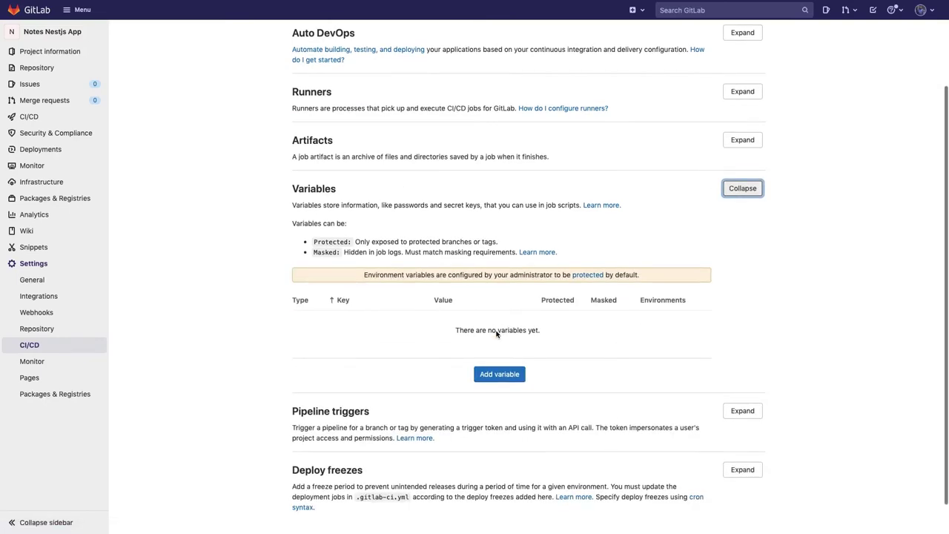
pyautogui.click(496, 374)
# Set the new variable's value to the copied app name notes-nestjs-app and leave its key empty.
pyautogui.hotkey('ctrl', 'v')
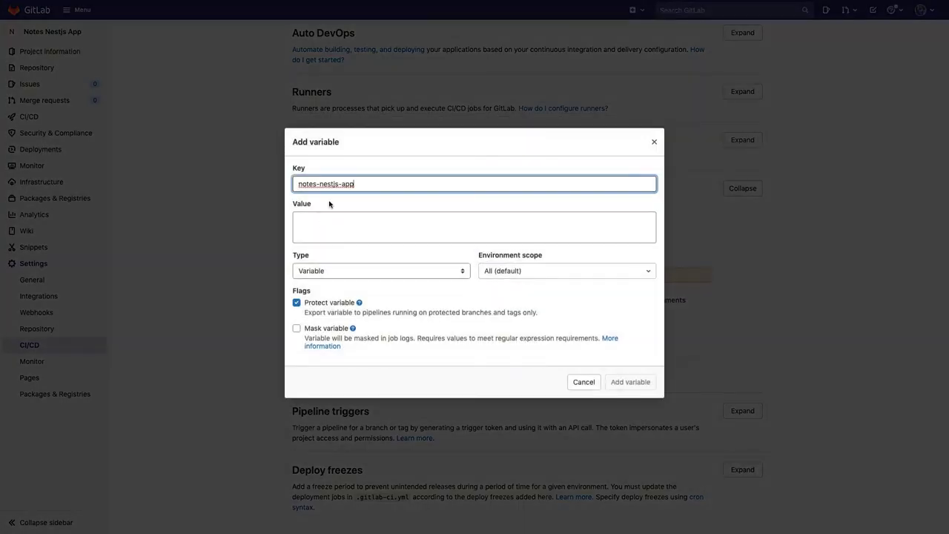
pyautogui.tripleClick(339, 183)
pyautogui.hotkey('ctrl', 'c')
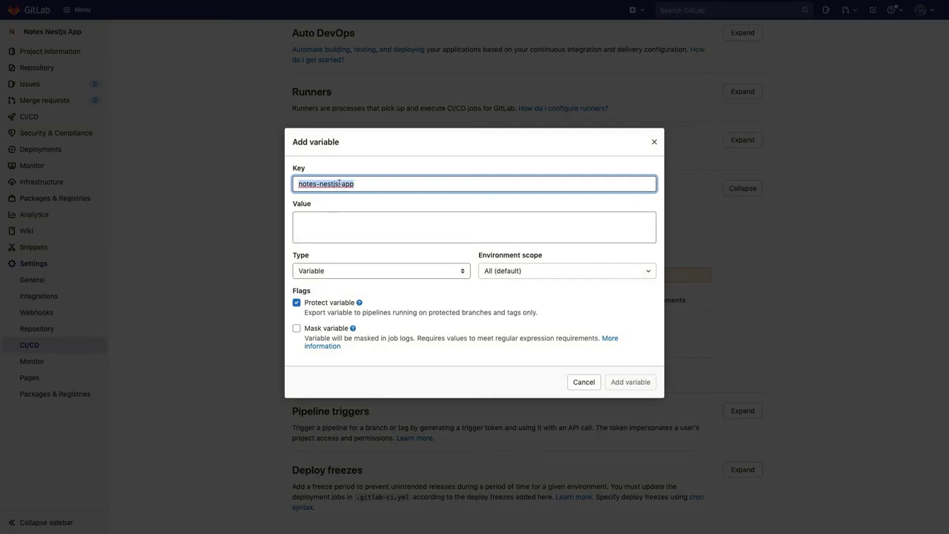
pyautogui.click(329, 231)
pyautogui.hotkey('ctrl', 'v')
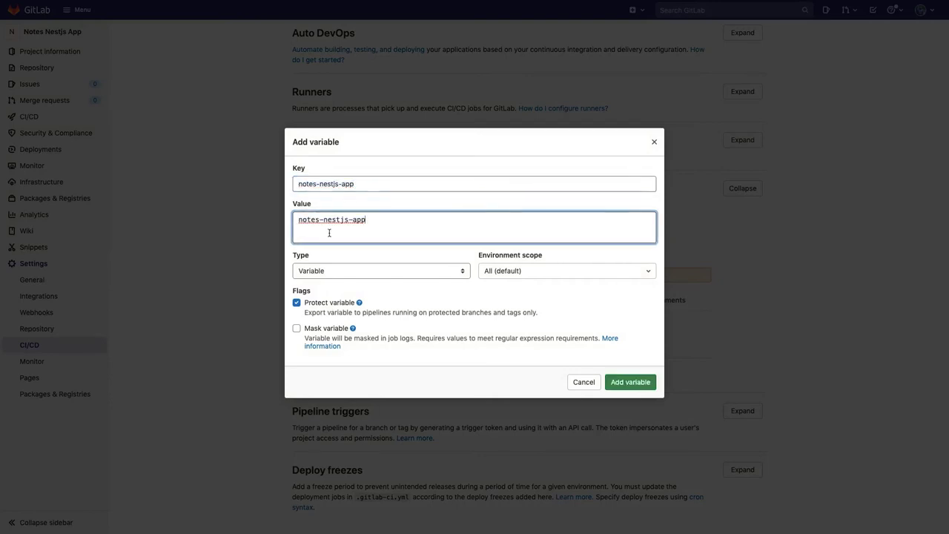
pyautogui.tripleClick(360, 188)
pyautogui.press('BackSpace')
# Set the new variable's key to NESTJS_API_APP_DEVELOPMENT, taken from the dev job's dpl command in .gitlab-ci.yml.
pyautogui.hotkey('ctrl', 'Left')
pyautogui.hotkey('ctrl', 'Left')
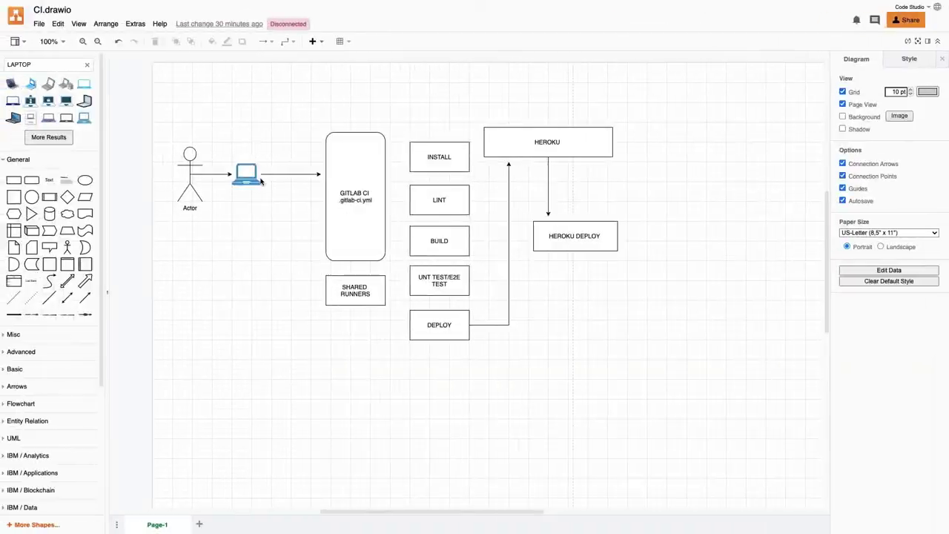
pyautogui.hotkey('ctrl', 'Right')
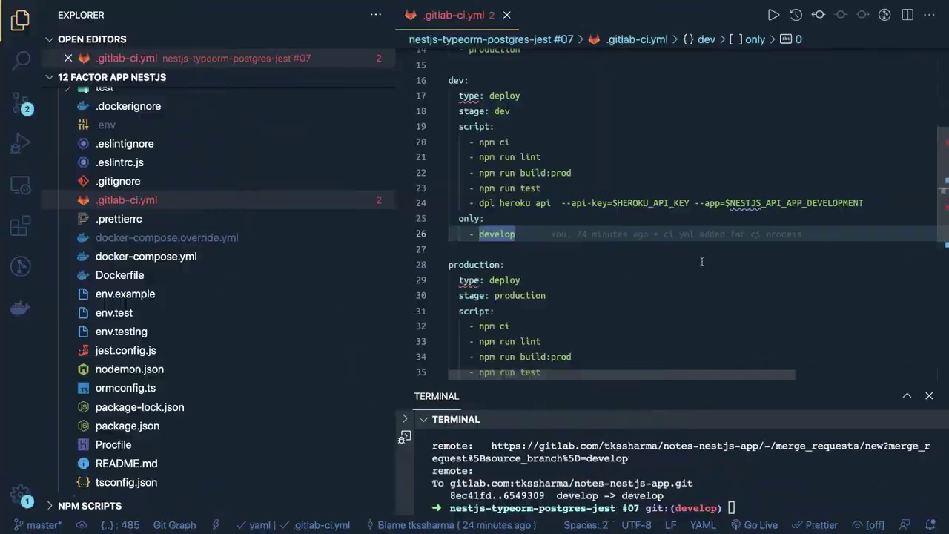
pyautogui.doubleClick(809, 201)
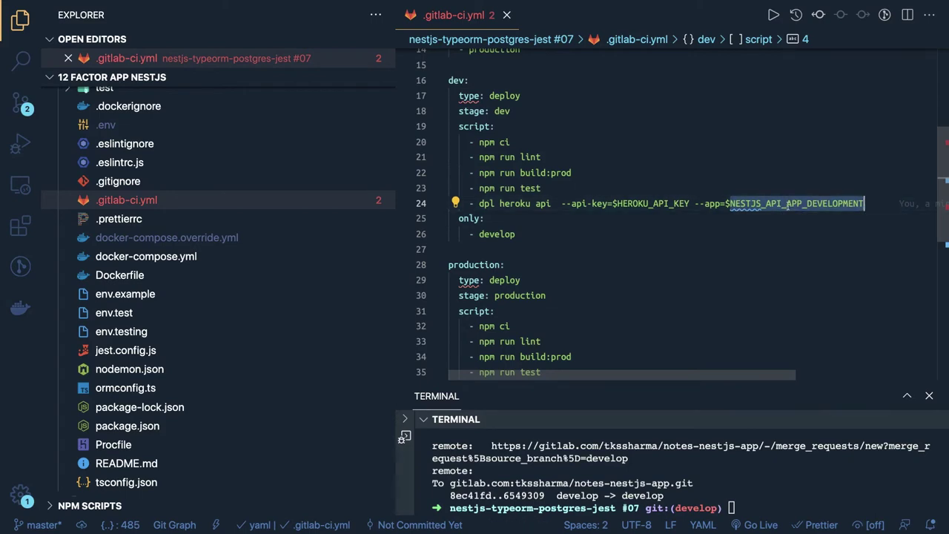
pyautogui.scroll(-3, 788, 207)
pyautogui.scroll(3, 794, 193)
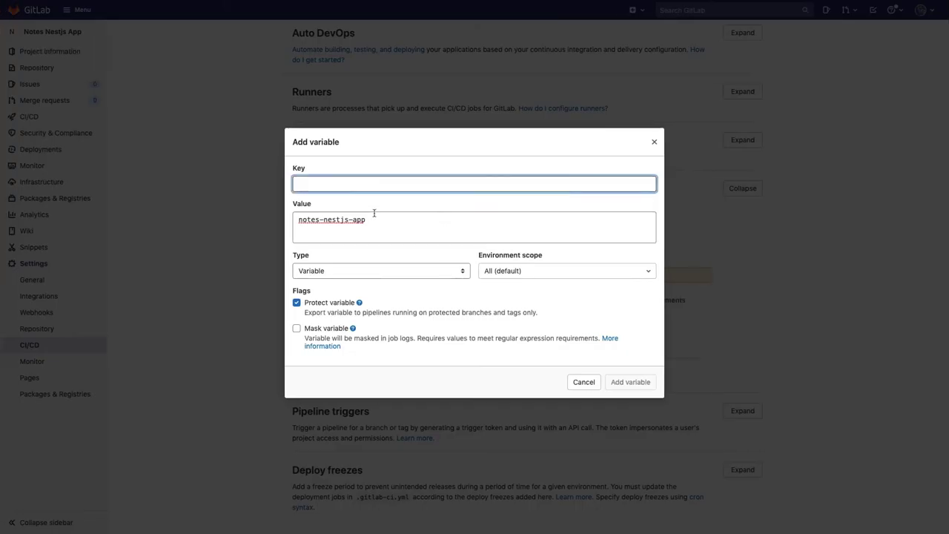
pyautogui.write('NESTJS_API_APP_DEVELOPMENT')
pyautogui.click(379, 218)
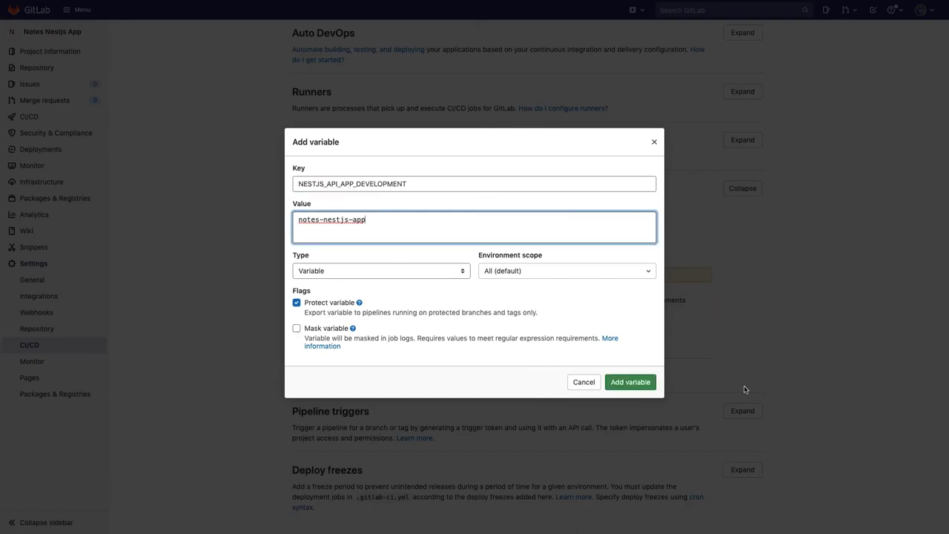
# Save the app name variable and start another one with the key HEROKU_API_KEY, copied from the dev job's dpl command.
pyautogui.click(651, 384)
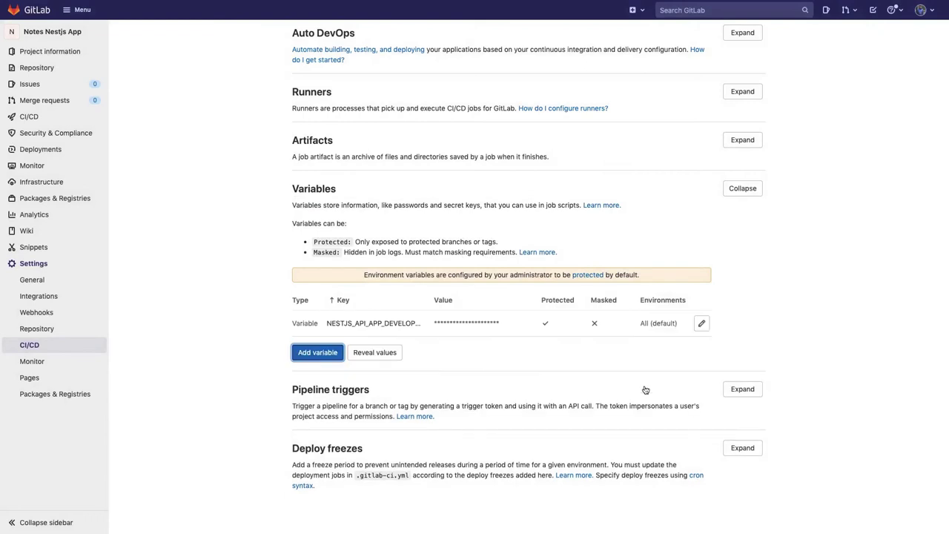
pyautogui.moveTo(357, 324)
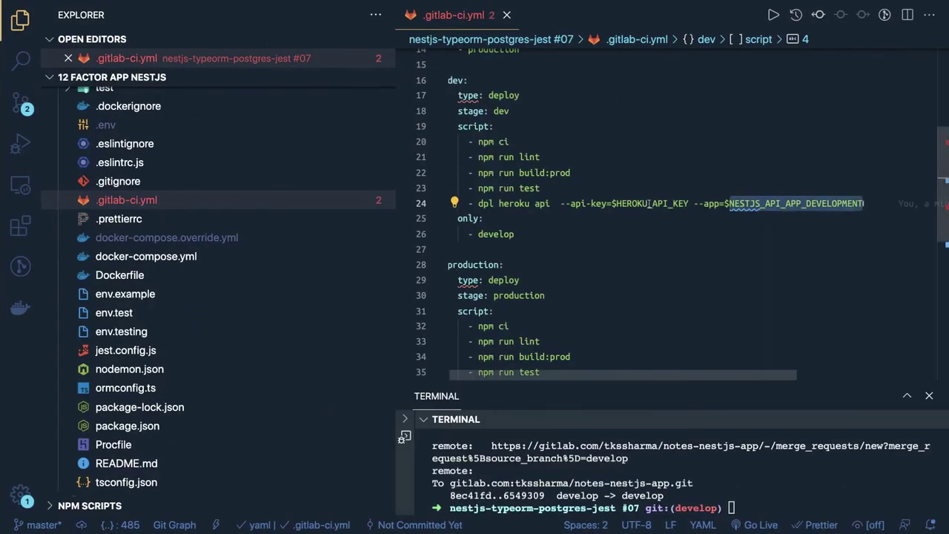
pyautogui.doubleClick(650, 203)
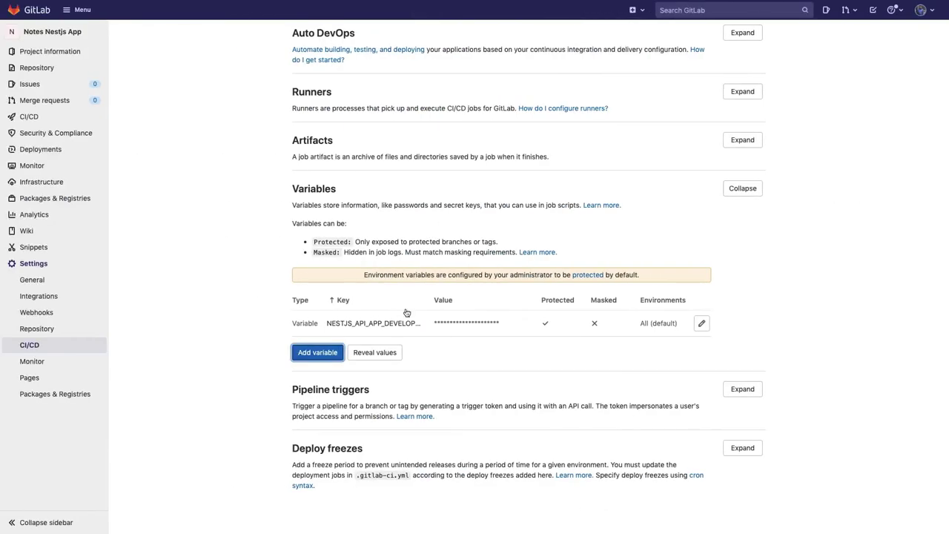
pyautogui.click(318, 355)
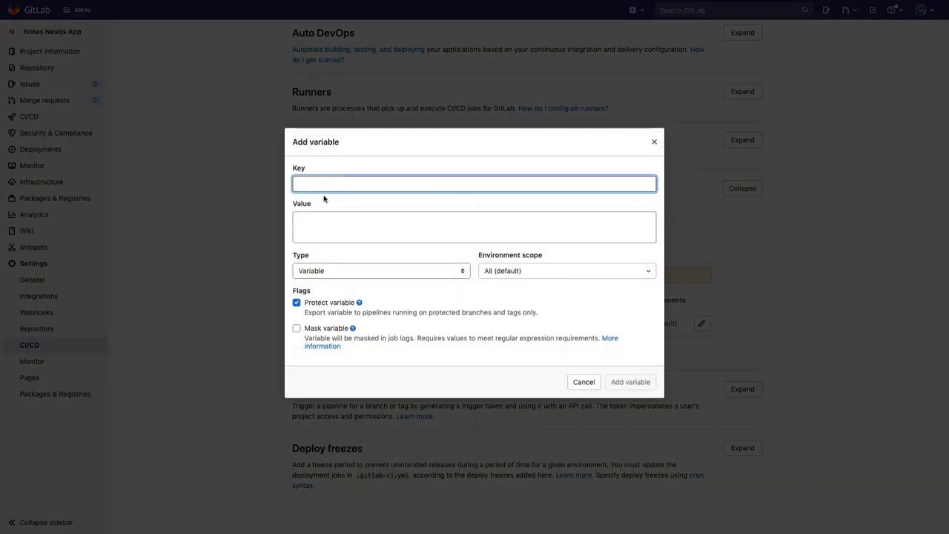
pyautogui.click(318, 220)
pyautogui.click(316, 180)
pyautogui.hotkey('ctrl', 'v')
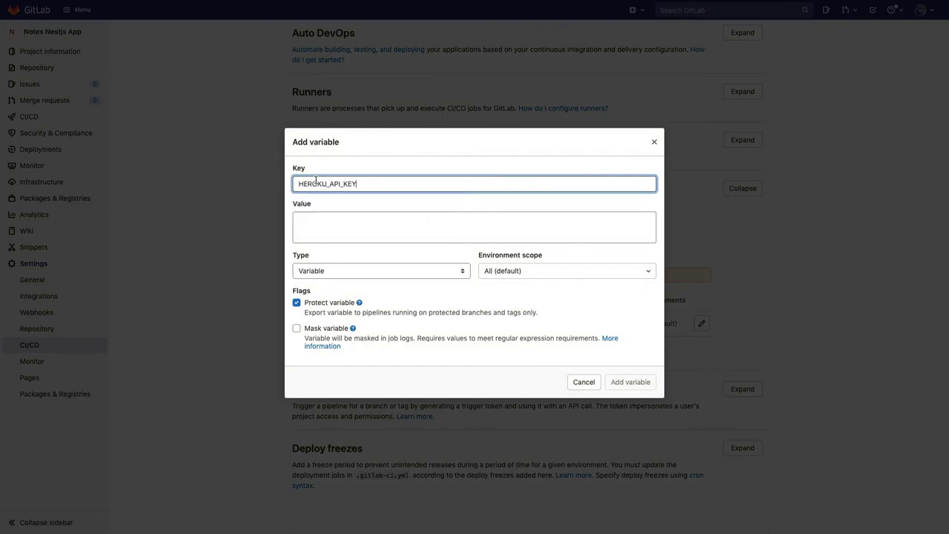
pyautogui.click(320, 234)
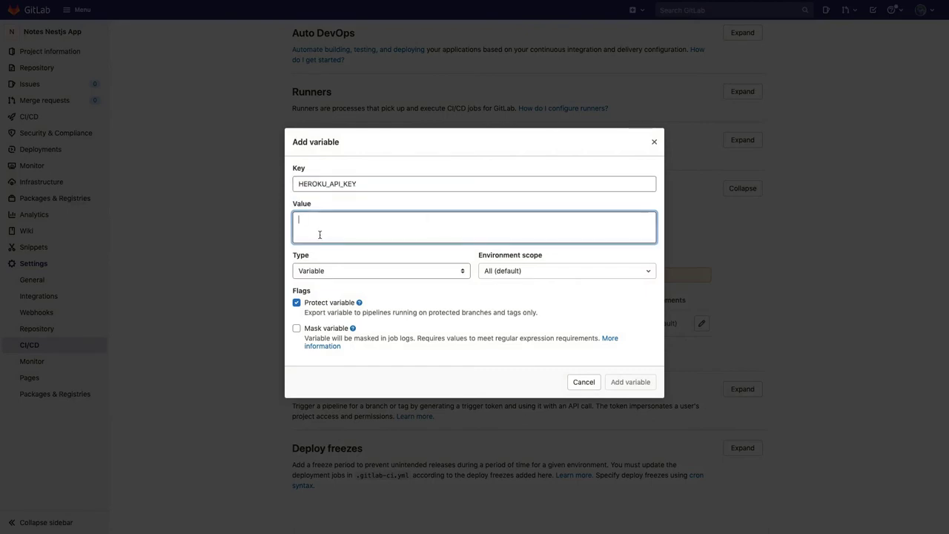
# Switch to Heroku and locate the API key in the account settings.
pyautogui.hotkey('ctrl', 'Right')
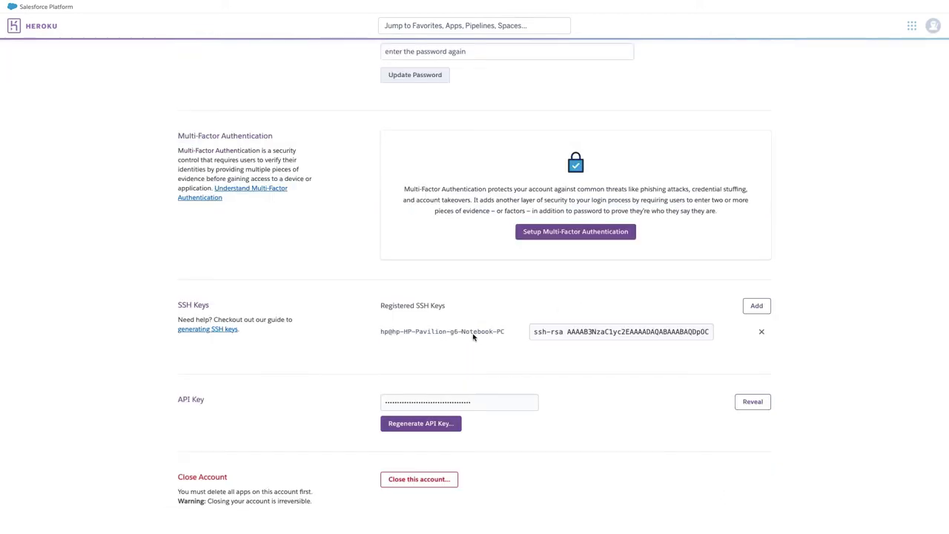
pyautogui.scroll(5, 434, 350)
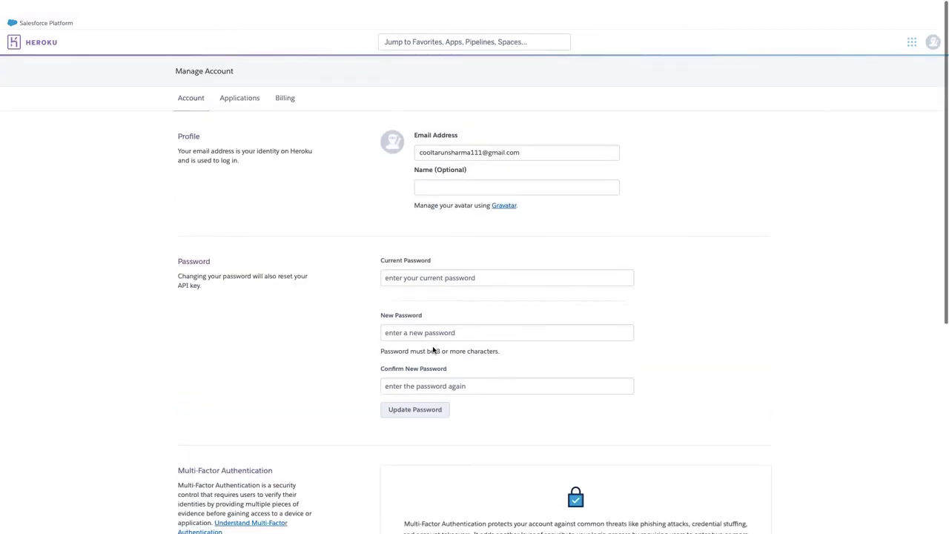
pyautogui.click(935, 26)
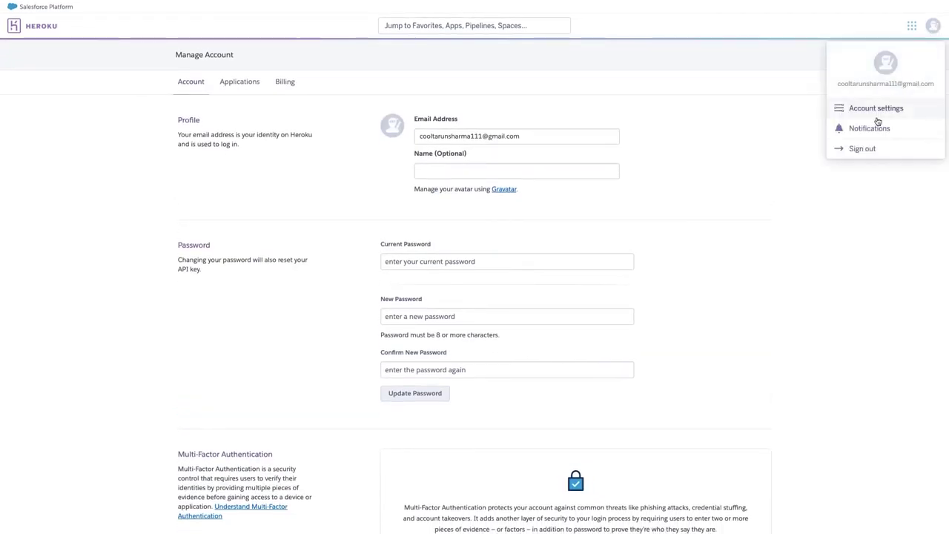
pyautogui.scroll(-5, 828, 273)
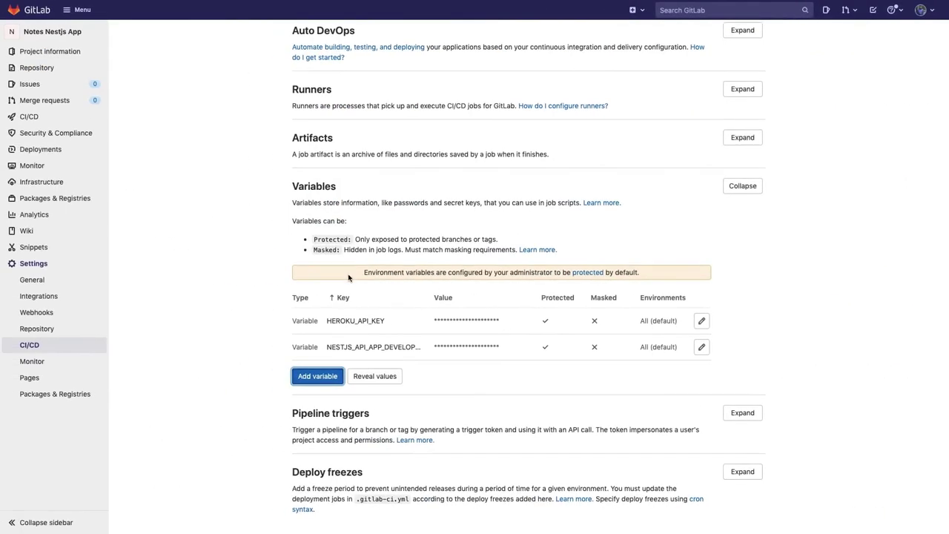
pyautogui.scroll(-1, 348, 277)
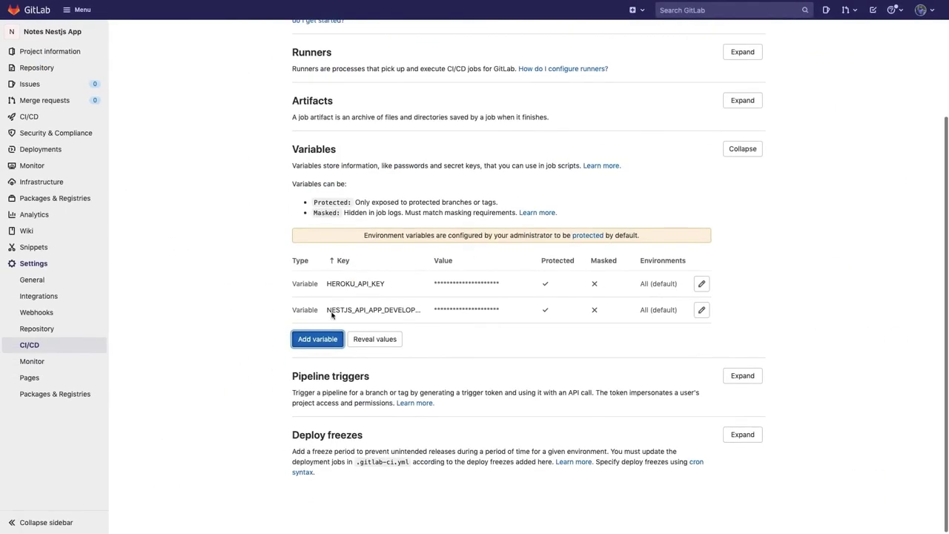
pyautogui.click(318, 339)
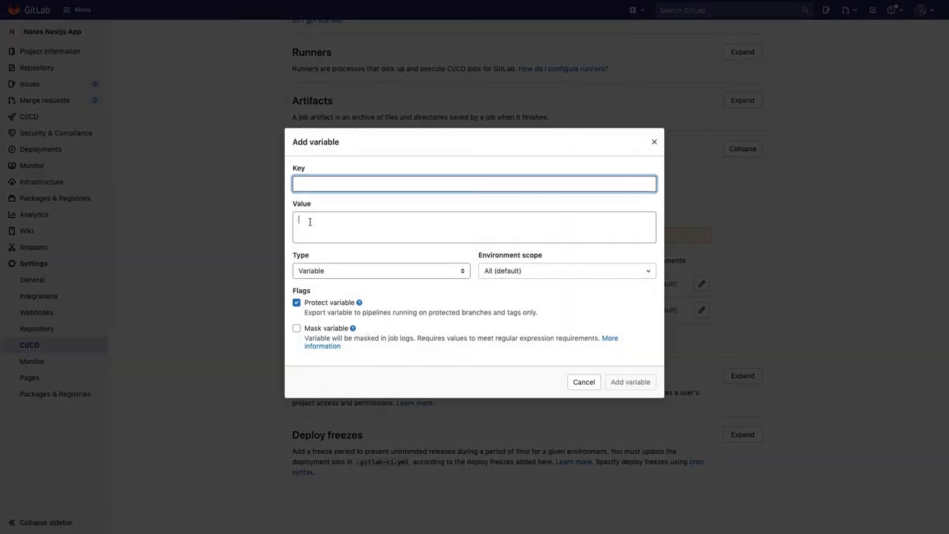
pyautogui.click(310, 219)
pyautogui.click(310, 185)
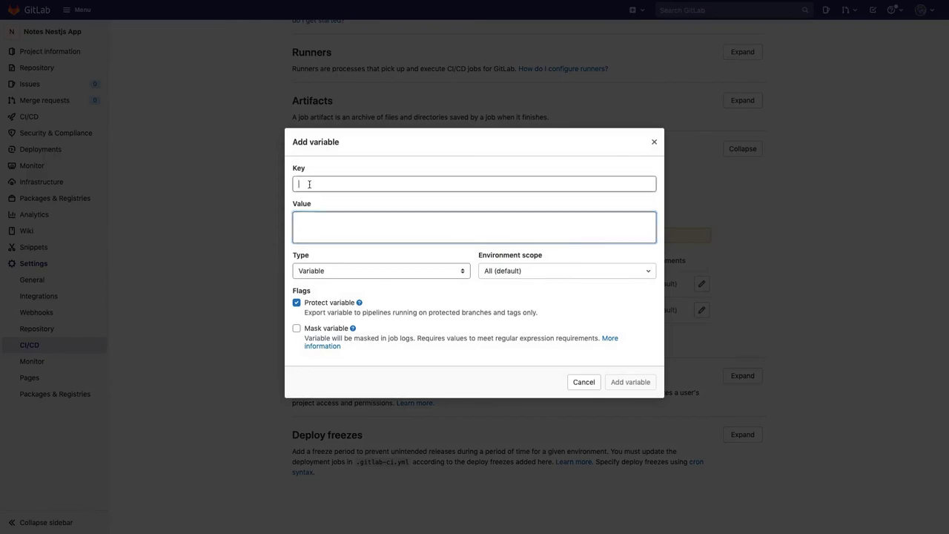
pyautogui.click(584, 381)
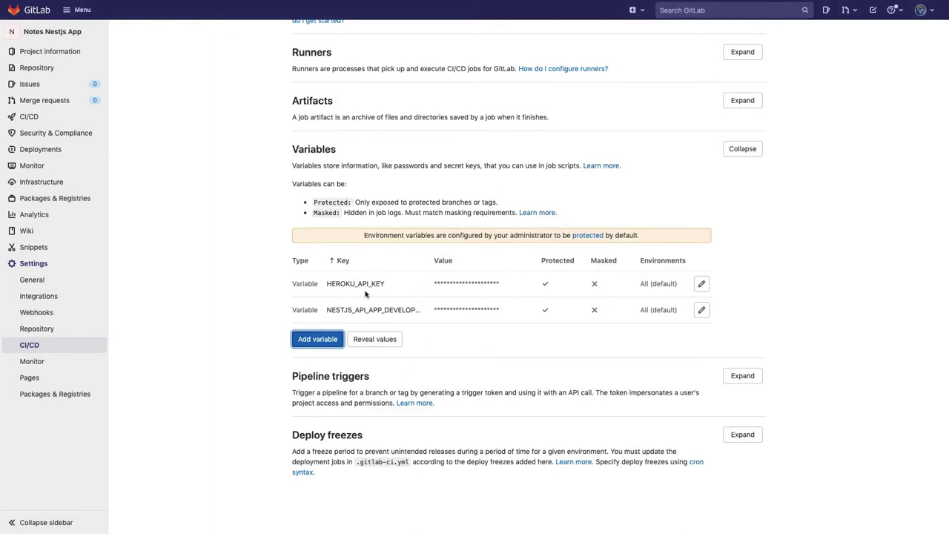
pyautogui.moveTo(360, 284)
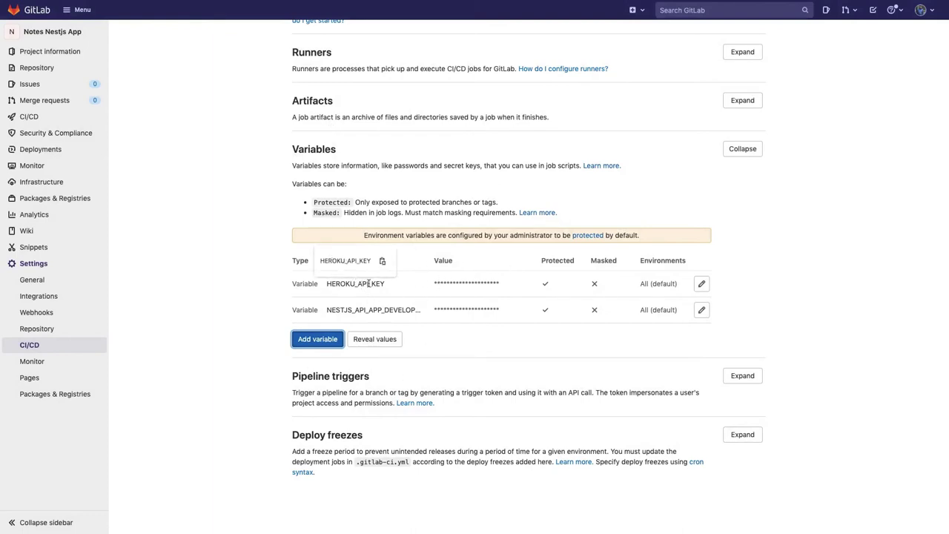
pyautogui.moveTo(388, 309)
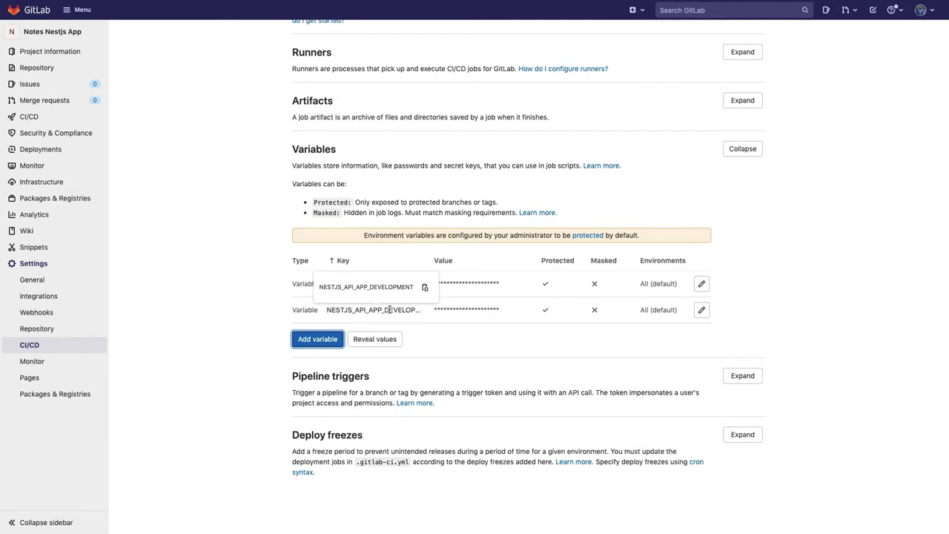
pyautogui.doubleClick(388, 309)
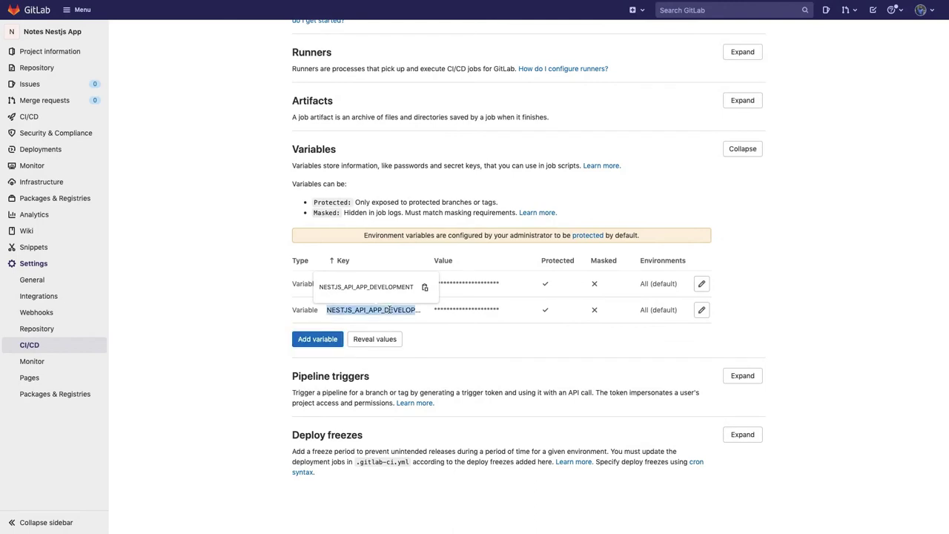
pyautogui.click(425, 287)
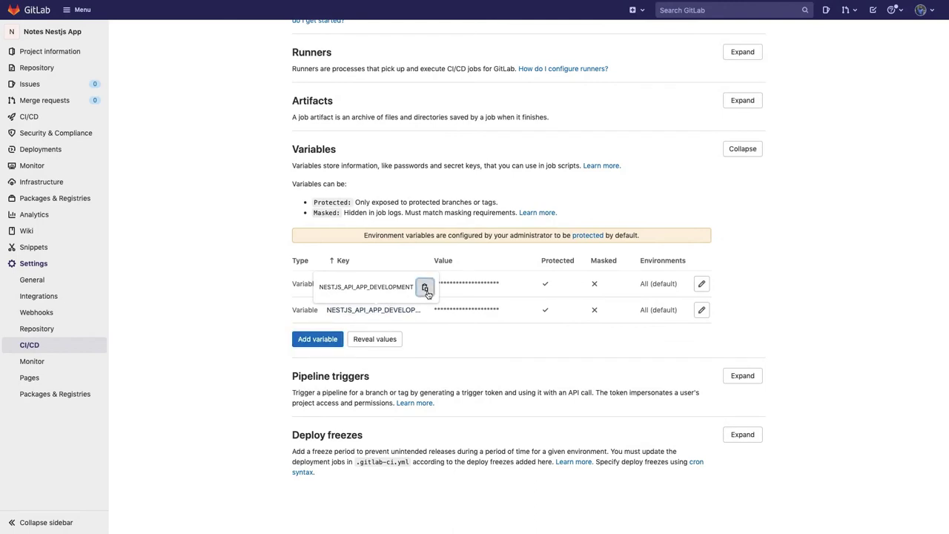
pyautogui.click(330, 339)
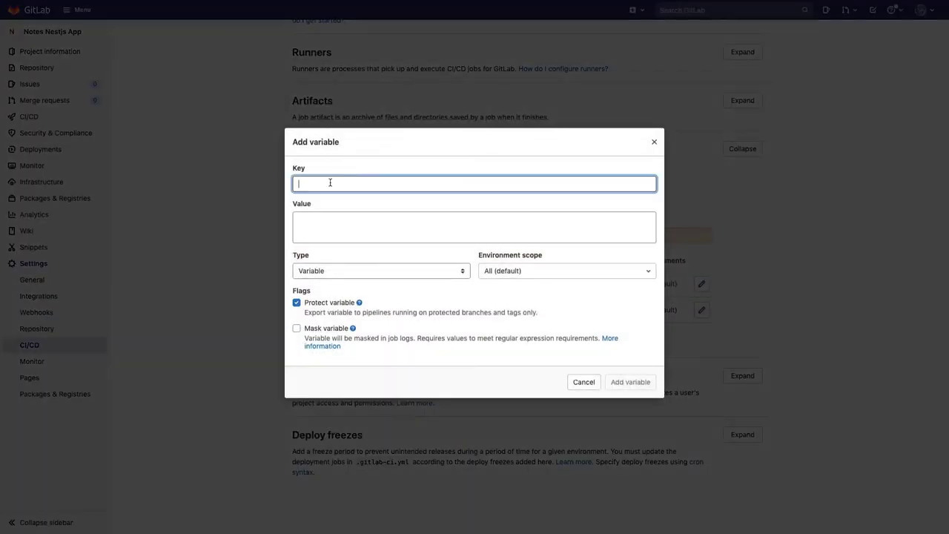
pyautogui.press('super+v')
pyautogui.click(336, 230)
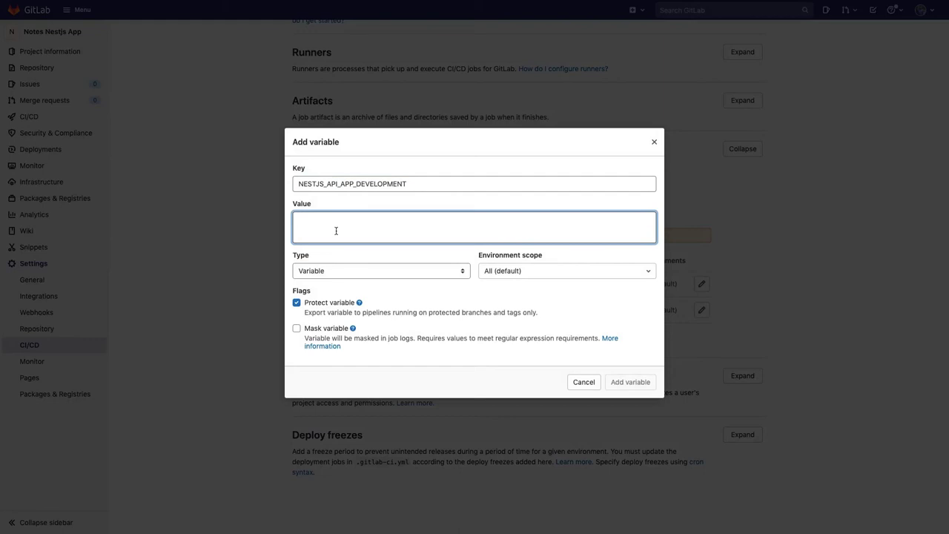
pyautogui.click(583, 383)
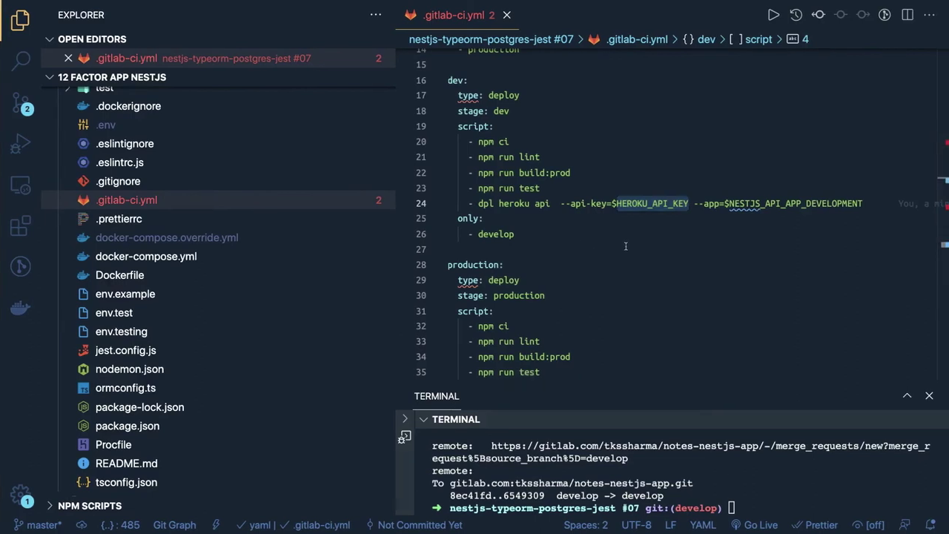
# Switch to .gitlab-ci.yml and remove the extra space before --api-key in the dev job's dpl command.
pyautogui.click(625, 246)
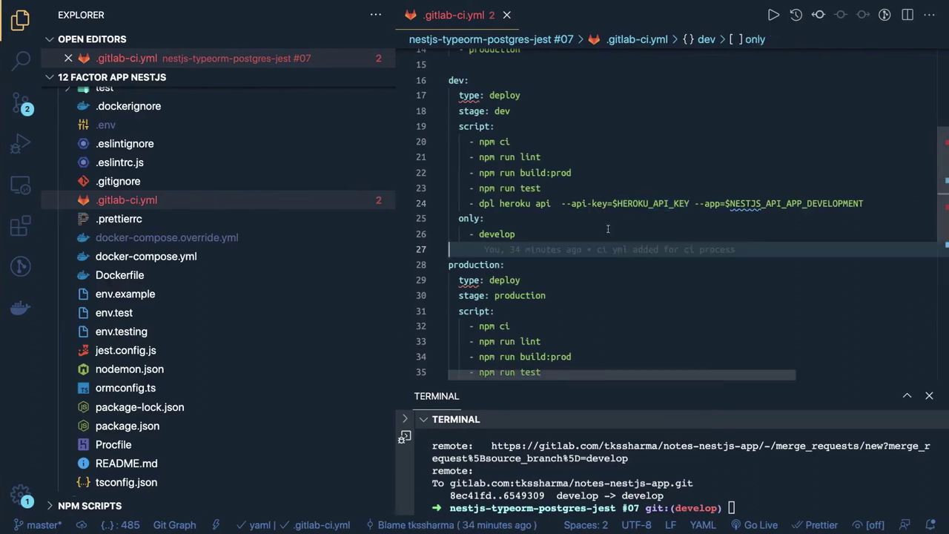
pyautogui.click(560, 203)
pyautogui.press('BackSpace')
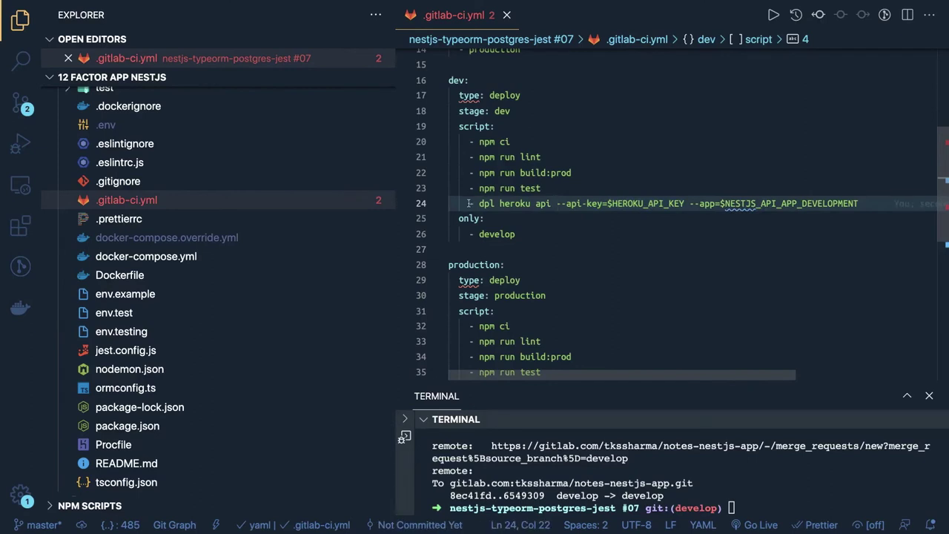
# Examine the dev job's dpl heroku command and the variables it passes as API key and app name.
pyautogui.moveTo(469, 203); pyautogui.dragTo(566, 203)
pyautogui.hotkey('shift', 'Right')
pyautogui.hotkey('shift', 'Right')
pyautogui.hotkey('shift', 'Right')
pyautogui.hotkey('shift', 'Right')
pyautogui.hotkey('shift', 'Right')
pyautogui.hotkey('shift', 'Right')
pyautogui.hotkey('shift', 'Right')
pyautogui.hotkey('shift', 'Right')
pyautogui.hotkey('shift', 'Right')
pyautogui.hotkey('shift', 'Right')
pyautogui.hotkey('shift', 'Right')
pyautogui.hotkey('shift', 'Right')
pyautogui.hotkey('shift', 'Right')
pyautogui.hotkey('shift', 'Right')
pyautogui.hotkey('shift', 'Right')
pyautogui.hotkey('shift', 'Right')
pyautogui.hotkey('shift', 'Right')
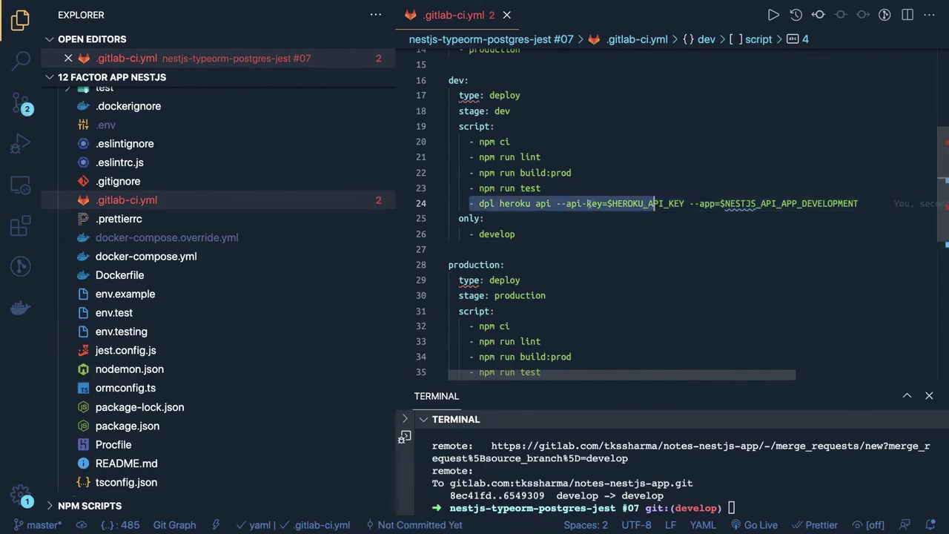
pyautogui.click(599, 203)
pyautogui.doubleClick(635, 203)
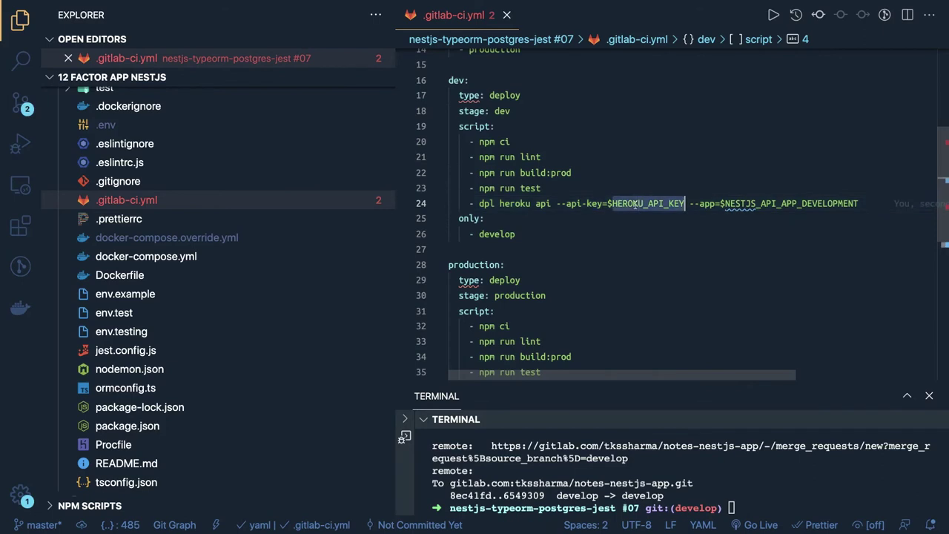
pyautogui.moveTo(556, 203)
pyautogui.mouseDown()
pyautogui.moveTo(686, 203)
pyautogui.moveTo(555, 203)
pyautogui.mouseUp()
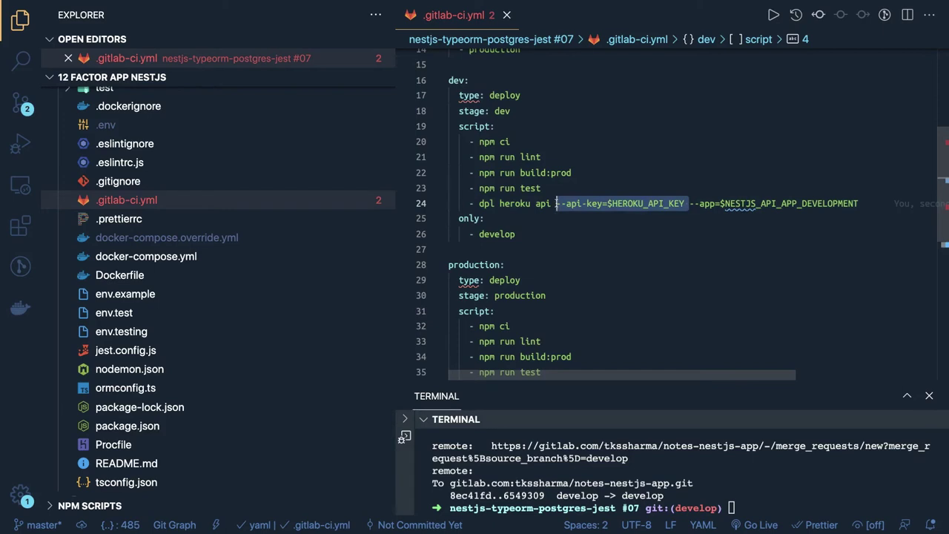
pyautogui.doubleClick(789, 203)
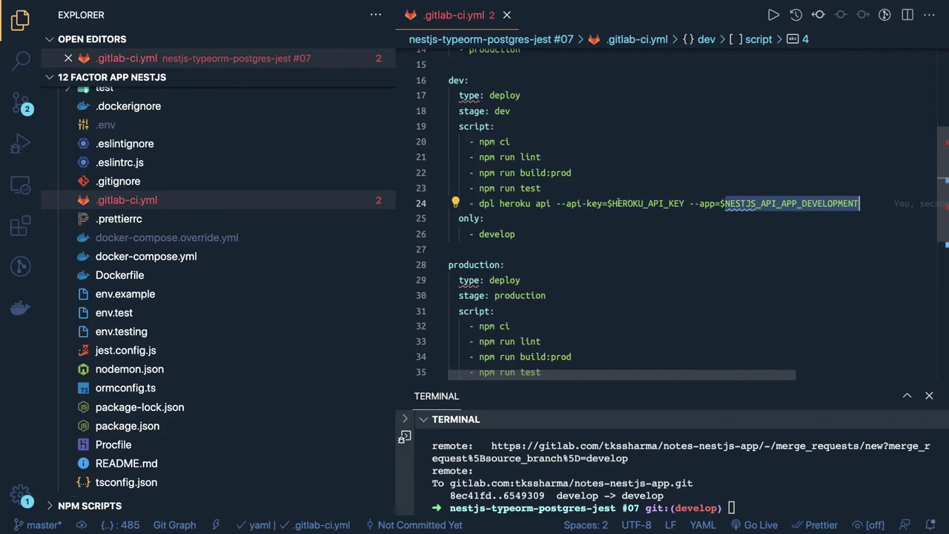
pyautogui.doubleClick(643, 204)
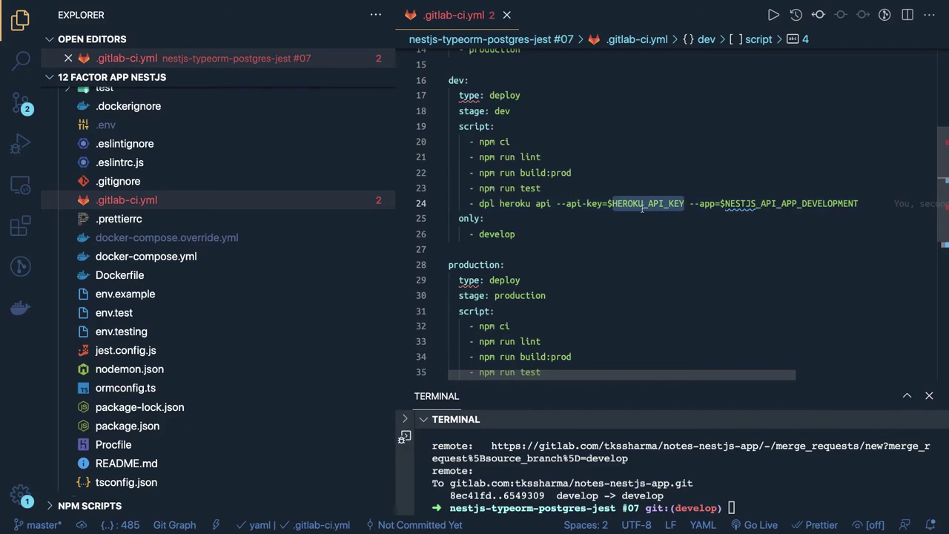
# Stage all changes on the develop branch with git add in the terminal.
pyautogui.hotkey('ctrl', '`')
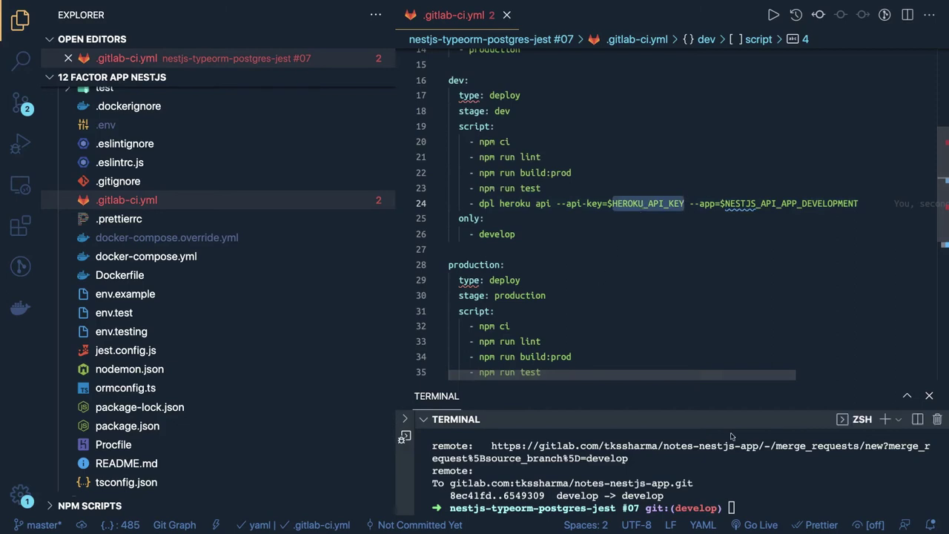
pyautogui.write('GIT A')
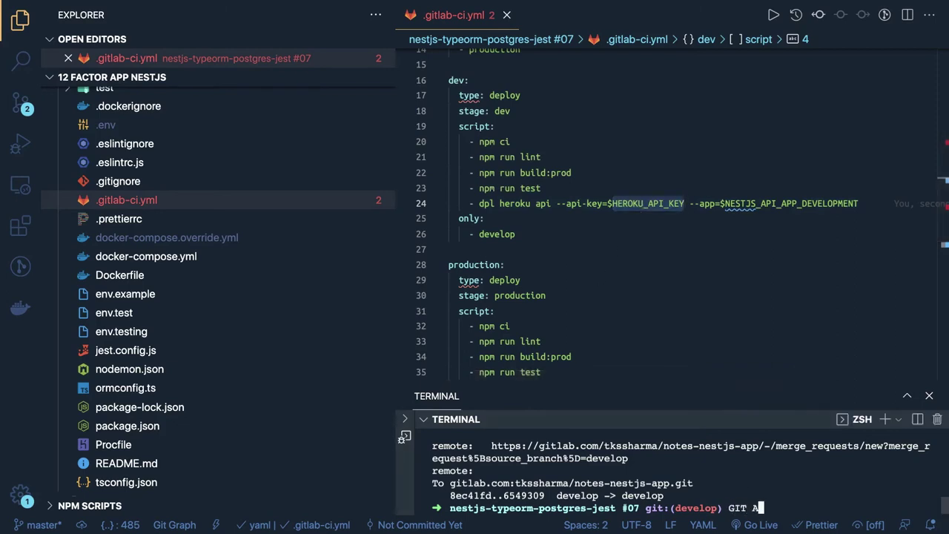
pyautogui.press('BackSpace')
pyautogui.press('BackSpace')
pyautogui.press('BackSpace')
pyautogui.write('git add .')
pyautogui.press('Return')
# Commit the staged changes with the message "added deploy phase in ci".
pyautogui.write('git com')
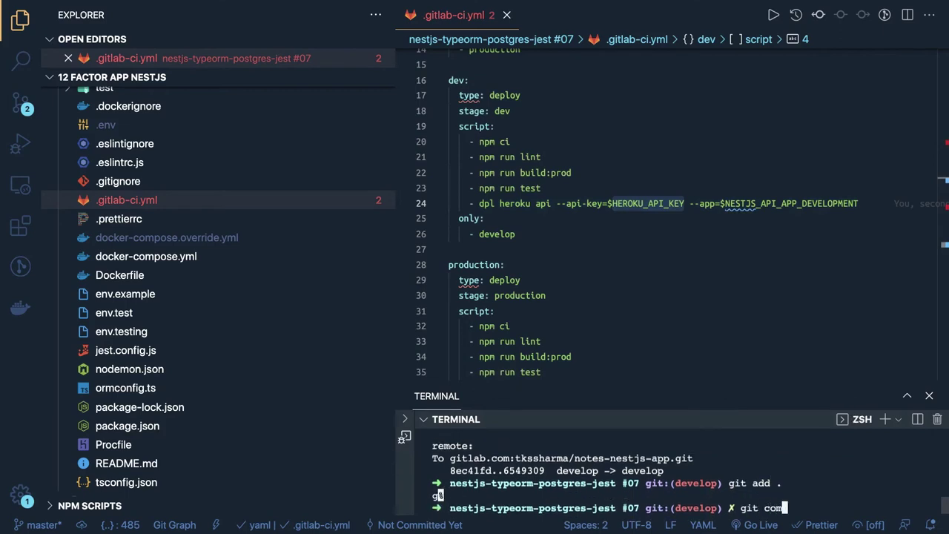
pyautogui.write('mit -m "added d')
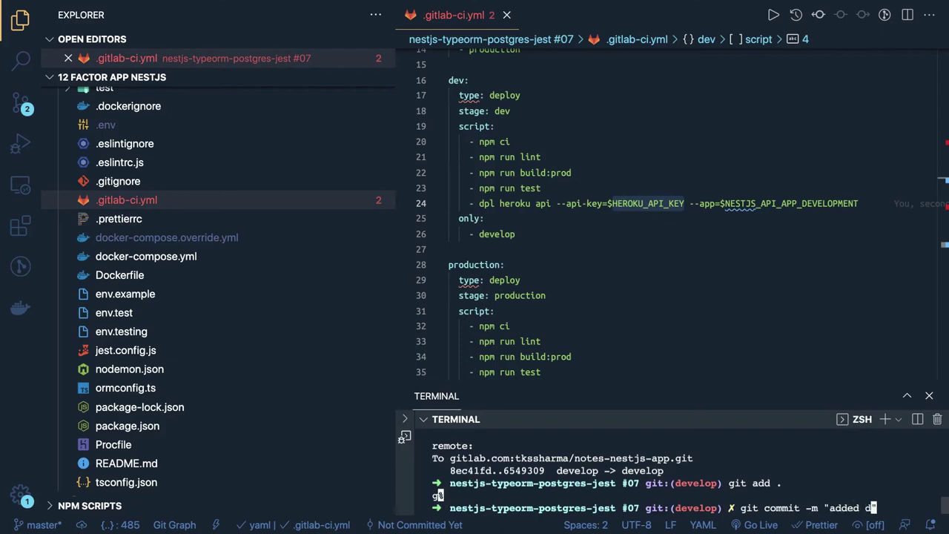
pyautogui.write('eploy phase in ci')
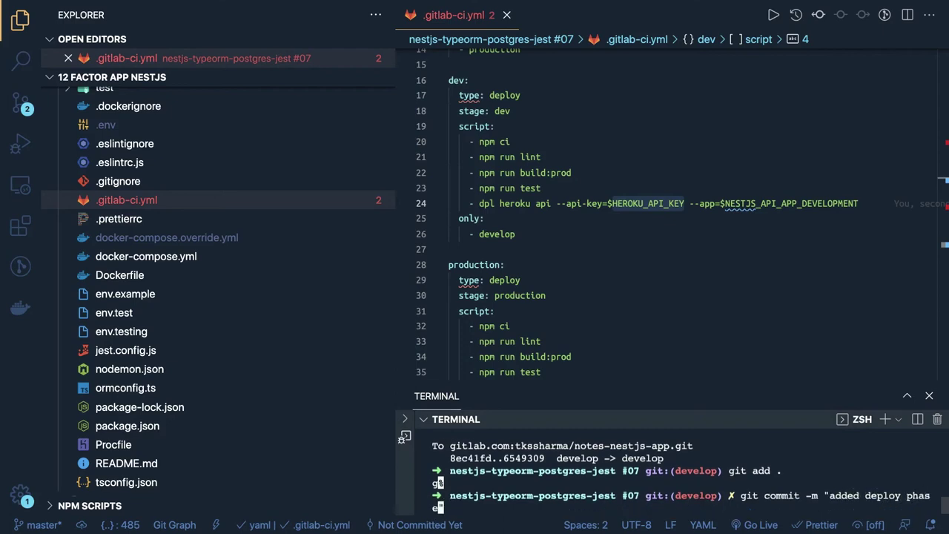
# Push the committed changes to the develop branch on origin from the terminal.
pyautogui.write('t p')
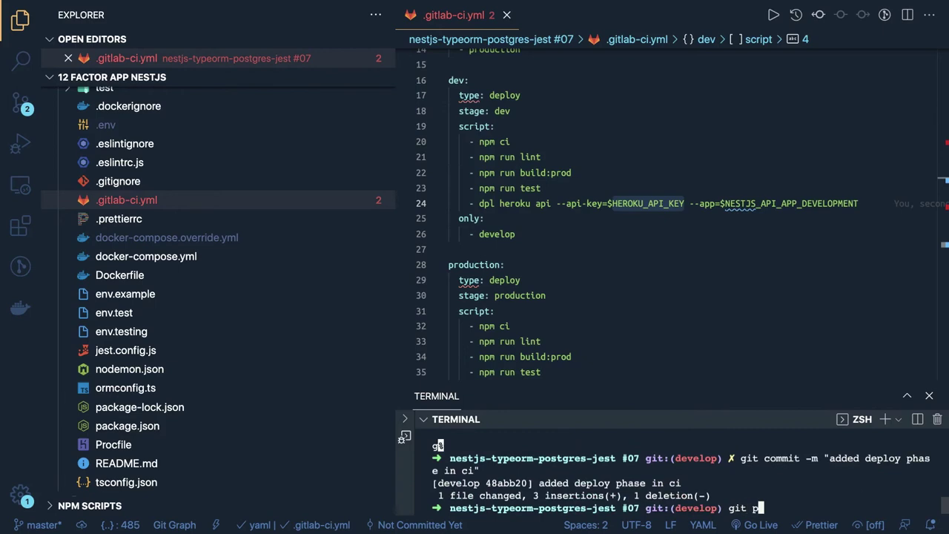
pyautogui.write('ush origin develop')
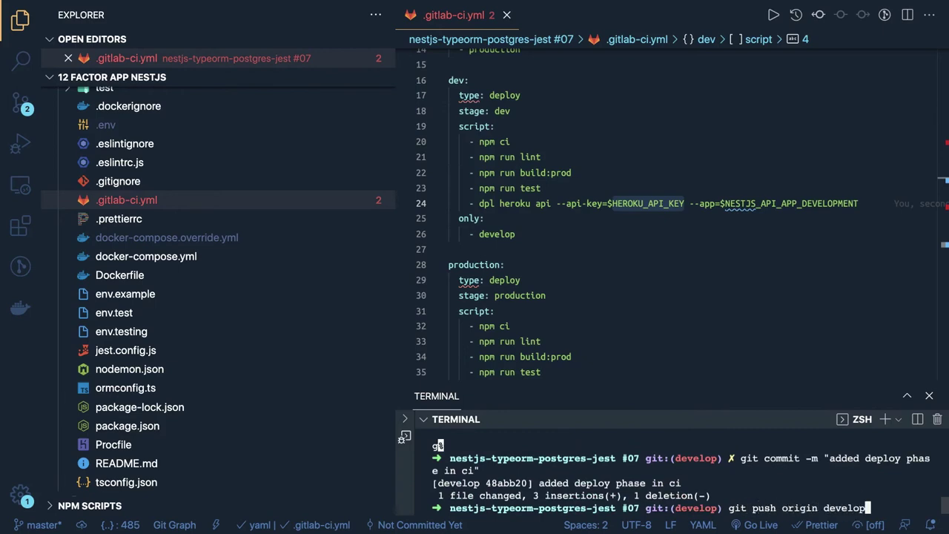
pyautogui.press('Return')
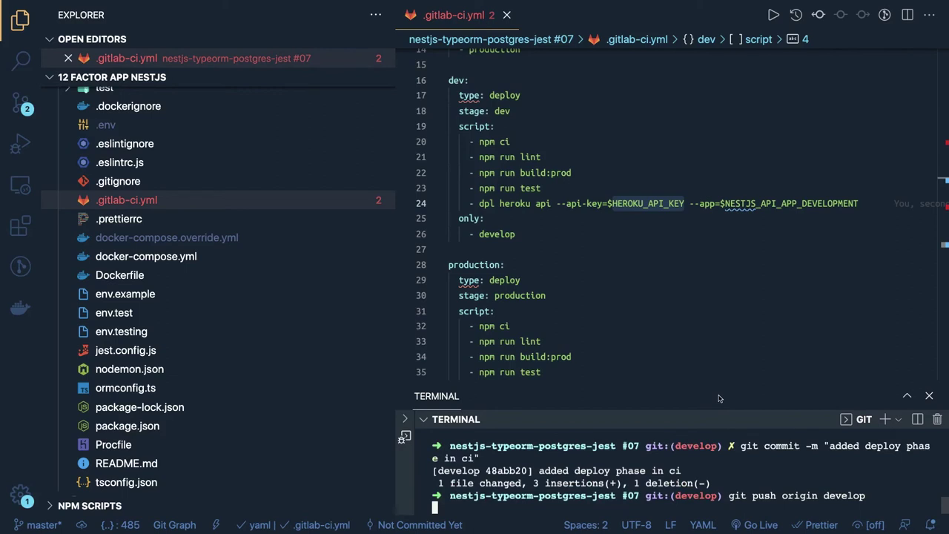
# Examine the dev job's script lines in .gitlab-ci.yml, from npm ci through the dpl heroku deploy command.
pyautogui.click(507, 142)
pyautogui.click(530, 157)
pyautogui.click(530, 172)
pyautogui.click(530, 188)
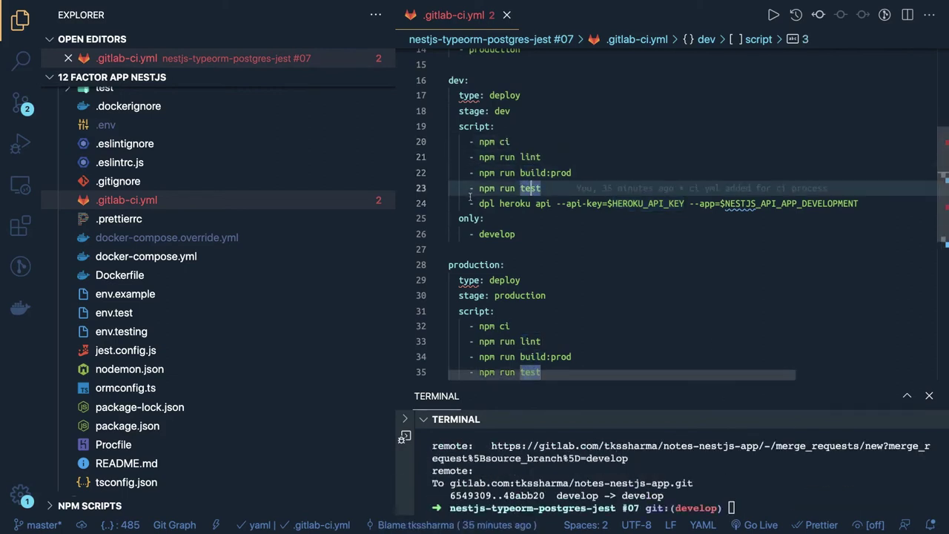
pyautogui.moveTo(469, 203); pyautogui.dragTo(862, 203)
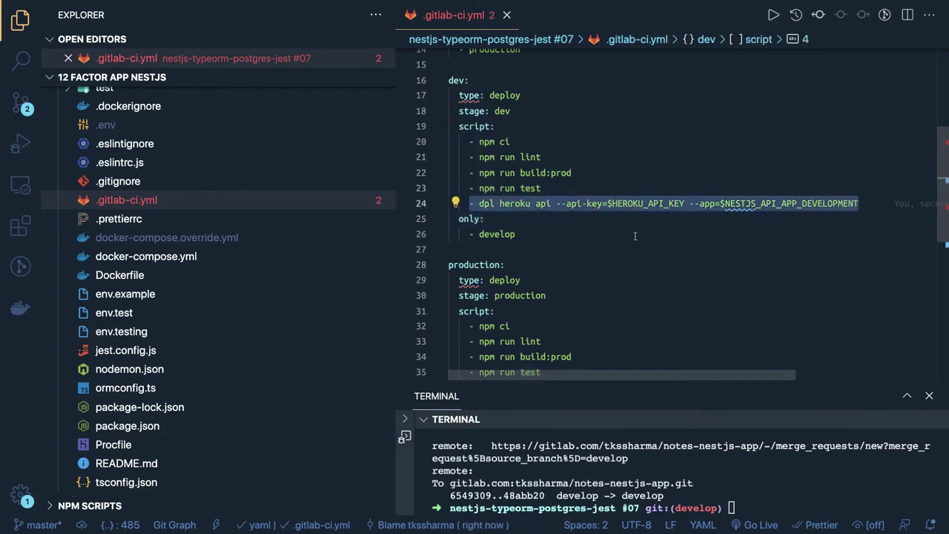
pyautogui.click(541, 241)
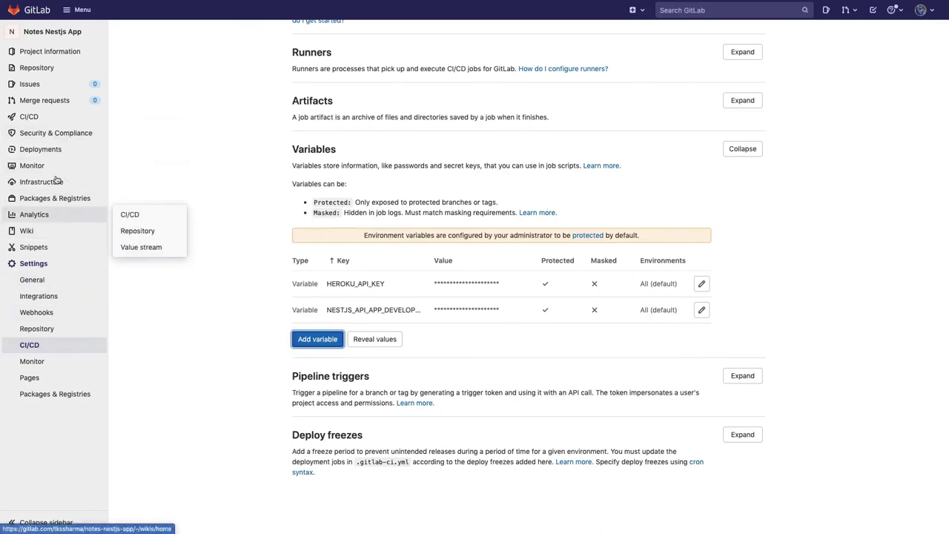
# Switch to GitLab and open the CI/CD section of the Notes Nestjs App project.
pyautogui.moveTo(57, 119)
pyautogui.click(137, 117)
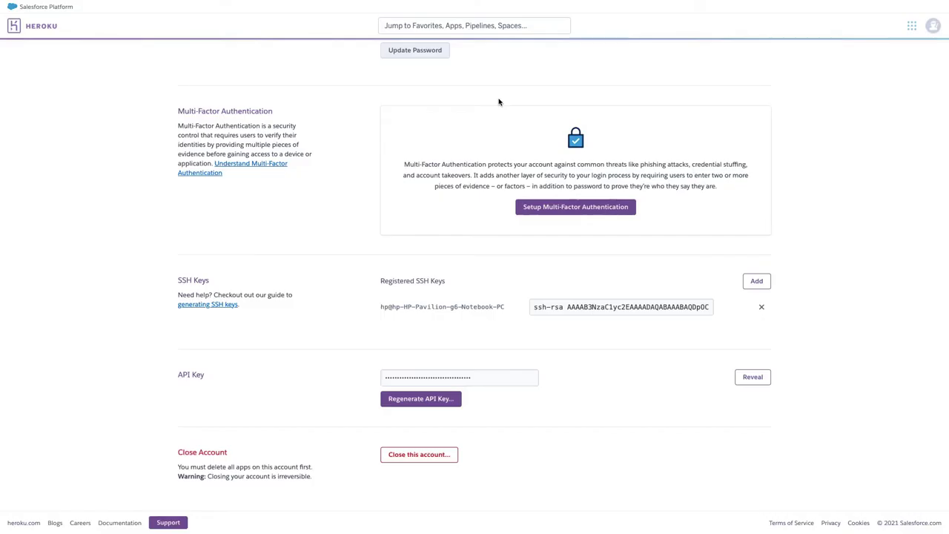
# Switch to Heroku and open the settings of the notes-nestjs-app application from the dashboard.
pyautogui.scroll(4, 475, 96)
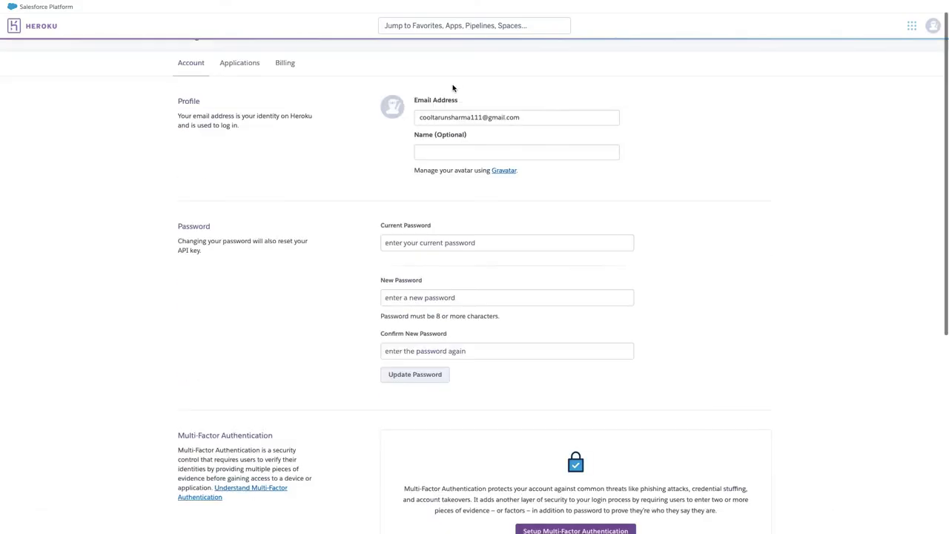
pyautogui.scroll(1, 453, 89)
pyautogui.click(912, 26)
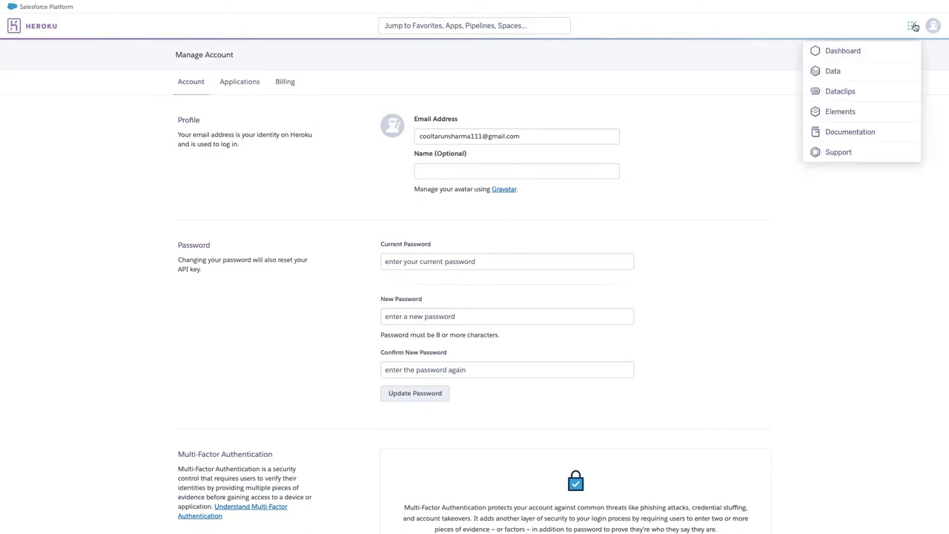
pyautogui.click(843, 51)
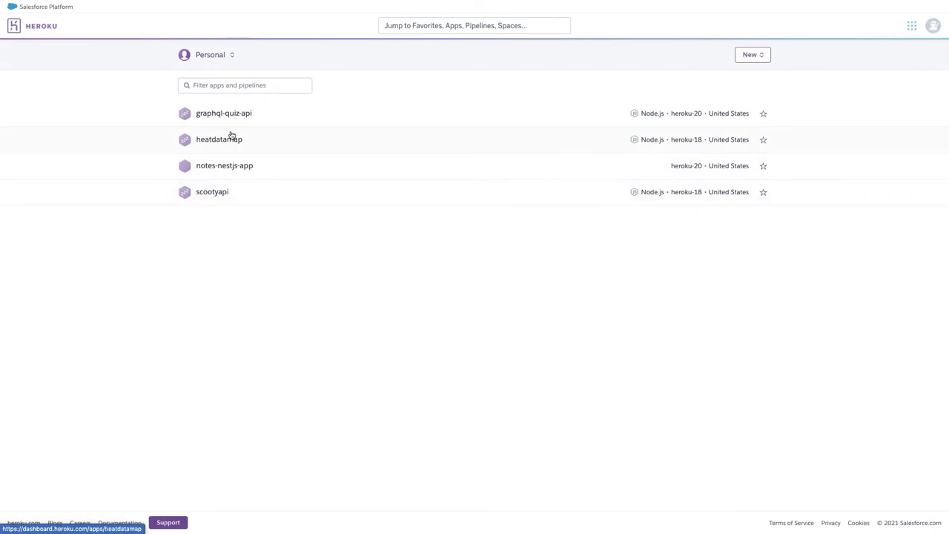
pyautogui.click(228, 166)
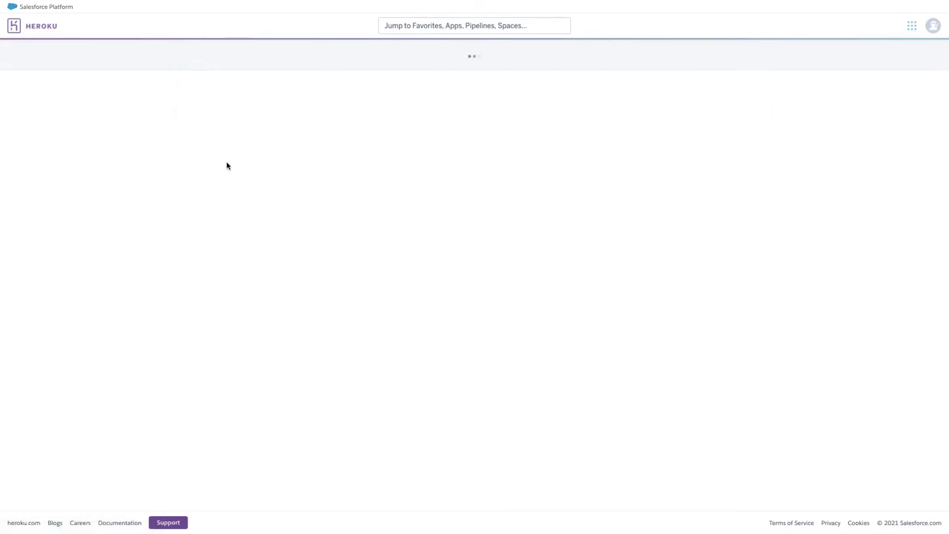
pyautogui.click(439, 85)
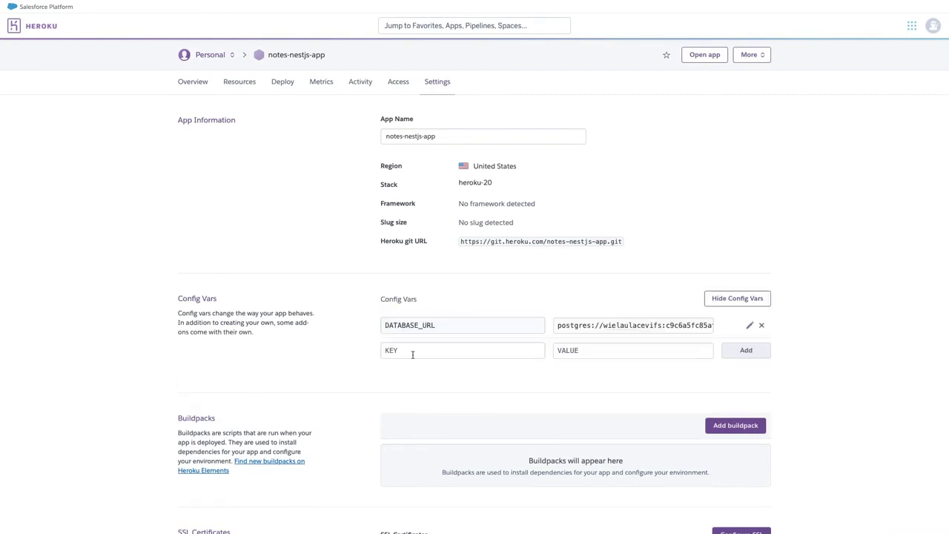
# Fill in a new config var with the key NODE_ENV and the value DEVELOPMENT.
pyautogui.click(401, 353)
pyautogui.write('NODE')
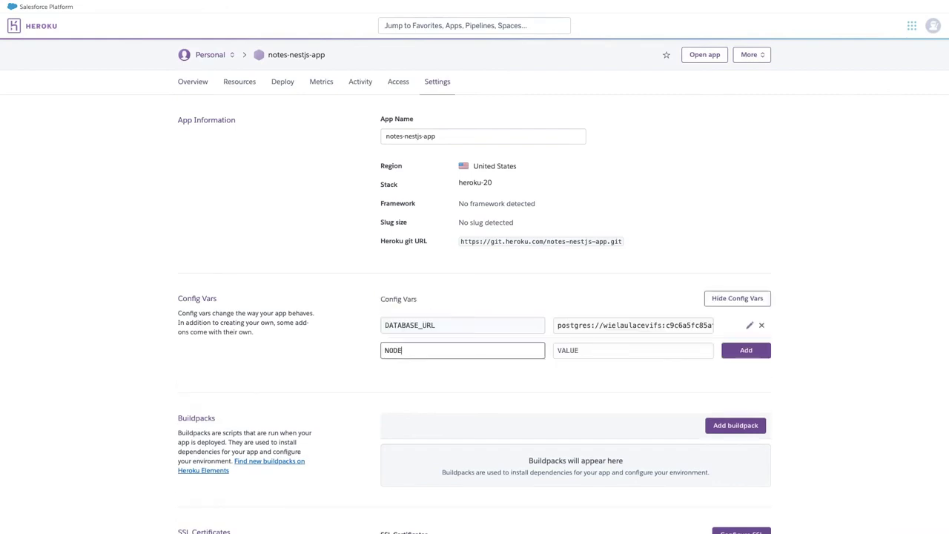
pyautogui.write('_ENV')
pyautogui.click(593, 347)
pyautogui.write('DEVELOPMENT')
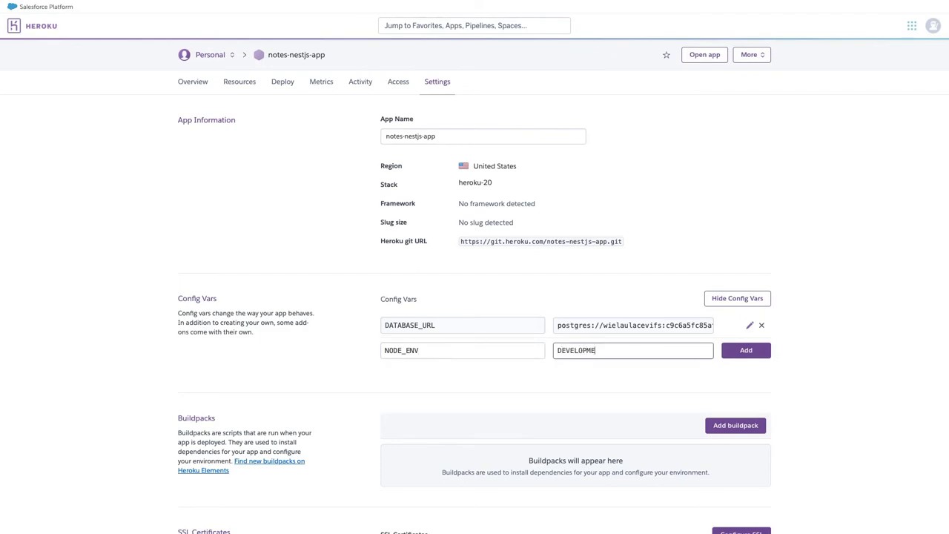
# Change the NODE_ENV value to lowercase development and add the config var to the app.
pyautogui.doubleClick(636, 353)
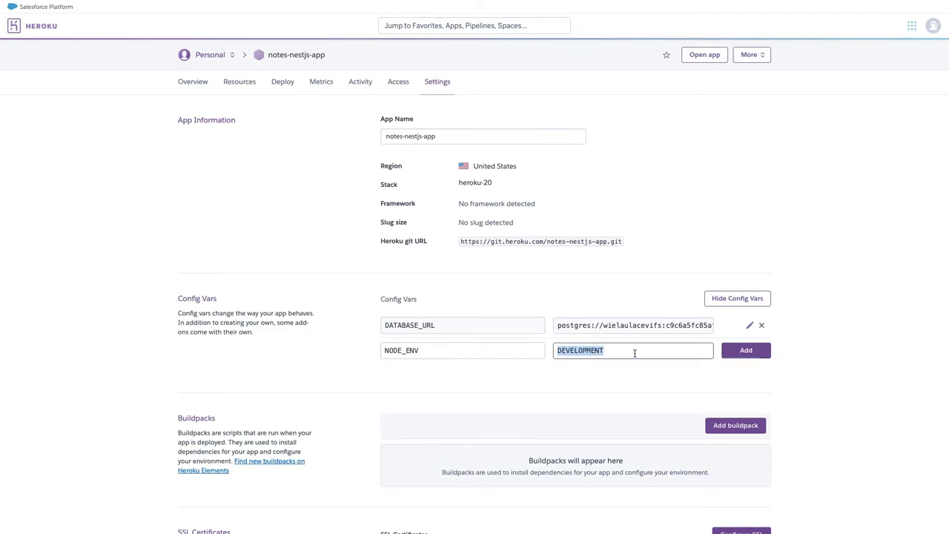
pyautogui.write('develop')
pyautogui.press('BackSpace')
pyautogui.press('BackSpace')
pyautogui.press('BackSpace')
pyautogui.press('BackSpace')
pyautogui.press('BackSpace')
pyautogui.press('BackSpace')
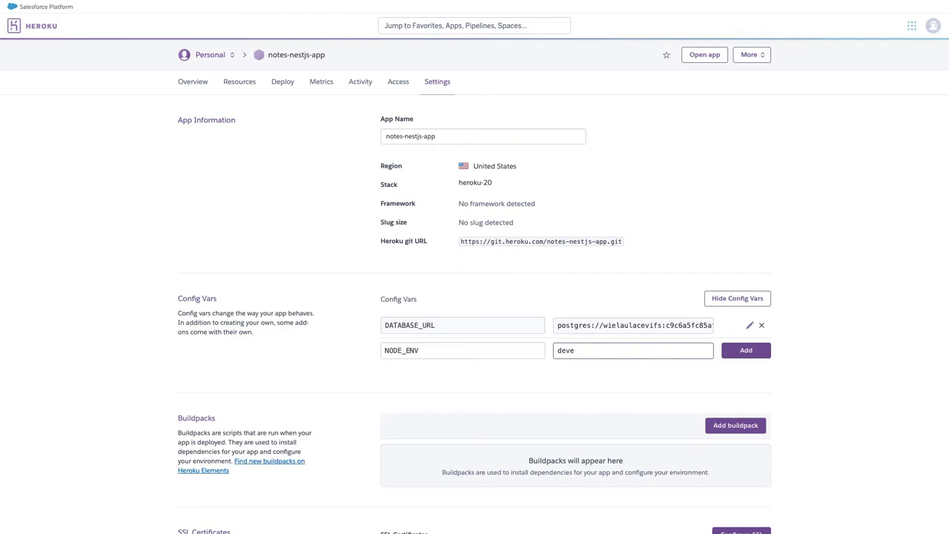
pyautogui.write('evelopment')
pyautogui.click(744, 350)
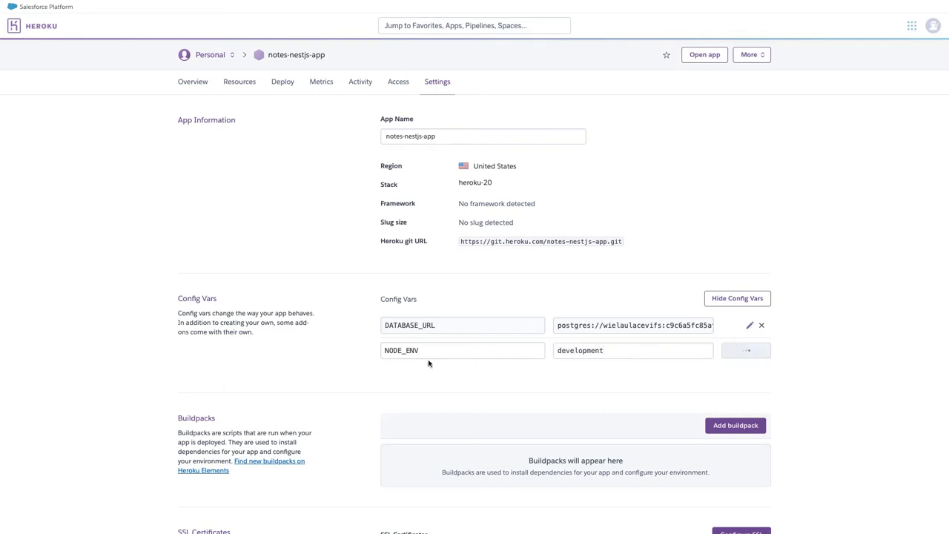
# Review the app's DATABASE_URL and NODE_ENV config vars and its activity feed.
pyautogui.click(409, 376)
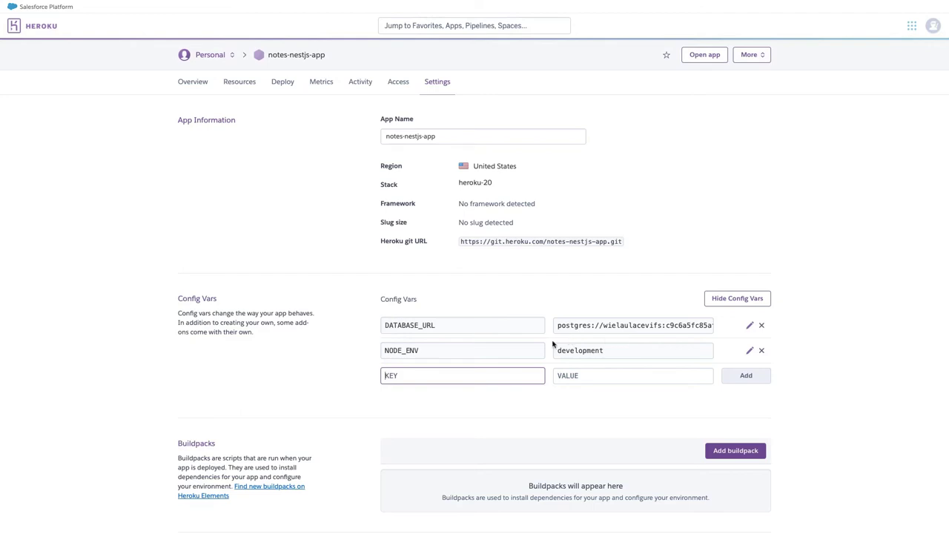
pyautogui.doubleClick(471, 326)
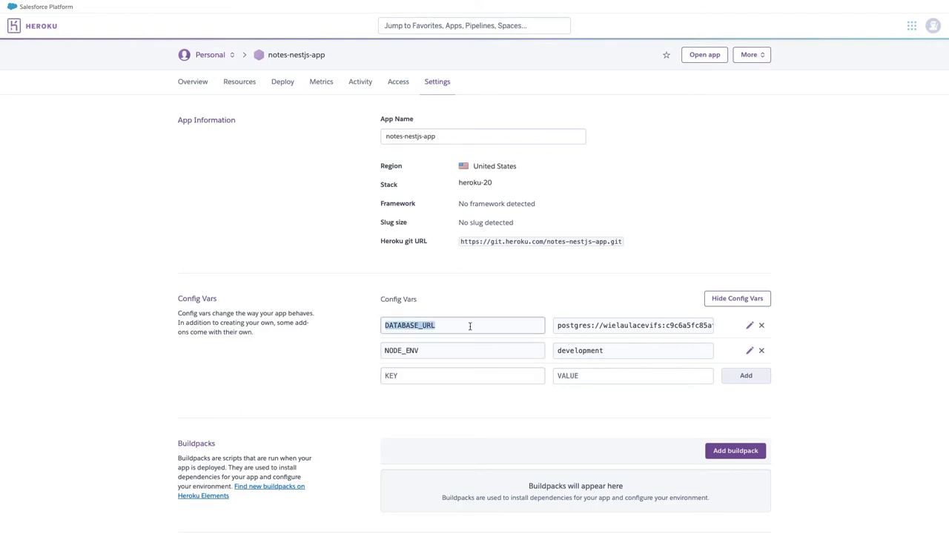
pyautogui.doubleClick(436, 351)
pyautogui.click(416, 379)
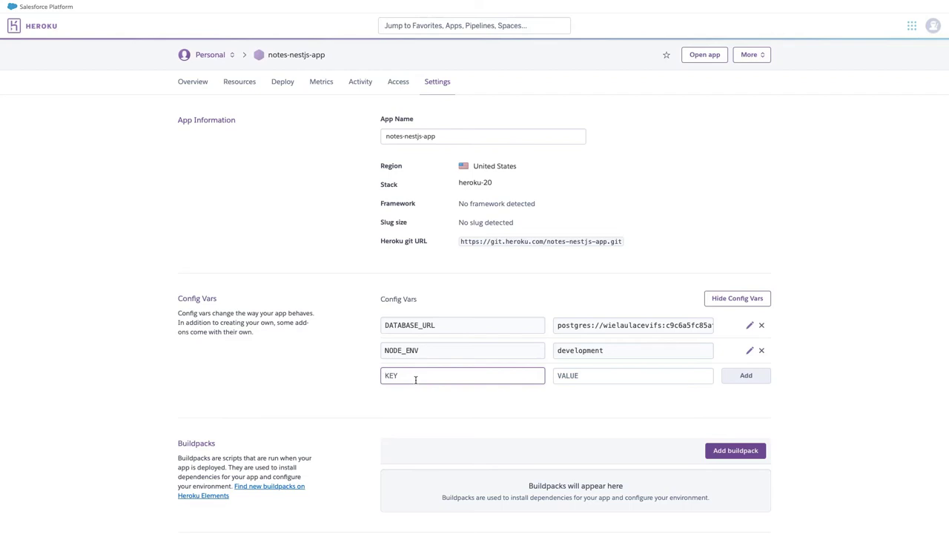
pyautogui.click(364, 90)
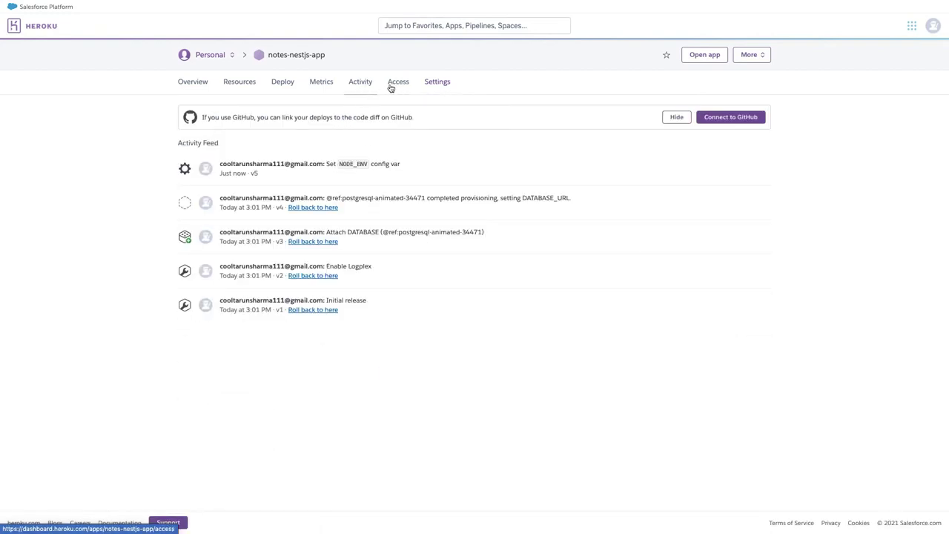
pyautogui.click(327, 87)
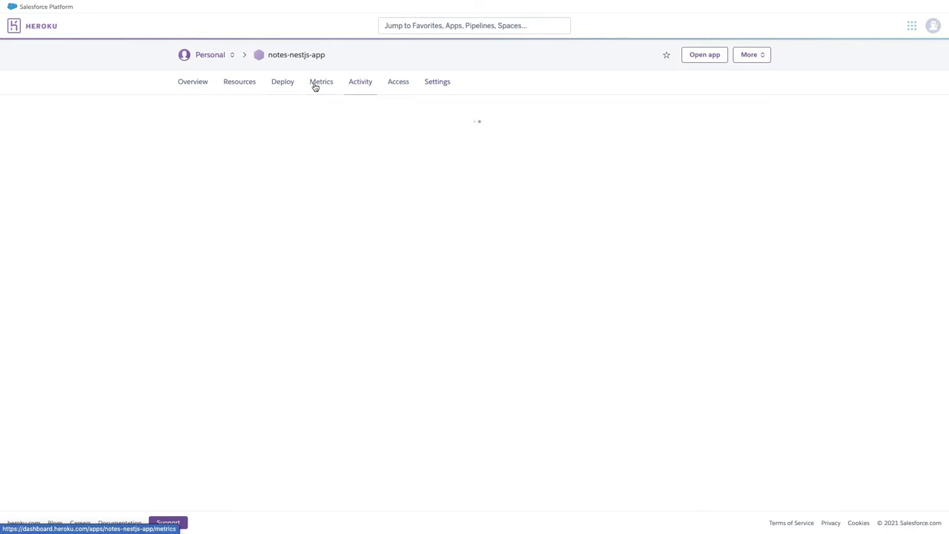
# Add the New Relic APM add-on to the app's resources on the Wayne – Free plan.
pyautogui.click(250, 86)
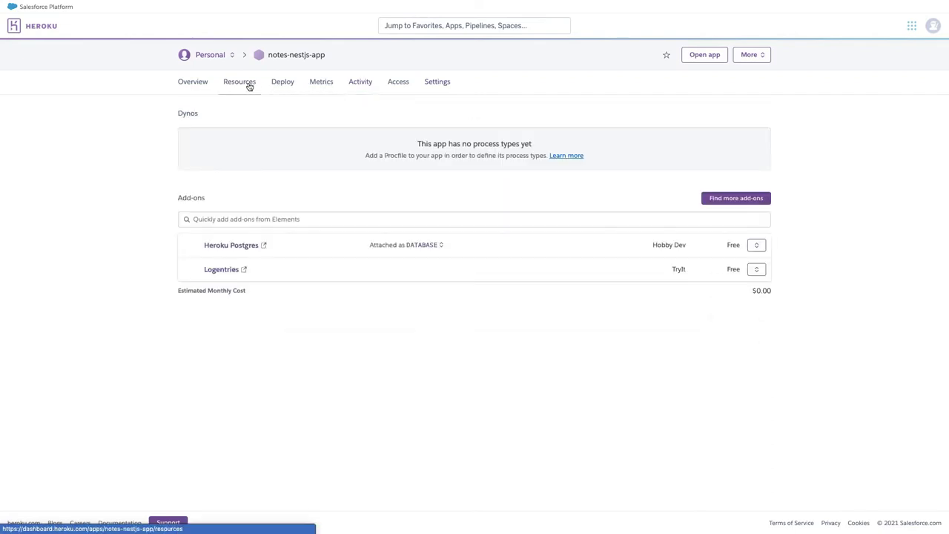
pyautogui.click(227, 219)
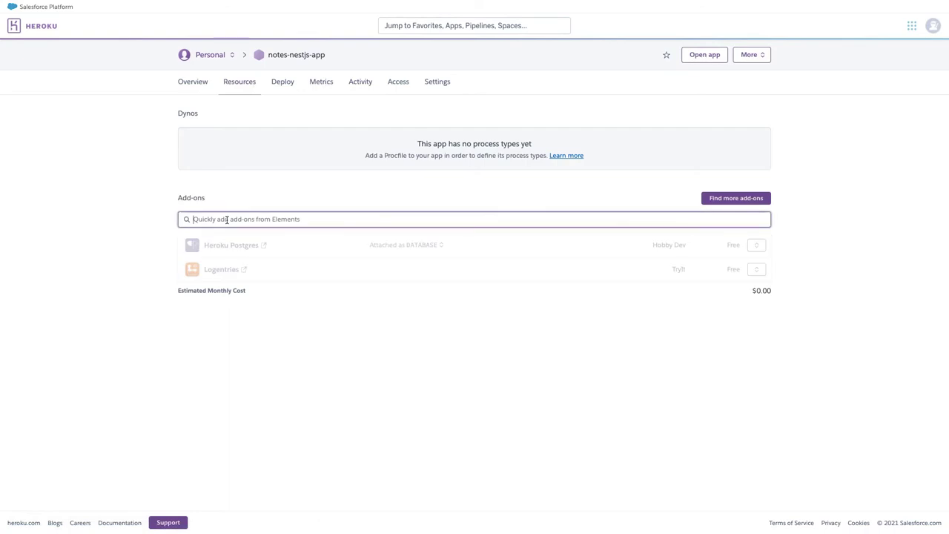
pyautogui.write('new')
pyautogui.click(244, 240)
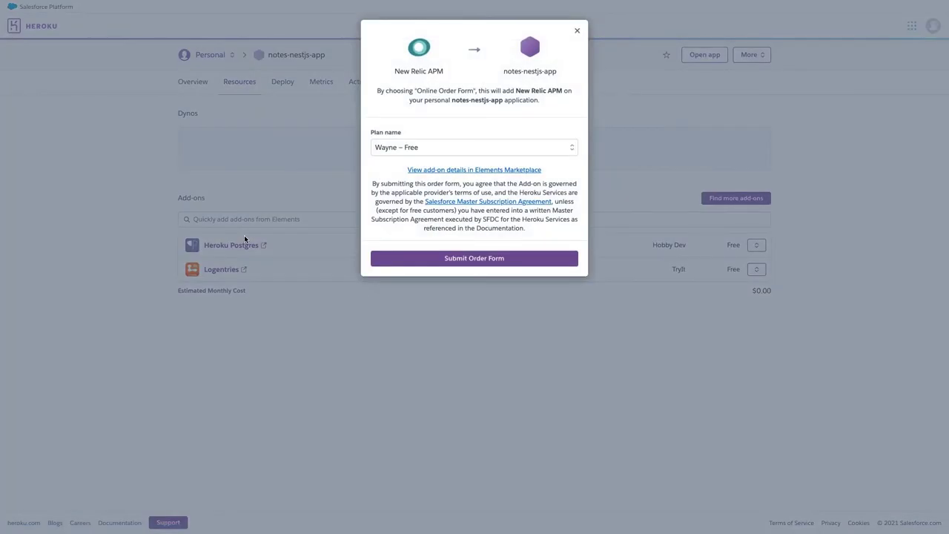
pyautogui.click(413, 257)
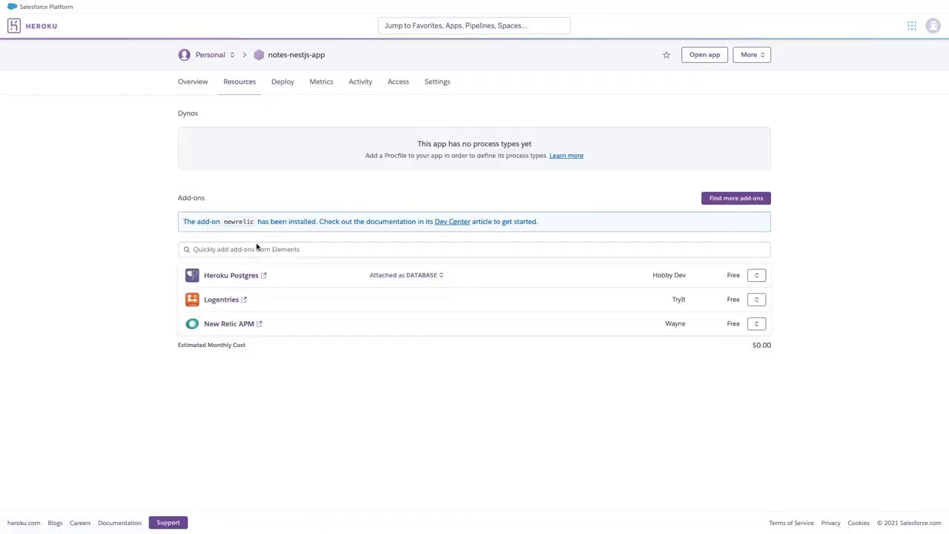
# Add the Librato add-on to the app on the Development – Free plan.
pyautogui.click(245, 248)
pyautogui.write('liber')
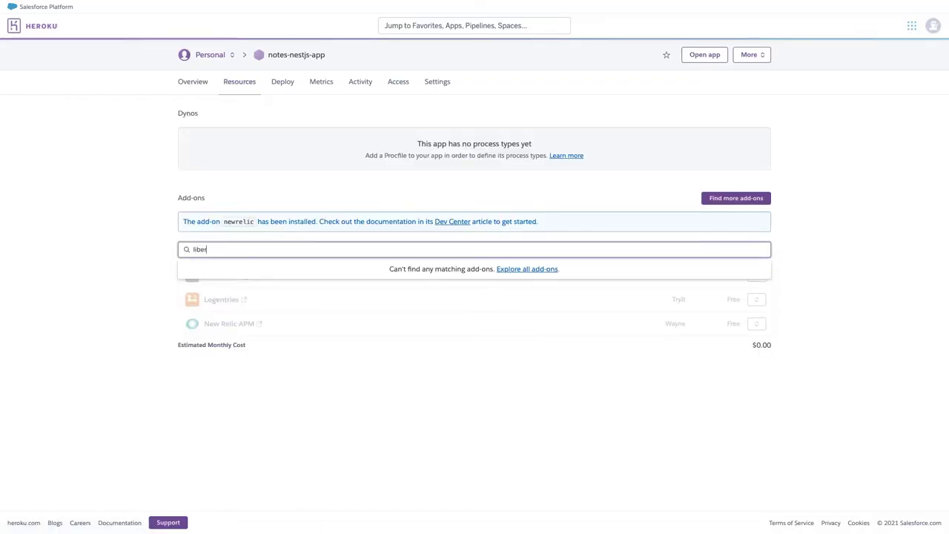
pyautogui.press('BackSpace')
pyautogui.press('BackSpace')
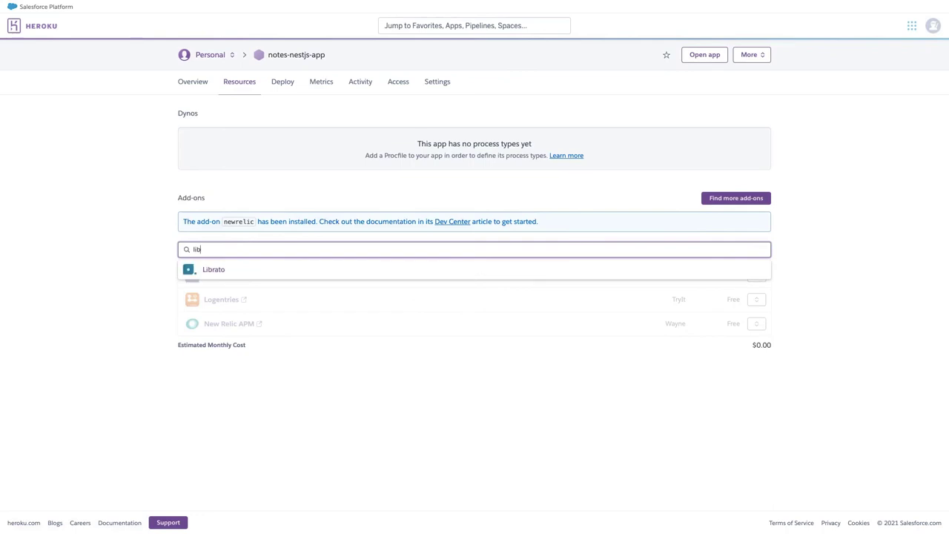
pyautogui.click(241, 269)
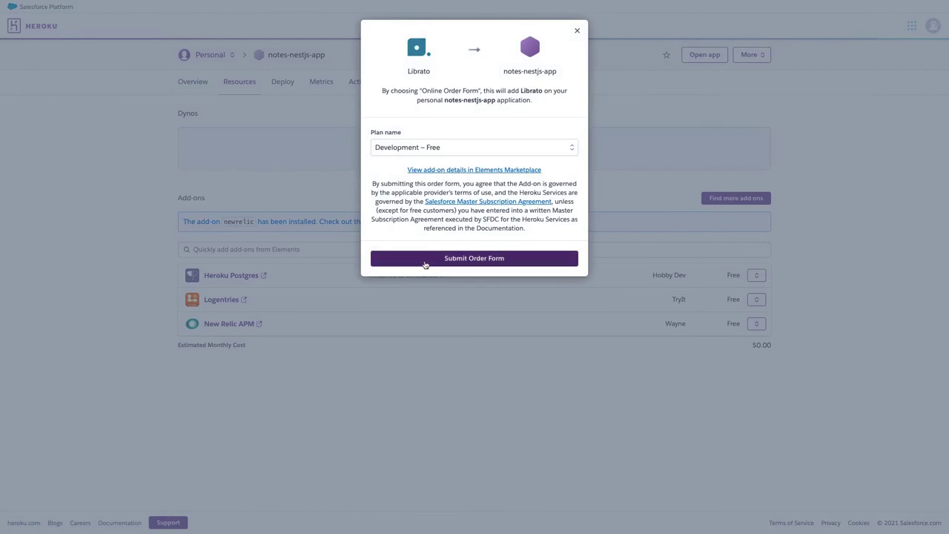
pyautogui.click(425, 263)
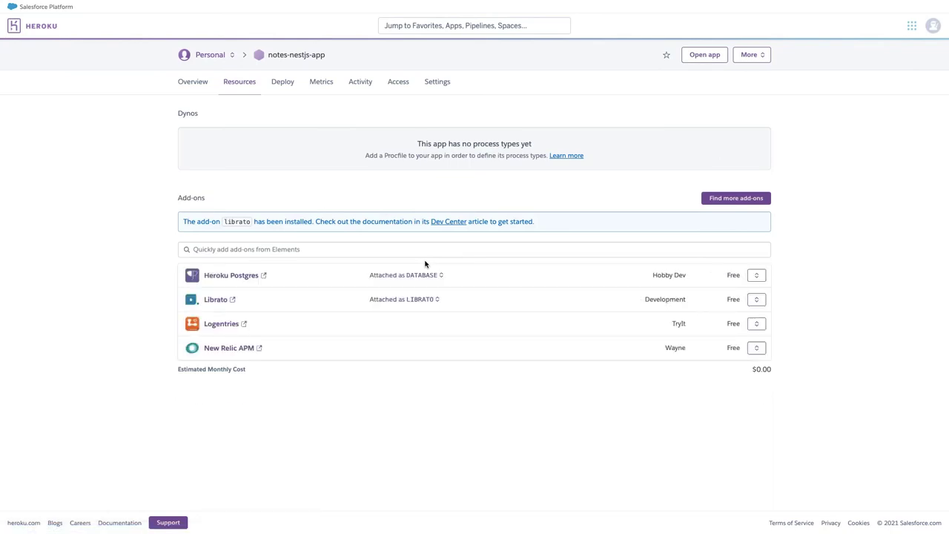
pyautogui.click(255, 248)
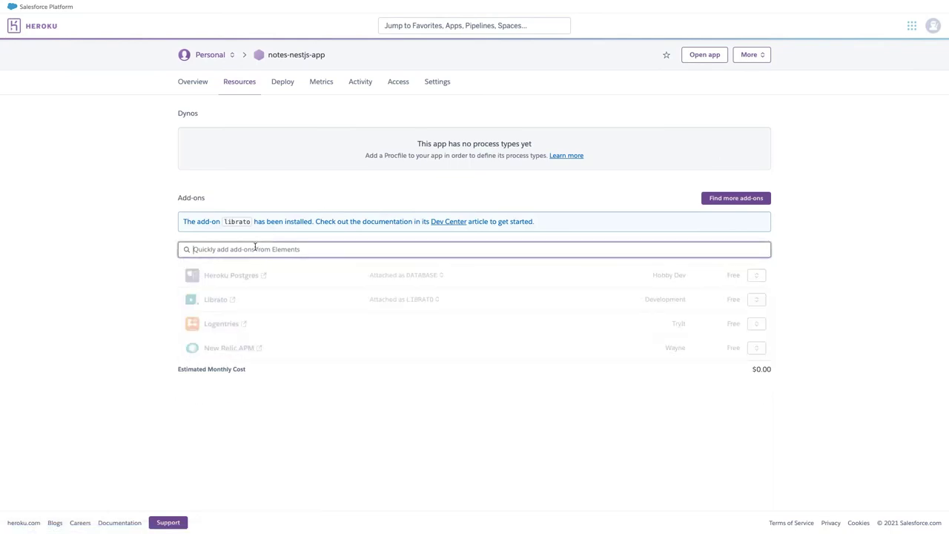
pyautogui.click(154, 265)
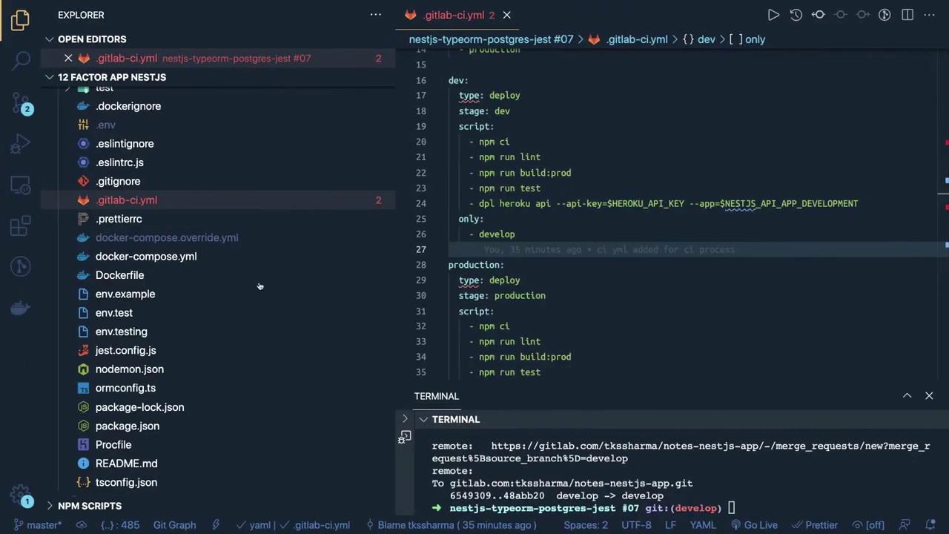
# Switch to the code editor and examine the NODE_ENV and DATABASE_URL entries in env.test and .env.
pyautogui.click(115, 313)
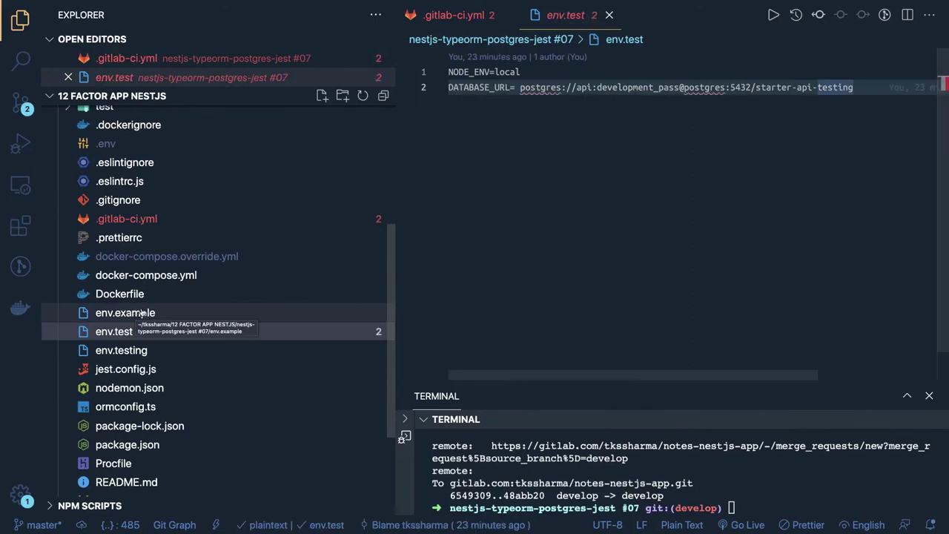
pyautogui.click(126, 145)
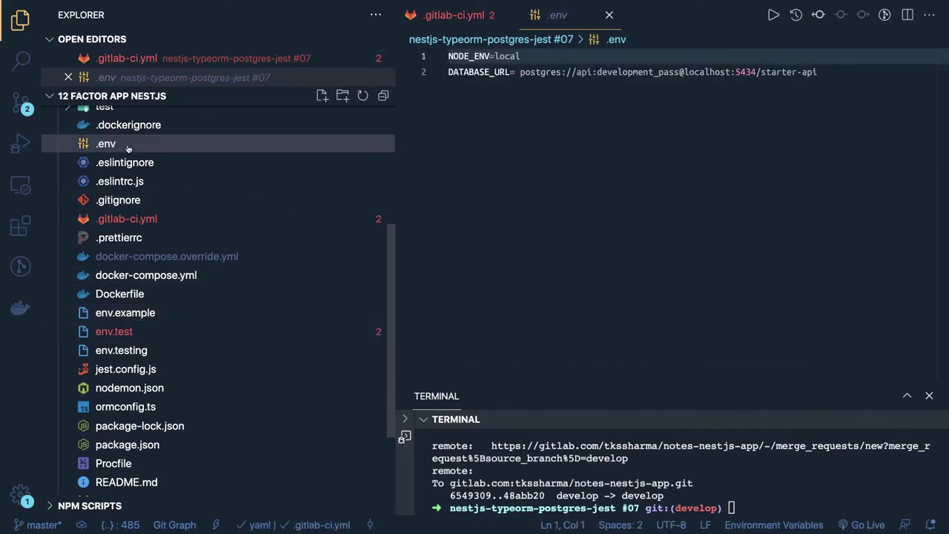
pyautogui.click(586, 179)
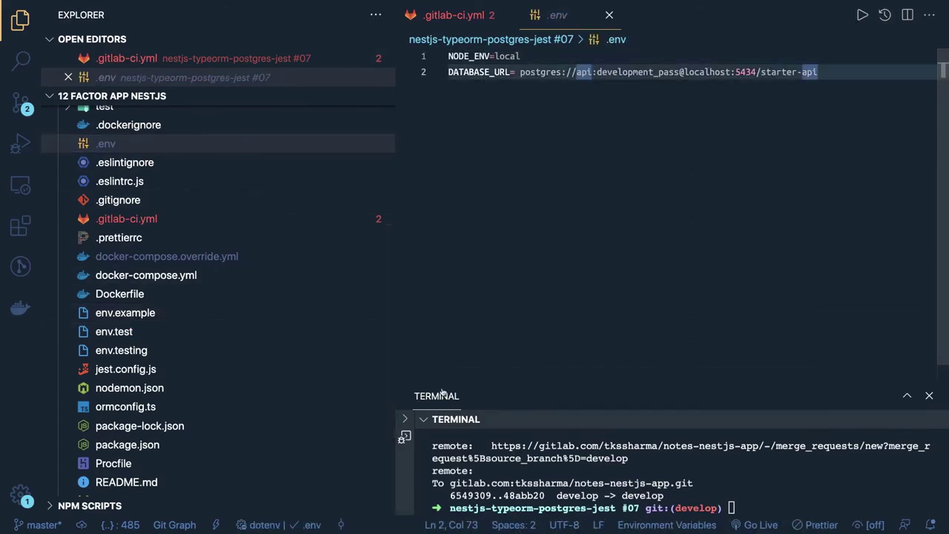
# Enlarge the terminal panel, then examine the dpl Heroku deployment command in the deploy-dev job of .gitlab-ci.yml.
pyautogui.moveTo(431, 381); pyautogui.dragTo(440, 278)
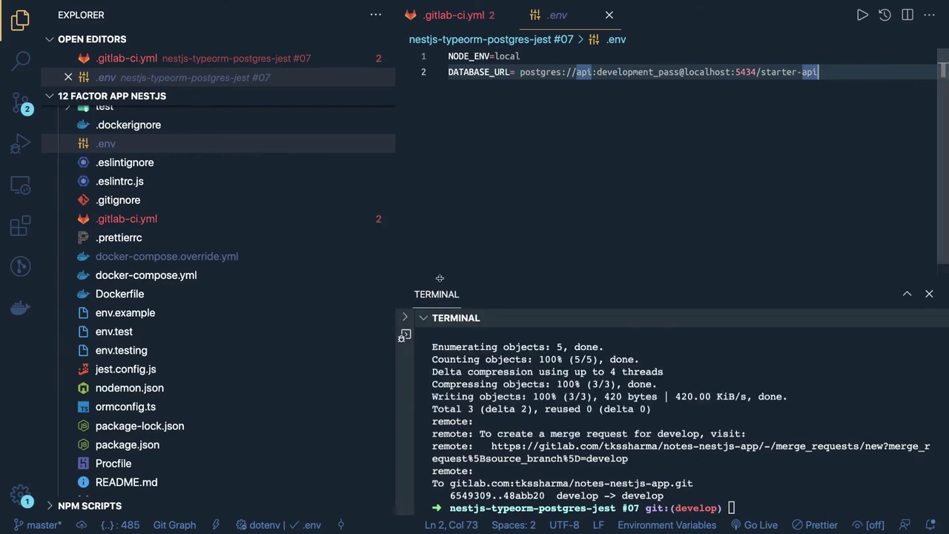
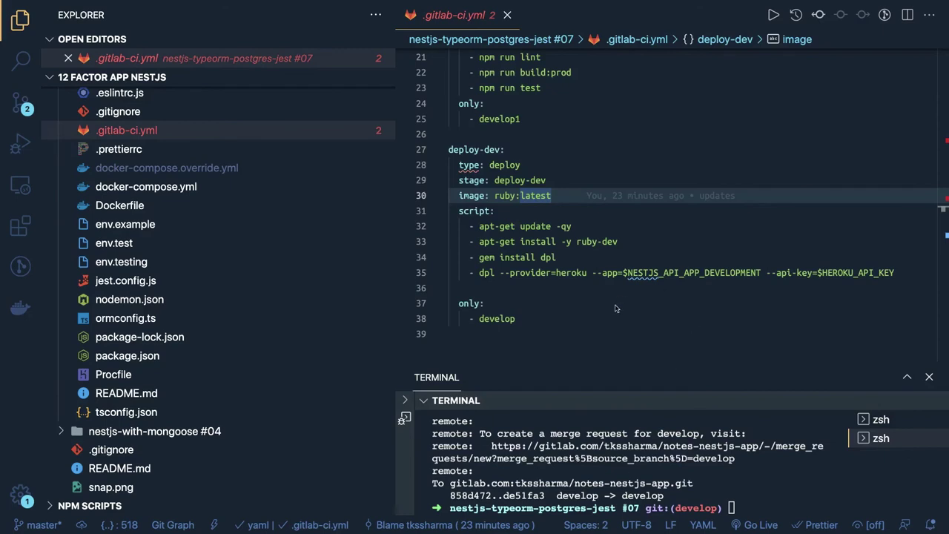
pyautogui.click(574, 302)
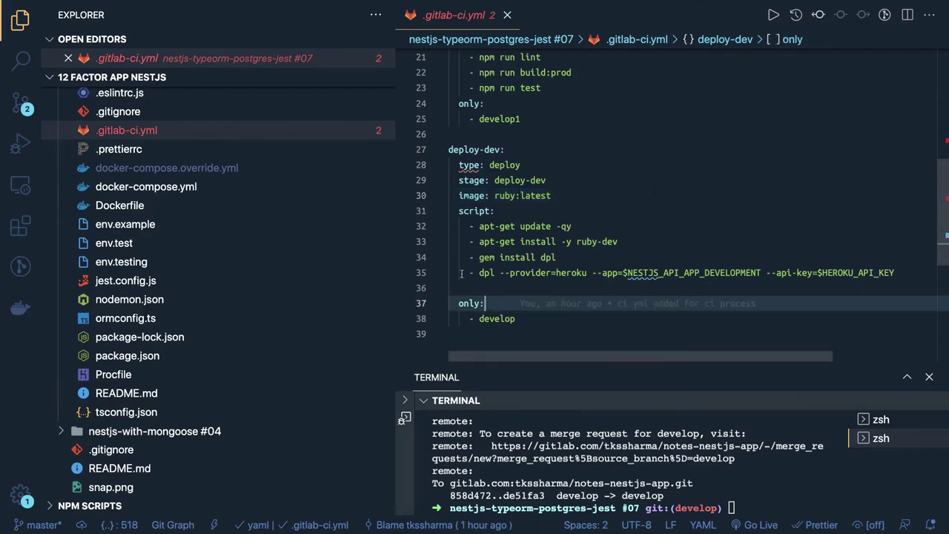
pyautogui.moveTo(470, 272); pyautogui.dragTo(699, 272)
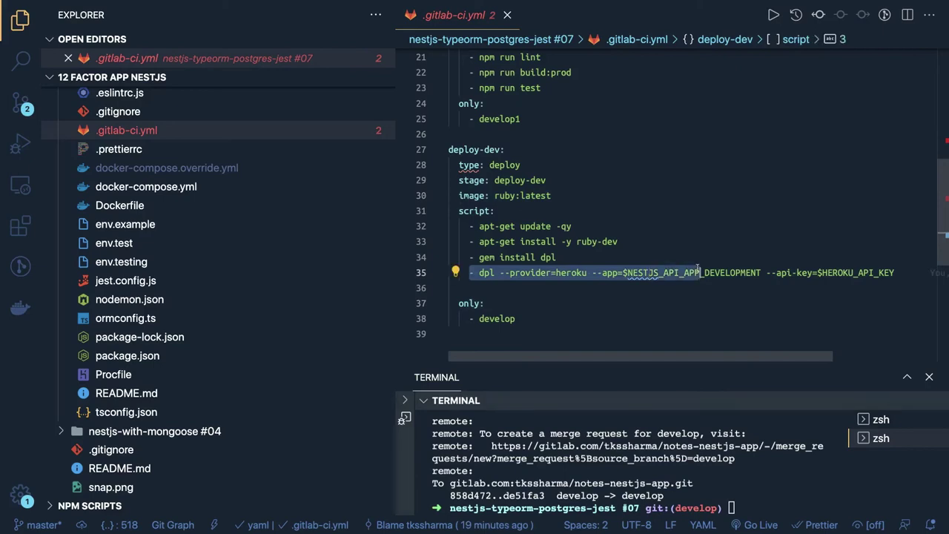
pyautogui.click(546, 283)
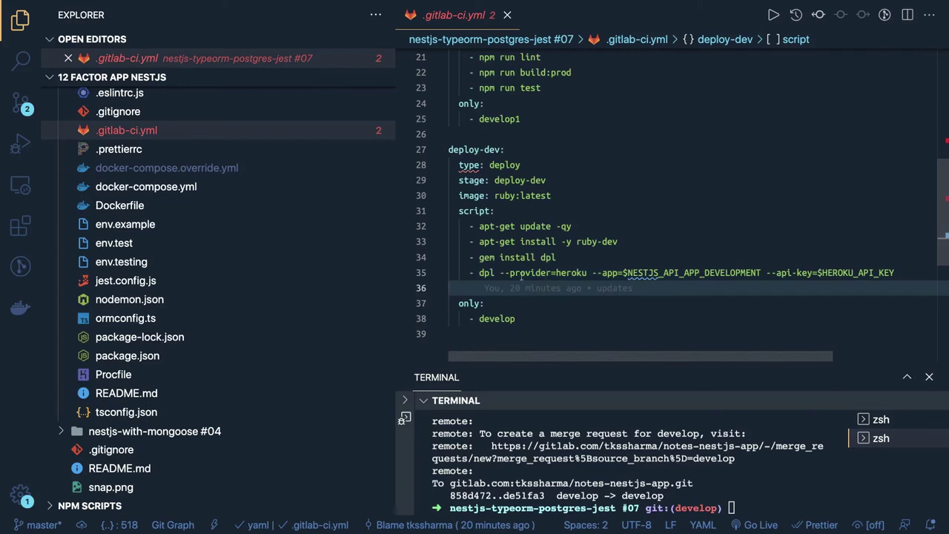
pyautogui.click(479, 272)
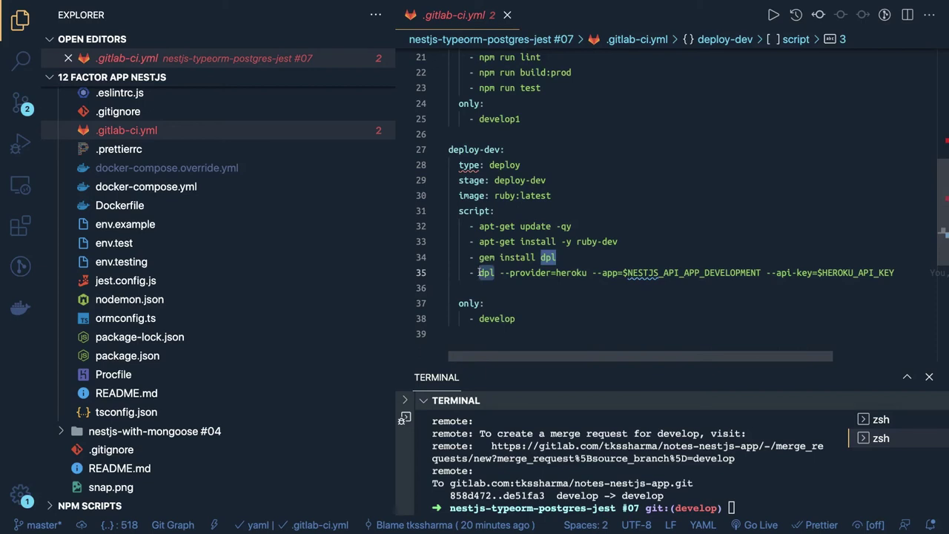
# Change the build-dev job's only branch to develop.
pyautogui.scroll(3, 611, 181)
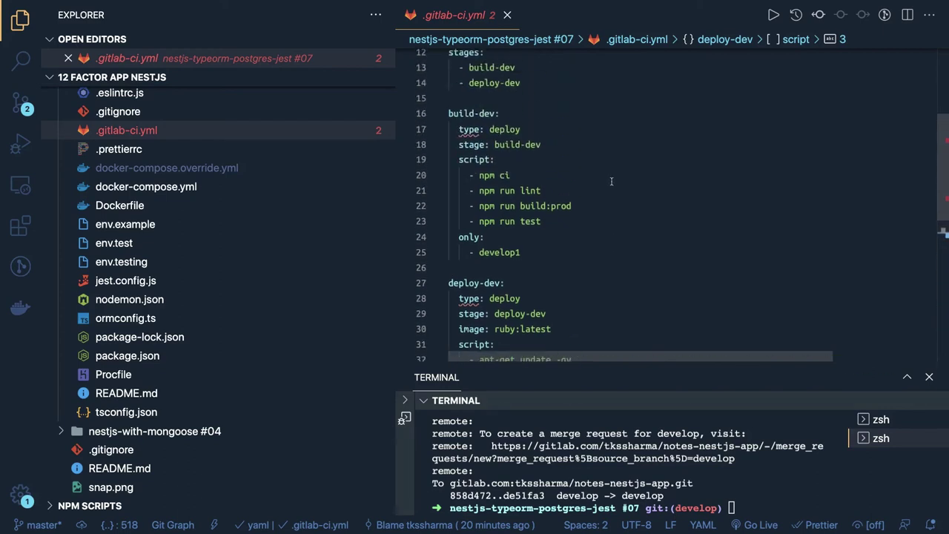
pyautogui.click(549, 249)
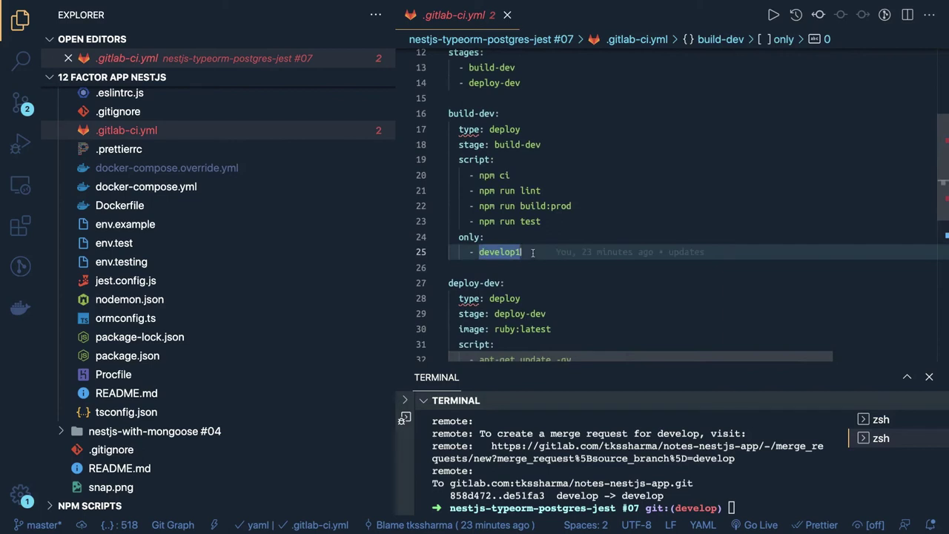
pyautogui.press('BackSpace')
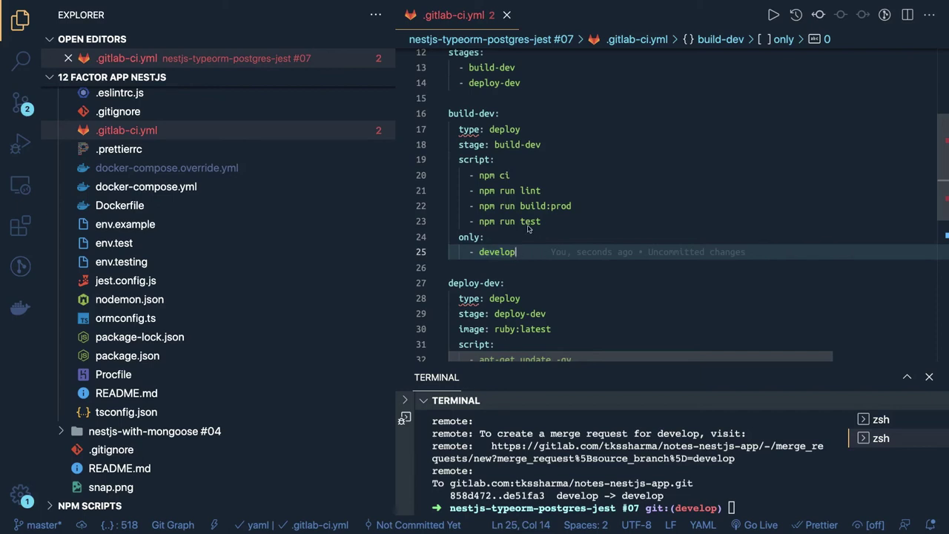
# Review the complete build-dev job together with the Postgres variables and the stages list above it.
pyautogui.click(469, 129)
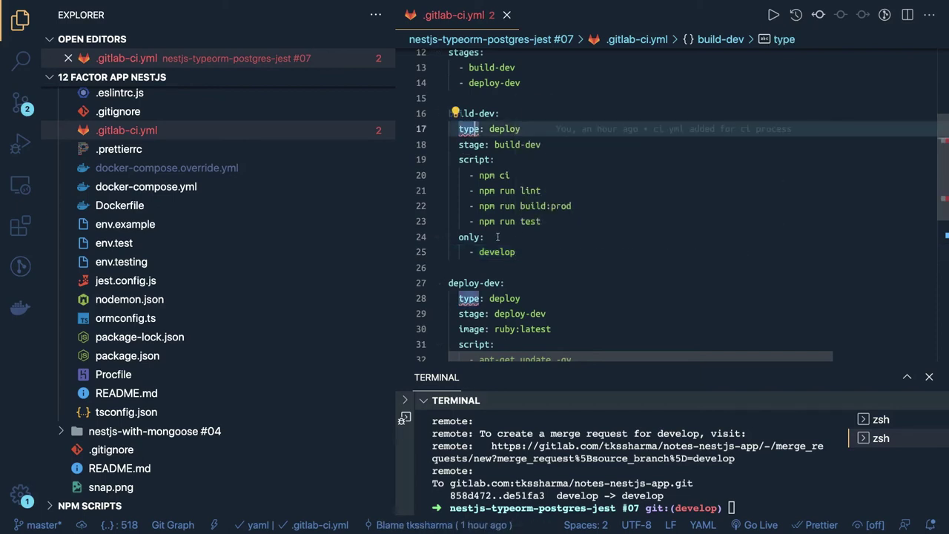
pyautogui.moveTo(536, 256); pyautogui.dragTo(494, 206)
pyautogui.moveTo(464, 163); pyautogui.dragTo(450, 113)
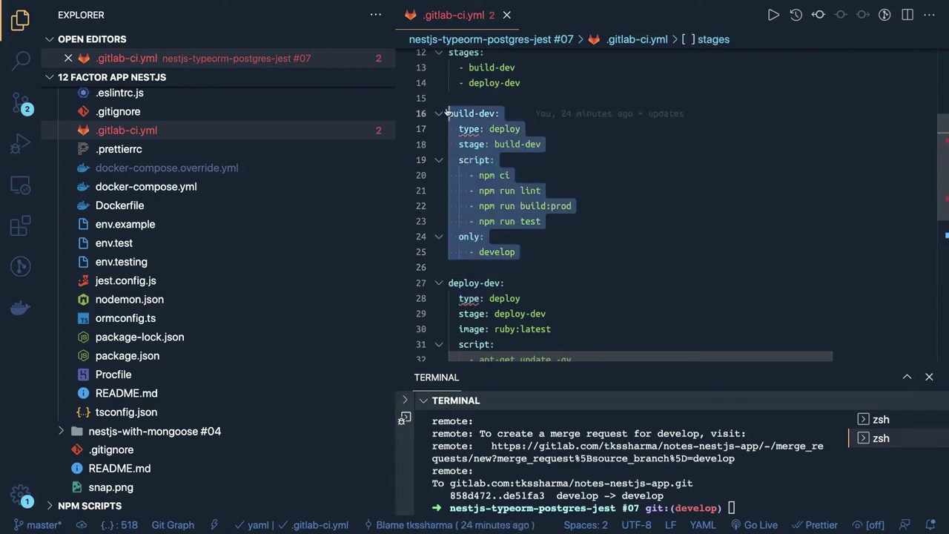
pyautogui.scroll(2, 505, 146)
pyautogui.scroll(1, 505, 146)
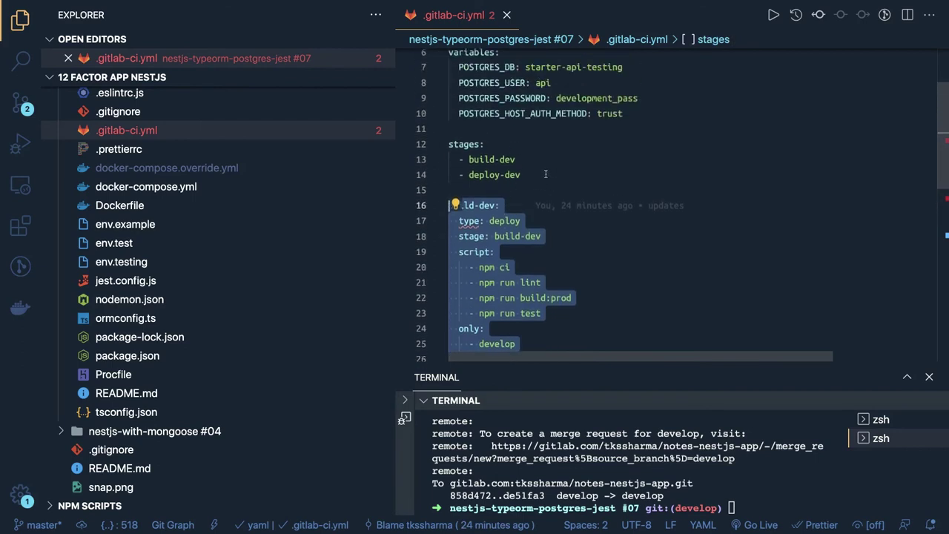
pyautogui.scroll(-1, 545, 173)
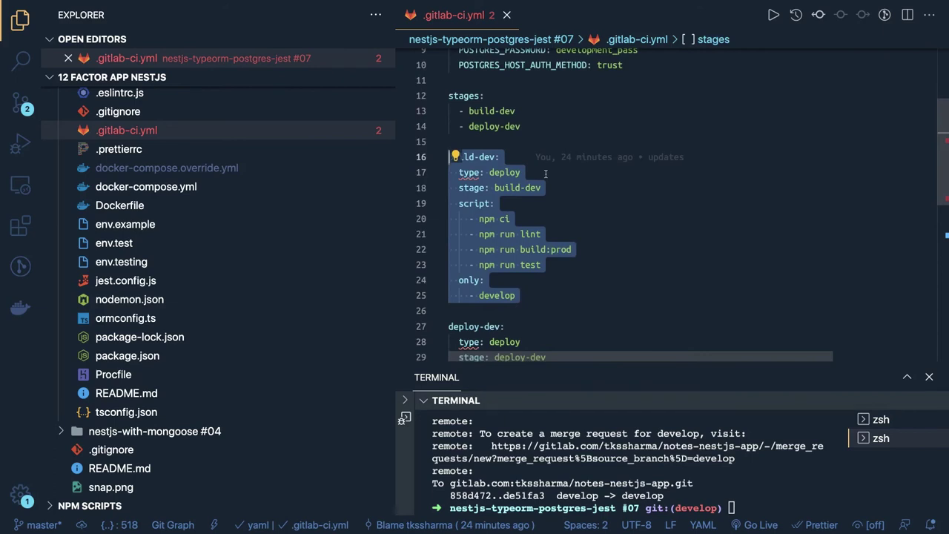
pyautogui.scroll(-3, 546, 173)
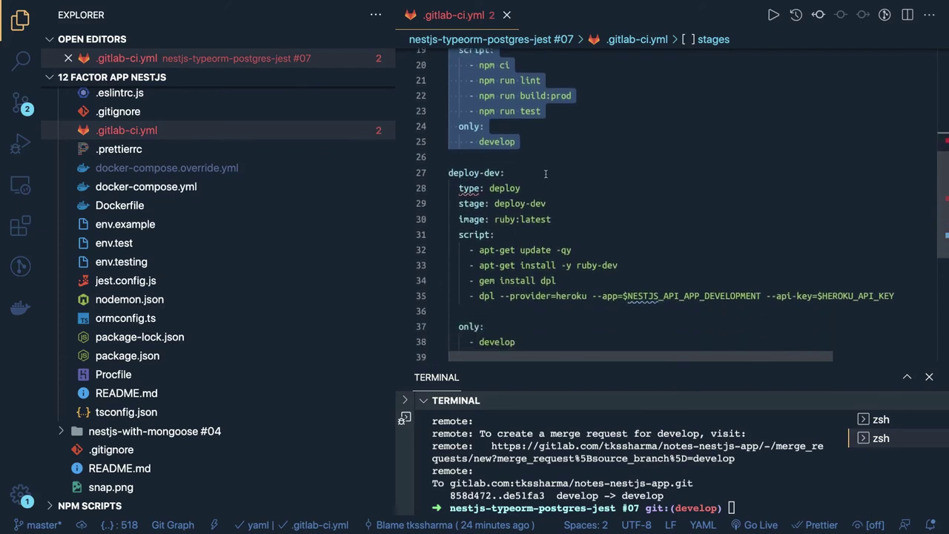
# Remove the blank line between the dpl command and the only section in the deploy-dev job.
pyautogui.click(494, 143)
pyautogui.scroll(-1, 495, 143)
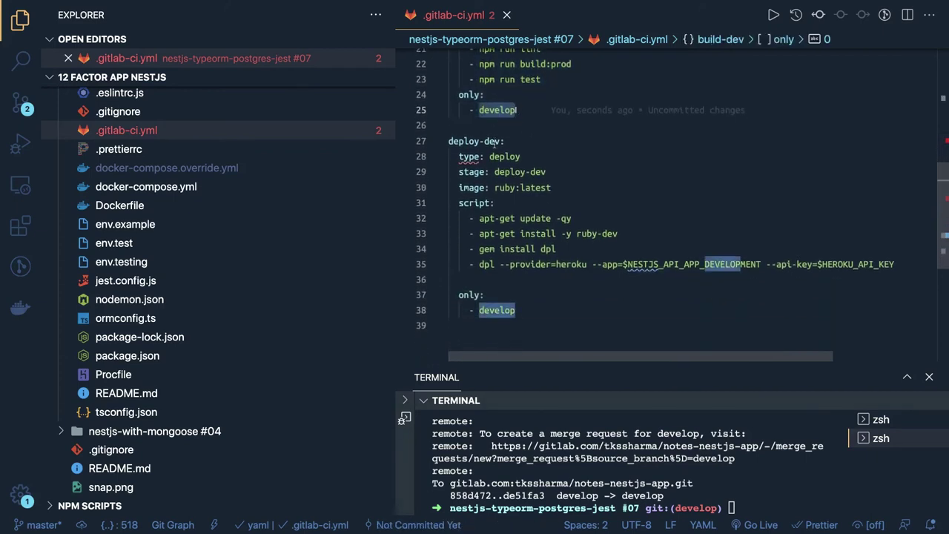
pyautogui.click(489, 265)
pyautogui.press('End')
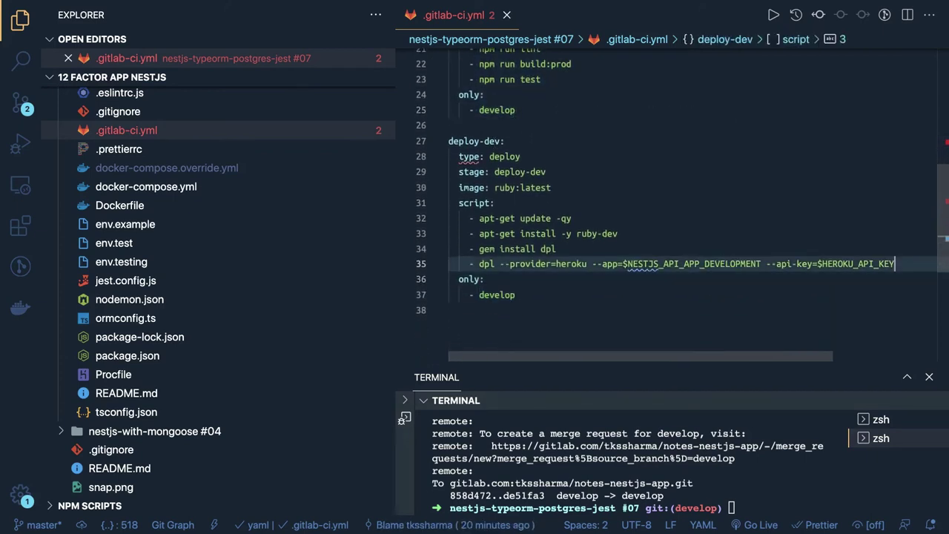
# Review the build-dev job, then the deploy-dev job's ruby:latest image and its apt-get and gem install commands.
pyautogui.scroll(3, 489, 269)
pyautogui.scroll(1, 534, 241)
pyautogui.moveTo(546, 250); pyautogui.dragTo(443, 122)
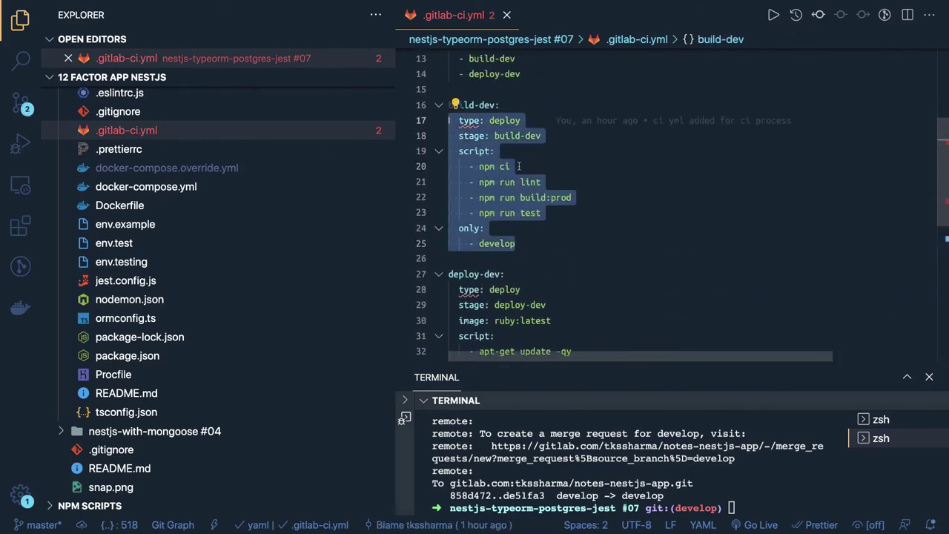
pyautogui.click(534, 228)
pyautogui.scroll(-3, 607, 221)
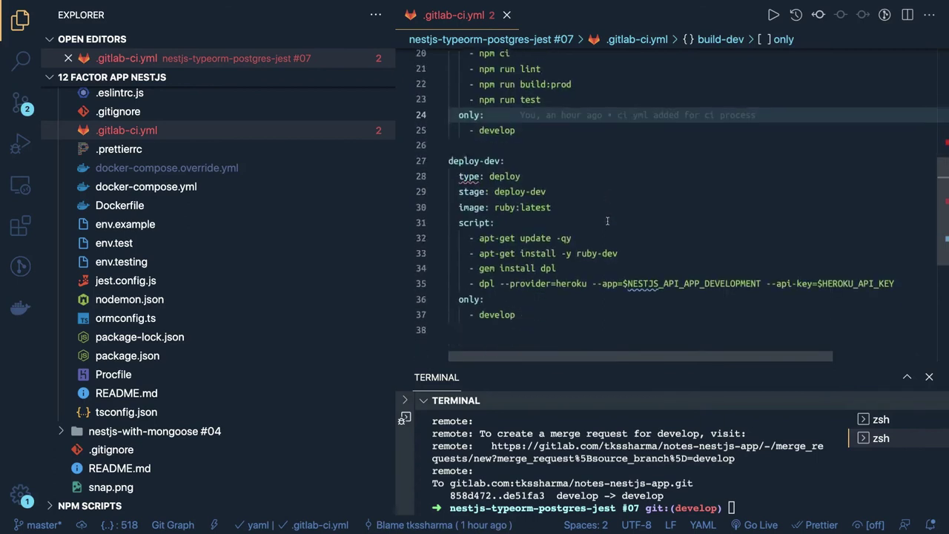
pyautogui.scroll(-1, 607, 221)
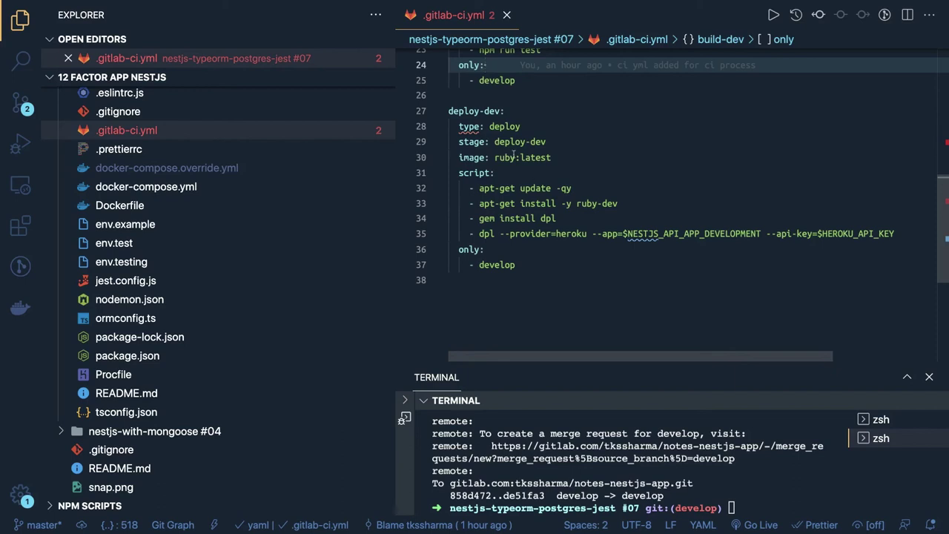
pyautogui.doubleClick(480, 234)
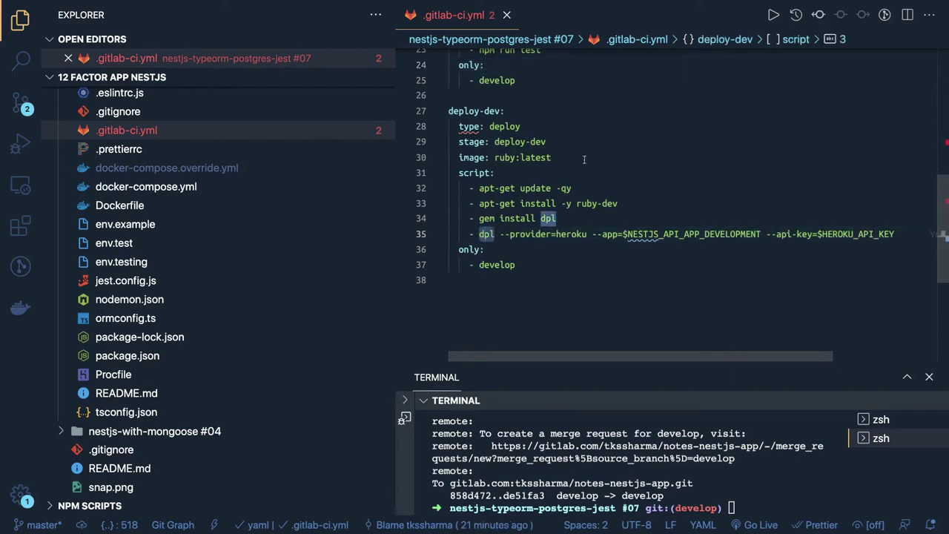
pyautogui.moveTo(563, 157); pyautogui.dragTo(427, 158)
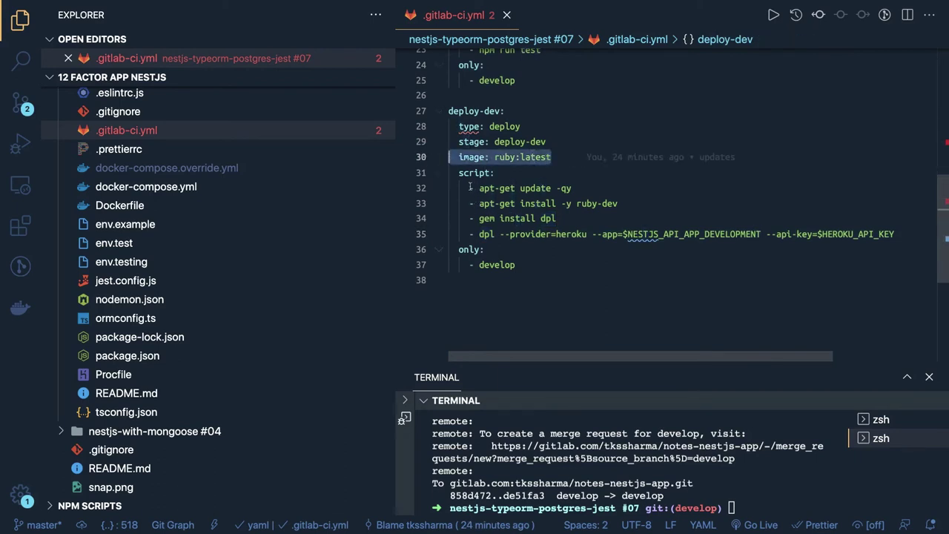
pyautogui.moveTo(463, 188); pyautogui.dragTo(604, 215)
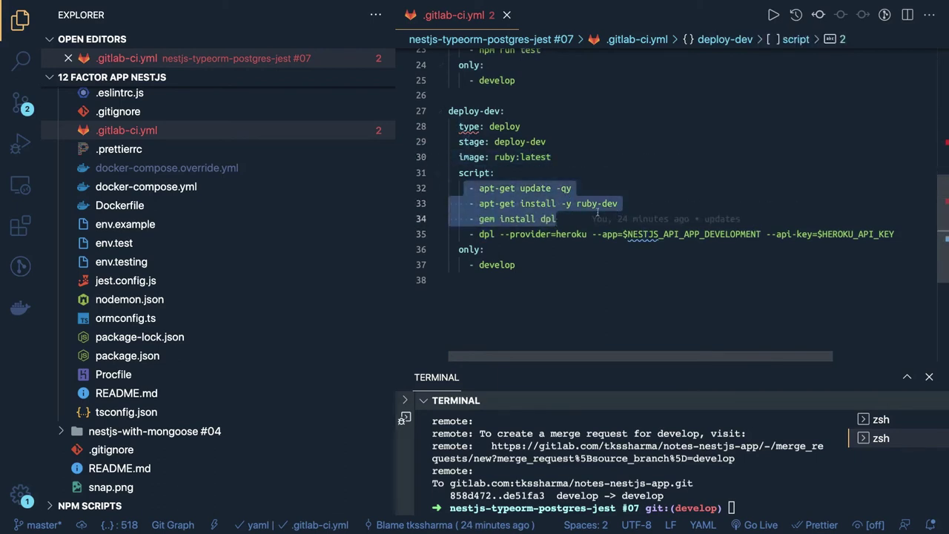
pyautogui.click(565, 215)
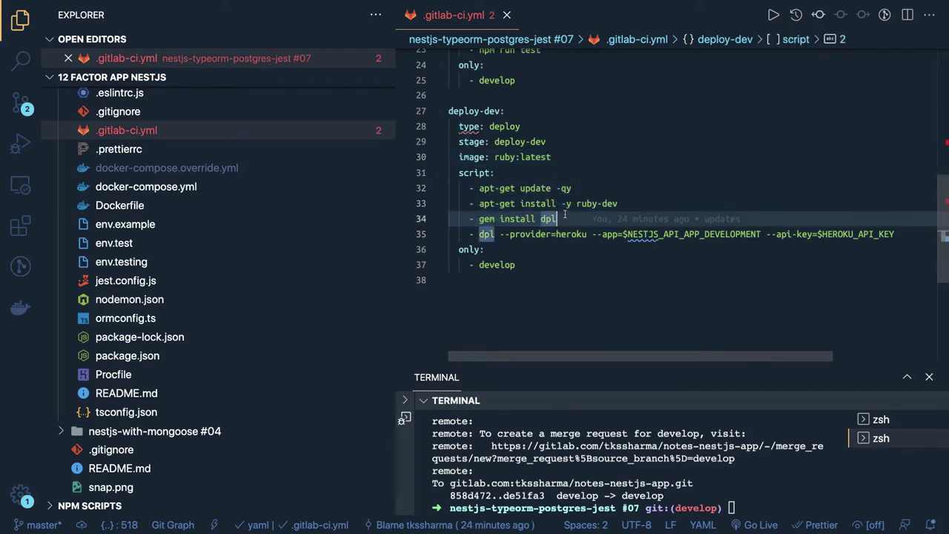
# Examine the provider, app and api-key options of the dpl command in the deploy-dev script.
pyautogui.click(477, 234)
pyautogui.click(509, 234)
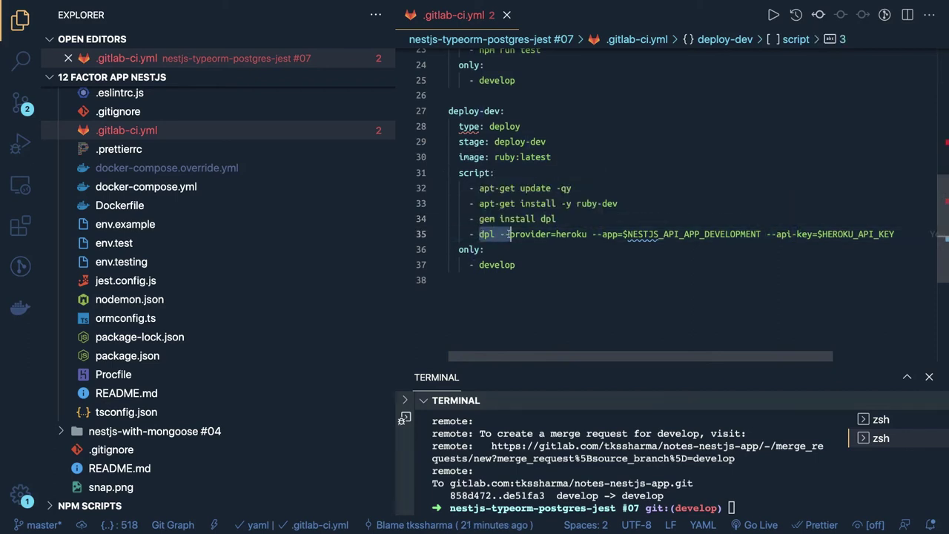
pyautogui.moveTo(501, 235); pyautogui.dragTo(587, 234)
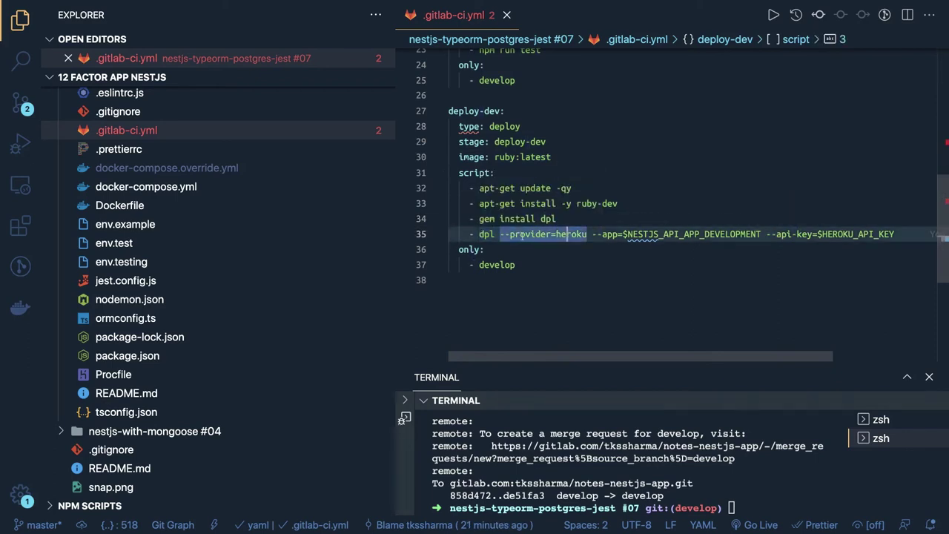
pyautogui.doubleClick(511, 234)
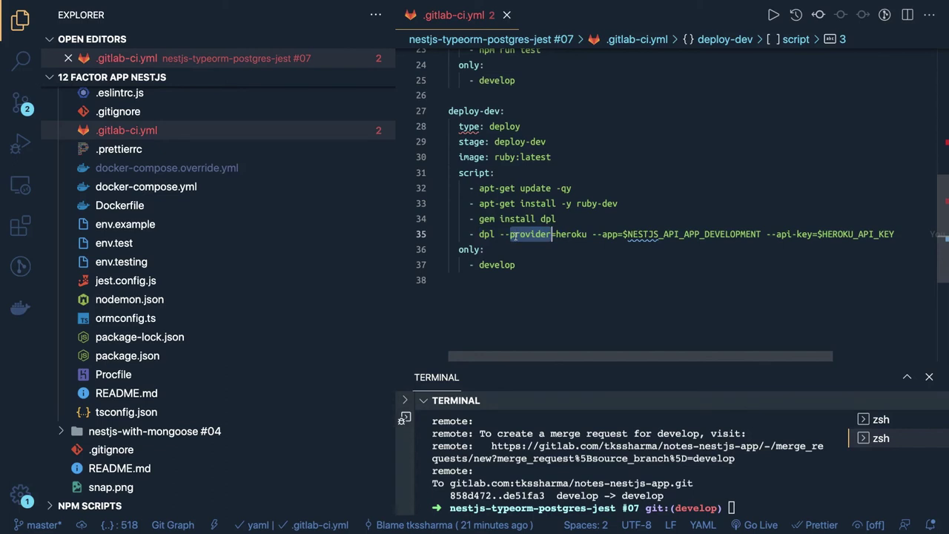
pyautogui.doubleClick(610, 235)
pyautogui.doubleClick(677, 234)
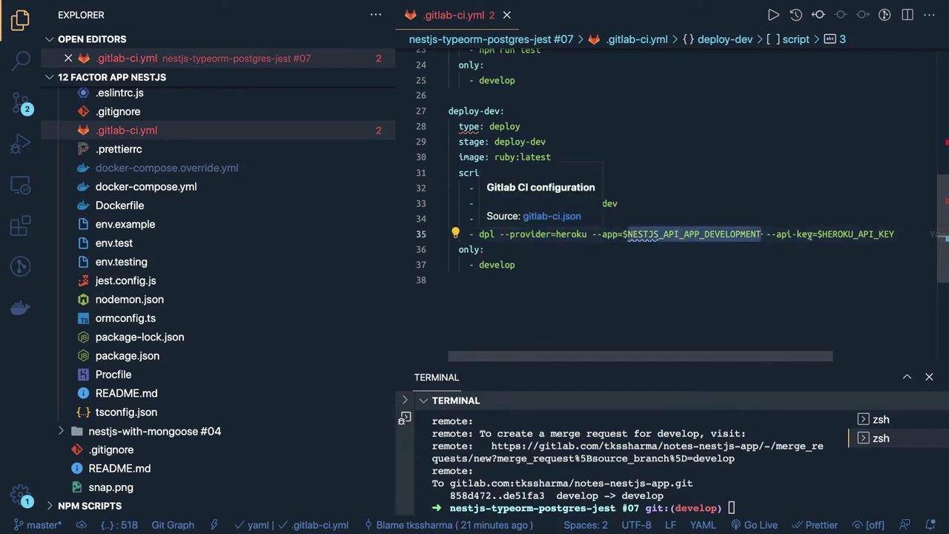
pyautogui.hotkey('shift', 'End')
# Switch to GitLab and open the deploy-dev job of the passed pipeline for commit 858d4729.
pyautogui.click(641, 194)
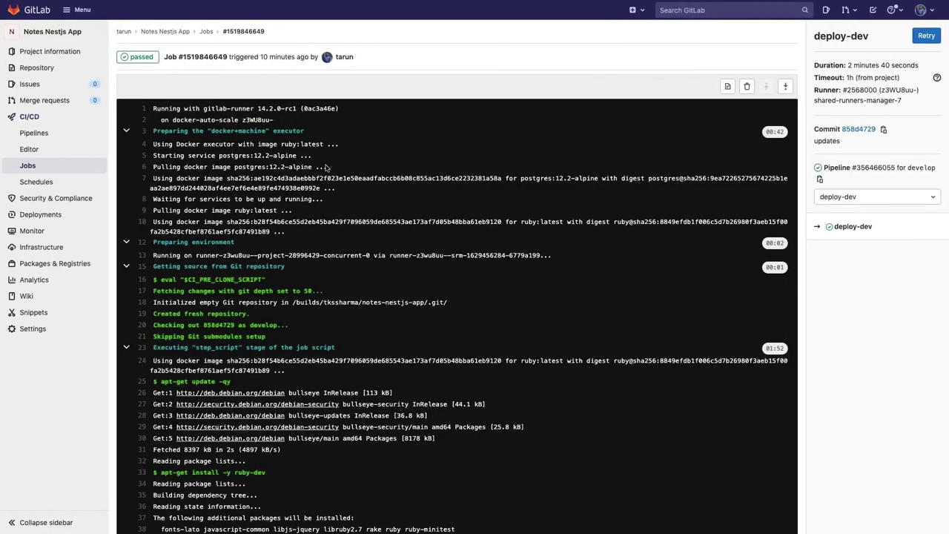
pyautogui.click(44, 129)
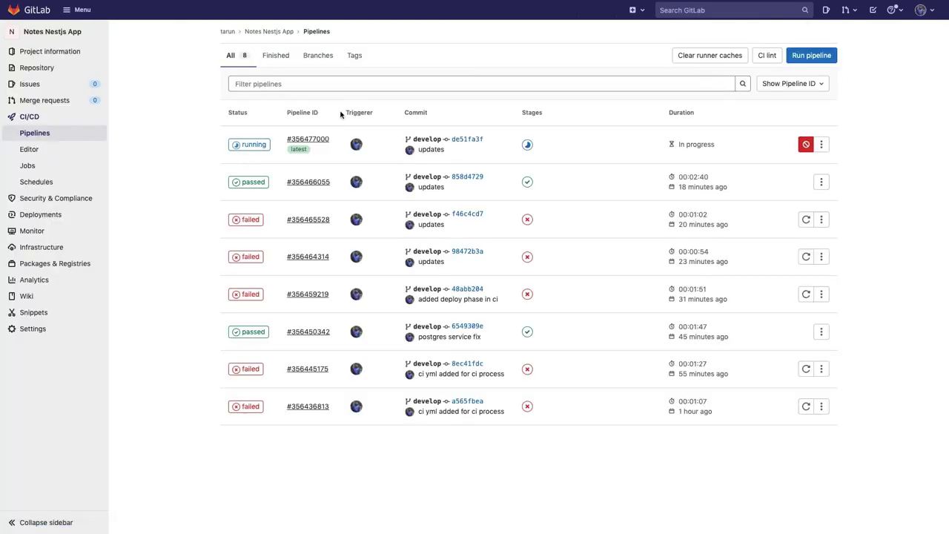
pyautogui.click(527, 182)
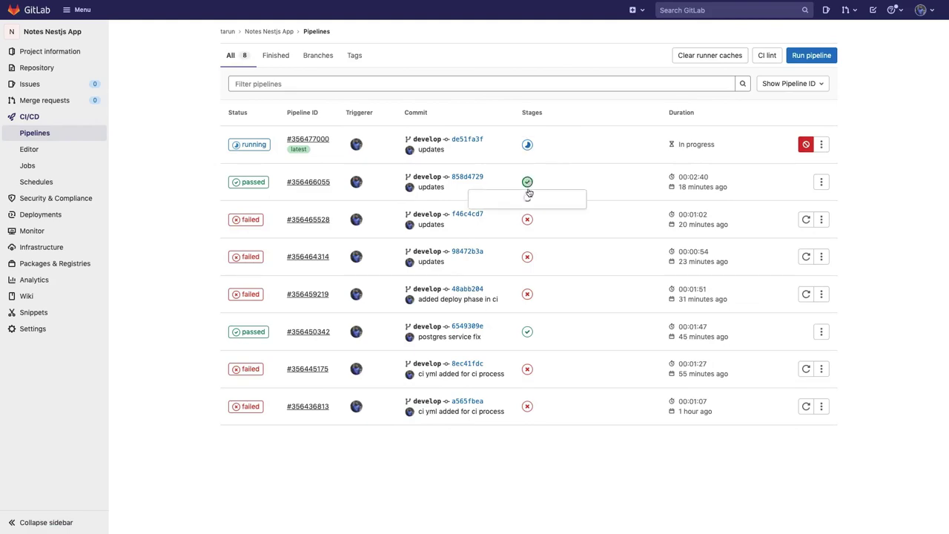
pyautogui.click(529, 204)
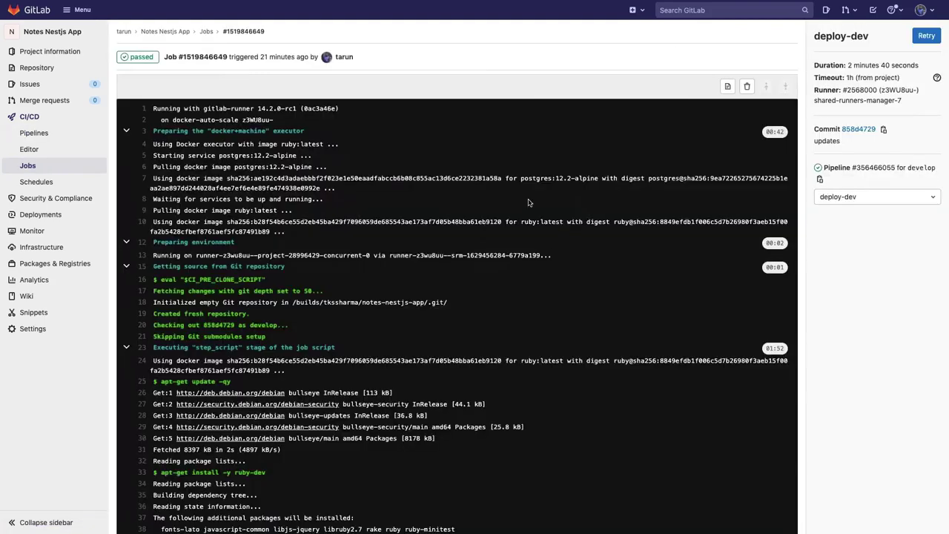
# Examine the deploy-dev job log, from the ruby-dev installation through the dpl command to the Heroku build output.
pyautogui.scroll(10, 511, 226)
pyautogui.scroll(15, 511, 287)
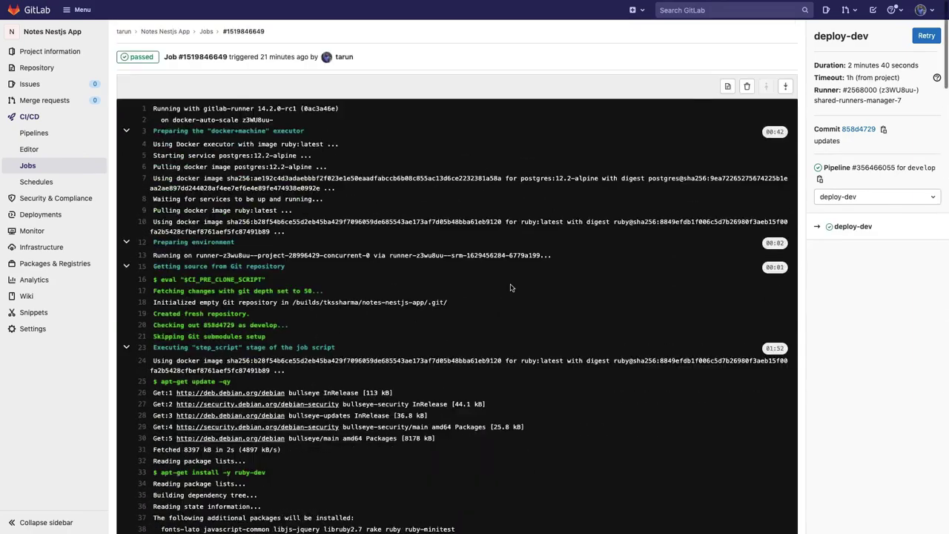
pyautogui.scroll(-3, 511, 288)
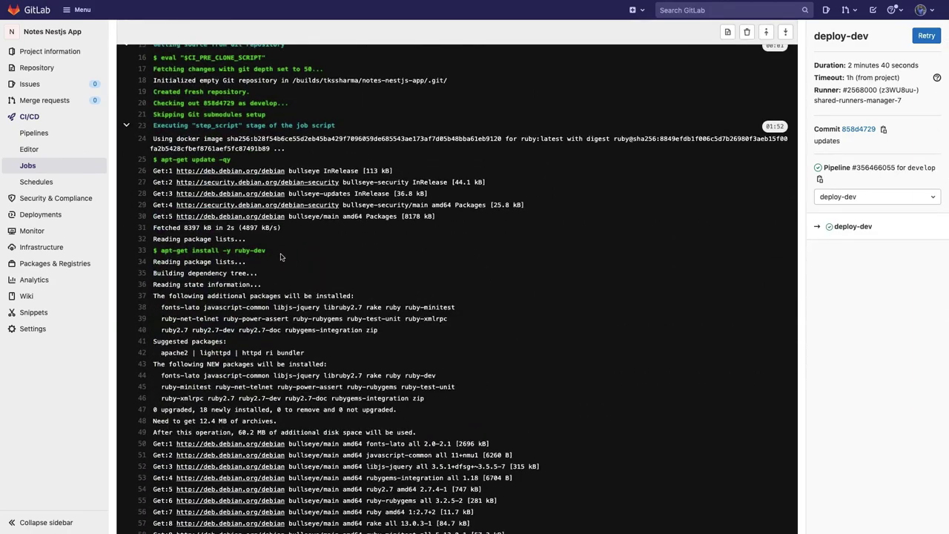
pyautogui.moveTo(267, 250); pyautogui.dragTo(150, 251)
pyautogui.scroll(-10, 148, 253)
pyautogui.scroll(-15, 149, 253)
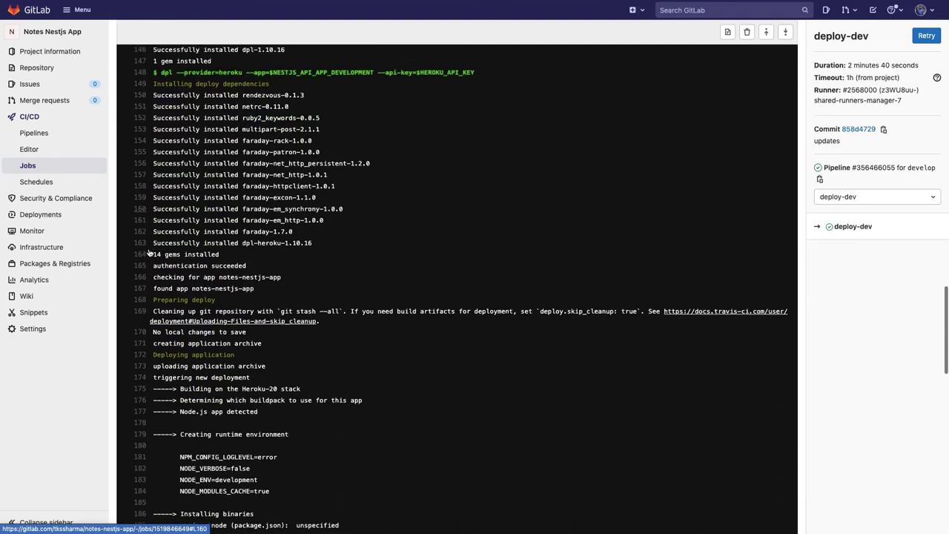
pyautogui.scroll(3, 148, 253)
pyautogui.moveTo(161, 184); pyautogui.dragTo(475, 185)
pyautogui.scroll(-5, 383, 248)
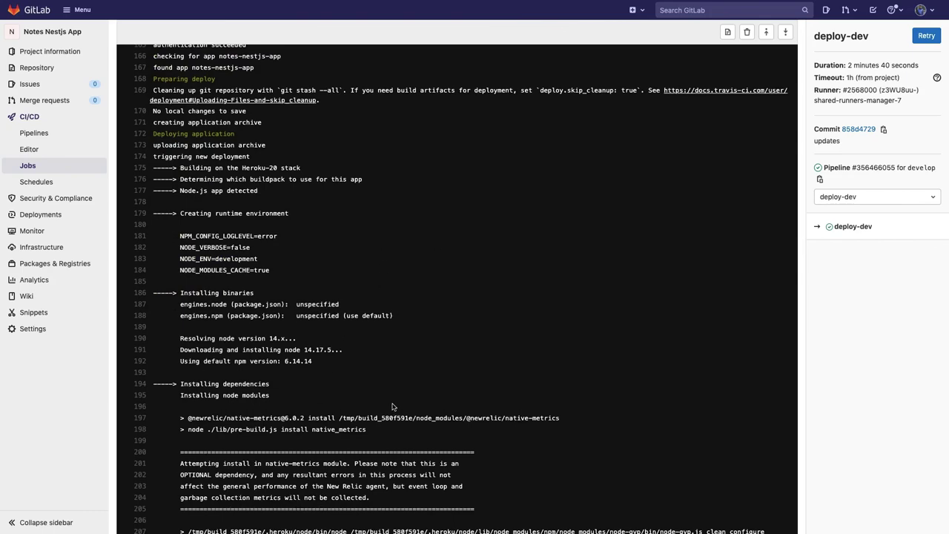
# Examine the rest of the deploy-dev job log, from the dependency installation to the deployed Heroku URL.
pyautogui.scroll(-11, 318, 334)
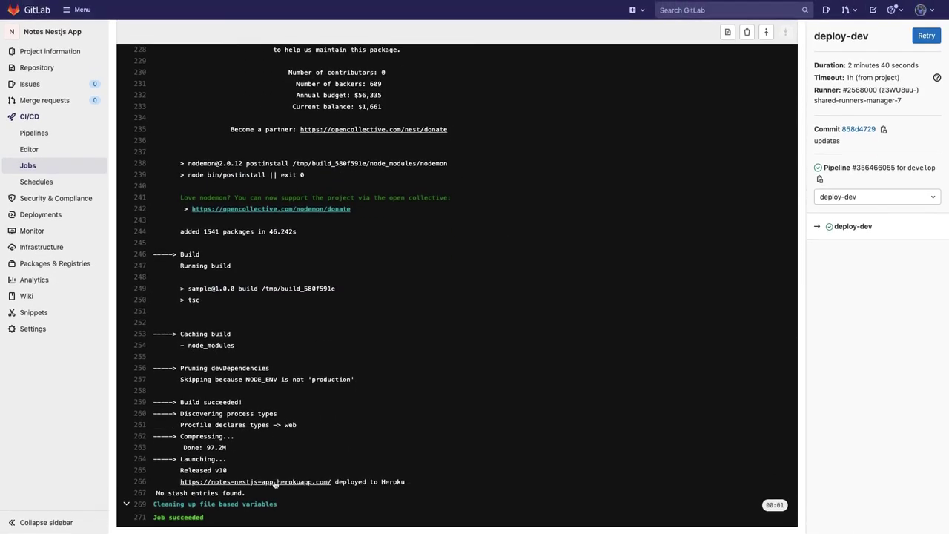
pyautogui.scroll(20, 349, 362)
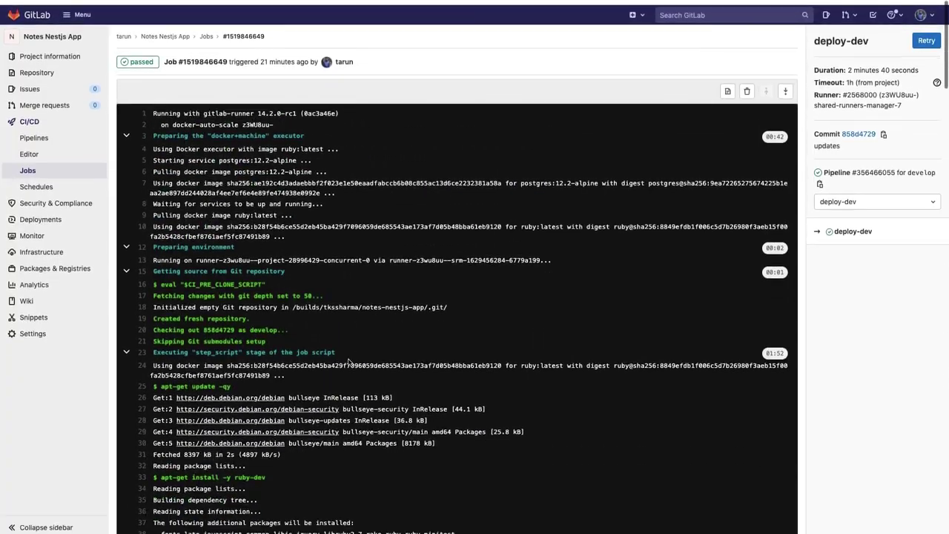
pyautogui.hotkey('ctrl', 'Right')
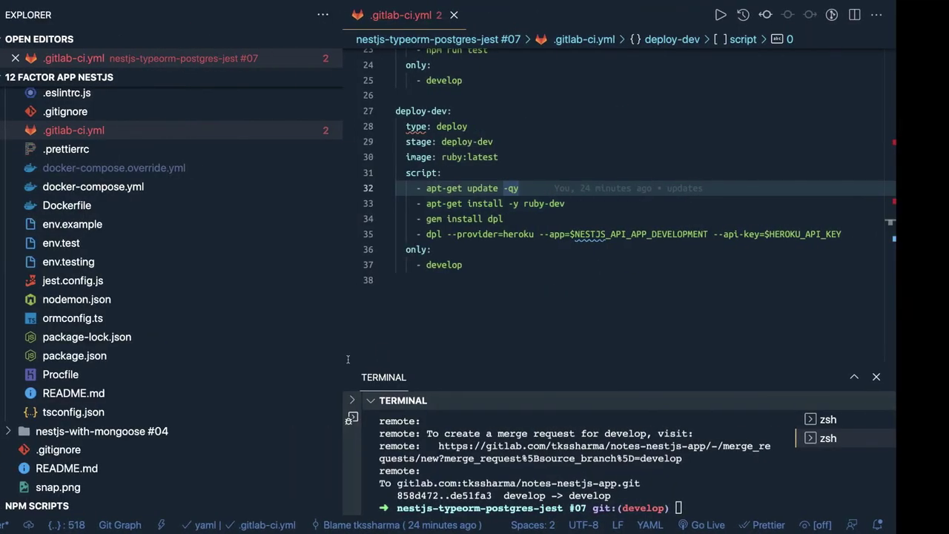
# Switch to the Heroku dashboard and check the activity feed and add-ons of notes-nestjs-app.
pyautogui.hotkey('ctrl', 'Left')
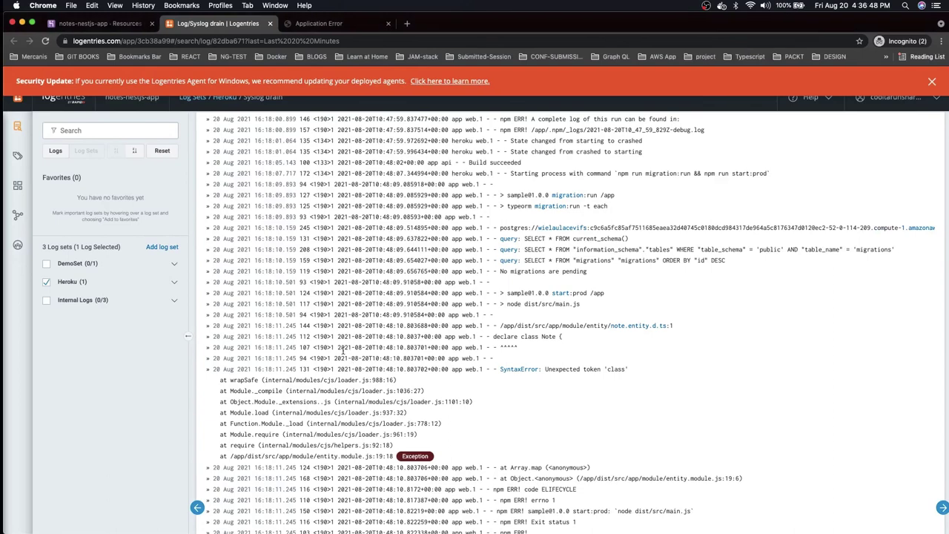
pyautogui.click(102, 24)
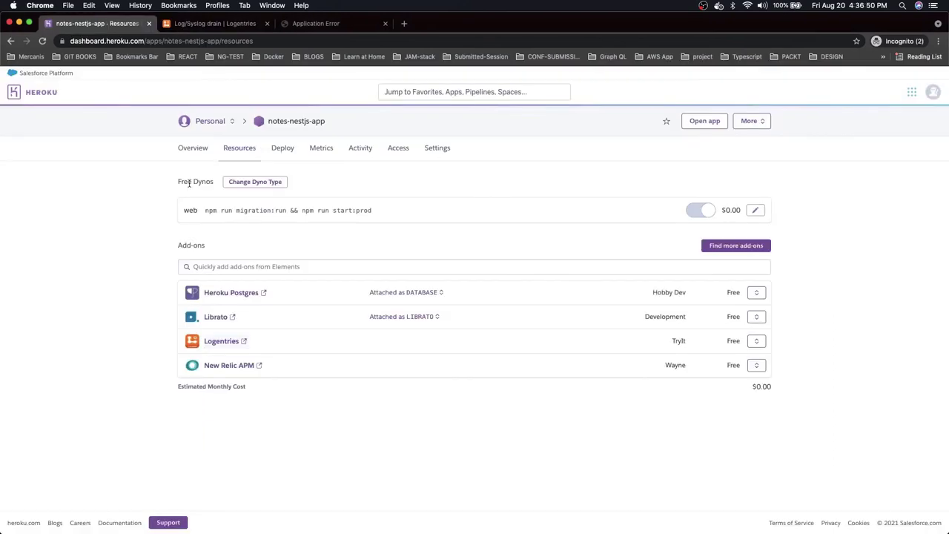
pyautogui.click(359, 148)
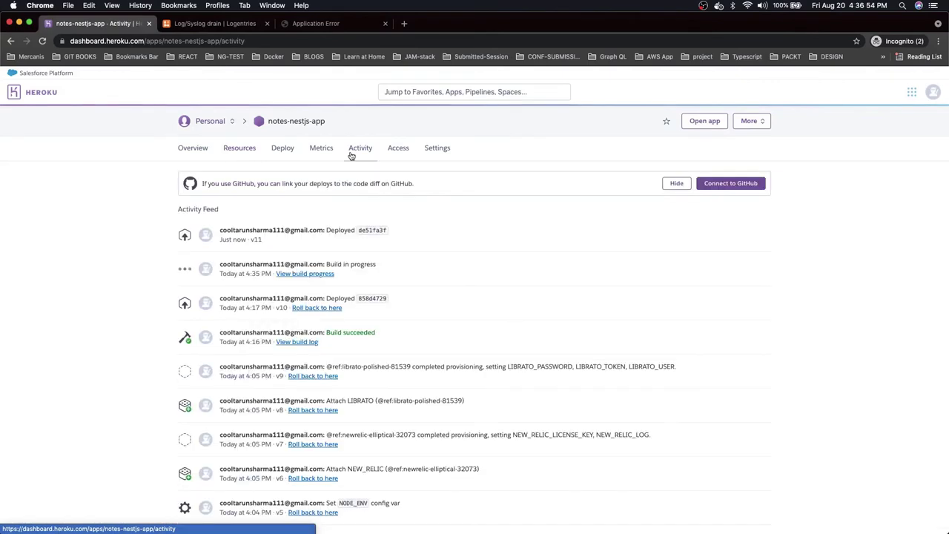
pyautogui.click(241, 152)
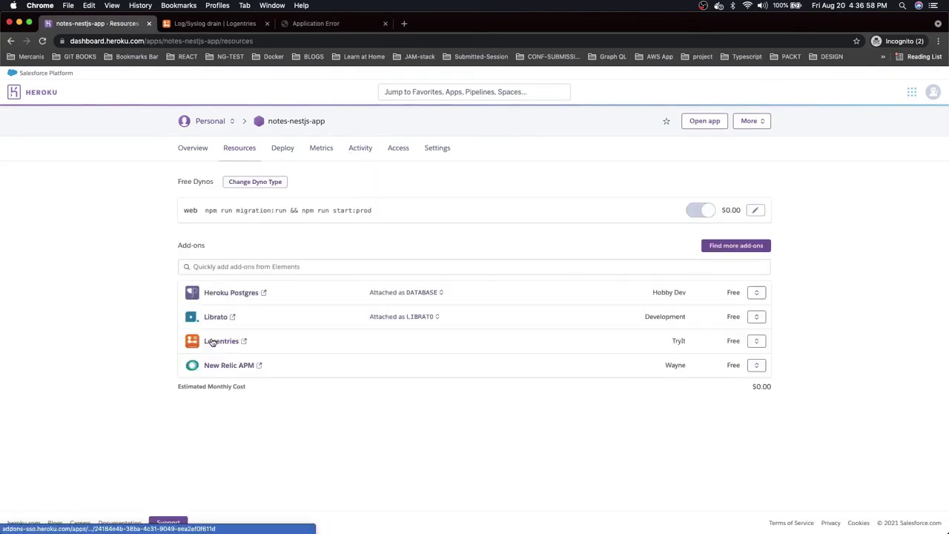
# Close the Application Error page and find the app's domain in the Heroku app's settings.
pyautogui.click(436, 148)
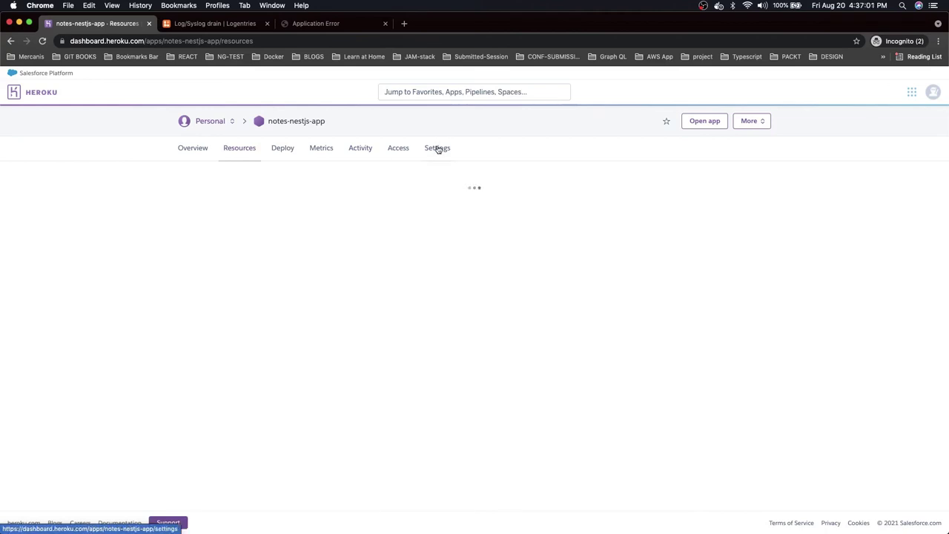
pyautogui.click(385, 23)
pyautogui.scroll(-5, 462, 274)
pyautogui.scroll(-4, 462, 274)
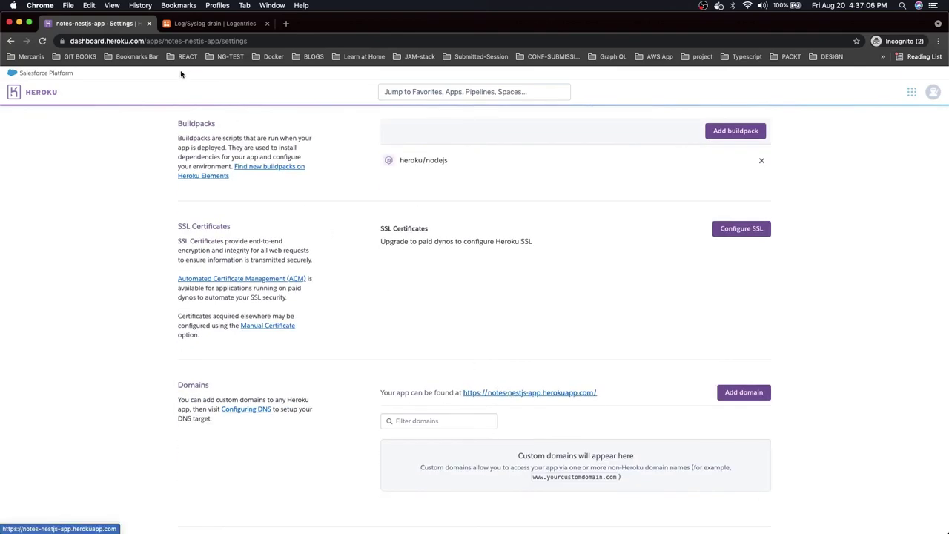
# Switch to GitLab and check the deploy-dev stage of the latest pipeline, for commit de51fa3f.
pyautogui.click(203, 24)
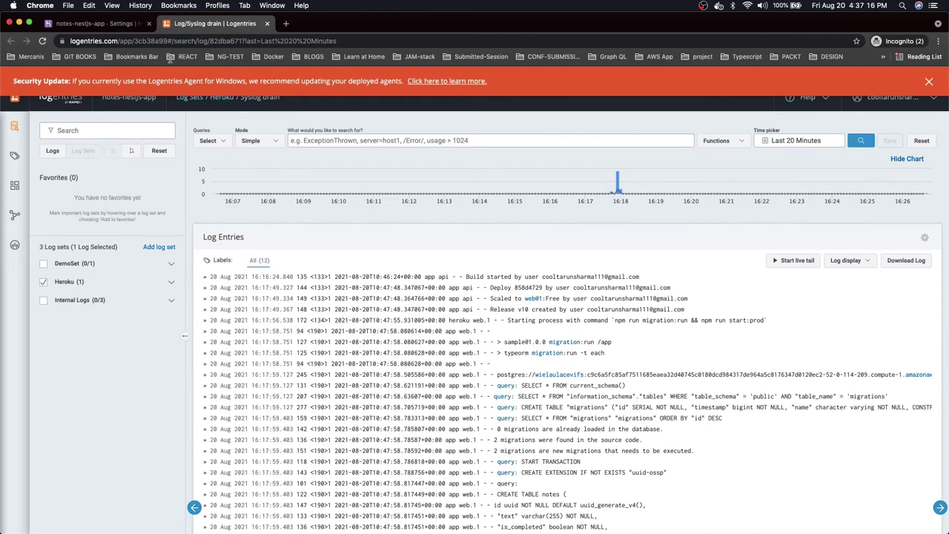
pyautogui.hotkey('ctrl', 'Right')
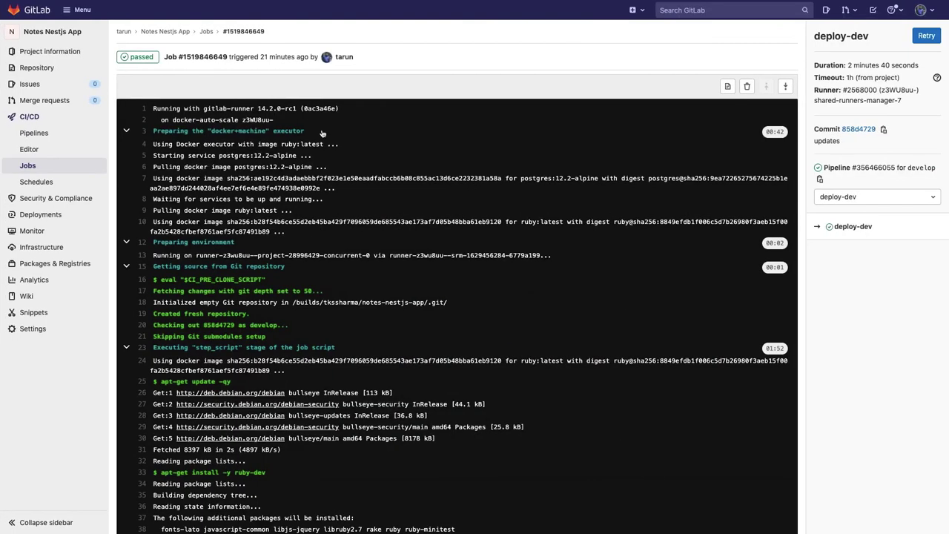
pyautogui.click(44, 134)
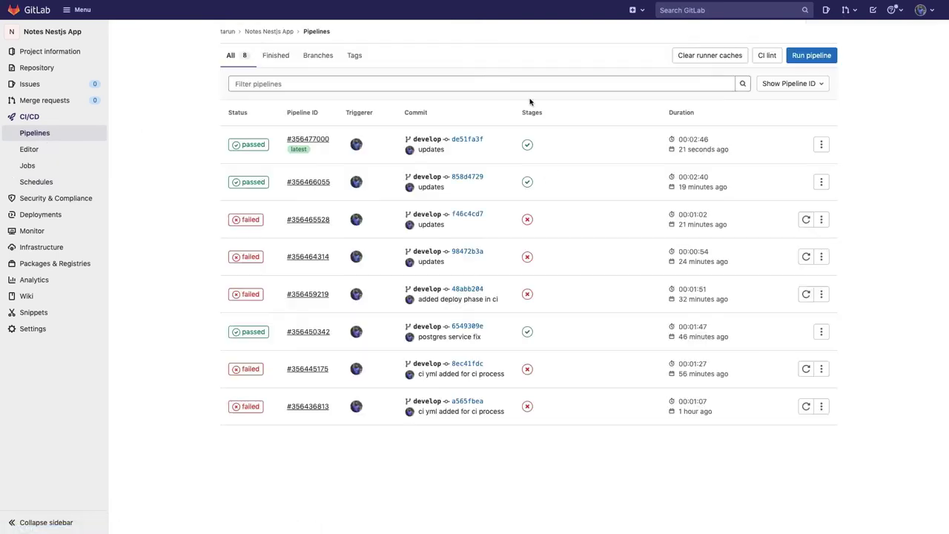
pyautogui.click(528, 147)
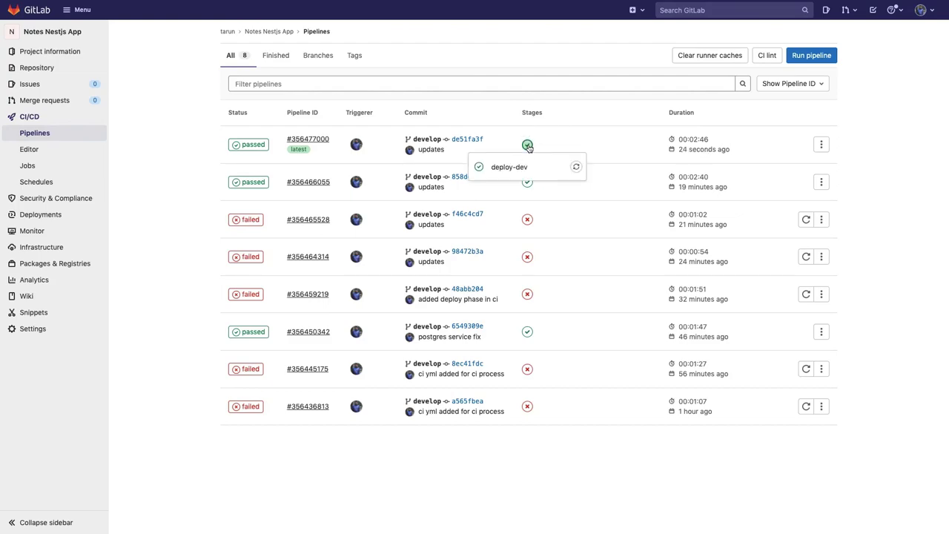
pyautogui.click(528, 146)
# Switch to Logentries, limit the Heroku log to the last 5 minutes and examine the app's startup entries.
pyautogui.hotkey('ctrl', 'Right')
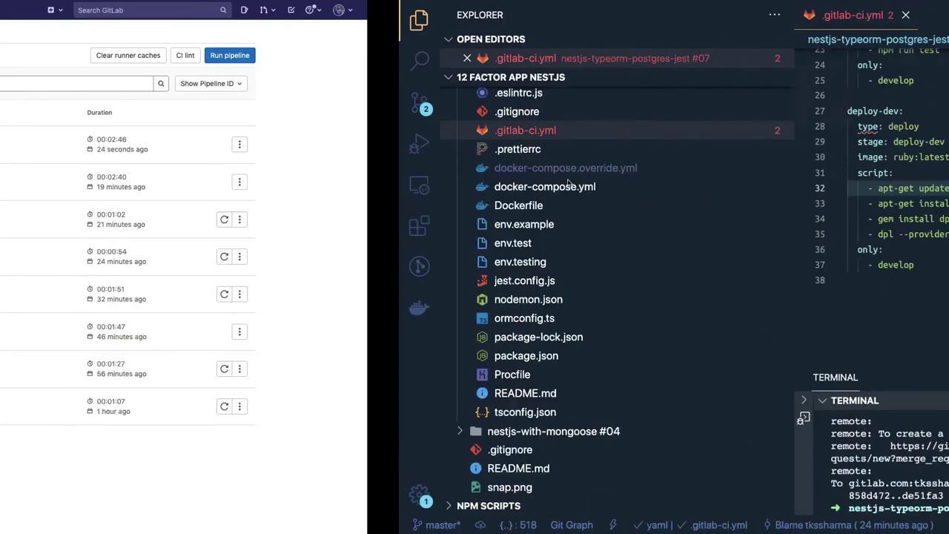
pyautogui.hotkey('ctrl', 'Left')
pyautogui.hotkey('ctrl', 'Left')
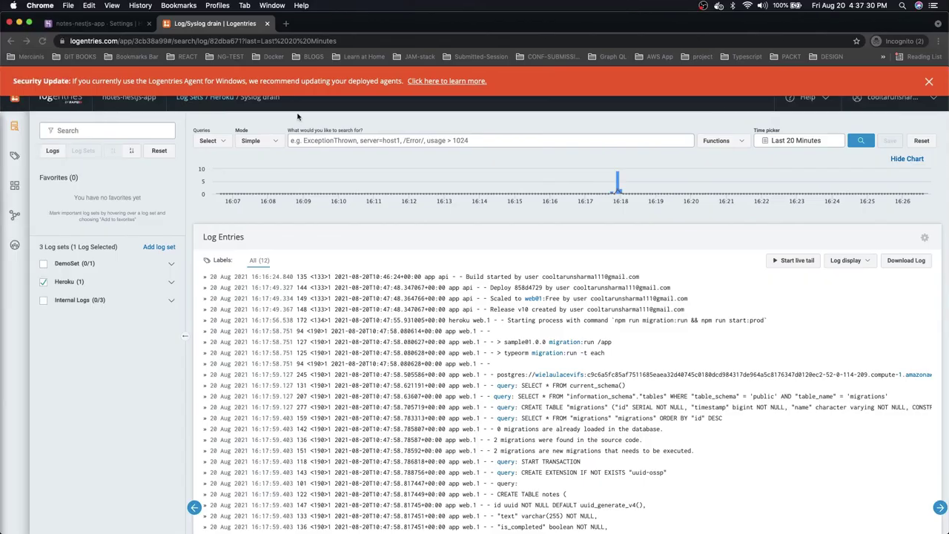
pyautogui.click(819, 142)
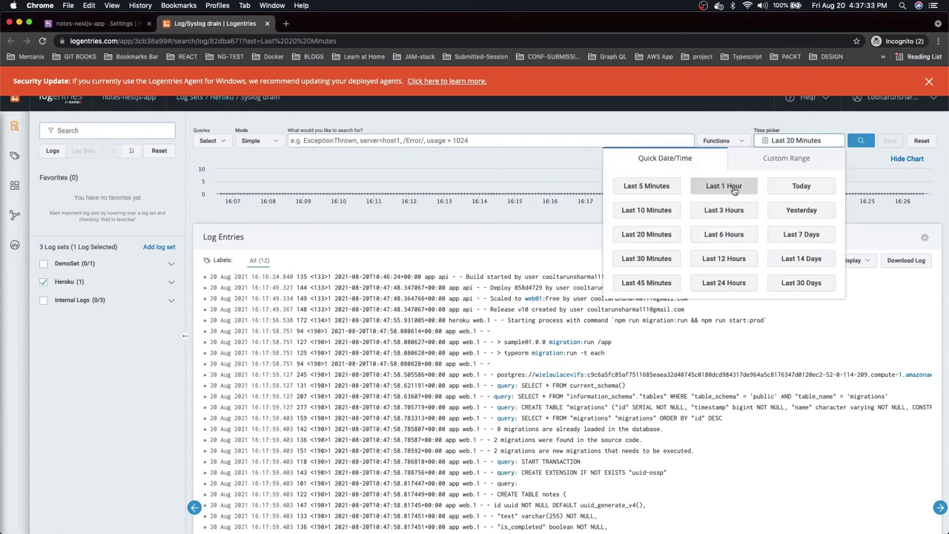
pyautogui.click(646, 186)
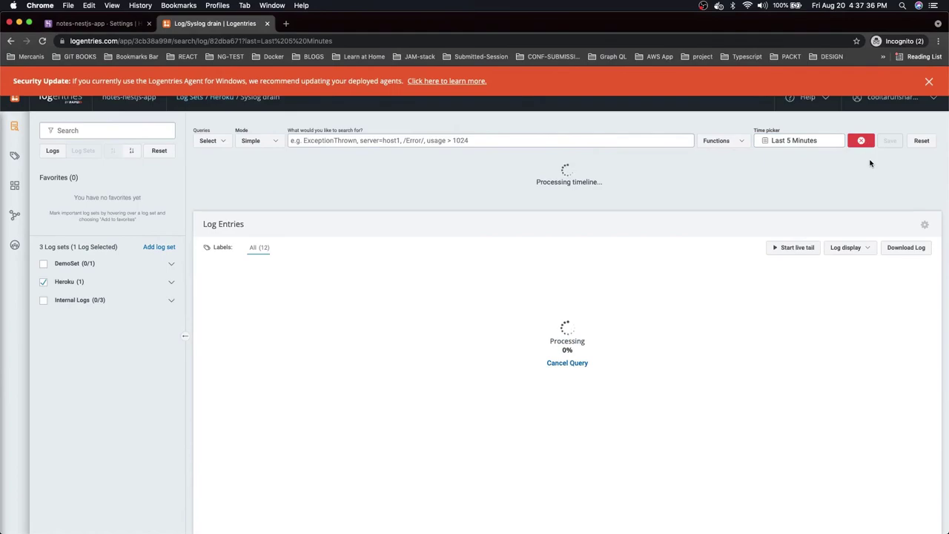
pyautogui.scroll(-5, 750, 321)
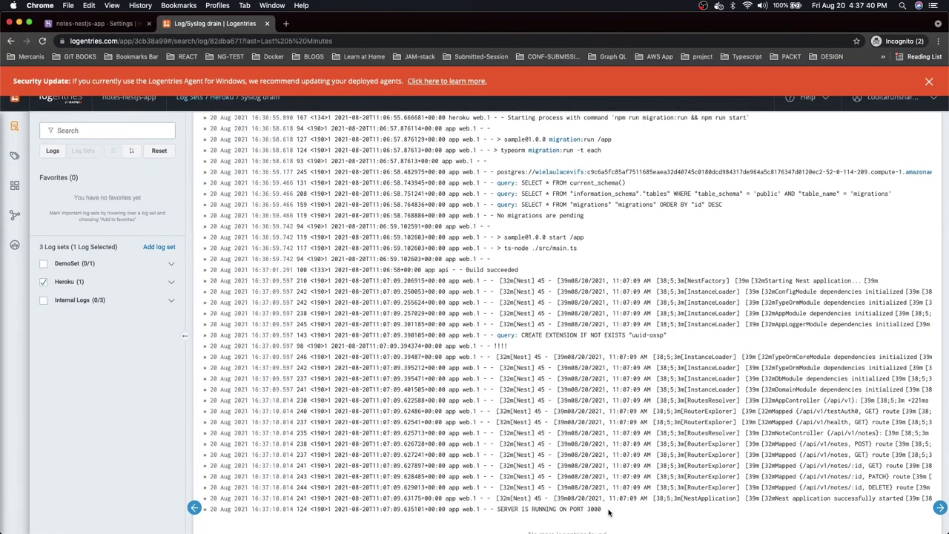
pyautogui.moveTo(608, 512); pyautogui.dragTo(417, 166)
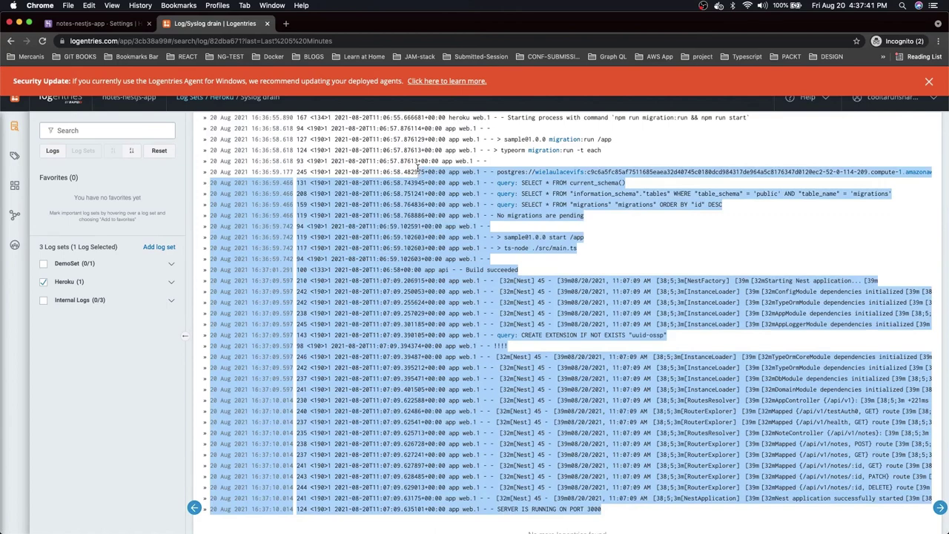
# Open the deployed app through its herokuapp.com domain link in the Heroku settings.
pyautogui.click(96, 23)
pyautogui.scroll(5, 471, 153)
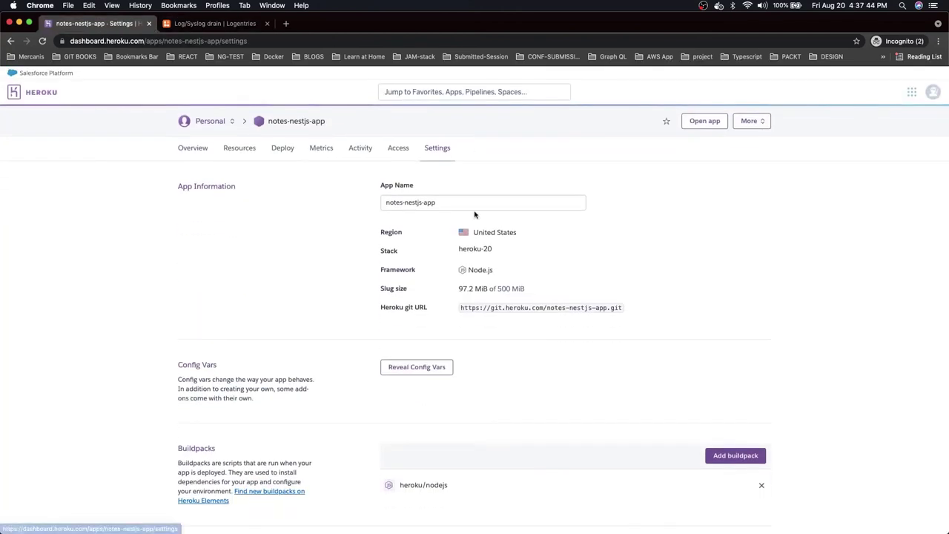
pyautogui.scroll(-10, 474, 214)
pyautogui.click(537, 336)
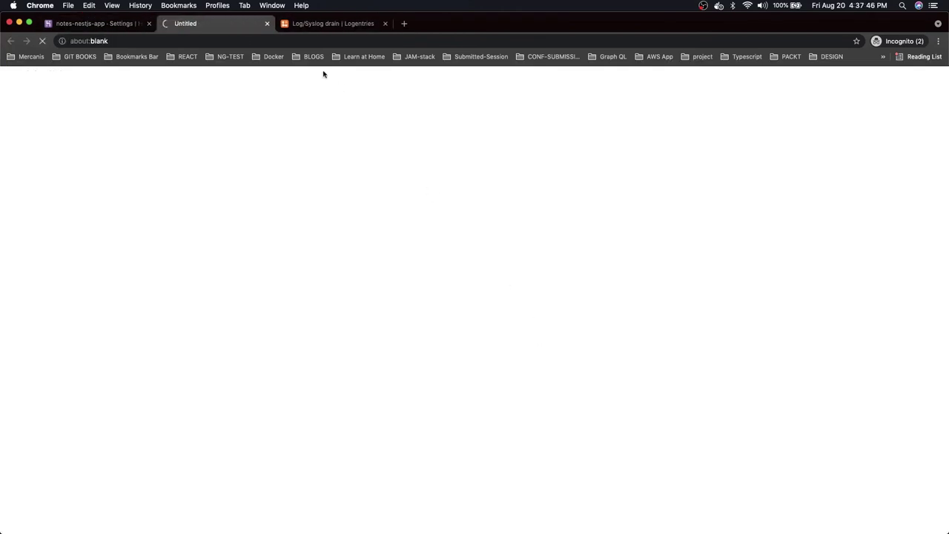
pyautogui.click(236, 41)
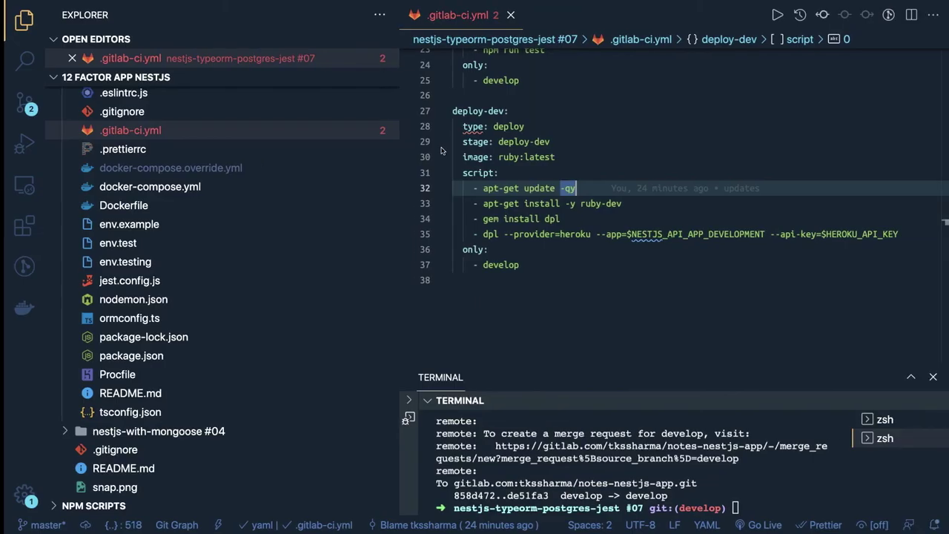
# Switch to VS Code, expand the src folder and open main.ts.
pyautogui.scroll(5, 169, 263)
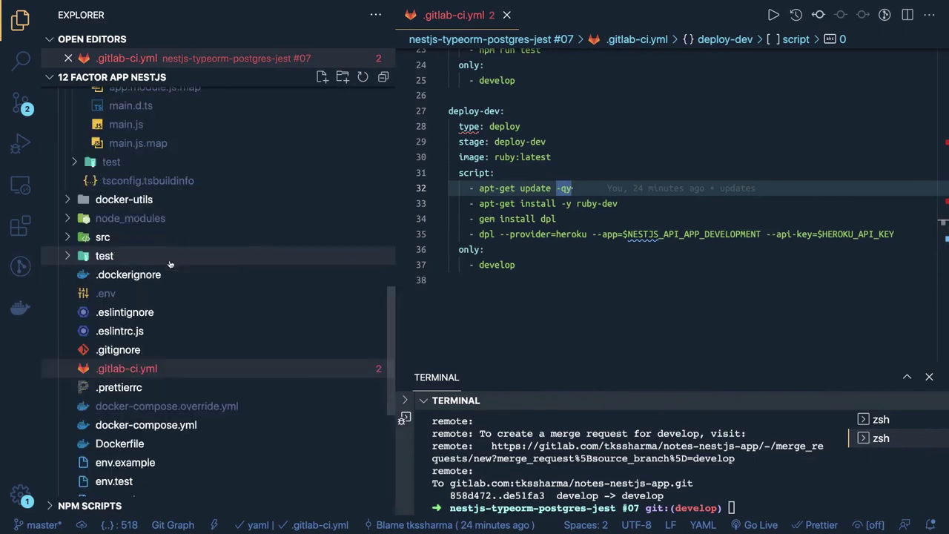
pyautogui.scroll(1, 165, 218)
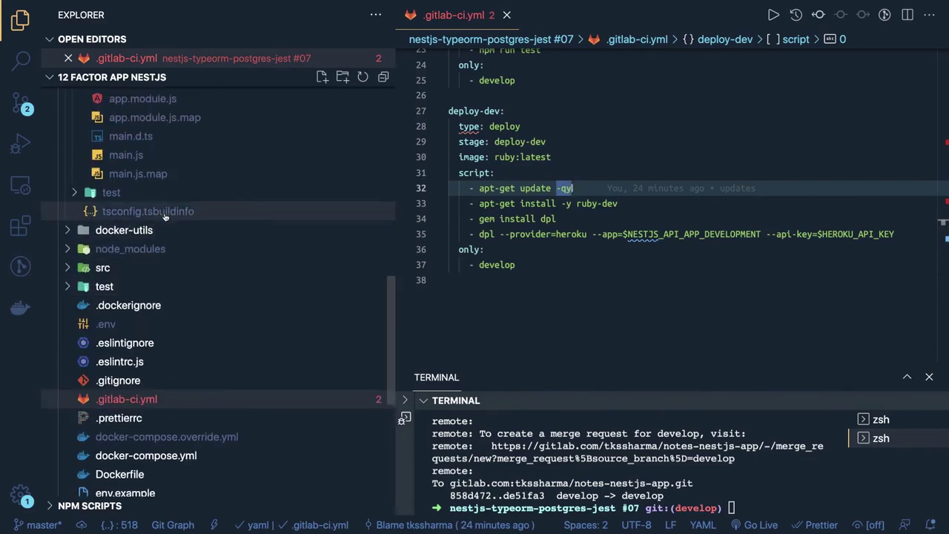
pyautogui.scroll(-1, 148, 223)
pyautogui.click(129, 228)
pyautogui.scroll(-1, 149, 305)
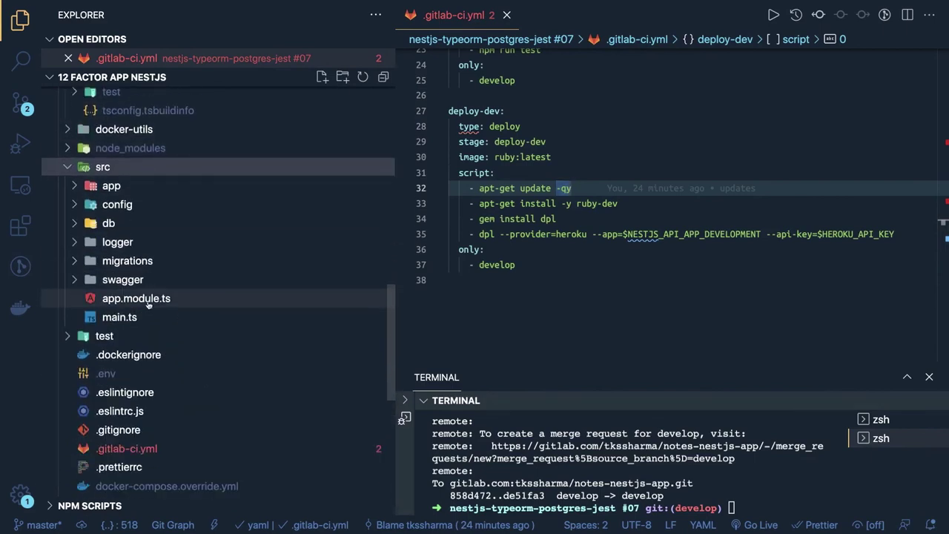
pyautogui.click(130, 318)
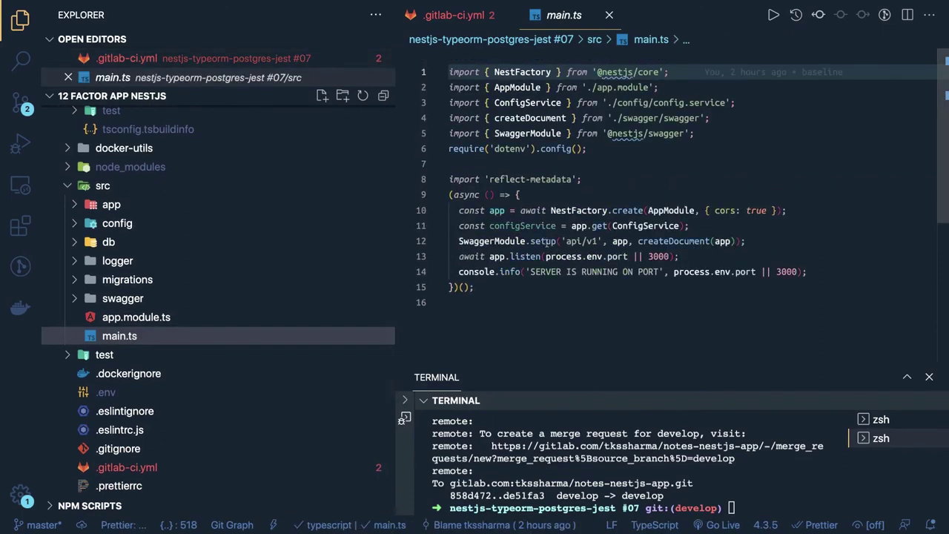
# Change the environment variable in the app.listen call of main.ts to process.env.PORT.
pyautogui.moveTo(545, 256); pyautogui.dragTo(629, 256)
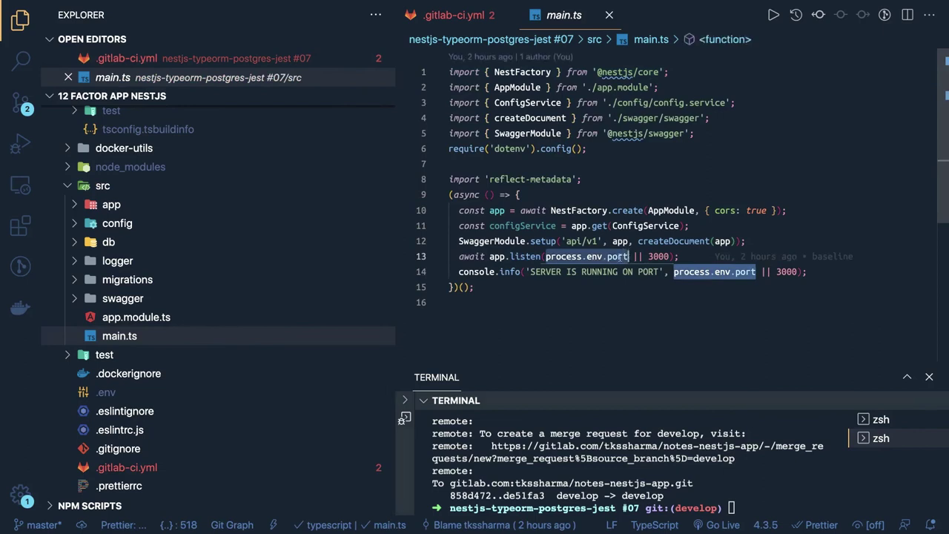
pyautogui.press('Escape')
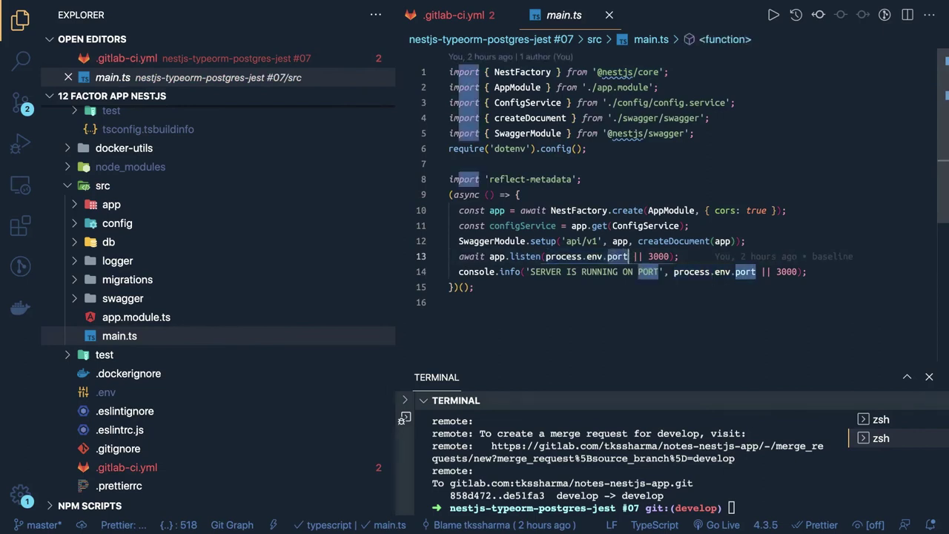
pyautogui.press('BackSpace')
pyautogui.press('BackSpace')
pyautogui.press('BackSpace')
pyautogui.press('BackSpace')
pyautogui.write('PORT')
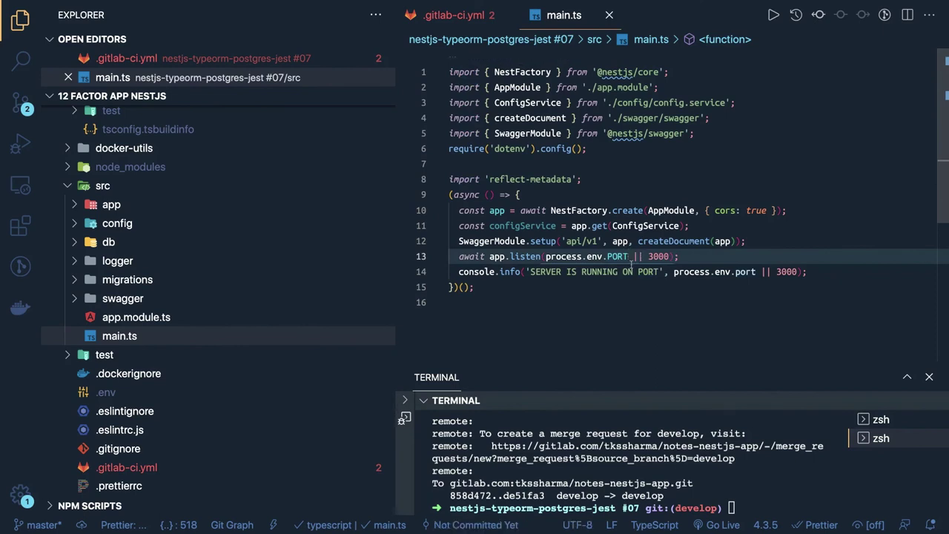
pyautogui.click(573, 281)
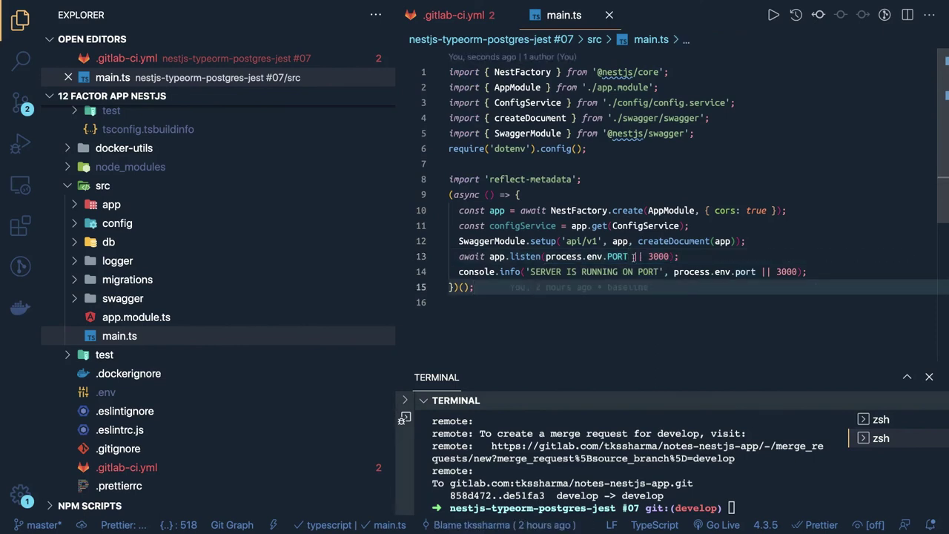
# Change the environment variable in the console.info line of main.ts to process.env.PORT.
pyautogui.moveTo(634, 257); pyautogui.dragTo(545, 257)
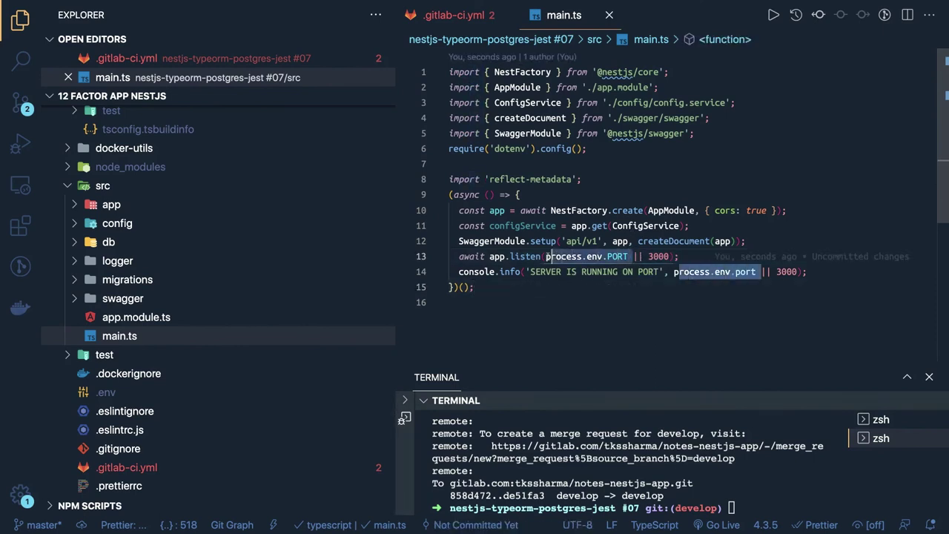
pyautogui.doubleClick(740, 271)
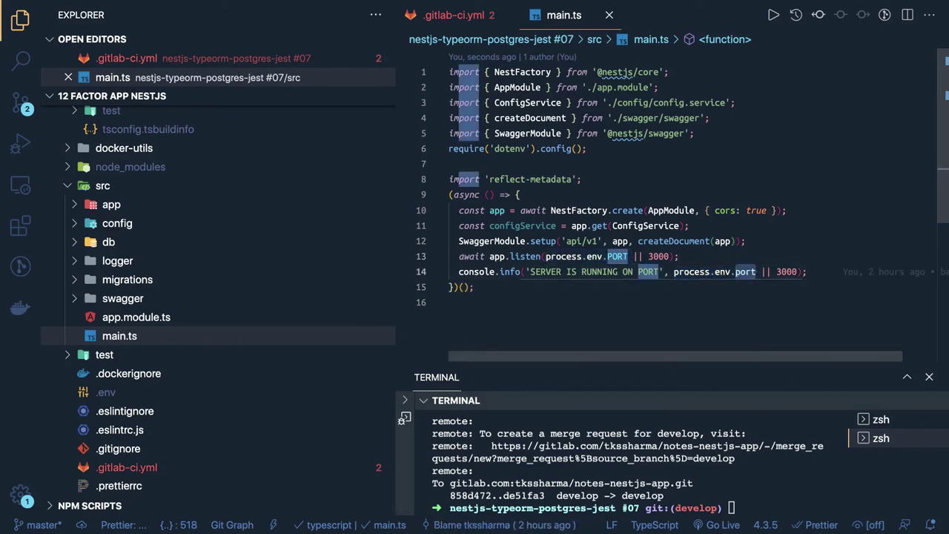
pyautogui.write('PORT')
pyautogui.click(770, 244)
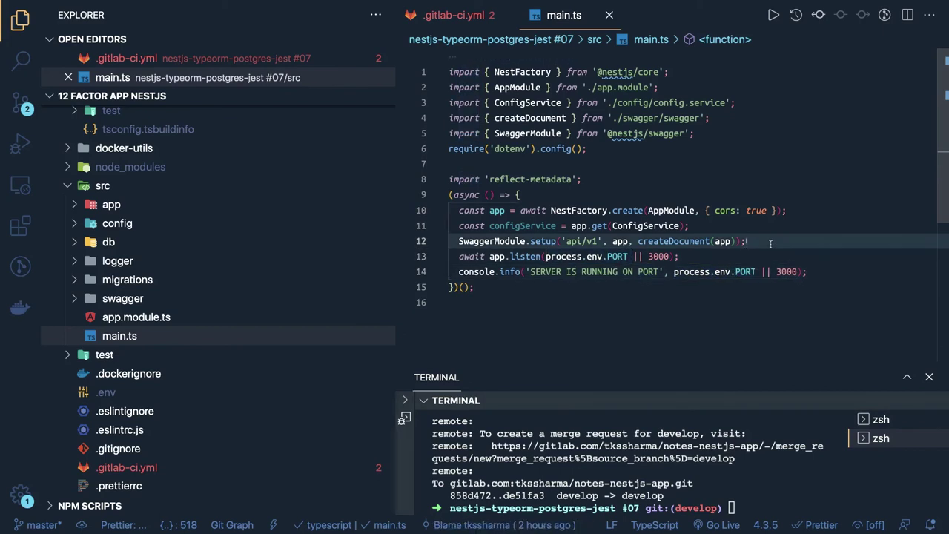
pyautogui.click(667, 257)
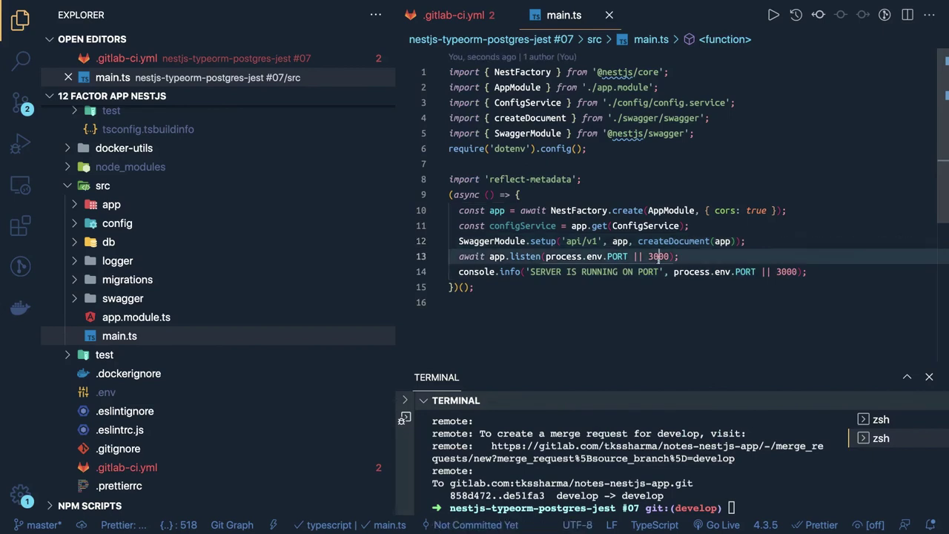
pyautogui.click(628, 257)
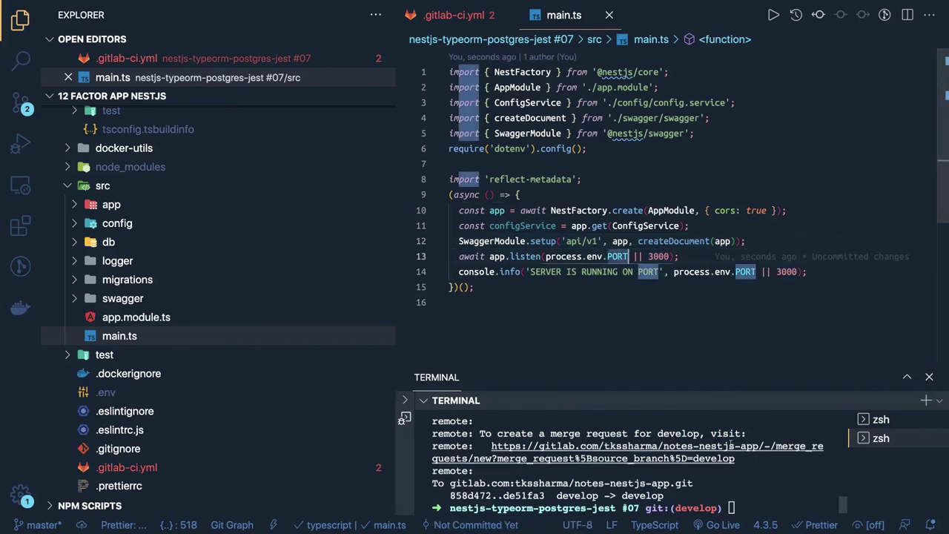
# Stage all changed files in the terminal with git add.
pyautogui.click(769, 496)
pyautogui.write('GIT ST')
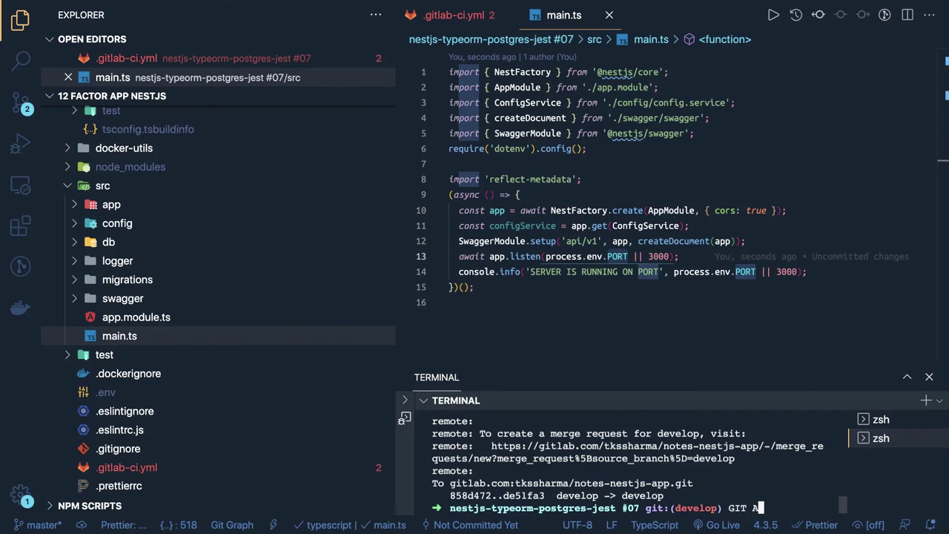
pyautogui.press('BackSpace')
pyautogui.press('BackSpace')
pyautogui.press('BackSpace')
pyautogui.press('BackSpace')
pyautogui.press('BackSpace')
pyautogui.press('BackSpace')
pyautogui.write('git add .')
pyautogui.press('Return')
# Commit the staged changes with the message "updates" and push them to origin develop.
pyautogui.write('git ')
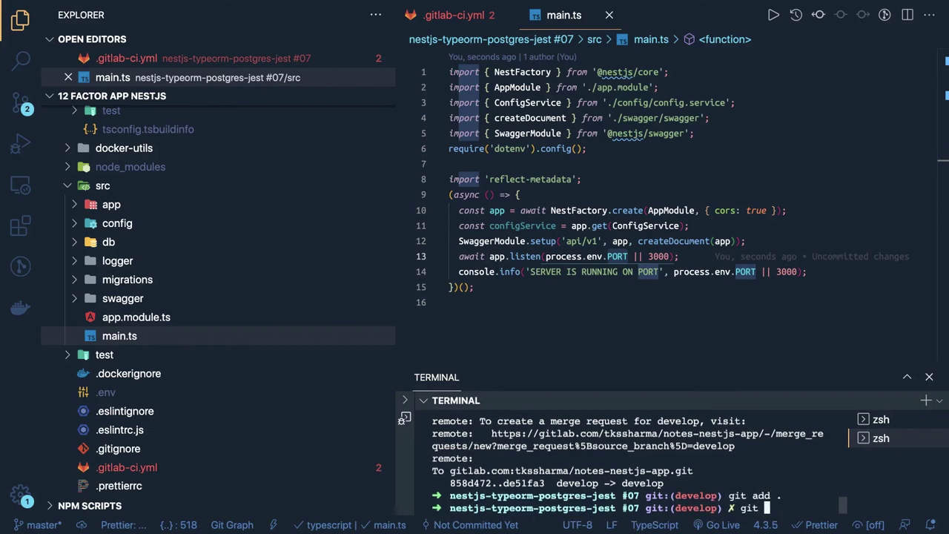
pyautogui.write('commit -m "updates')
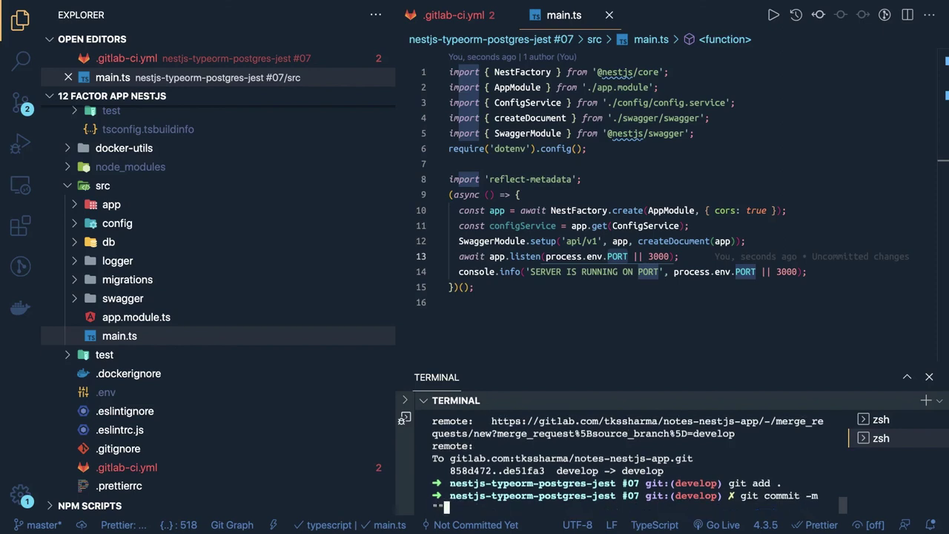
pyautogui.press('Return')
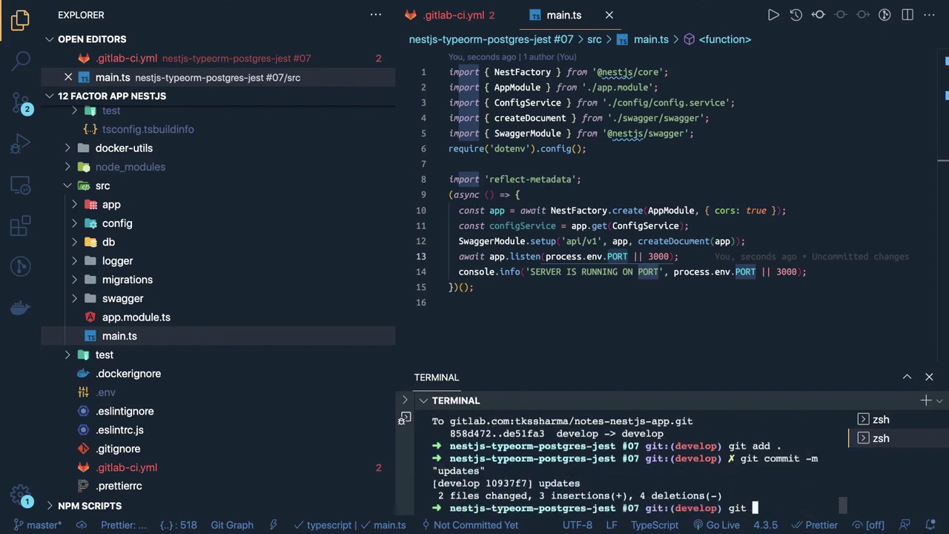
pyautogui.write('git push origin develop')
pyautogui.press('Return')
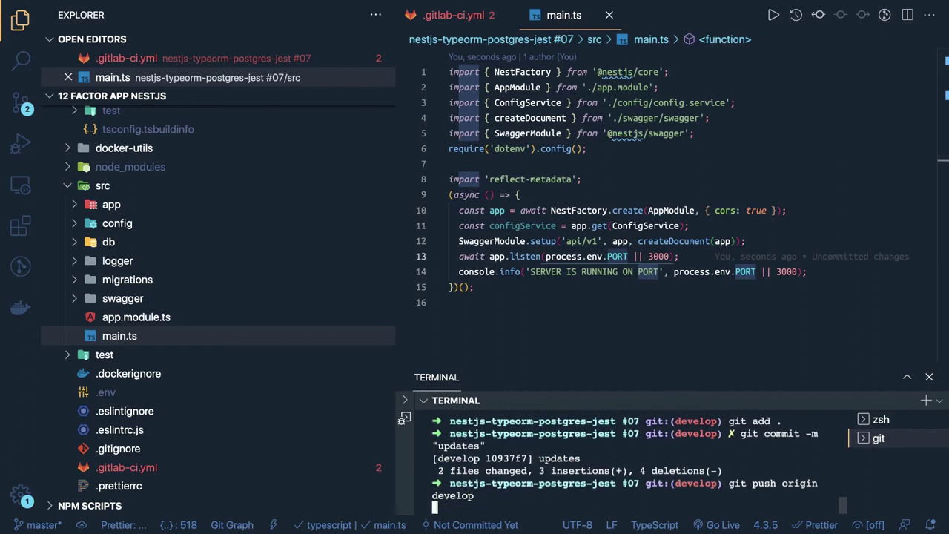
# Review the PORT variable and the 3000 fallback in the app.listen and console.info lines of main.ts.
pyautogui.moveTo(813, 272); pyautogui.dragTo(459, 272)
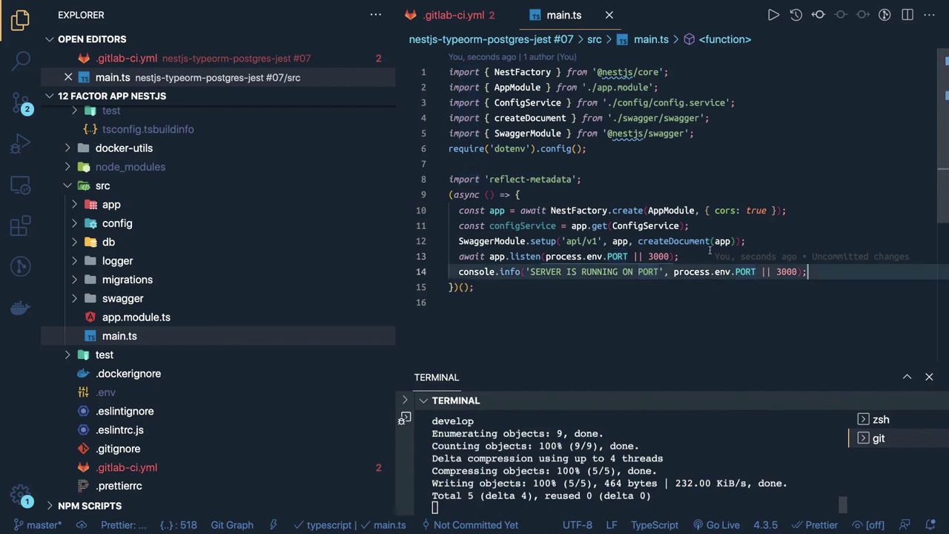
pyautogui.click(625, 256)
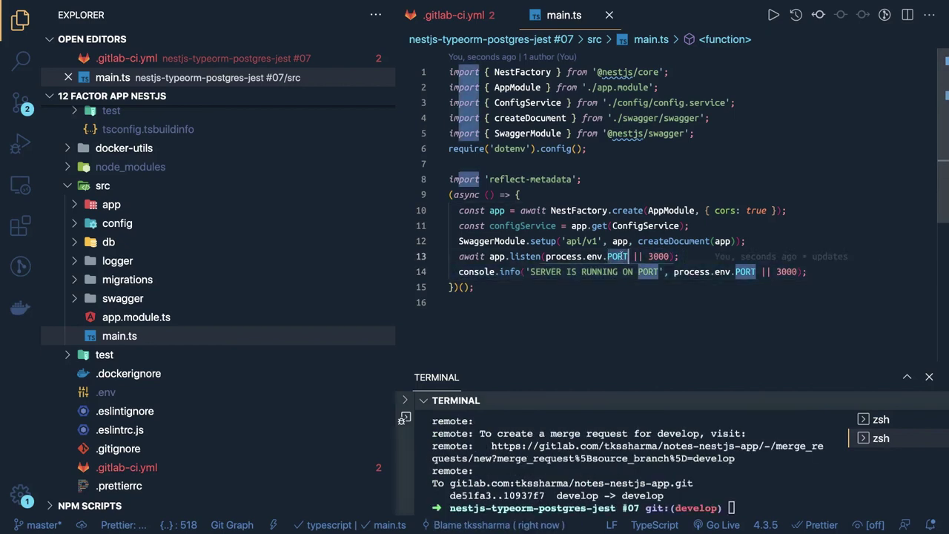
pyautogui.doubleClick(657, 256)
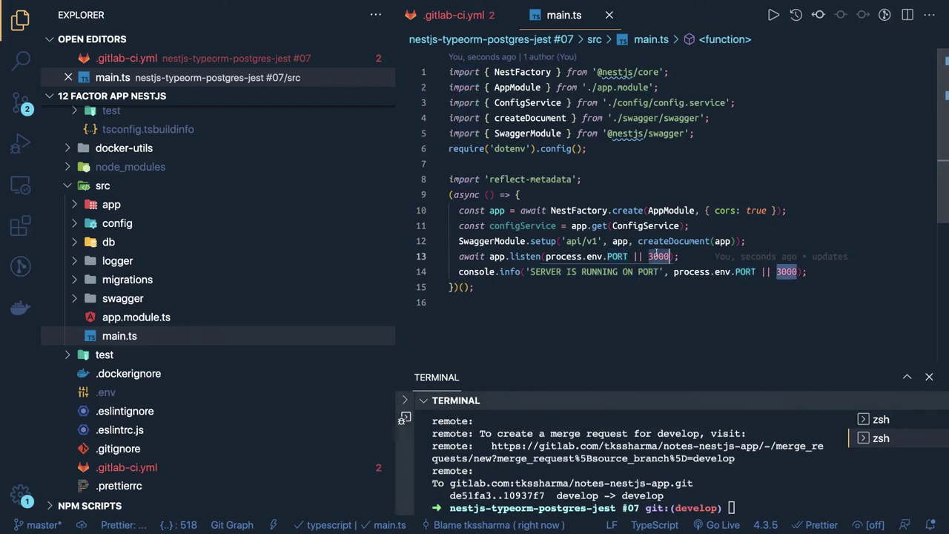
# Open .gitlab-ci.yml and examine the stages, the build-dev script, and the deploy-dev job's image and script lines.
pyautogui.scroll(-8, 220, 325)
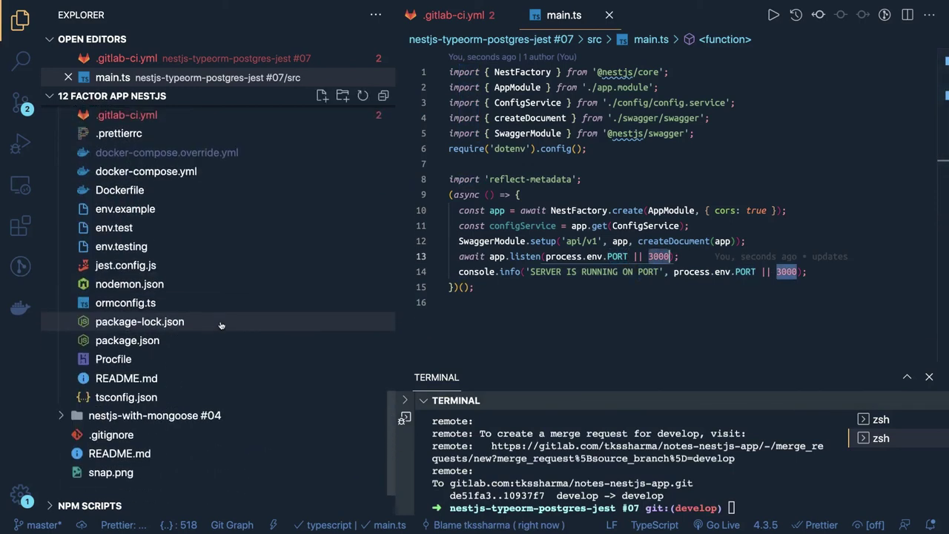
pyautogui.scroll(4, 220, 325)
pyautogui.click(130, 324)
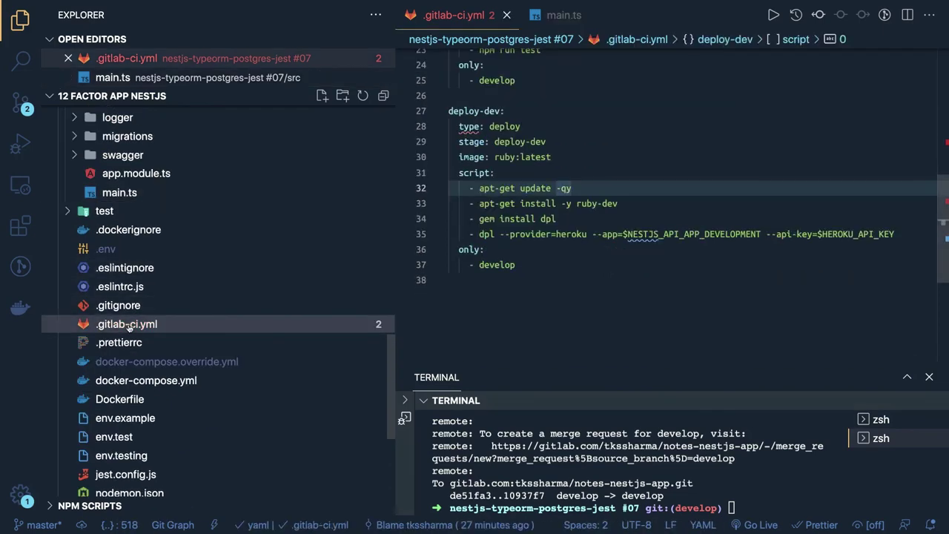
pyautogui.scroll(3, 561, 188)
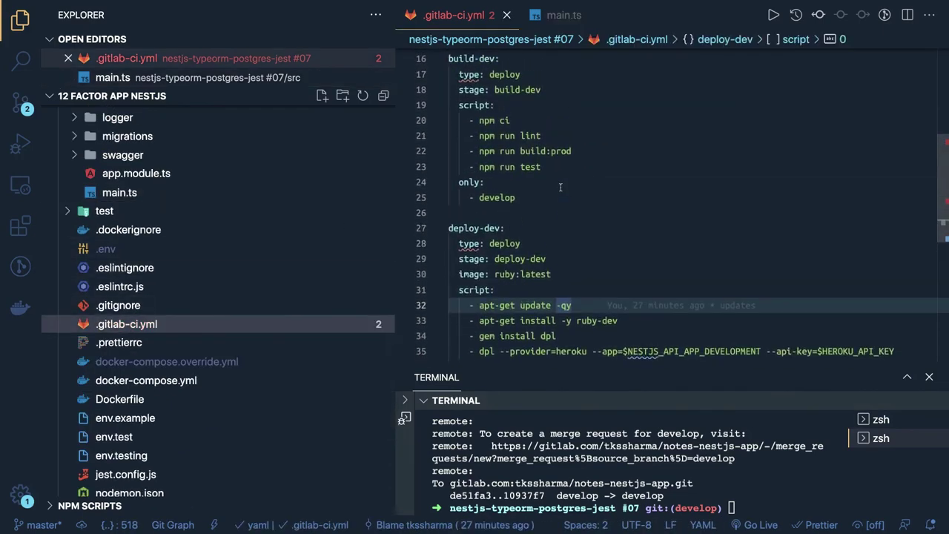
pyautogui.scroll(2, 561, 188)
pyautogui.scroll(-2, 560, 187)
pyautogui.scroll(1, 561, 187)
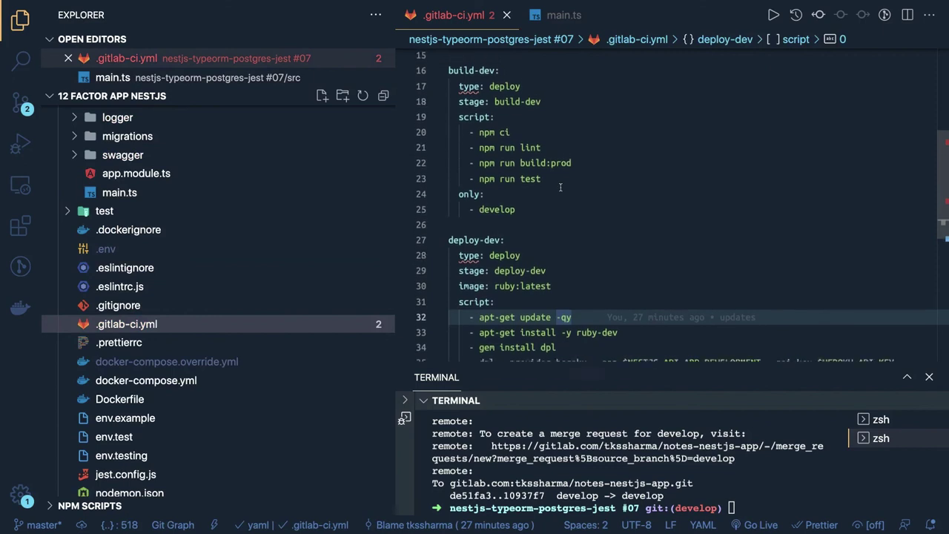
pyautogui.scroll(2, 560, 188)
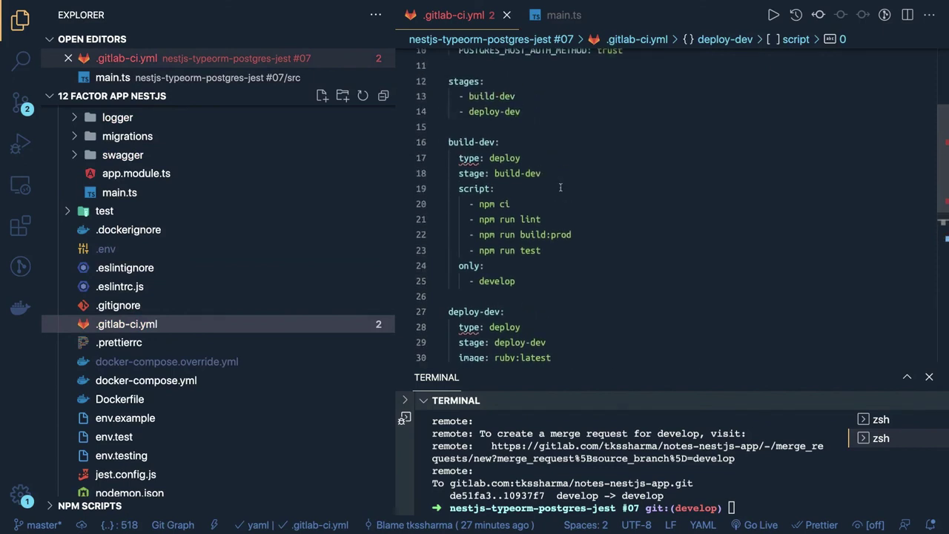
pyautogui.scroll(-2, 560, 188)
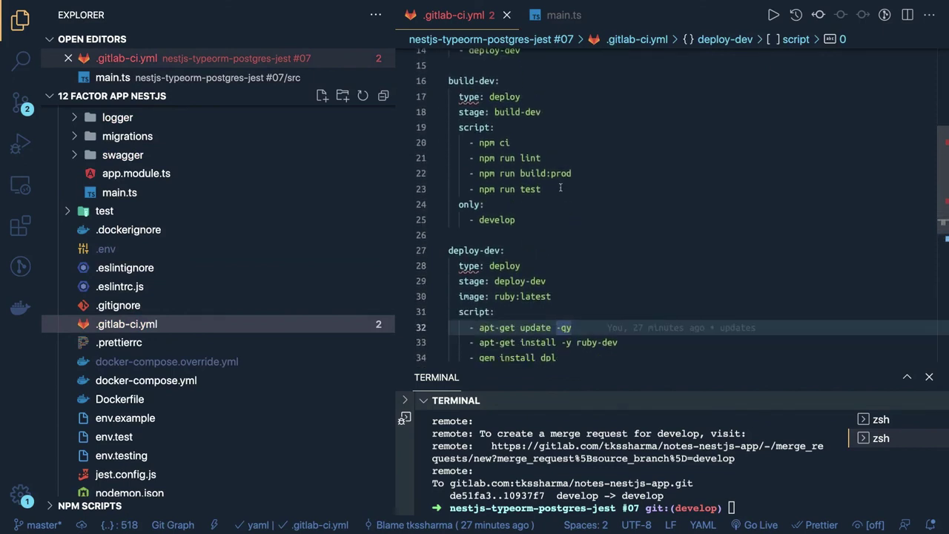
pyautogui.scroll(-4, 560, 188)
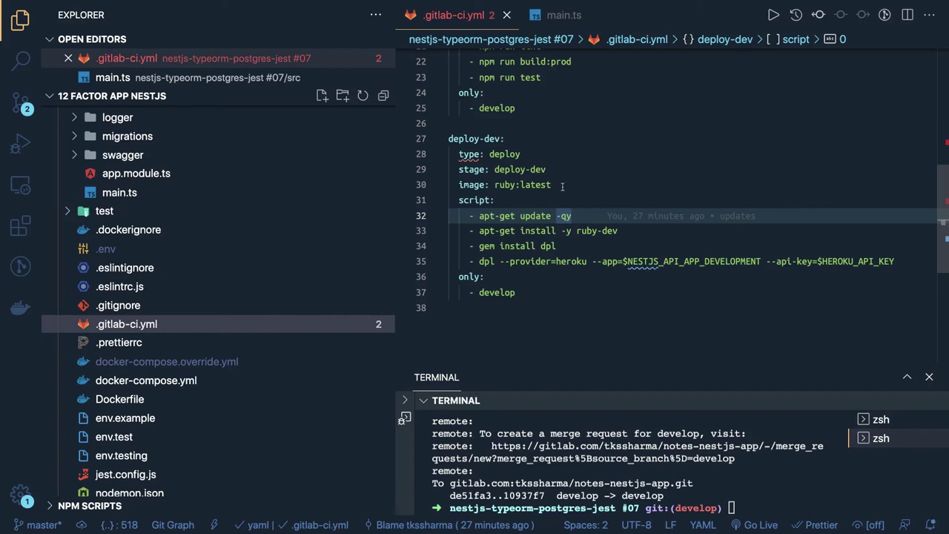
pyautogui.moveTo(562, 186); pyautogui.dragTo(440, 184)
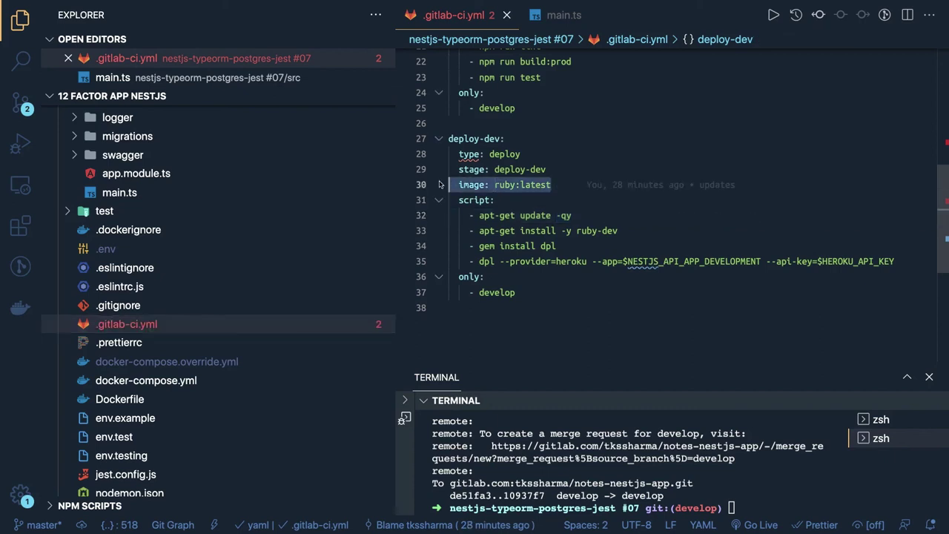
pyautogui.click(577, 245)
# Switch to GitLab, check both stages of the latest develop pipeline, and open its build-dev job.
pyautogui.hotkey('ctrl', 'Left')
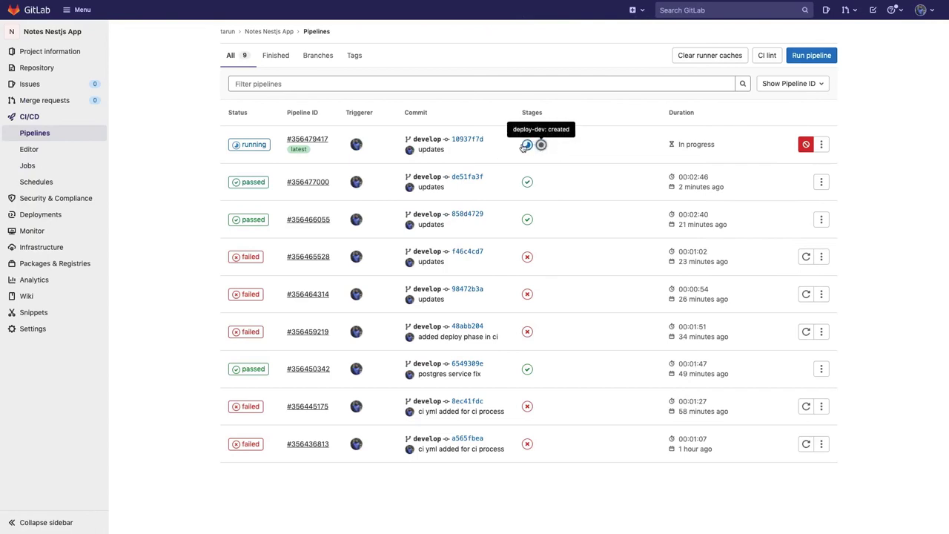
pyautogui.click(528, 145)
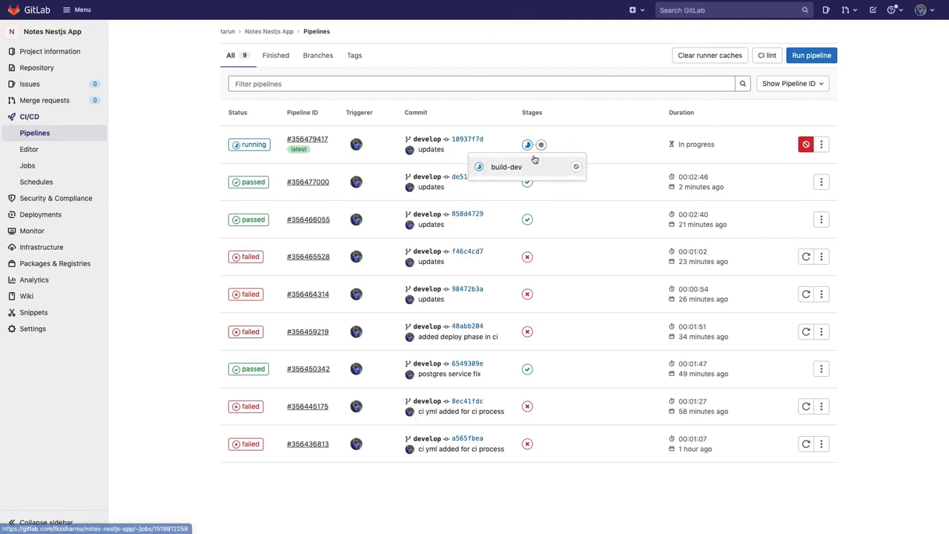
pyautogui.click(542, 145)
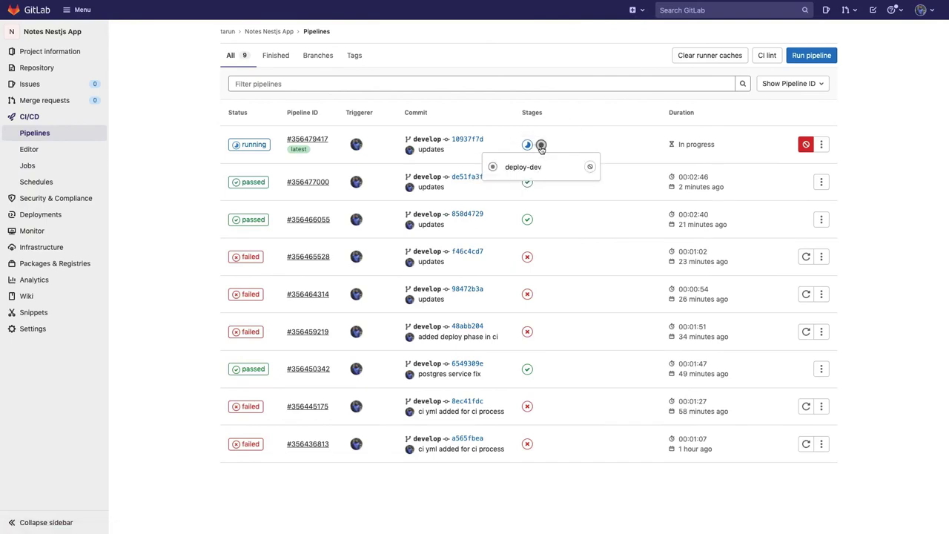
pyautogui.click(527, 144)
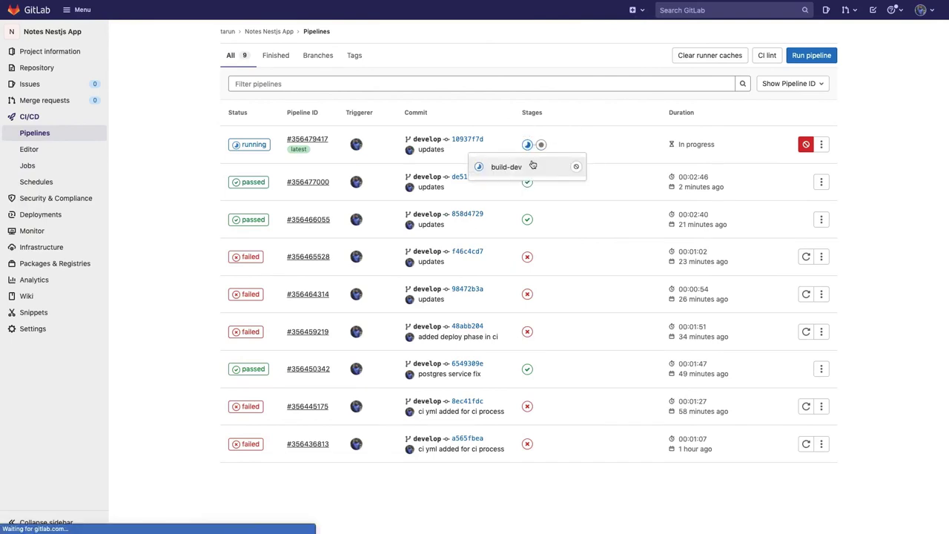
pyautogui.click(532, 167)
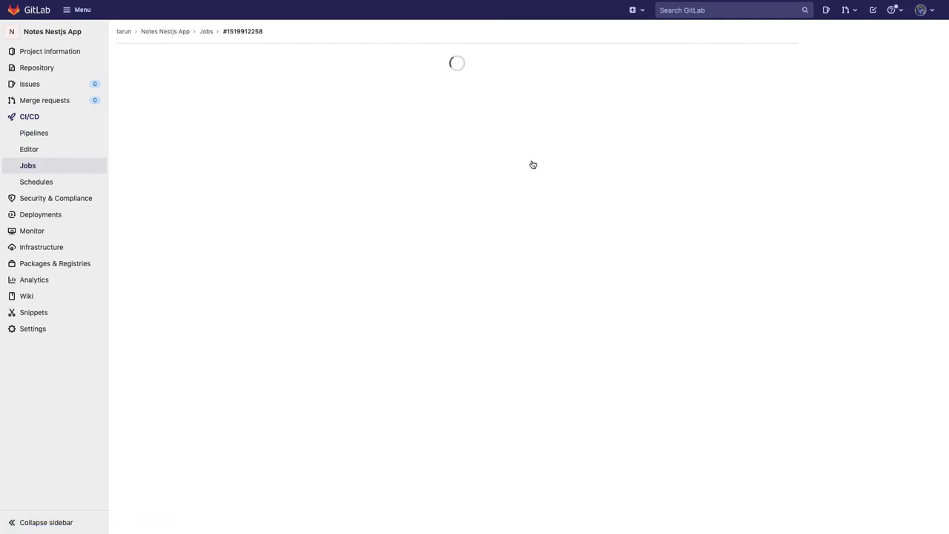
# Return to VS Code and review the only: develop branch restrictions of the build-dev and deploy-dev jobs in .gitlab-ci.yml.
pyautogui.hotkey('ctrl', 'Right')
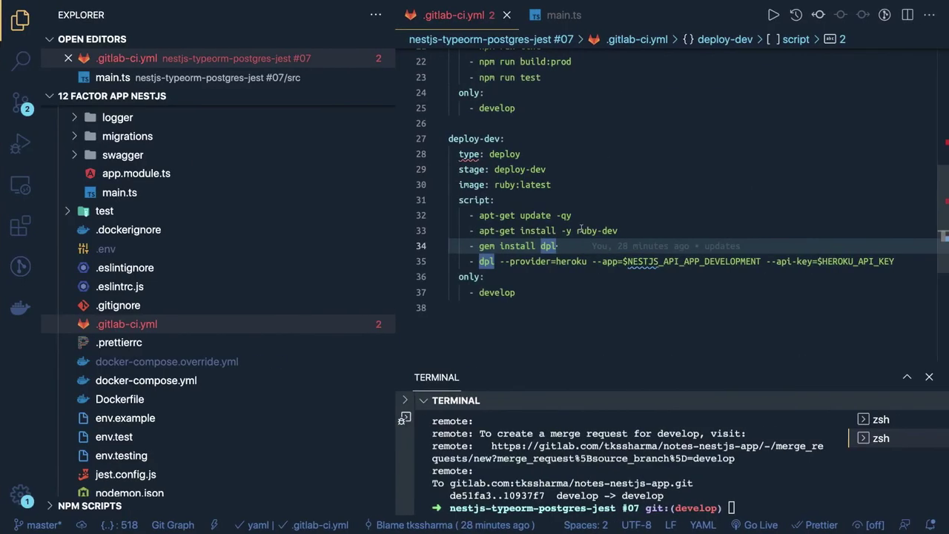
pyautogui.scroll(5, 571, 215)
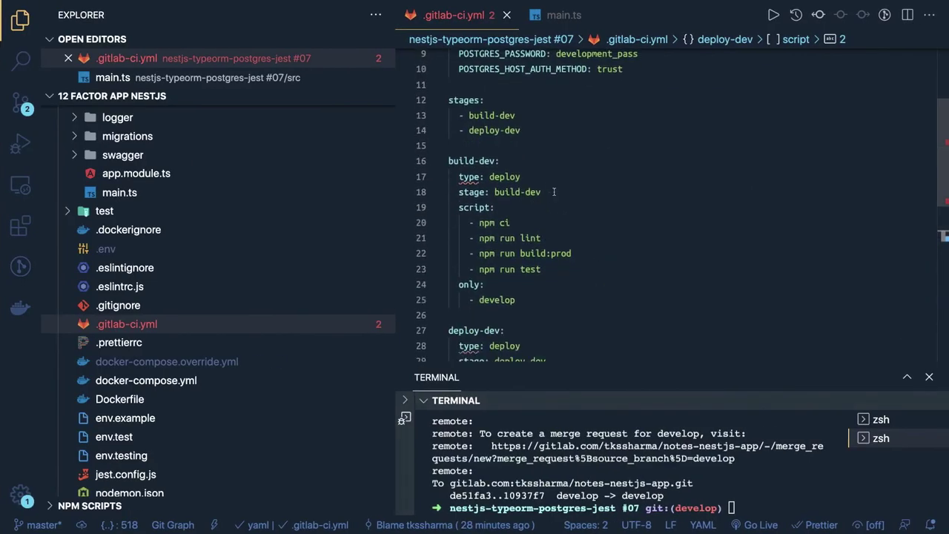
pyautogui.scroll(-3, 549, 195)
pyautogui.moveTo(548, 189); pyautogui.dragTo(448, 174)
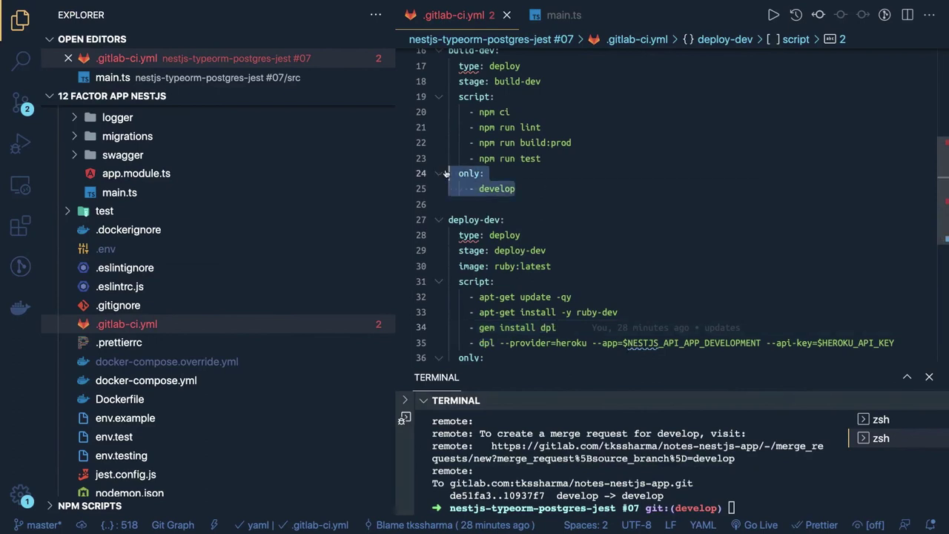
pyautogui.scroll(-3, 491, 280)
pyautogui.moveTo(517, 255)
pyautogui.mouseDown()
pyautogui.moveTo(479, 255)
pyautogui.moveTo(458, 240)
pyautogui.mouseUp()
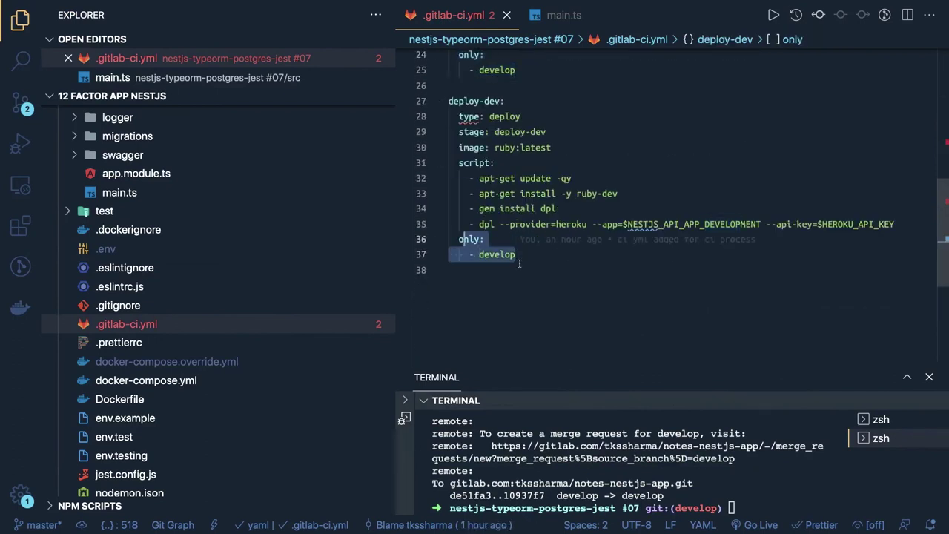
pyautogui.scroll(6, 519, 263)
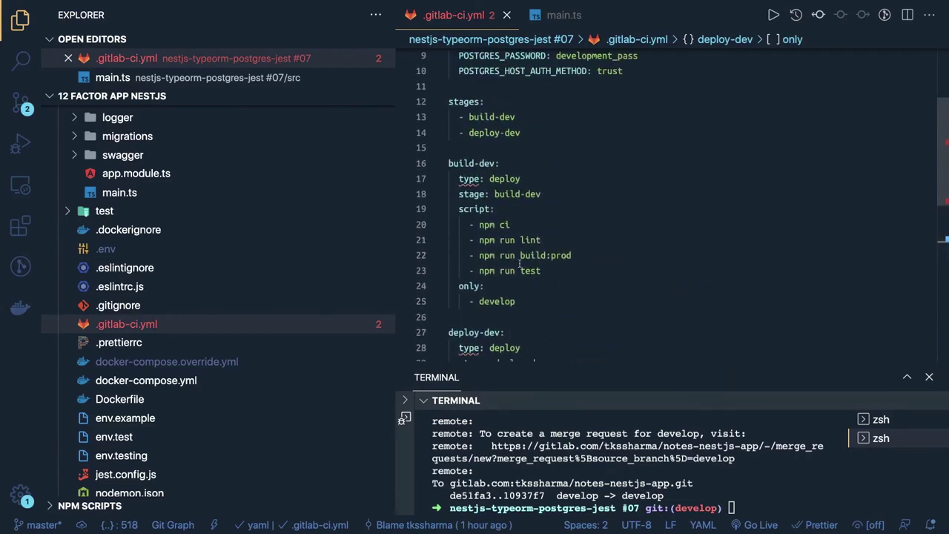
# Add build-prod and deploy-prod to the stages list of .gitlab-ci.yml, below deploy-dev.
pyautogui.moveTo(469, 118); pyautogui.dragTo(534, 132)
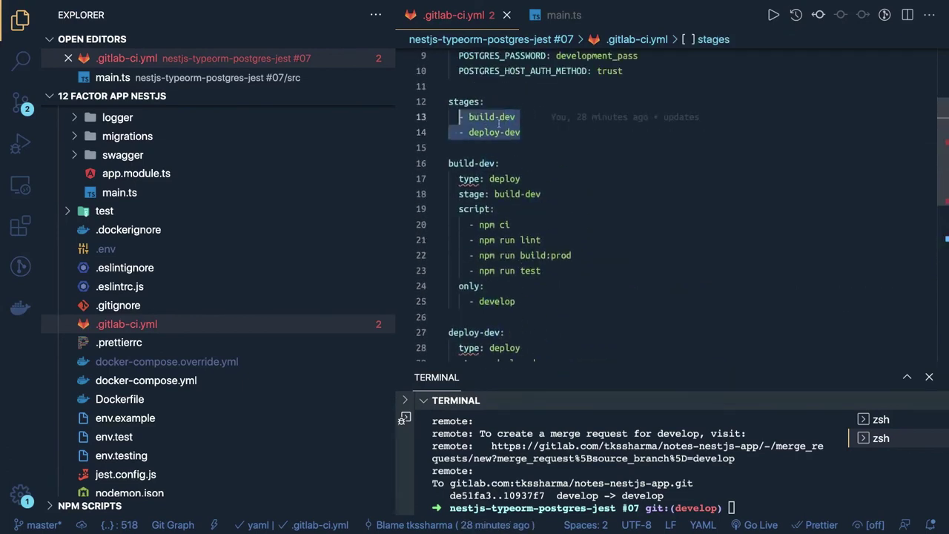
pyautogui.click(536, 133)
pyautogui.press('Return')
pyautogui.write('- ')
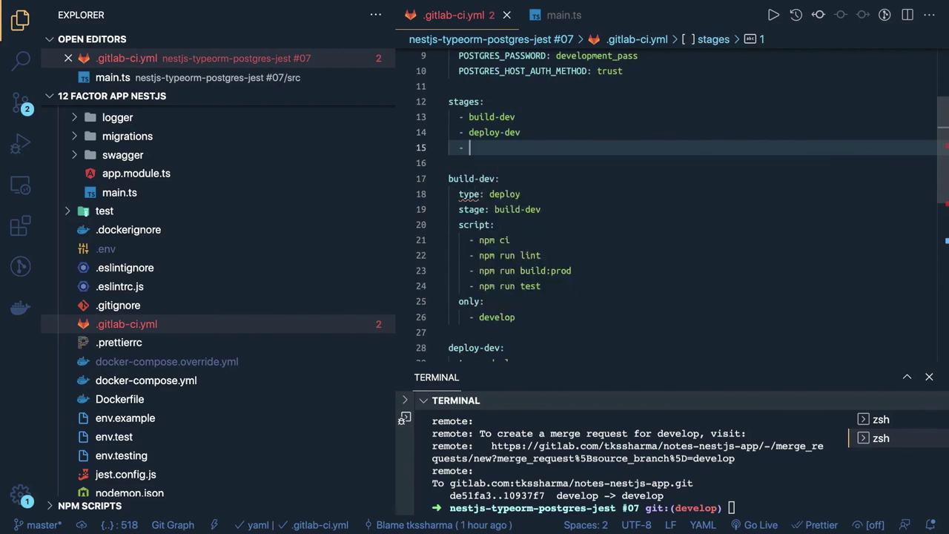
pyautogui.write('build-prod')
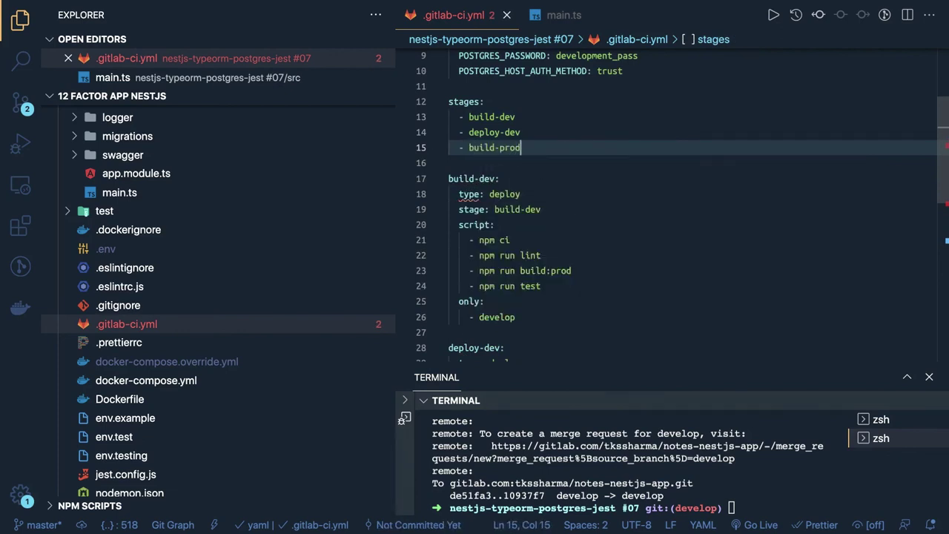
pyautogui.press('Return')
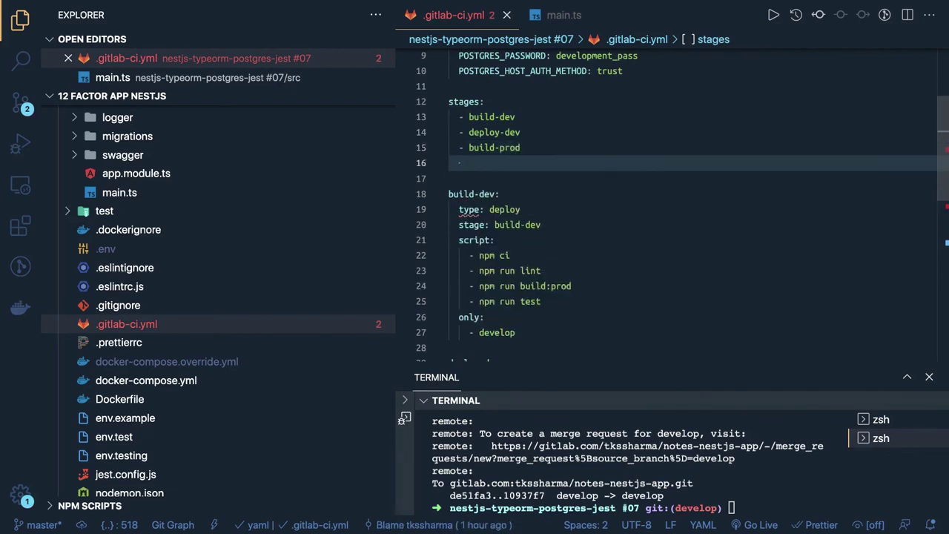
pyautogui.write('- deploy-prod')
# Duplicate the build-dev and deploy-dev job blocks at the end of .gitlab-ci.yml.
pyautogui.scroll(-6, 565, 272)
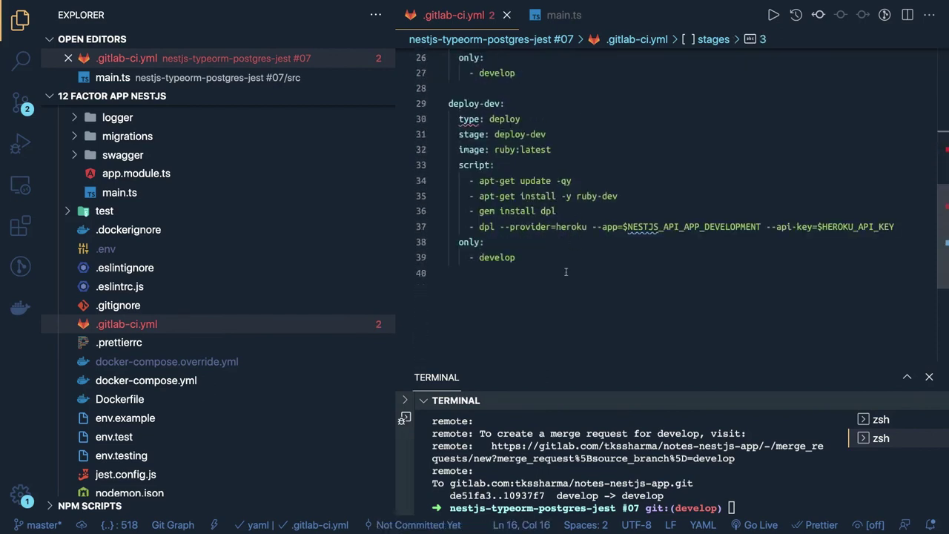
pyautogui.moveTo(566, 273)
pyautogui.mouseDown()
pyautogui.moveTo(515, 314)
pyautogui.moveTo(454, 188)
pyautogui.moveTo(446, 71)
pyautogui.mouseUp()
pyautogui.hotkey('ctrl', 'c')
pyautogui.press('Right')
pyautogui.hotkey('ctrl', 'v')
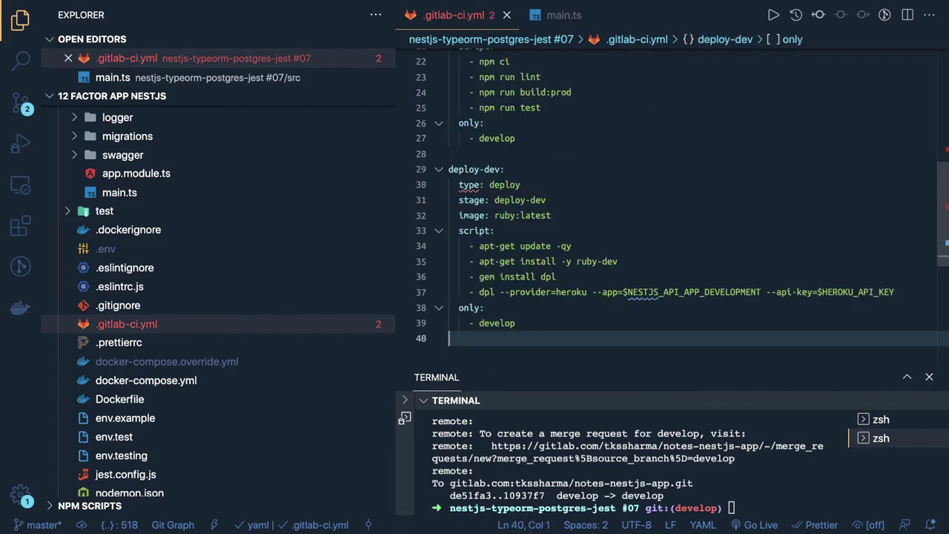
pyautogui.press('Return')
pyautogui.press('BackSpace')
pyautogui.scroll(3, 542, 150)
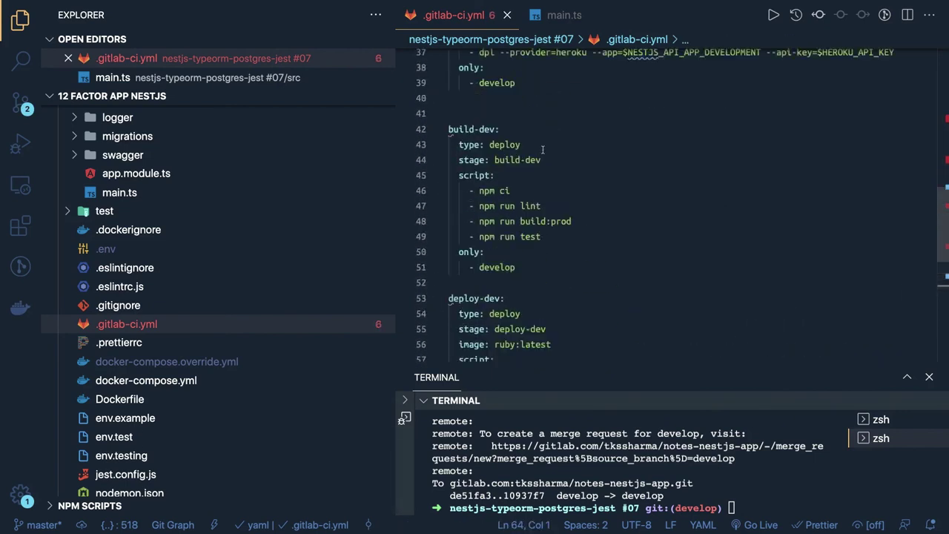
# Rename the duplicated build-dev job to build-prod.
pyautogui.click(492, 161)
pyautogui.press('BackSpace')
pyautogui.press('BackSpace')
pyautogui.press('BackSpace')
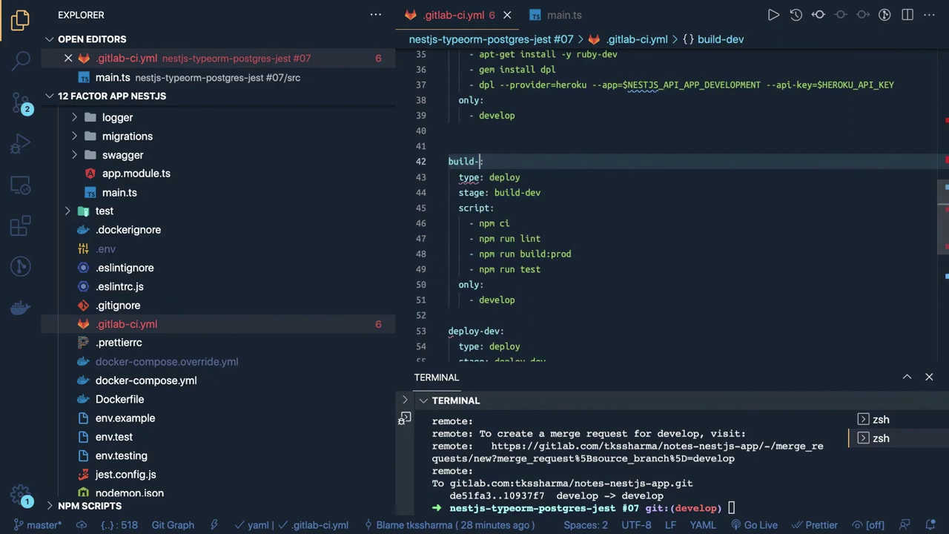
pyautogui.write('prod')
pyautogui.scroll(-2, 508, 281)
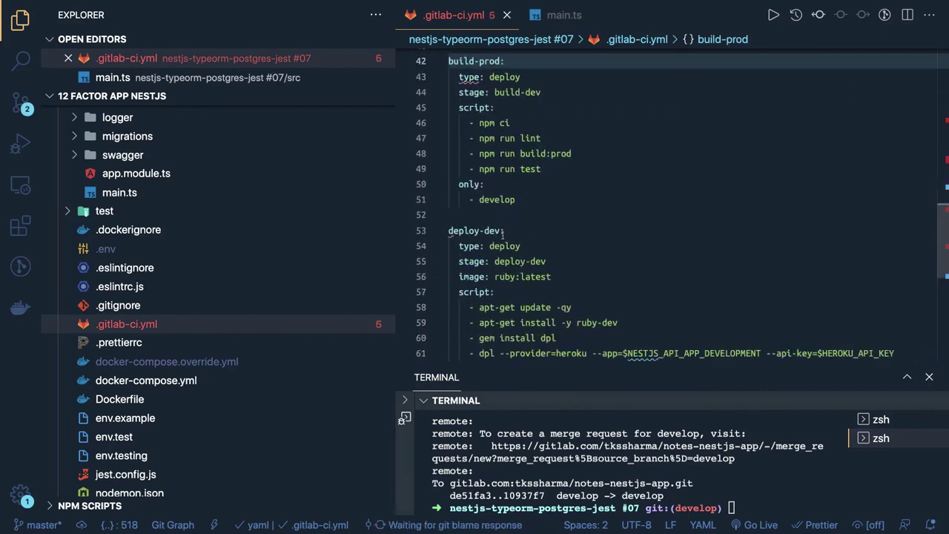
# Rename the duplicated deploy-dev job below build-prod to deploy-prod.
pyautogui.click(502, 230)
pyautogui.press('BackSpace')
pyautogui.press('BackSpace')
pyautogui.press('BackSpace')
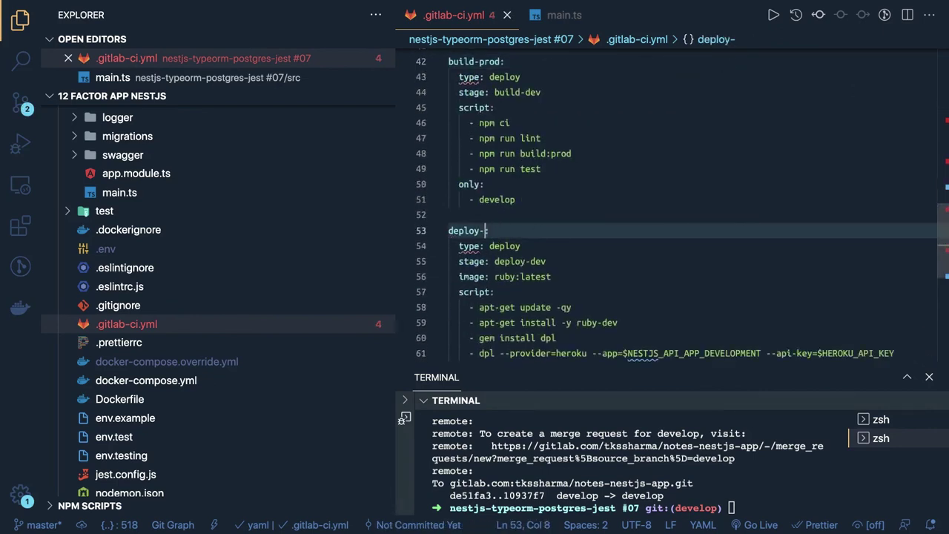
pyautogui.write('prod')
# Change the only: branch of both the build-prod and deploy-prod jobs to master.
pyautogui.doubleClick(497, 200)
pyautogui.write('master')
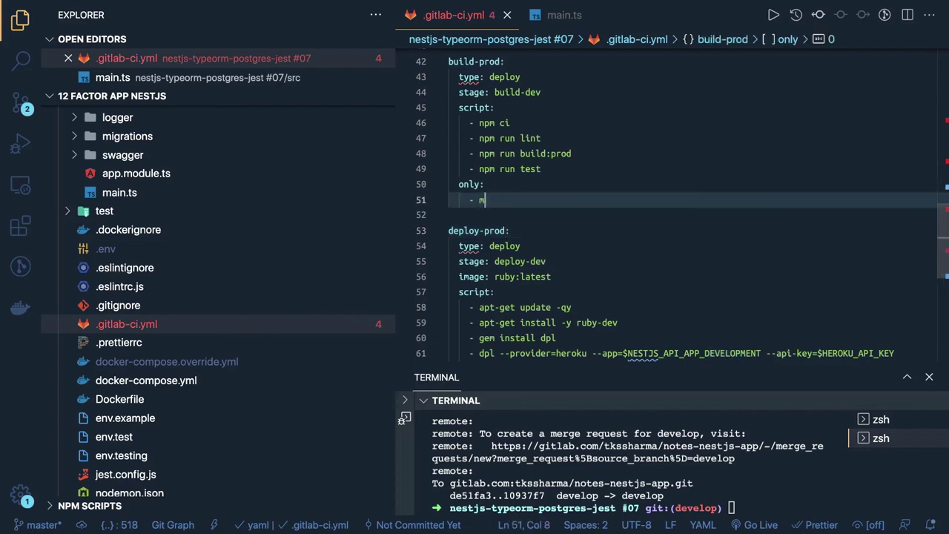
pyautogui.scroll(-3, 501, 249)
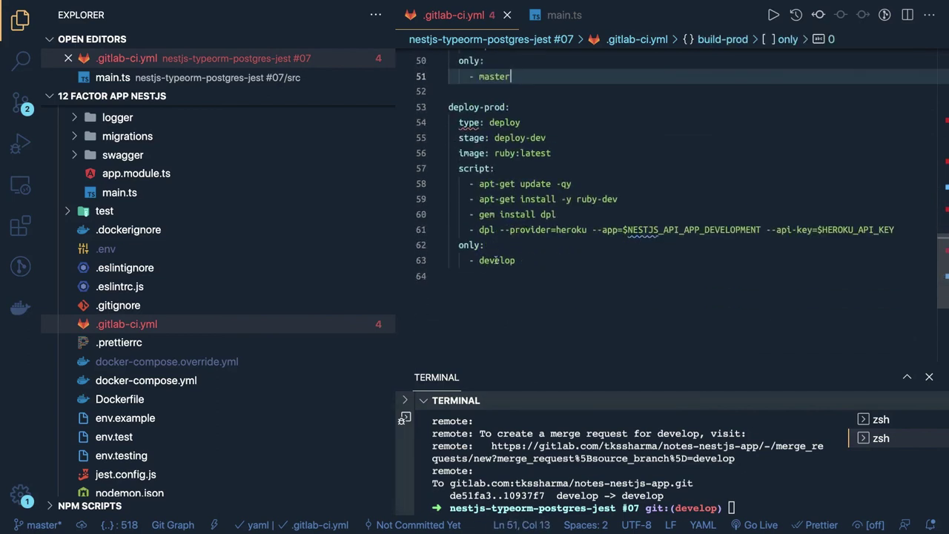
pyautogui.doubleClick(495, 260)
pyautogui.write('master')
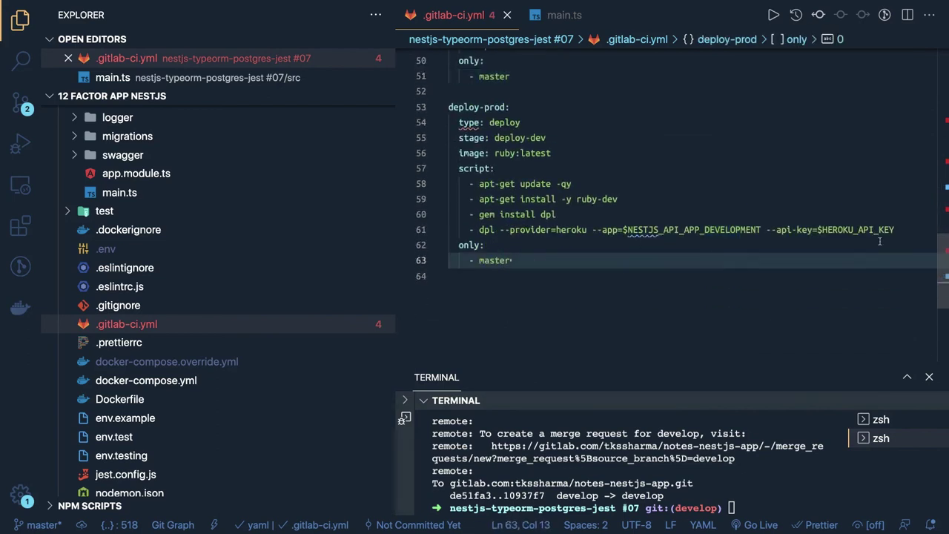
# Point the dpl command's --app option in the deploy-prod job to $NESTJS_API_APP_PRODUCTION.
pyautogui.click(763, 230)
pyautogui.press('BackSpace')
pyautogui.press('BackSpace')
pyautogui.press('BackSpace')
pyautogui.press('BackSpace')
pyautogui.press('BackSpace')
pyautogui.press('BackSpace')
pyautogui.press('BackSpace')
pyautogui.press('BackSpace')
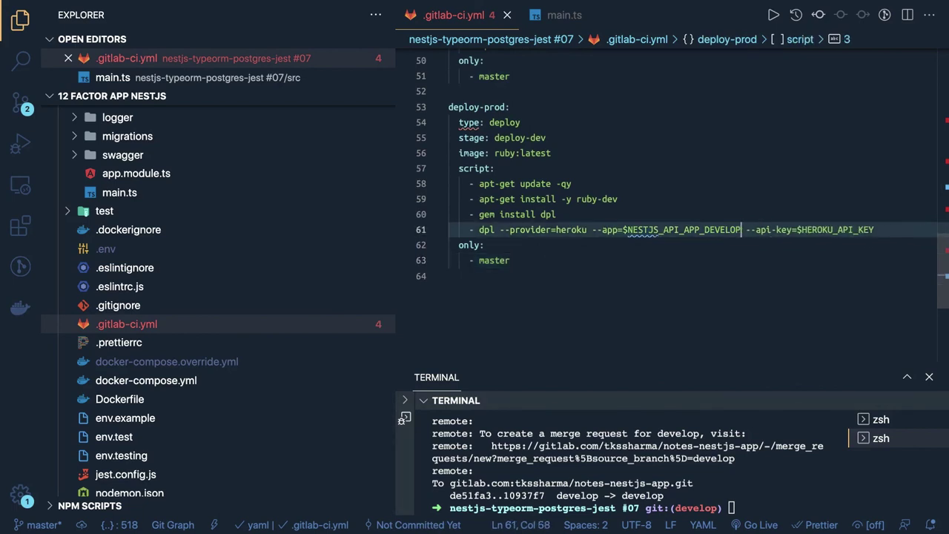
pyautogui.press('BackSpace')
pyautogui.press('BackSpace')
pyautogui.press('BackSpace')
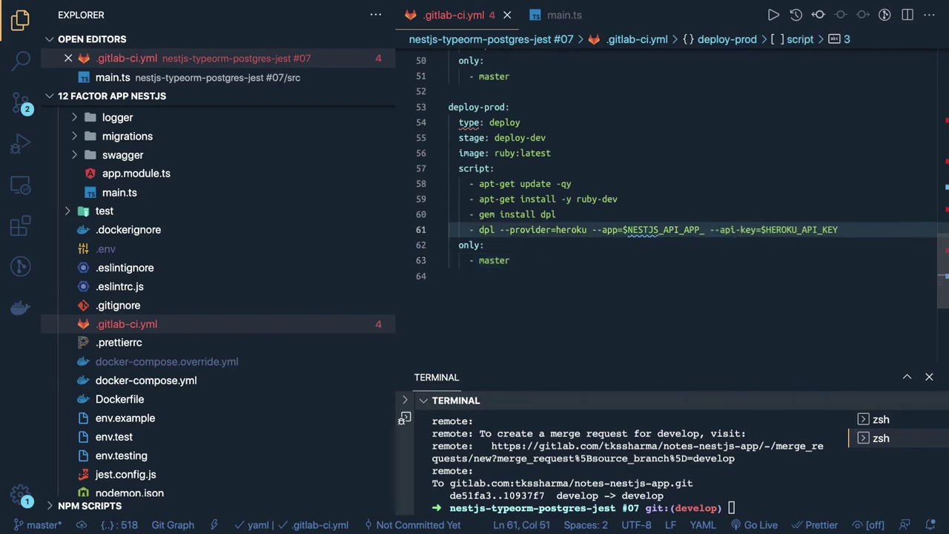
pyautogui.write('PRODUCTION')
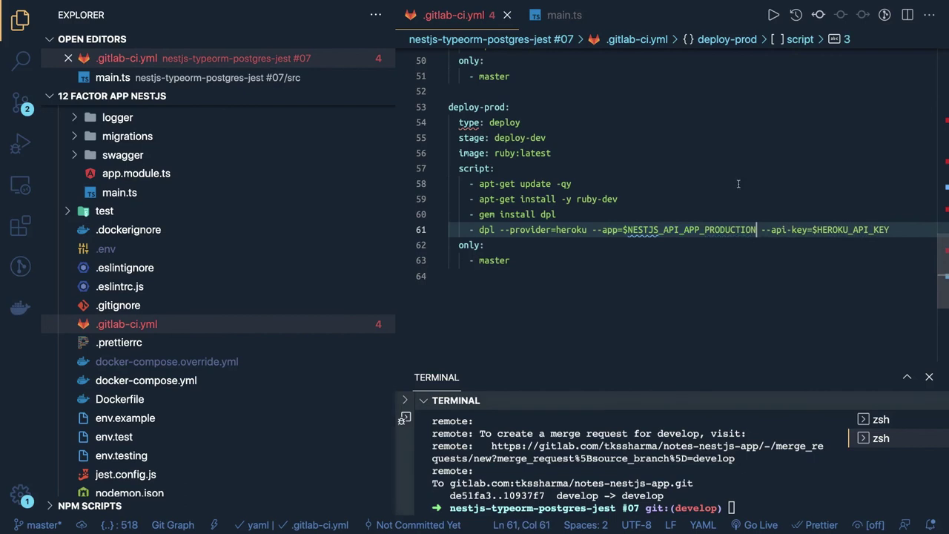
# Set the stage of the deploy-prod job to deploy-PROD.
pyautogui.scroll(3, 631, 208)
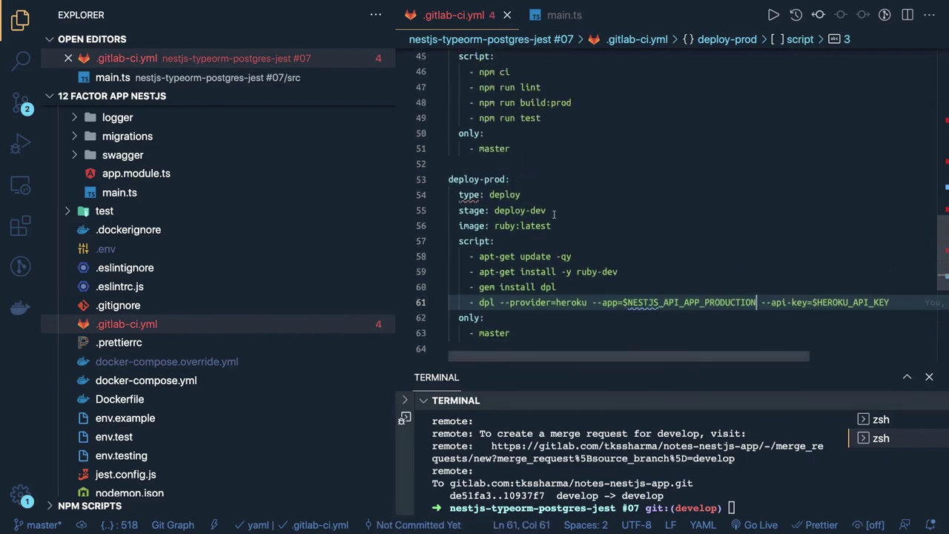
pyautogui.click(554, 214)
pyautogui.press('BackSpace')
pyautogui.press('BackSpace')
pyautogui.press('BackSpace')
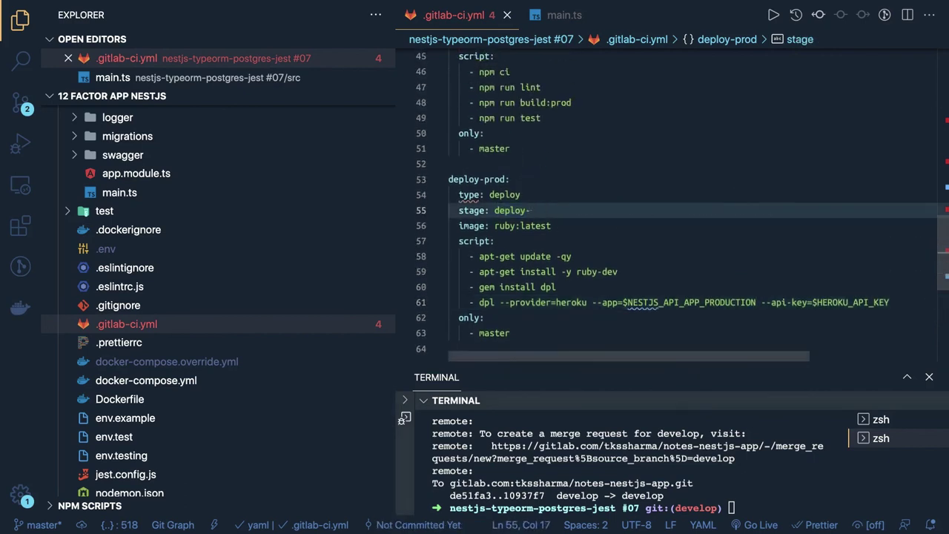
pyautogui.write('PROD')
# Set the stage of the build-prod job to build-prod.
pyautogui.scroll(3, 548, 90)
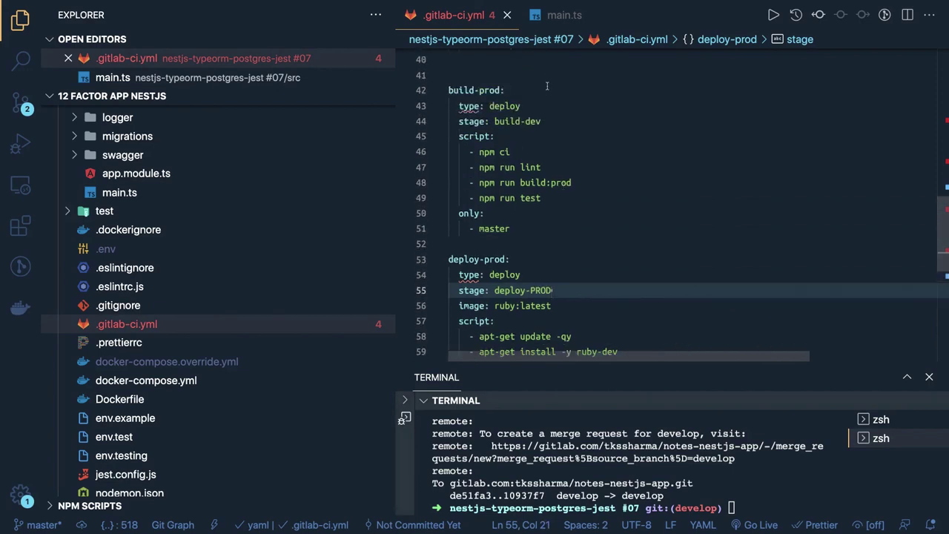
pyautogui.scroll(2, 547, 86)
pyautogui.click(548, 170)
pyautogui.press('BackSpace')
pyautogui.press('BackSpace')
pyautogui.press('BackSpace')
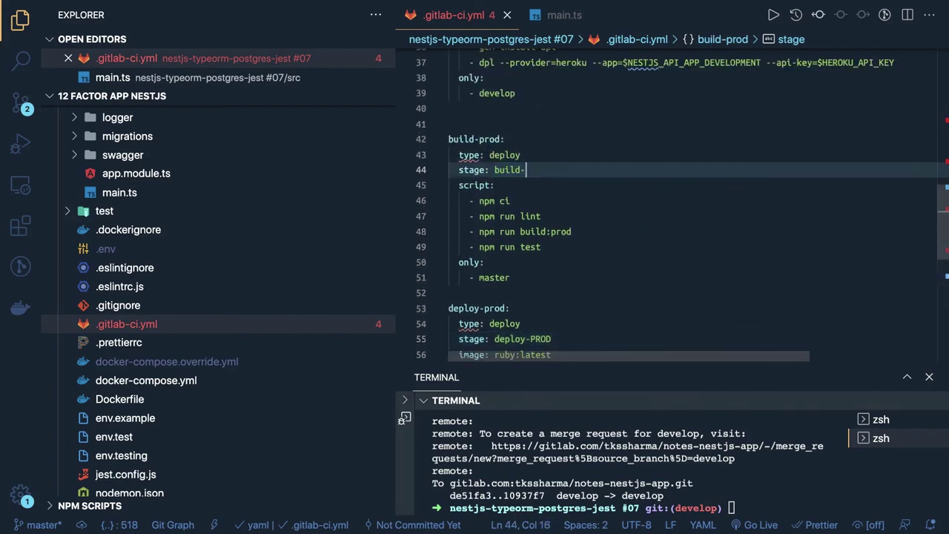
pyautogui.write('PROD')
pyautogui.press('BackSpace')
pyautogui.press('BackSpace')
pyautogui.press('BackSpace')
pyautogui.press('BackSpace')
pyautogui.write('prod')
pyautogui.click(575, 138)
pyautogui.scroll(3, 575, 137)
pyautogui.scroll(1, 575, 136)
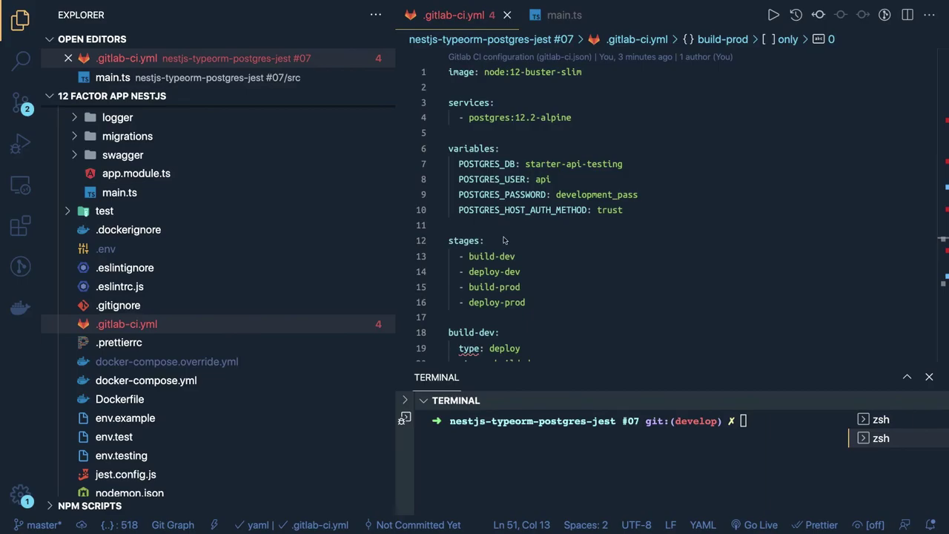
# Switch to GitLab and open the pipelines list of the Notes Nestjs App project.
pyautogui.click(564, 227)
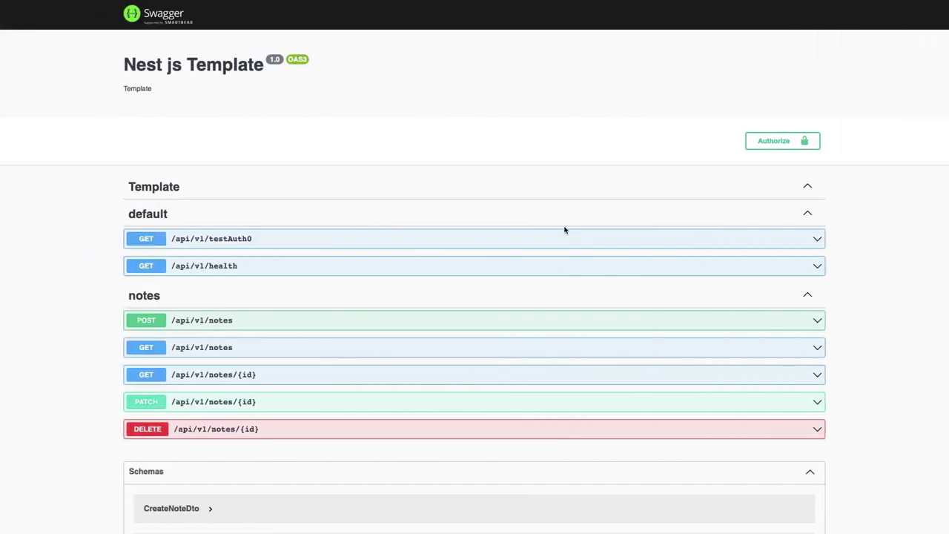
pyautogui.scroll(1, 315, 202)
pyautogui.scroll(-1, 314, 202)
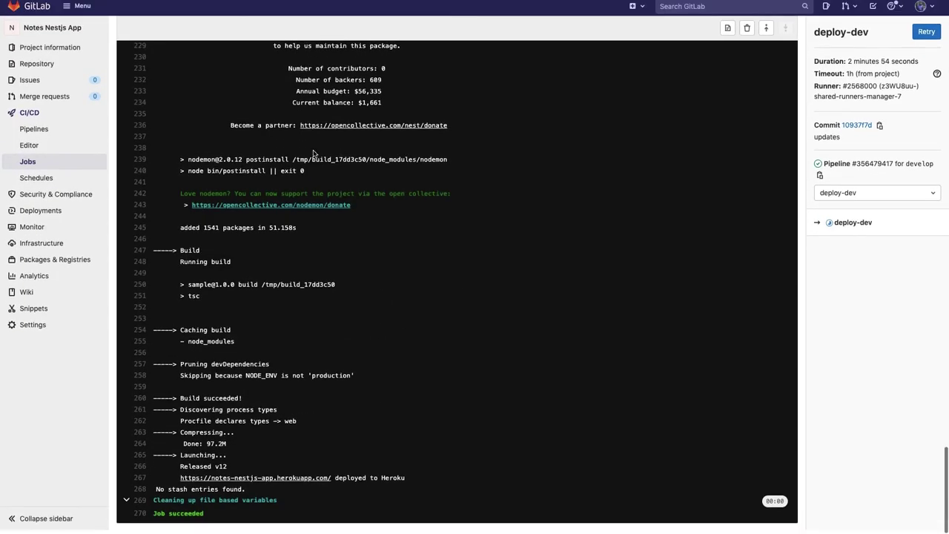
pyautogui.click(42, 137)
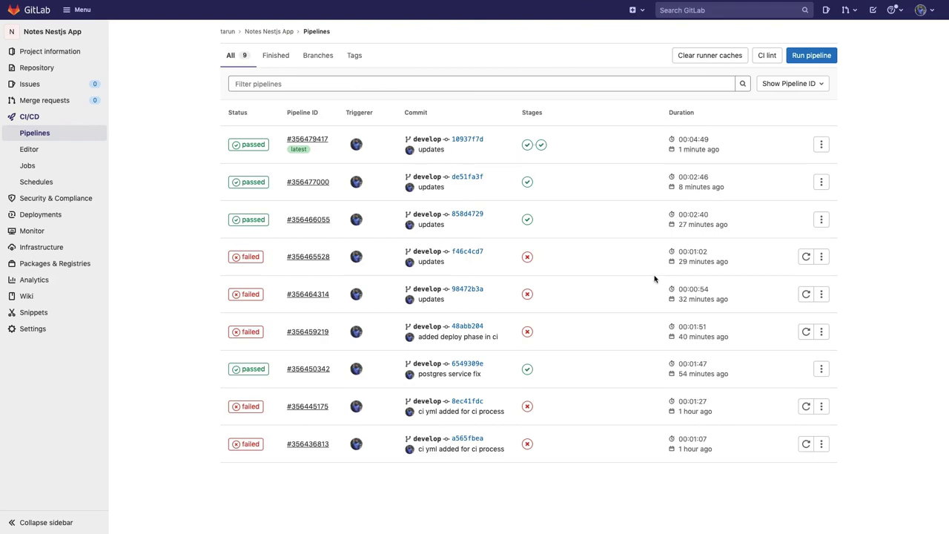
# Return to VS Code and review the stages list and the development jobs in .gitlab-ci.yml.
pyautogui.hotkey('ctrl', 'Right')
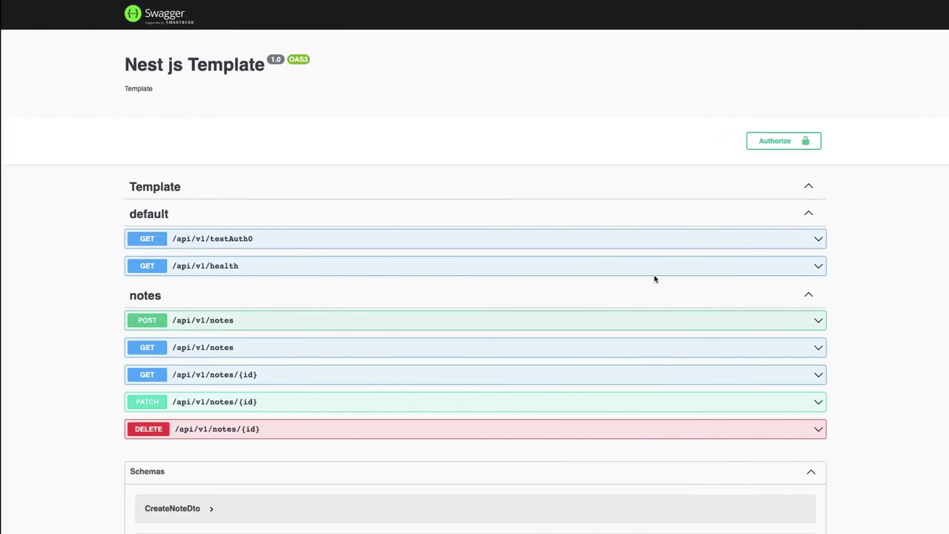
pyautogui.hotkey('ctrl', 'Right')
pyautogui.scroll(-5, 593, 275)
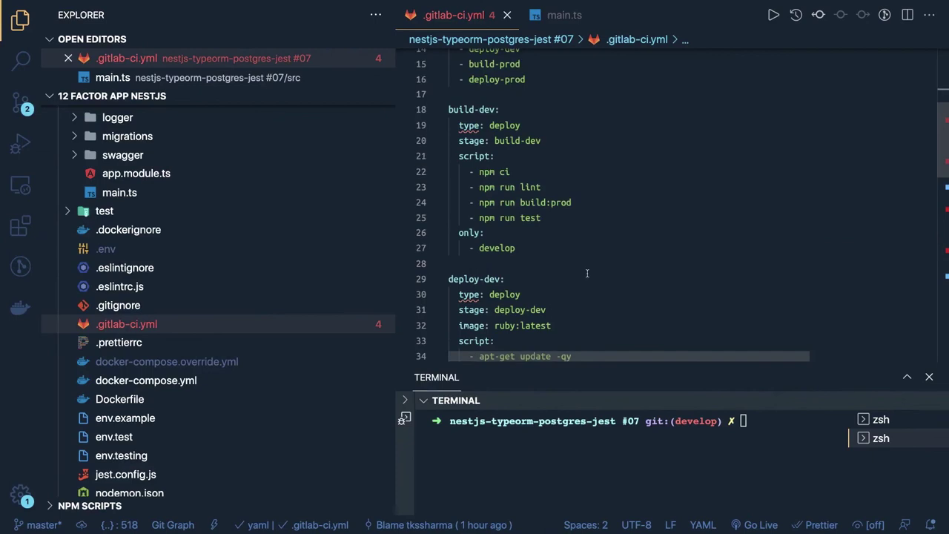
pyautogui.scroll(5, 587, 273)
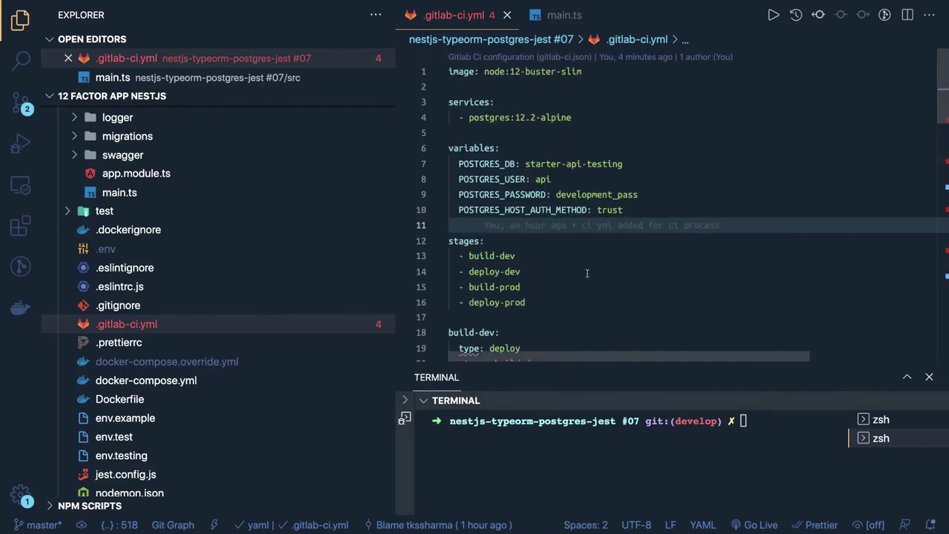
# Open the Procfile and examine its web process command that runs the migrations and starts the app.
pyautogui.scroll(-4, 289, 250)
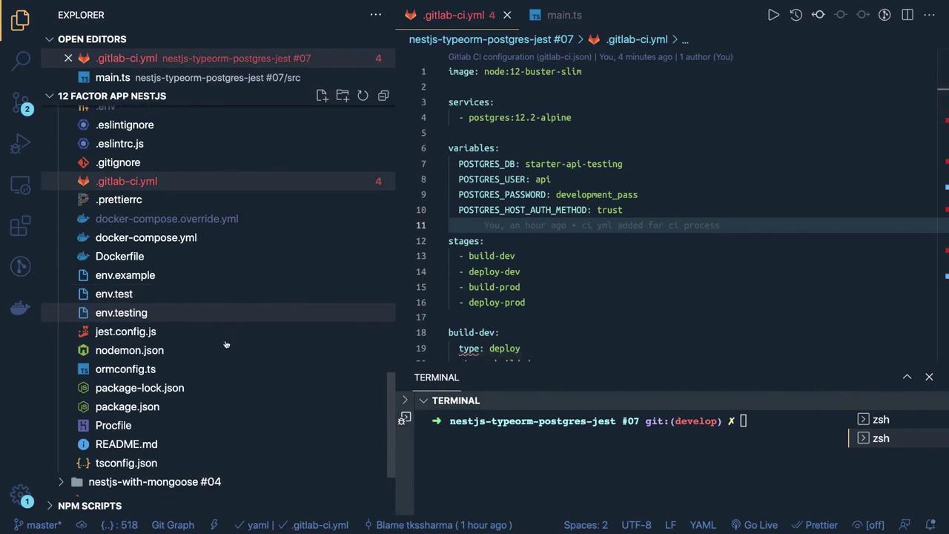
pyautogui.click(115, 427)
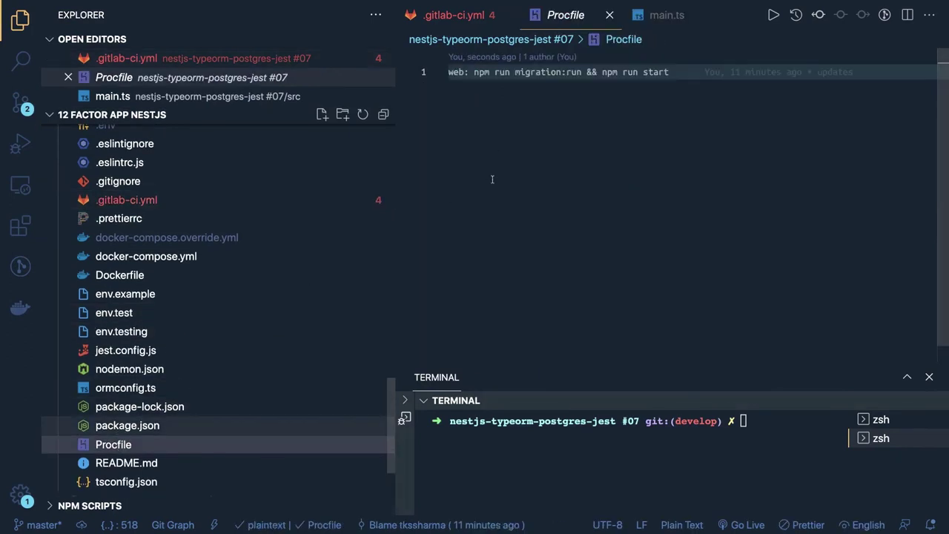
pyautogui.moveTo(670, 72); pyautogui.dragTo(439, 70)
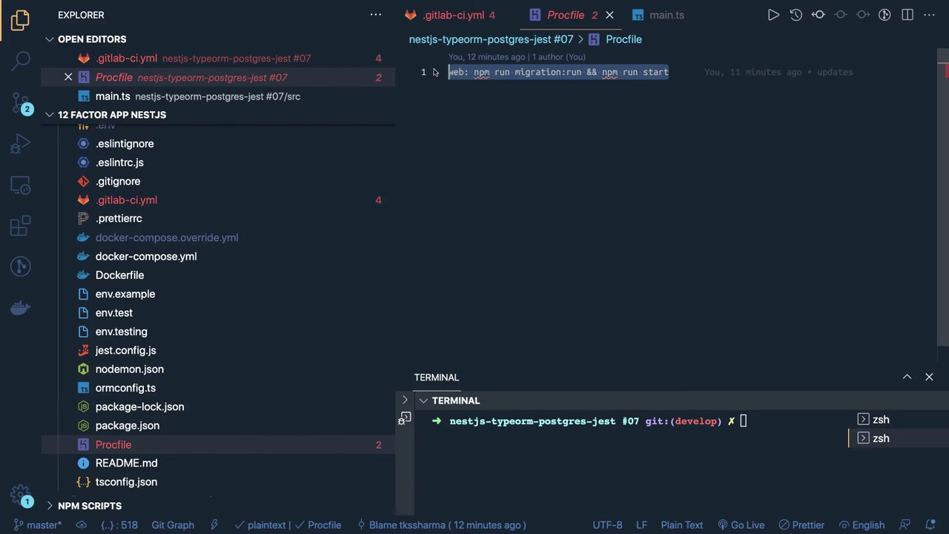
pyautogui.press('End')
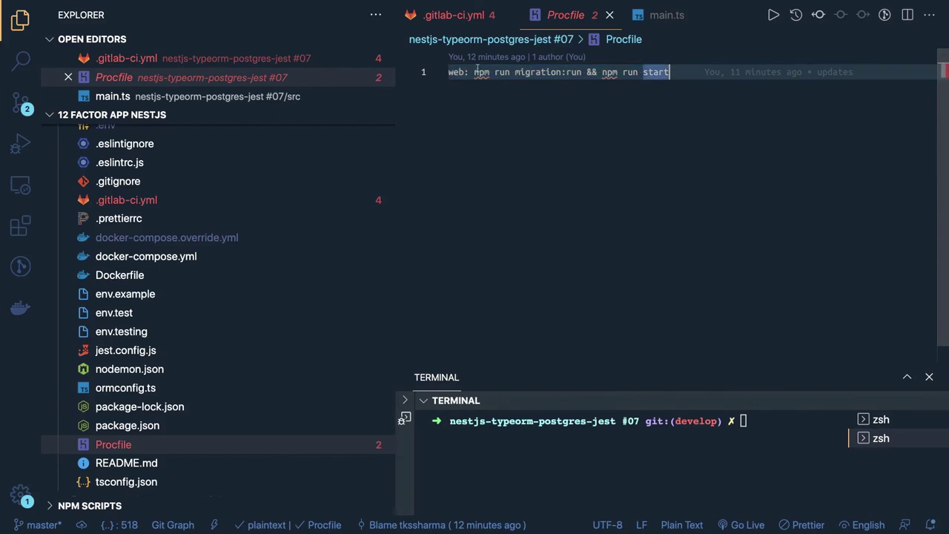
pyautogui.moveTo(475, 72); pyautogui.dragTo(670, 74)
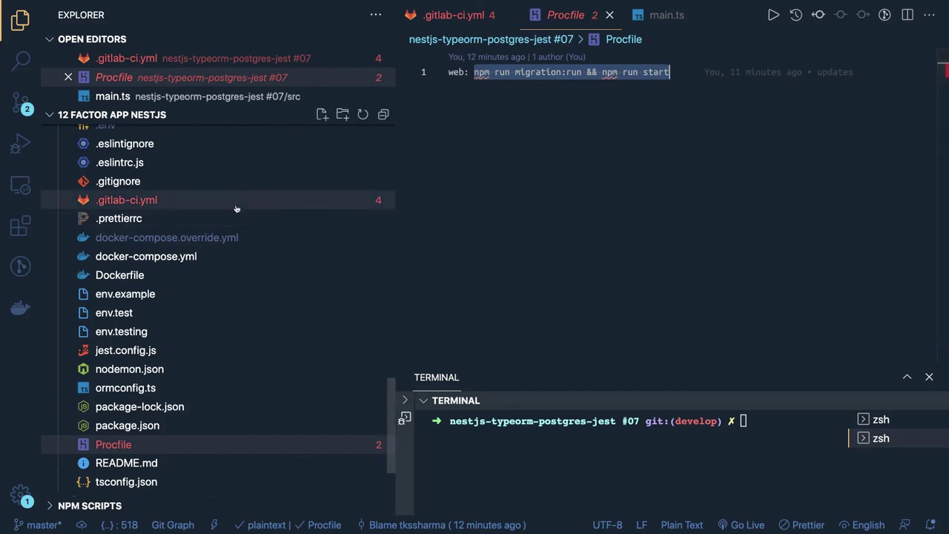
# Open src/main.ts and check the process.env.PORT setting in the app.listen call.
pyautogui.scroll(4, 227, 345)
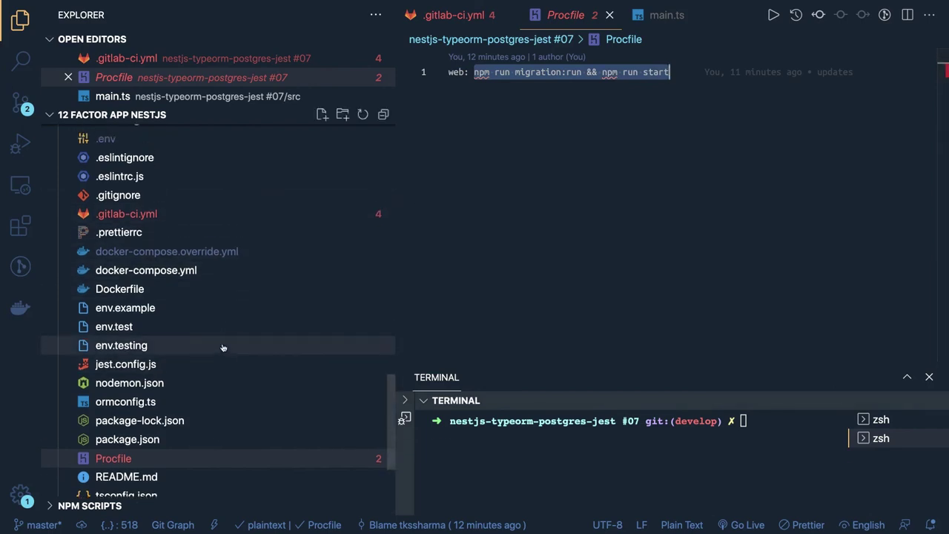
pyautogui.scroll(6, 222, 348)
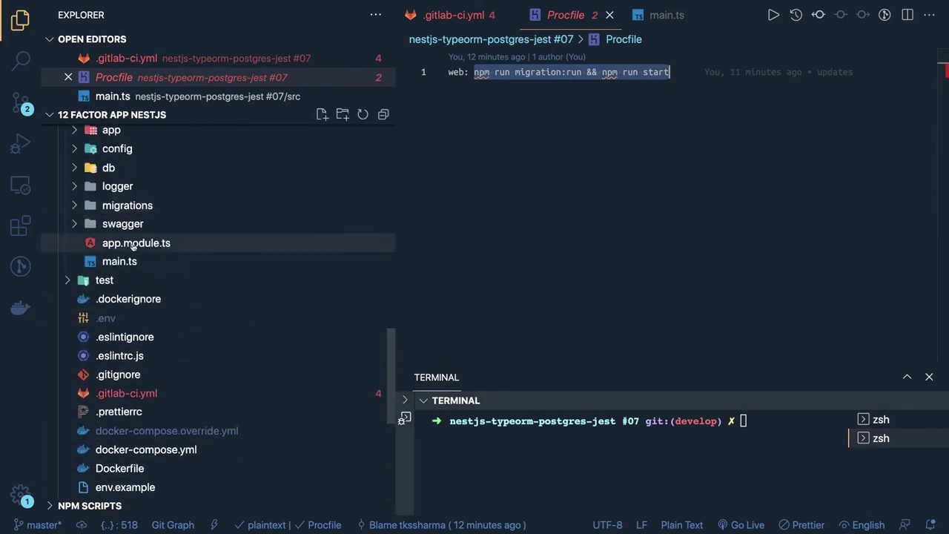
pyautogui.click(121, 262)
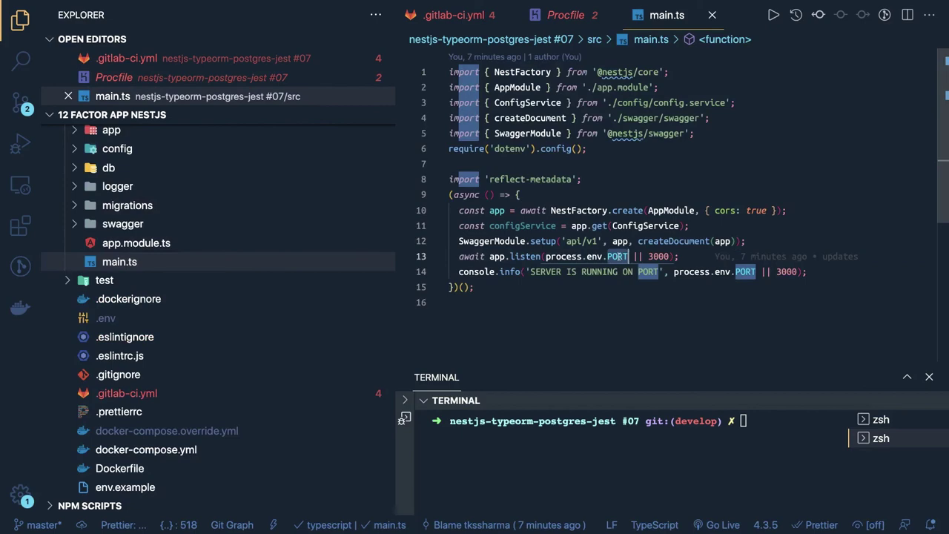
pyautogui.click(727, 300)
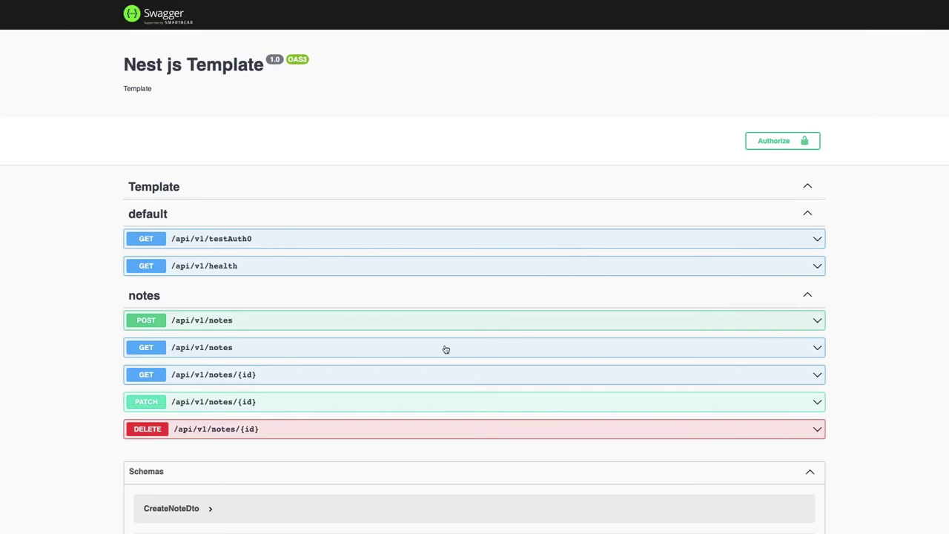
# Execute the GET /api/v1/notes request on the deployed app's Swagger page and inspect its response.
pyautogui.scroll(-1, 515, 364)
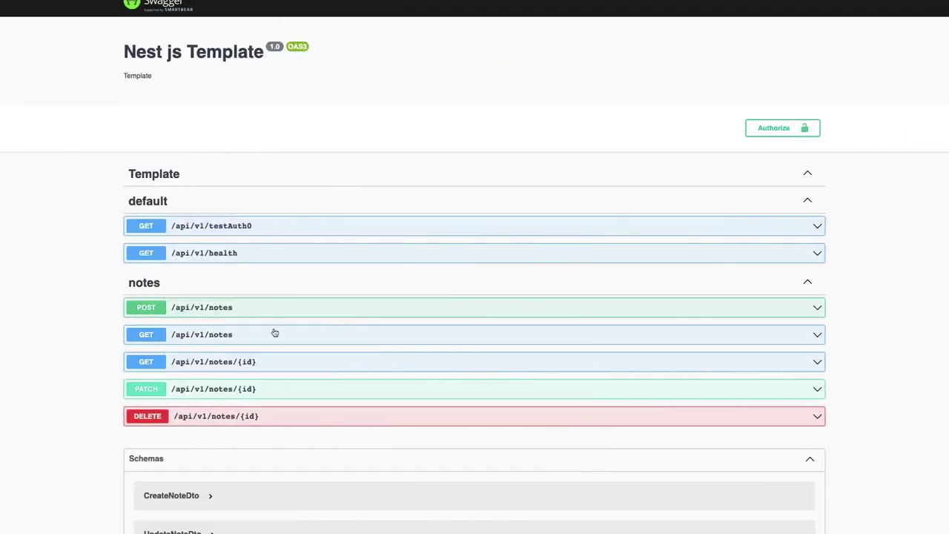
pyautogui.click(241, 334)
pyautogui.click(783, 397)
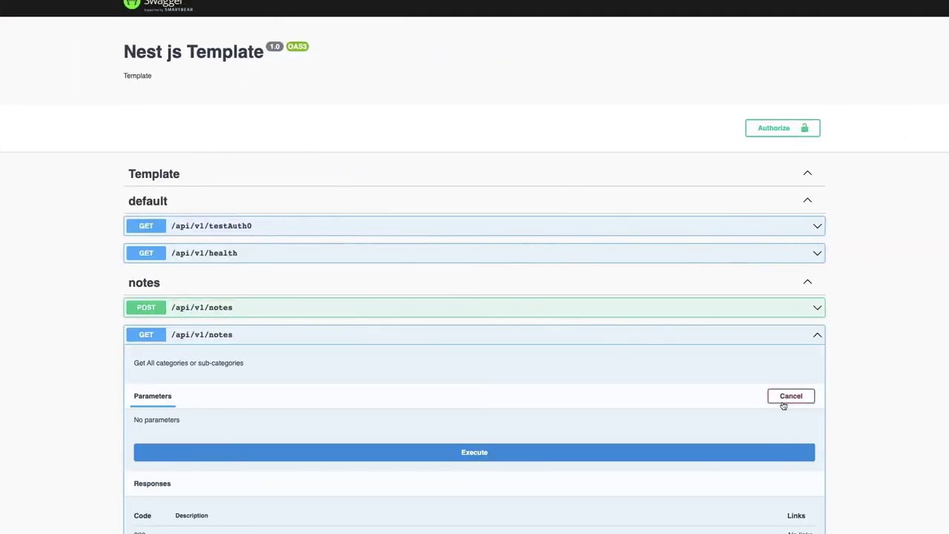
pyautogui.scroll(-2, 782, 405)
pyautogui.click(486, 308)
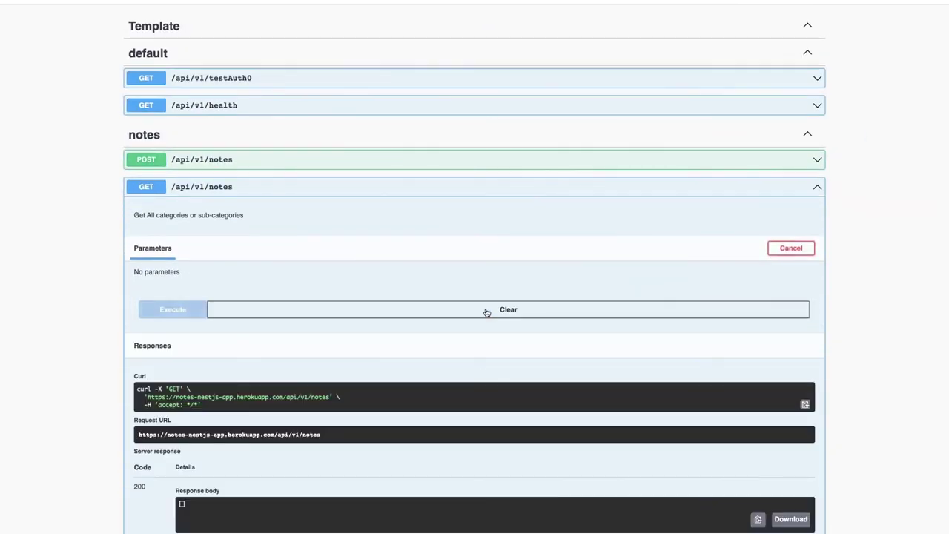
pyautogui.scroll(-5, 487, 312)
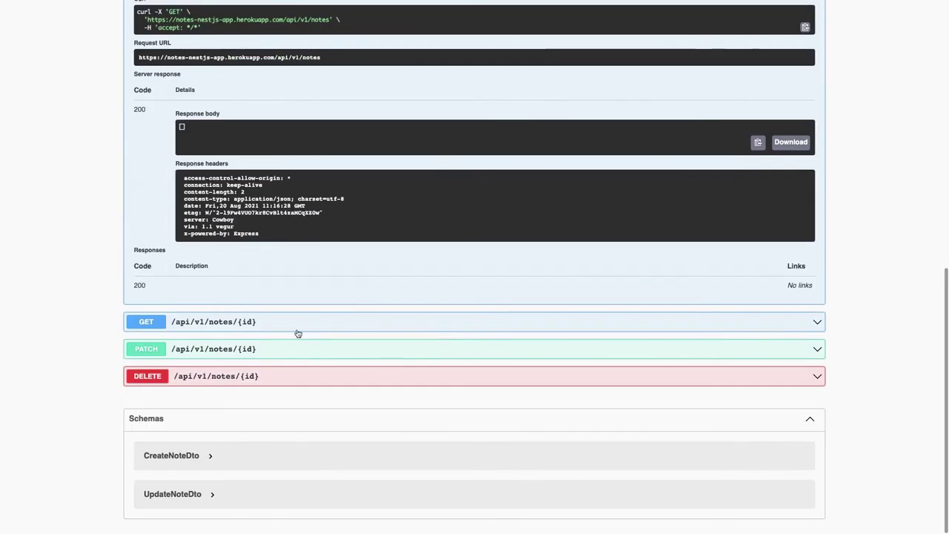
pyautogui.scroll(3, 362, 294)
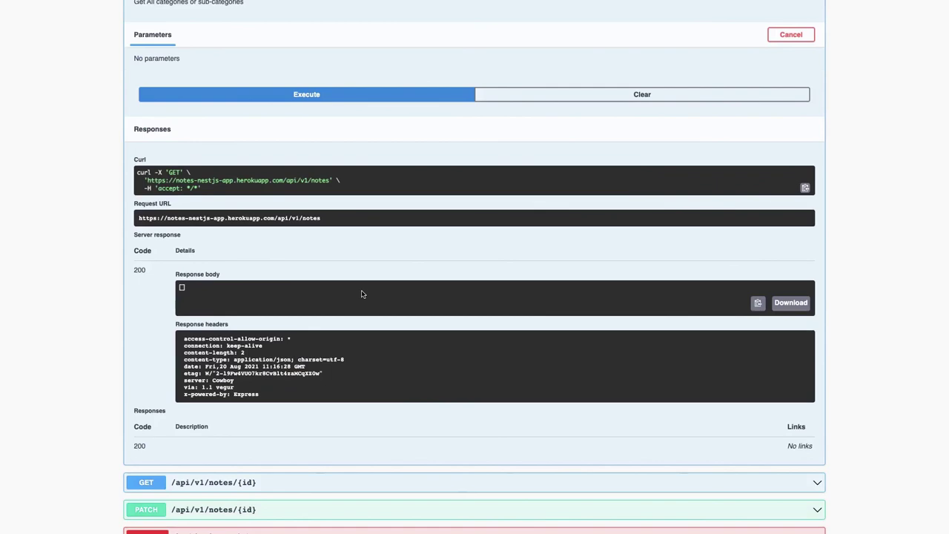
# Return to VS Code and compare the POSTGRES variables in .gitlab-ci.yml with the NODE_ENV and DATABASE_URL entries in env.test.
pyautogui.hotkey('ctrl', 'Left')
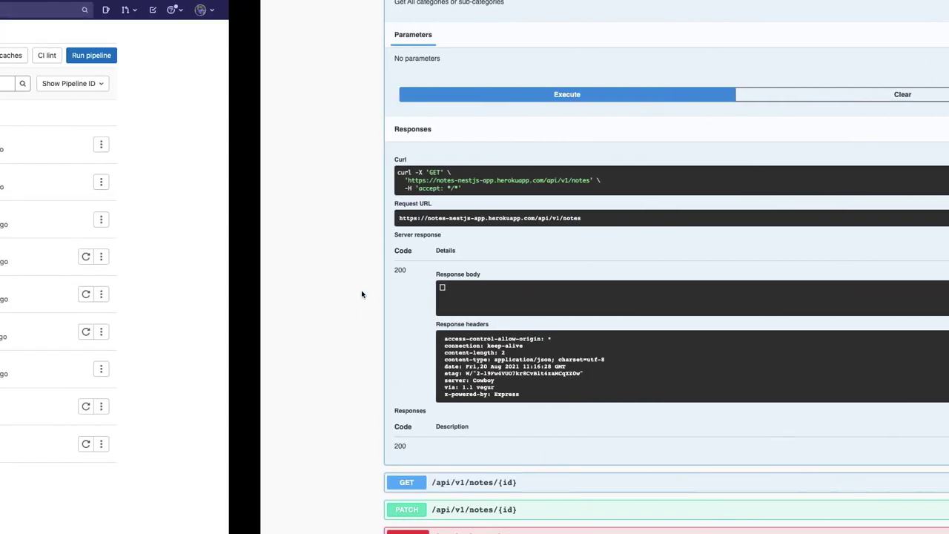
pyautogui.hotkey('ctrl', 'Right')
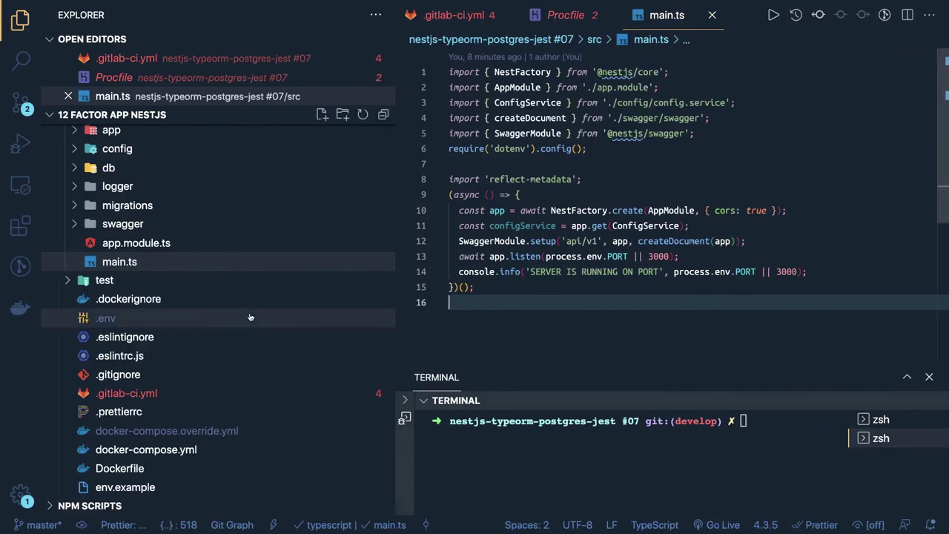
pyautogui.scroll(-2, 208, 339)
pyautogui.scroll(-1, 208, 339)
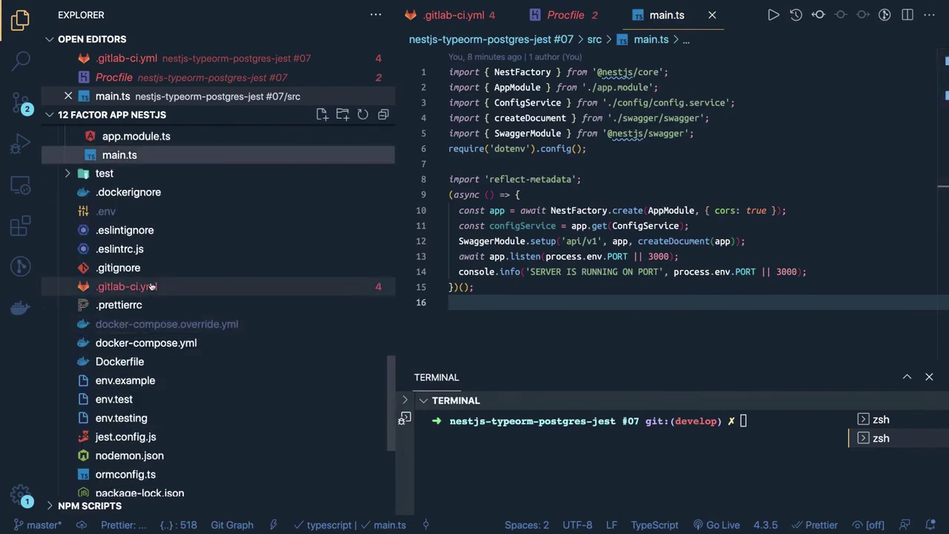
pyautogui.click(150, 287)
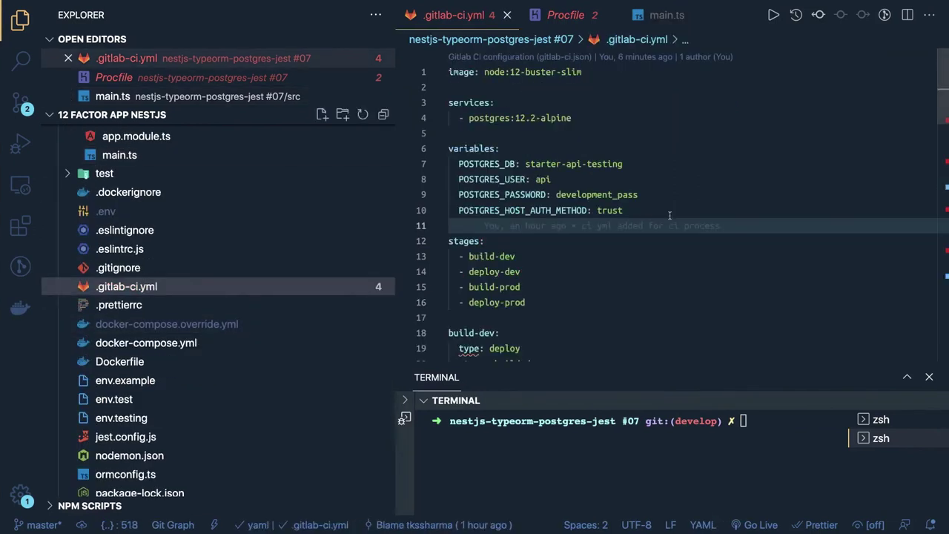
pyautogui.moveTo(626, 210); pyautogui.dragTo(436, 166)
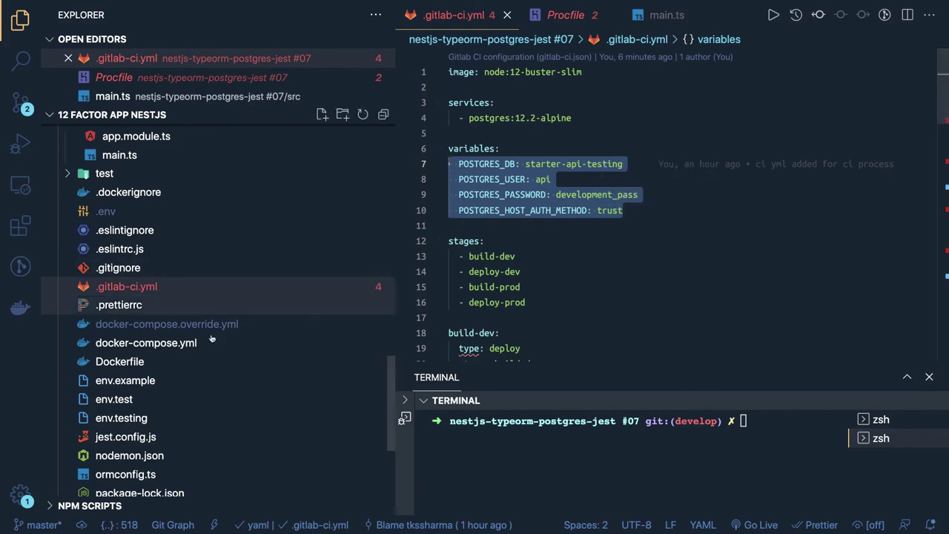
pyautogui.click(114, 399)
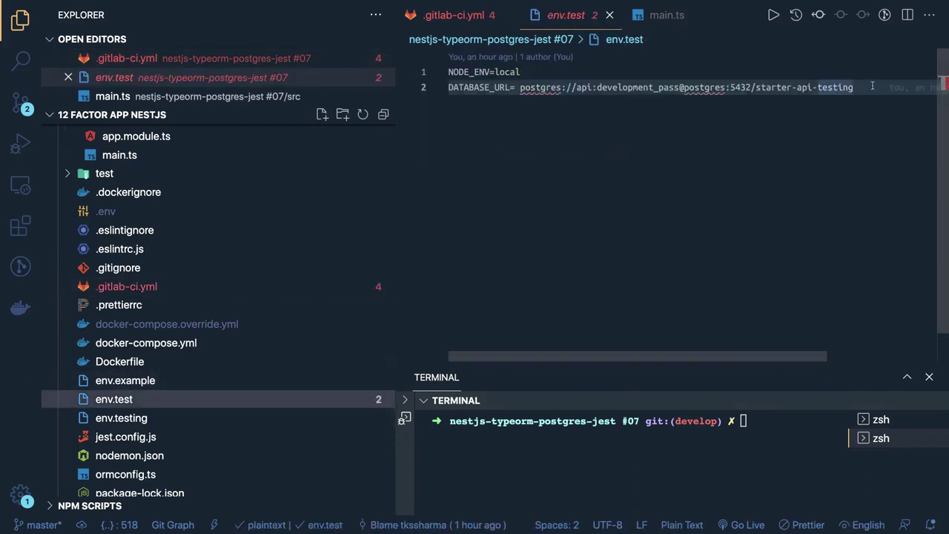
pyautogui.moveTo(854, 86); pyautogui.dragTo(436, 72)
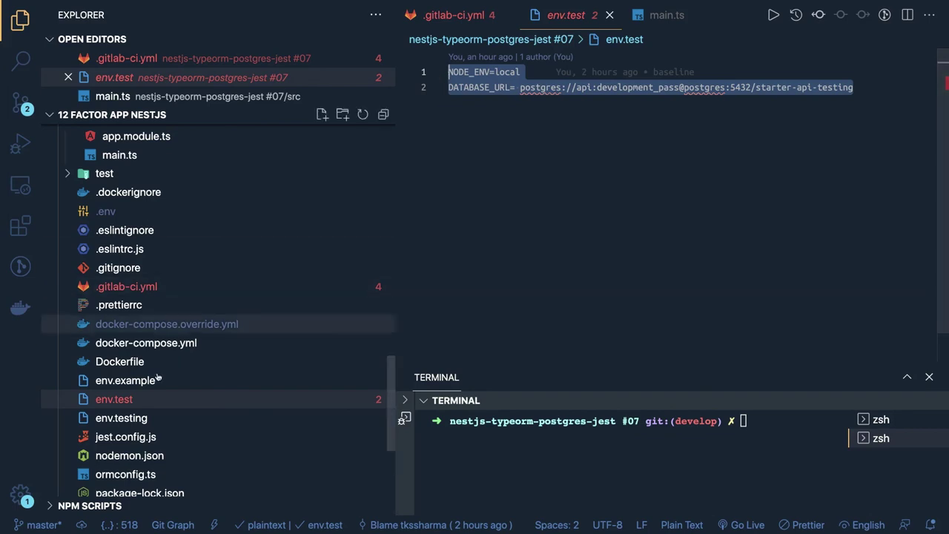
# Go back to .gitlab-ci.yml and examine the postgres image entry under services.
pyautogui.click(143, 286)
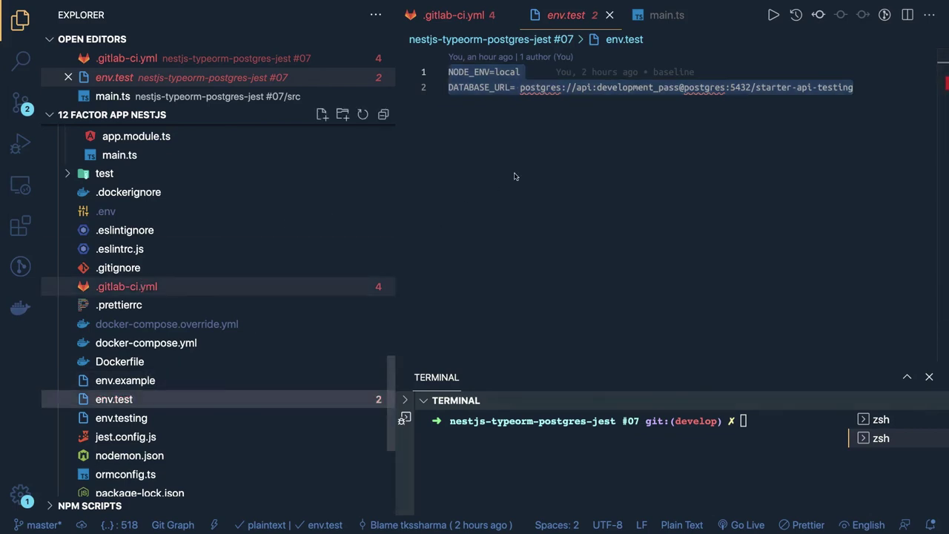
pyautogui.click(584, 153)
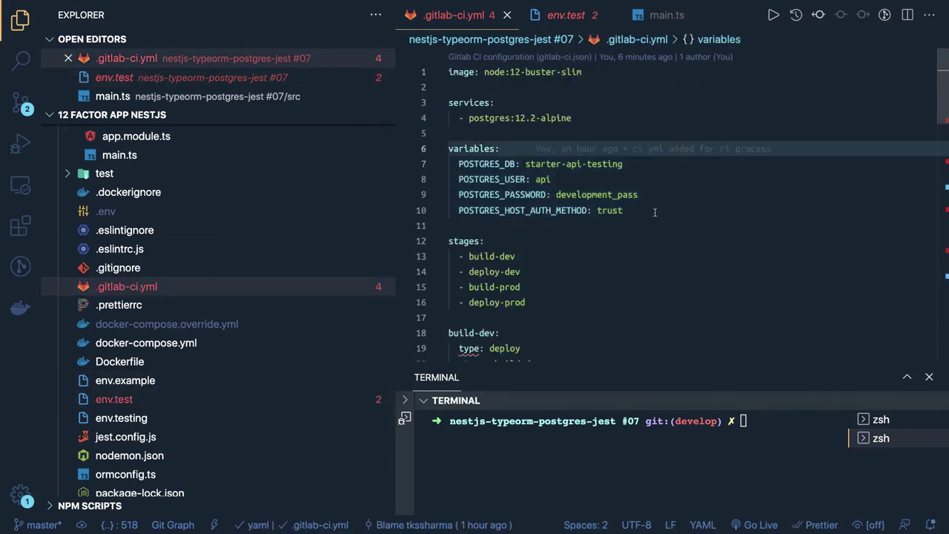
pyautogui.doubleClick(486, 117)
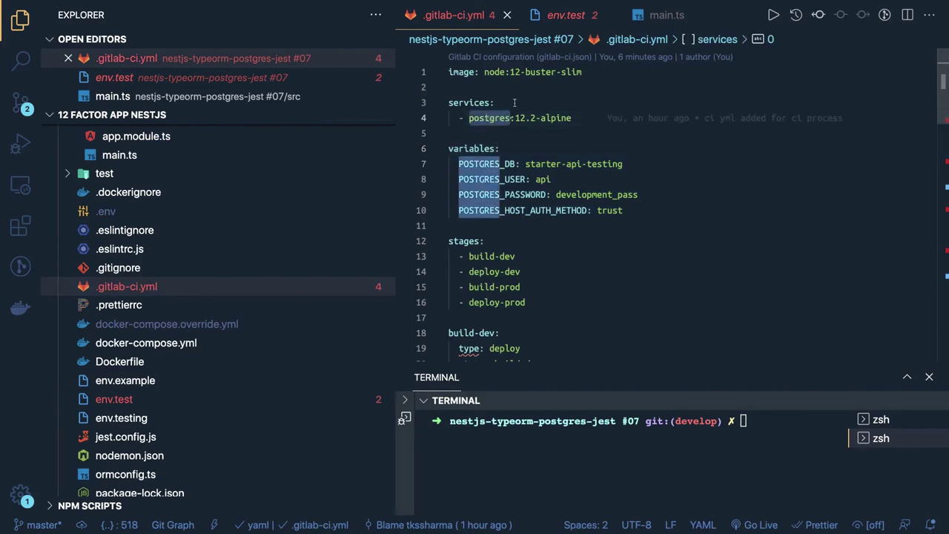
pyautogui.doubleClick(470, 102)
pyautogui.doubleClick(494, 117)
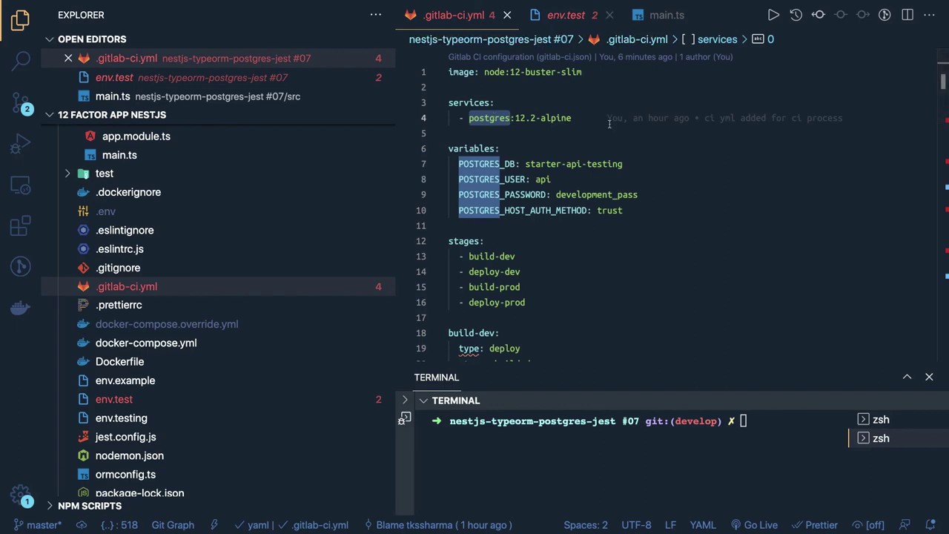
# Reopen env.test and check the database name and port number in the DATABASE_URL connection string.
pyautogui.click(554, 16)
pyautogui.hotkey('ctrl', 'a')
pyautogui.press('End')
pyautogui.hotkey('ctrl', 'shift', 'Left')
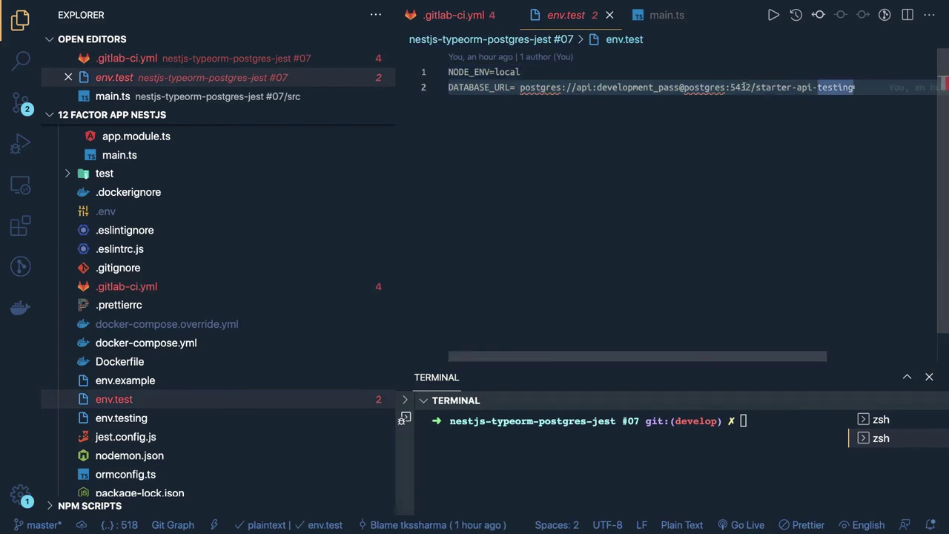
pyautogui.doubleClick(742, 88)
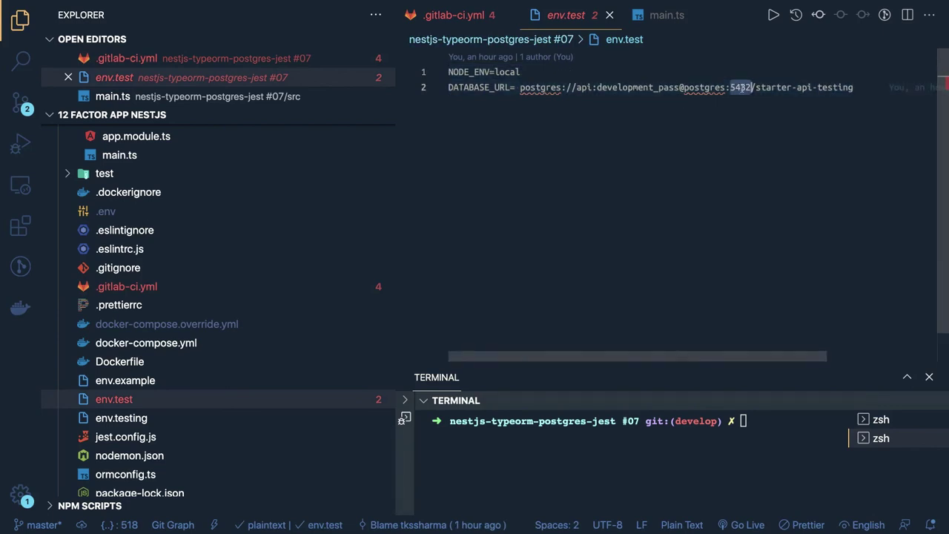